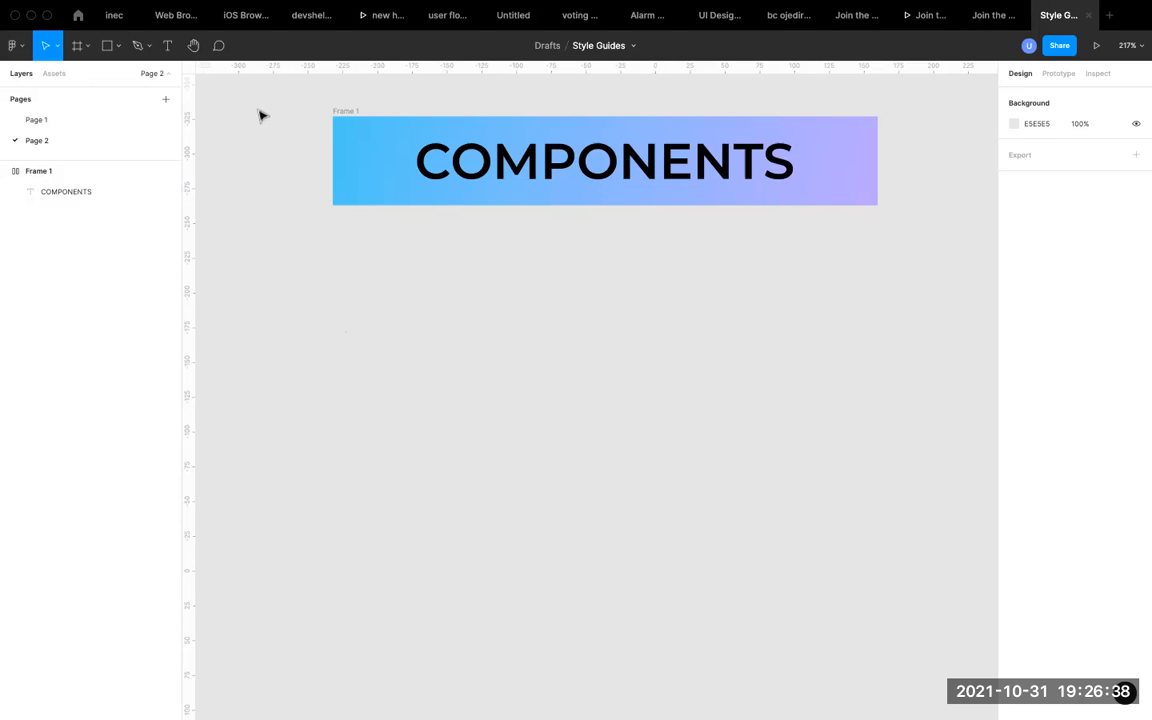
# Add the text "Yes" on the empty canvas below the COMPONENTS banner.
pyautogui.click(172, 52)
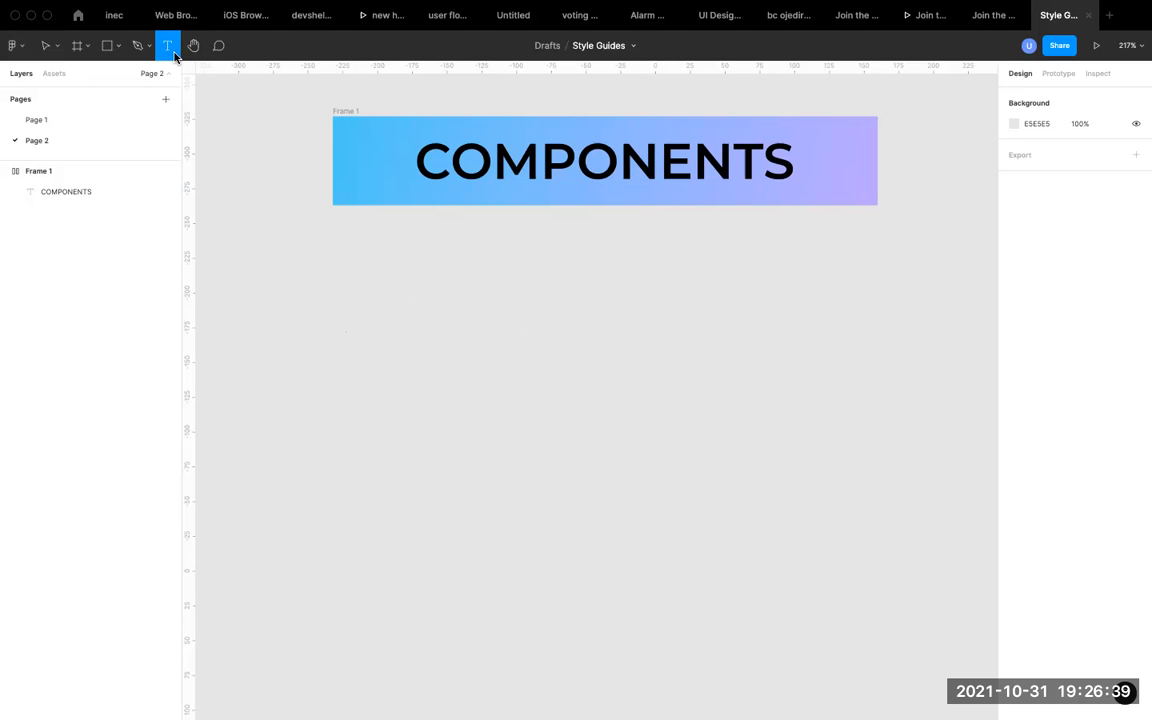
pyautogui.click(416, 281)
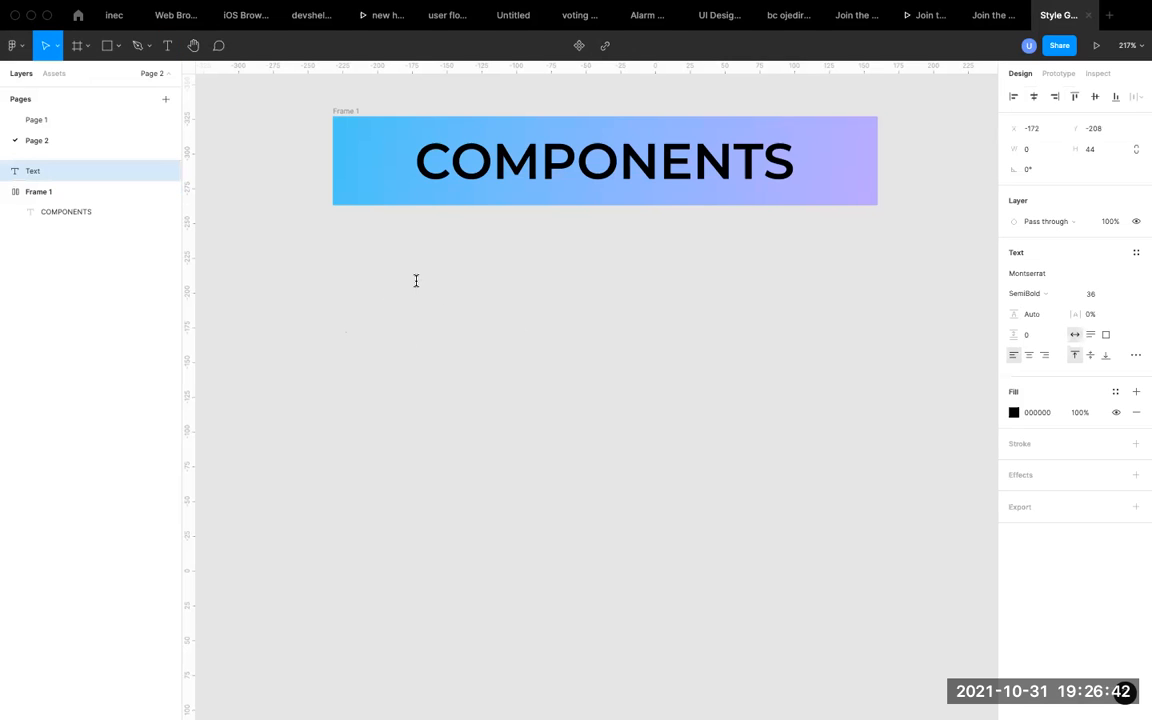
pyautogui.write('Yes')
pyautogui.press('Escape')
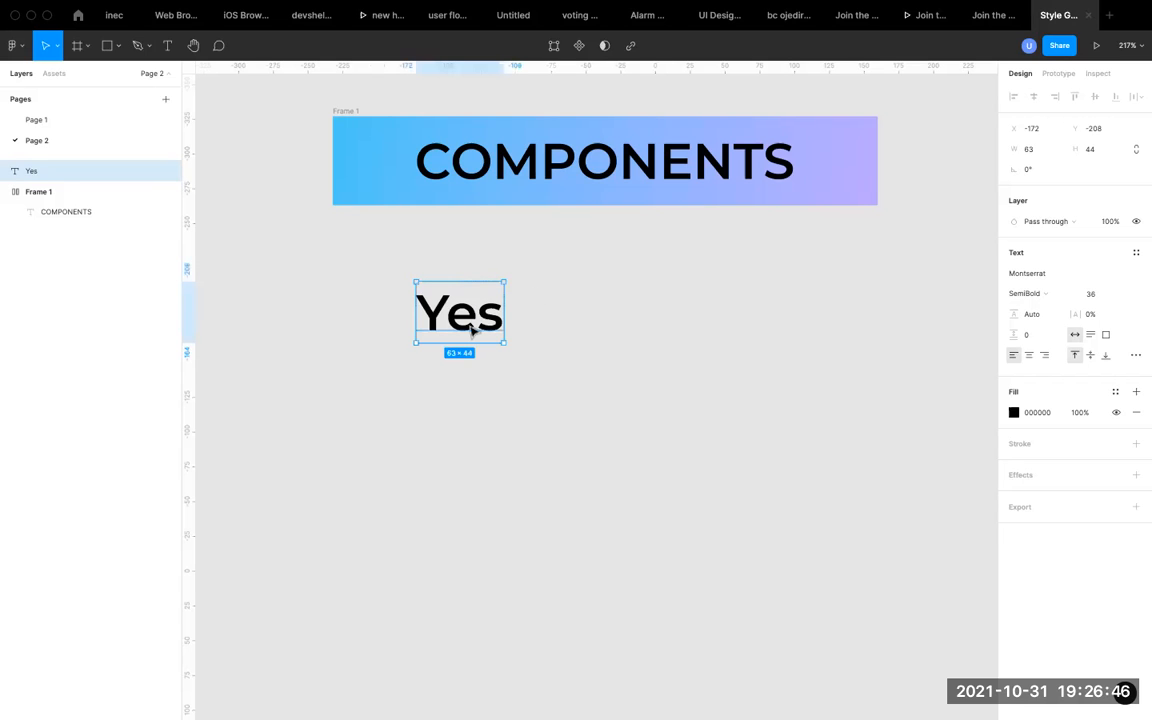
# Duplicate the "Yes" text, place the copy beside it on the same line, and change its wording to "No".
pyautogui.press('super+d')
pyautogui.moveTo(472, 333); pyautogui.dragTo(627, 324)
pyautogui.doubleClick(627, 324)
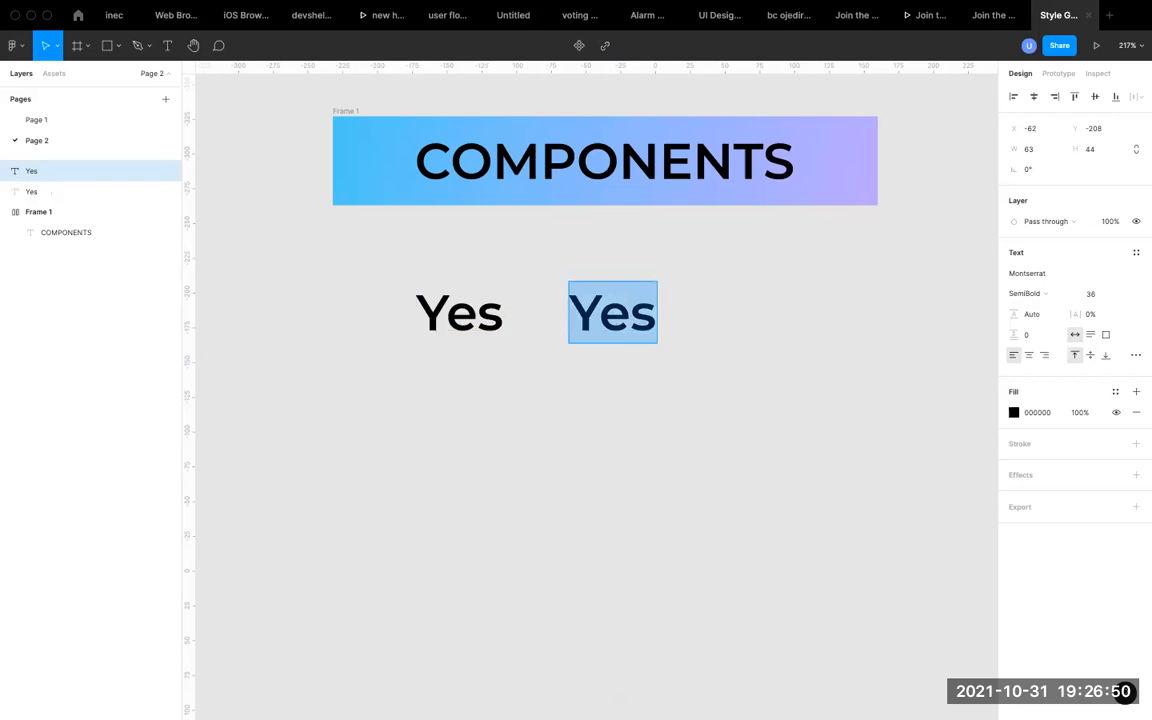
pyautogui.write('No')
pyautogui.press('Escape')
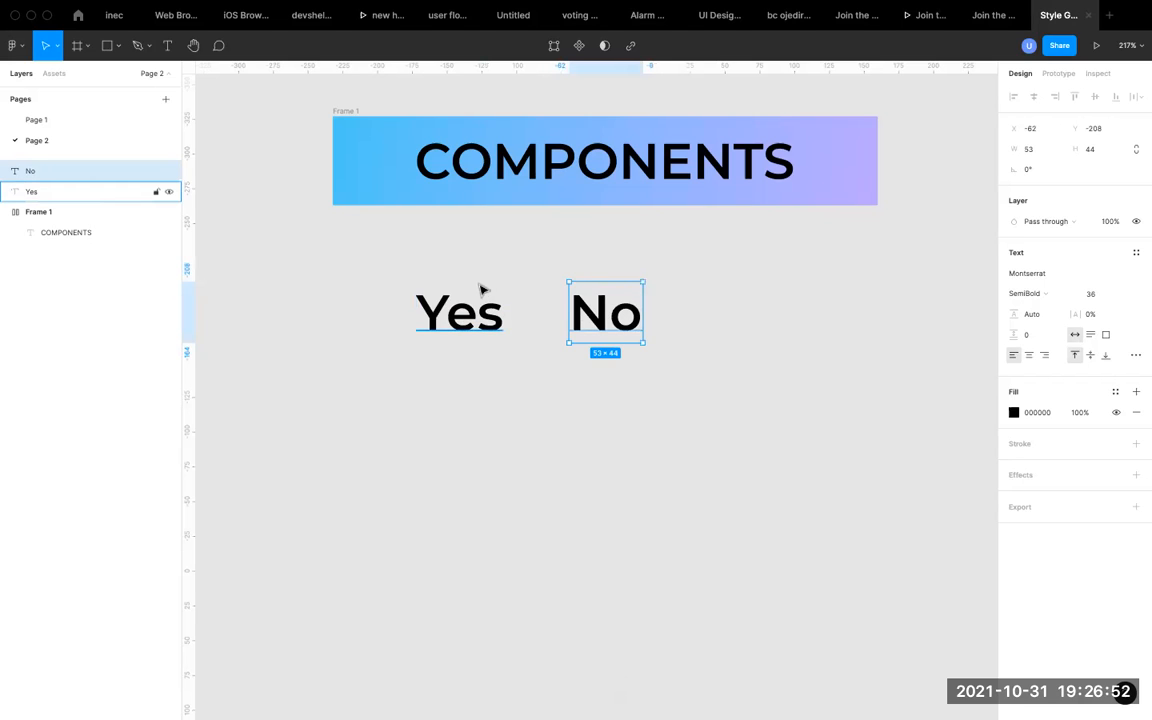
pyautogui.click(457, 328)
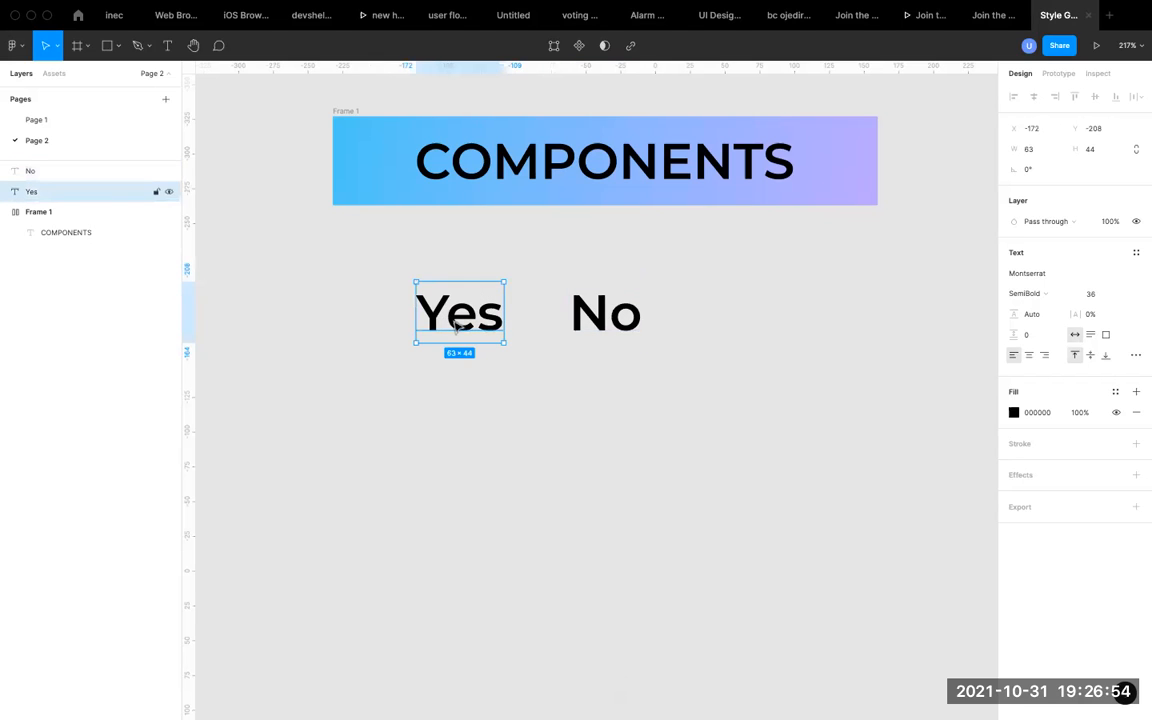
pyautogui.click(578, 312)
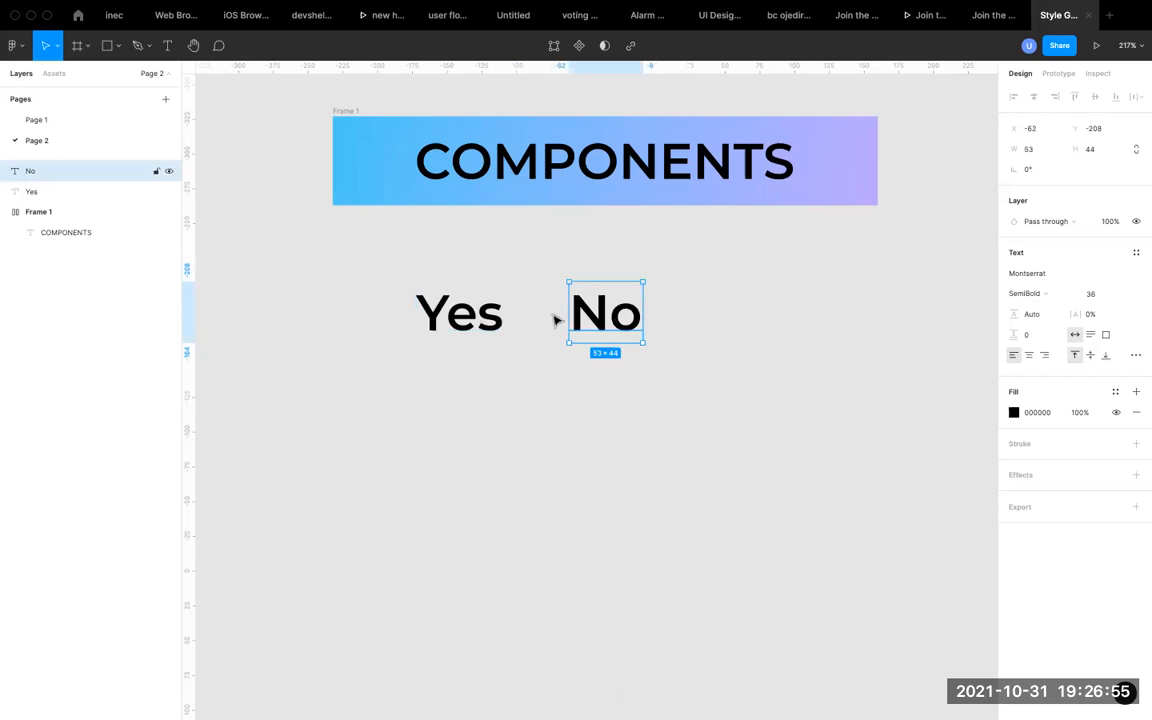
pyautogui.click(314, 349)
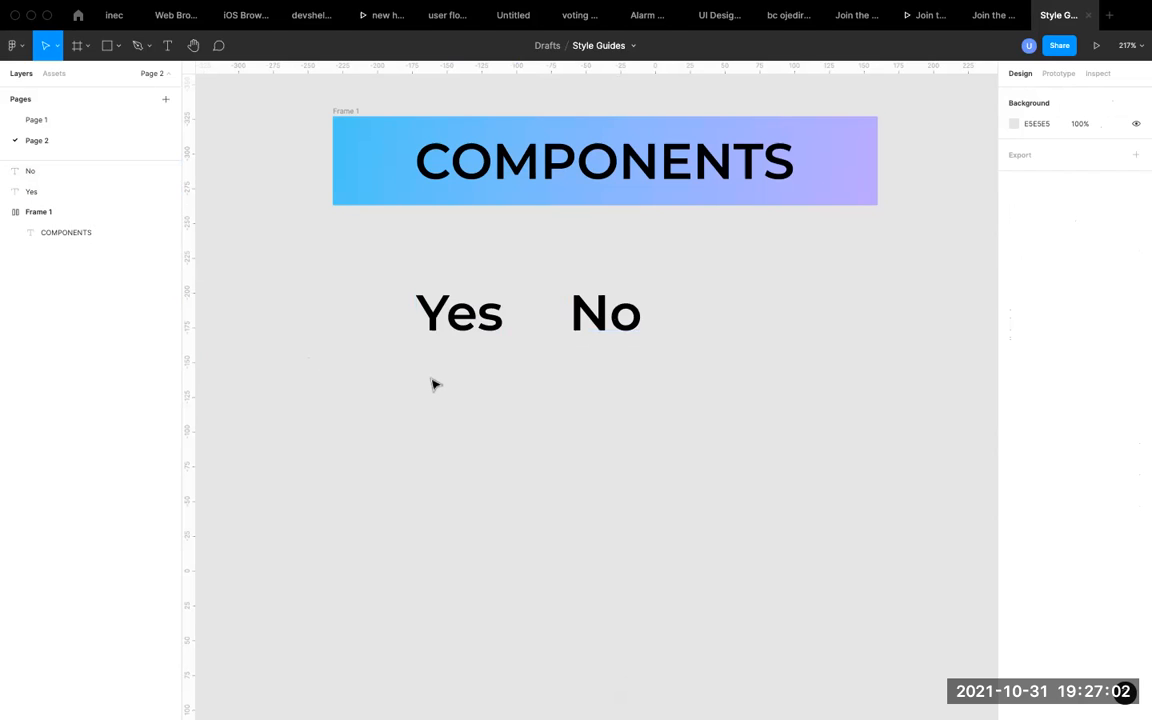
pyautogui.click(468, 328)
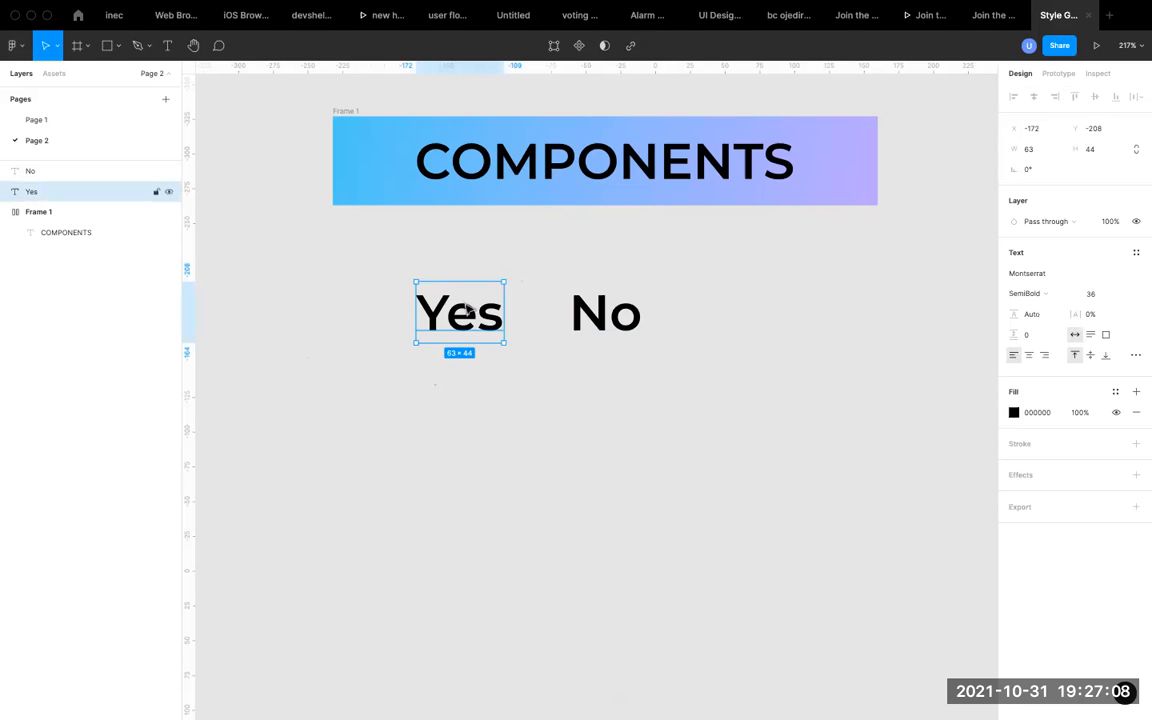
pyautogui.click(620, 316)
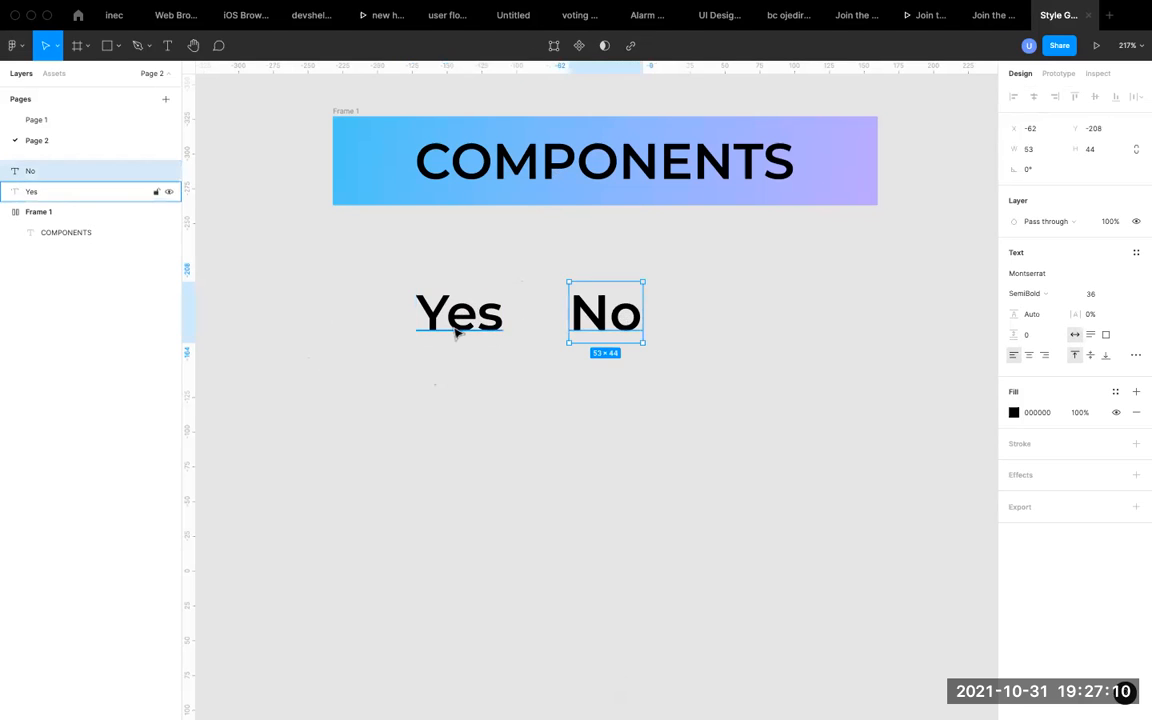
# Turn the "Yes" text and the "No" text into two separate components.
pyautogui.click(458, 325)
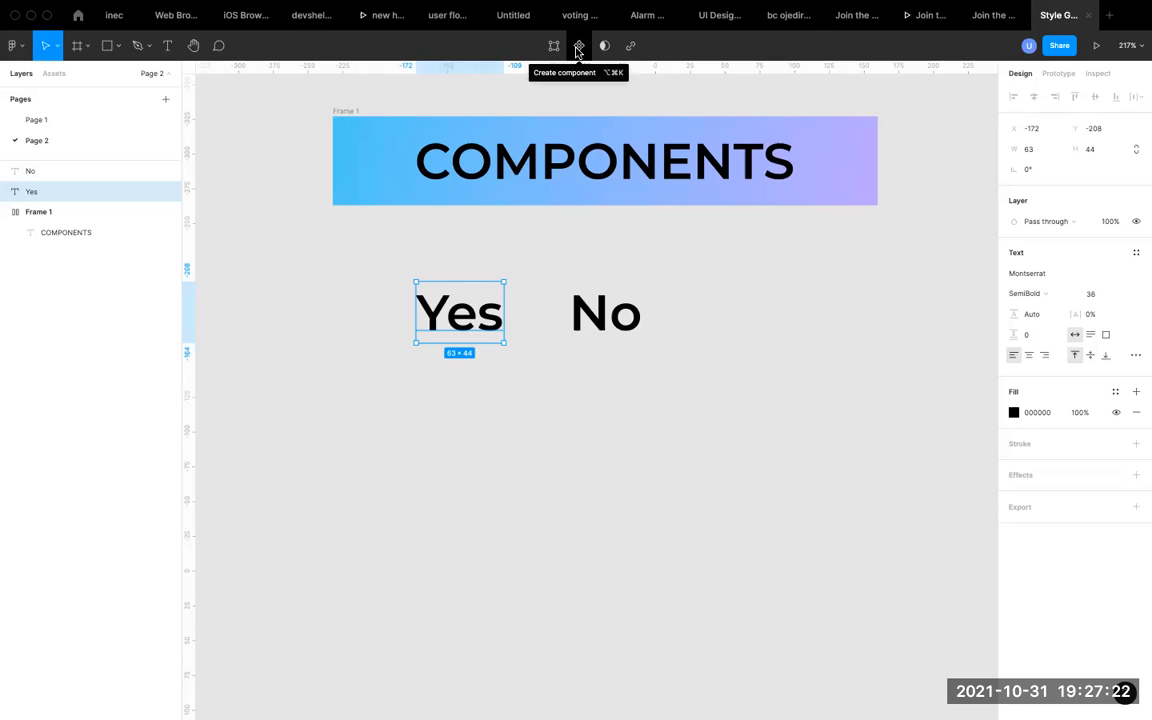
pyautogui.click(577, 50)
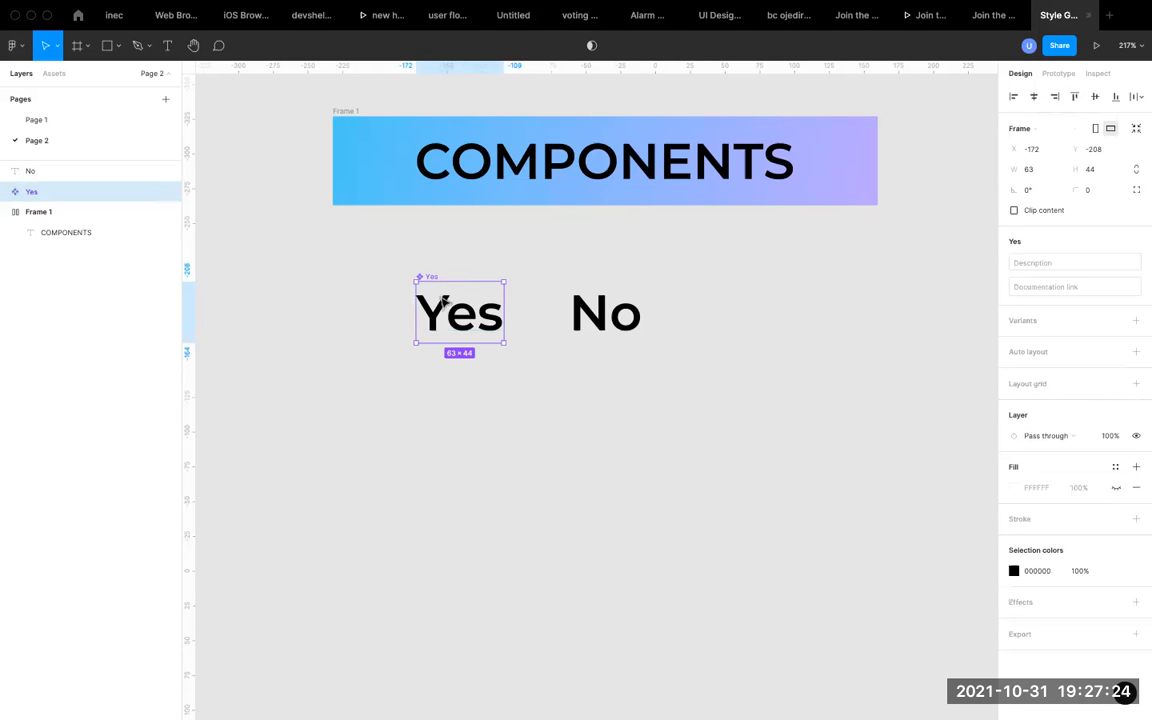
pyautogui.click(591, 314)
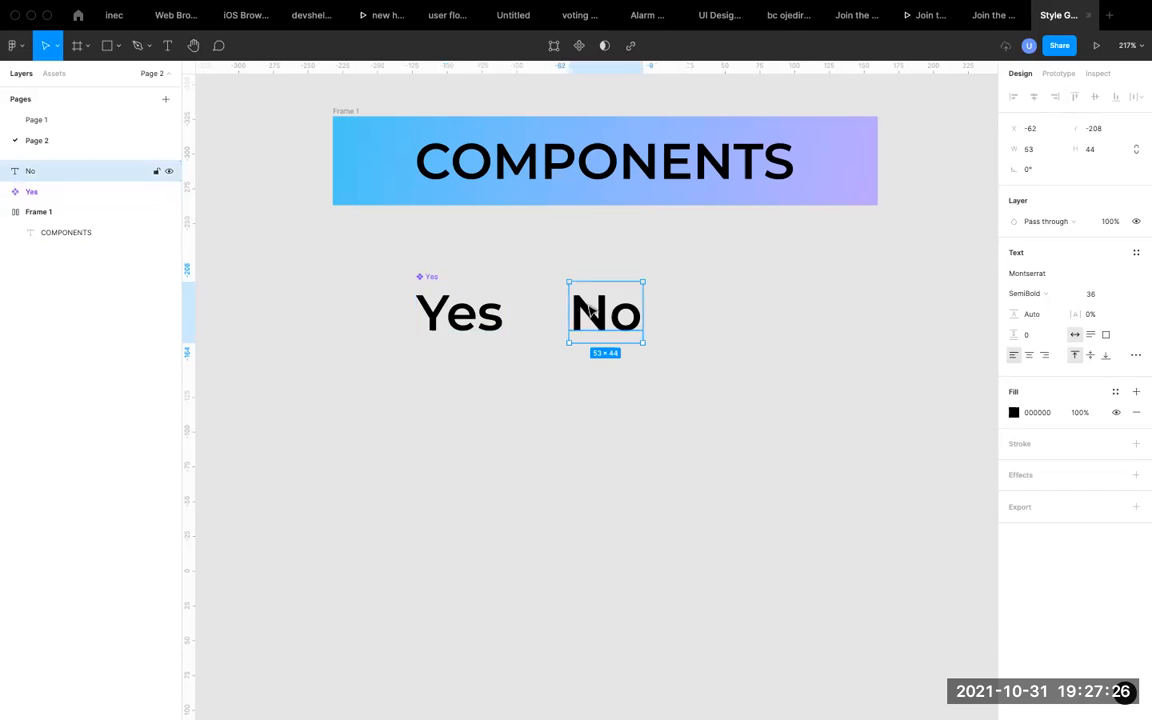
pyautogui.click(579, 48)
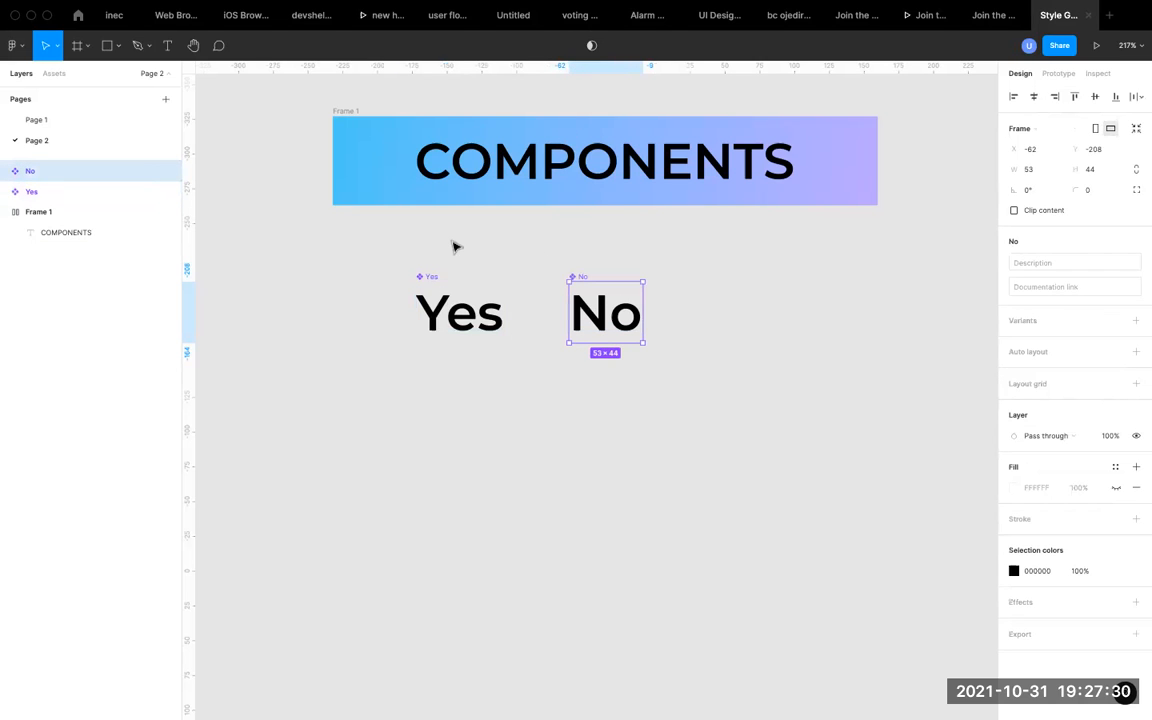
# Undo the conversion of the "Yes" and "No" texts into components.
pyautogui.press('super+z')
pyautogui.press('super+z')
pyautogui.press('super+z')
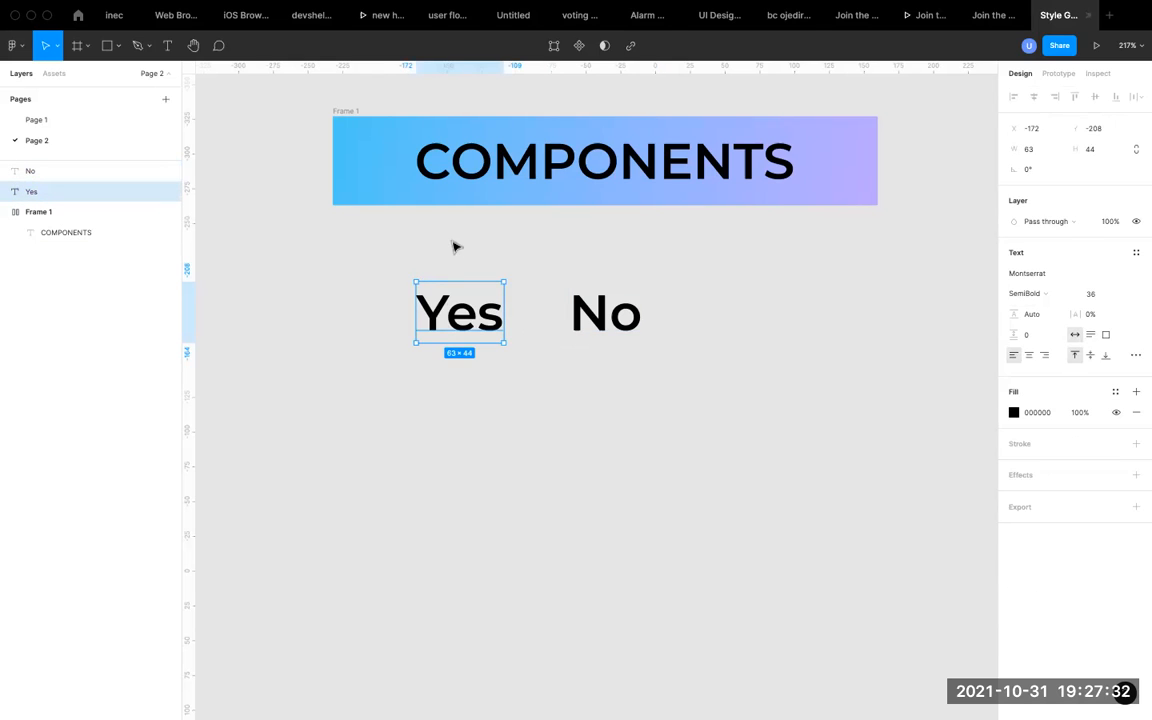
# Create a component set from the "Yes" and "No" texts together.
pyautogui.moveTo(390, 261); pyautogui.dragTo(681, 393)
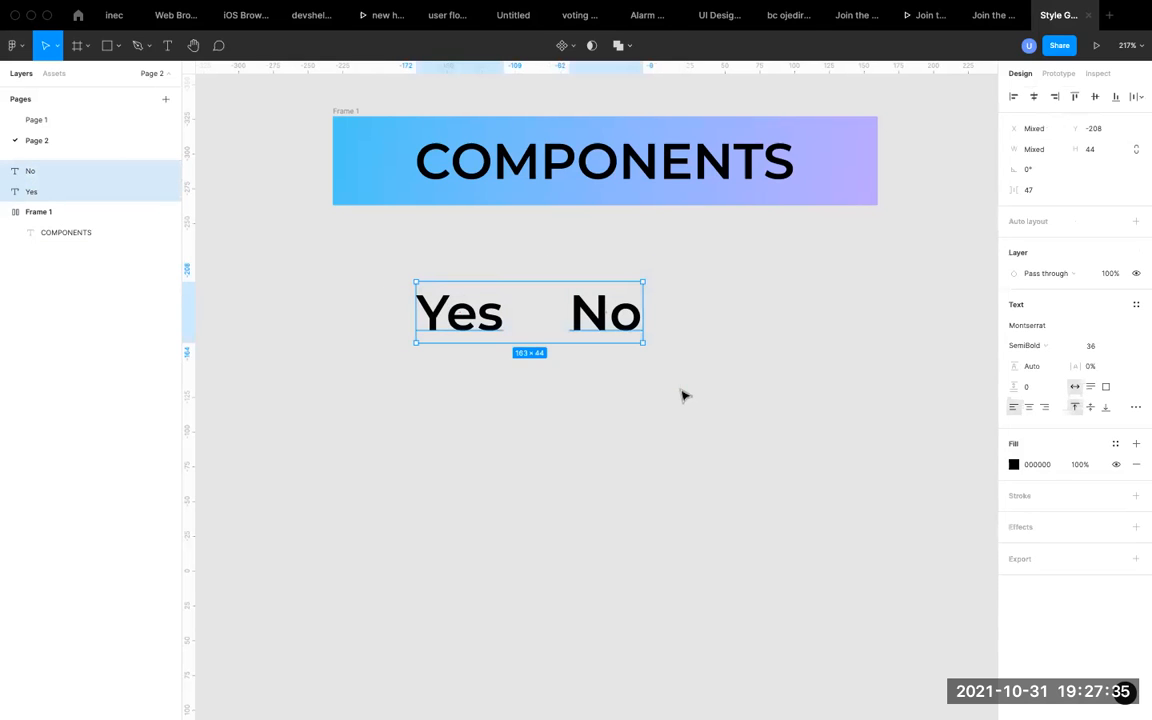
pyautogui.click(573, 48)
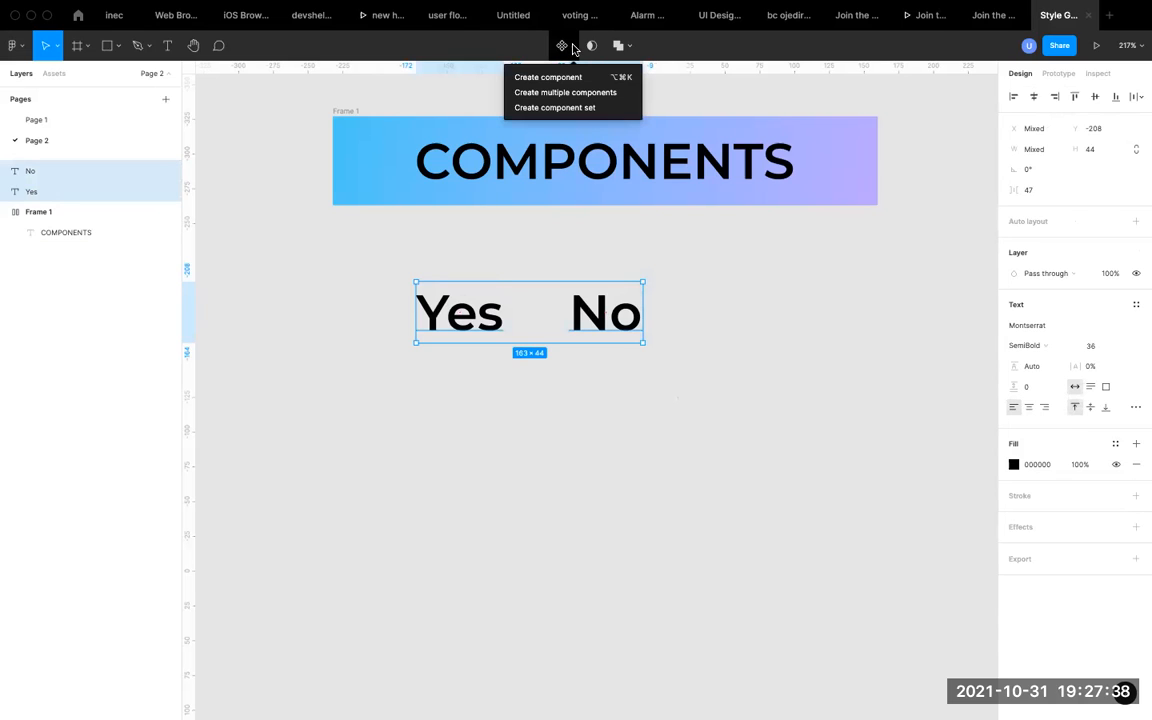
pyautogui.click(573, 48)
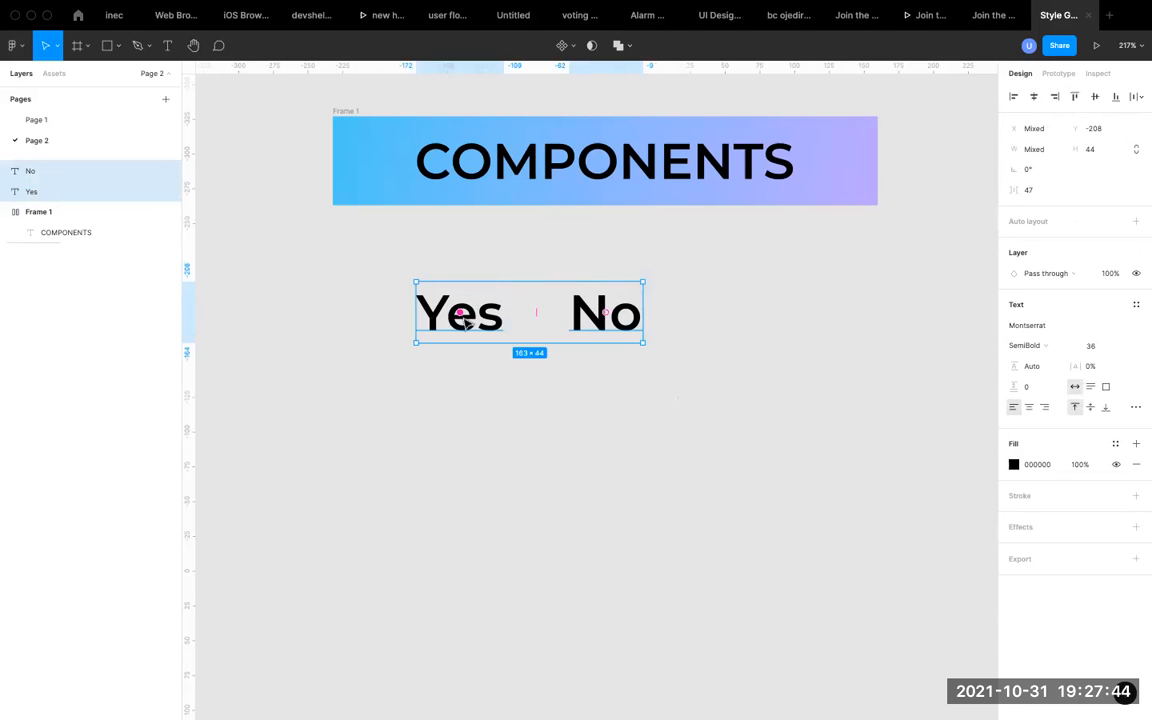
pyautogui.click(573, 48)
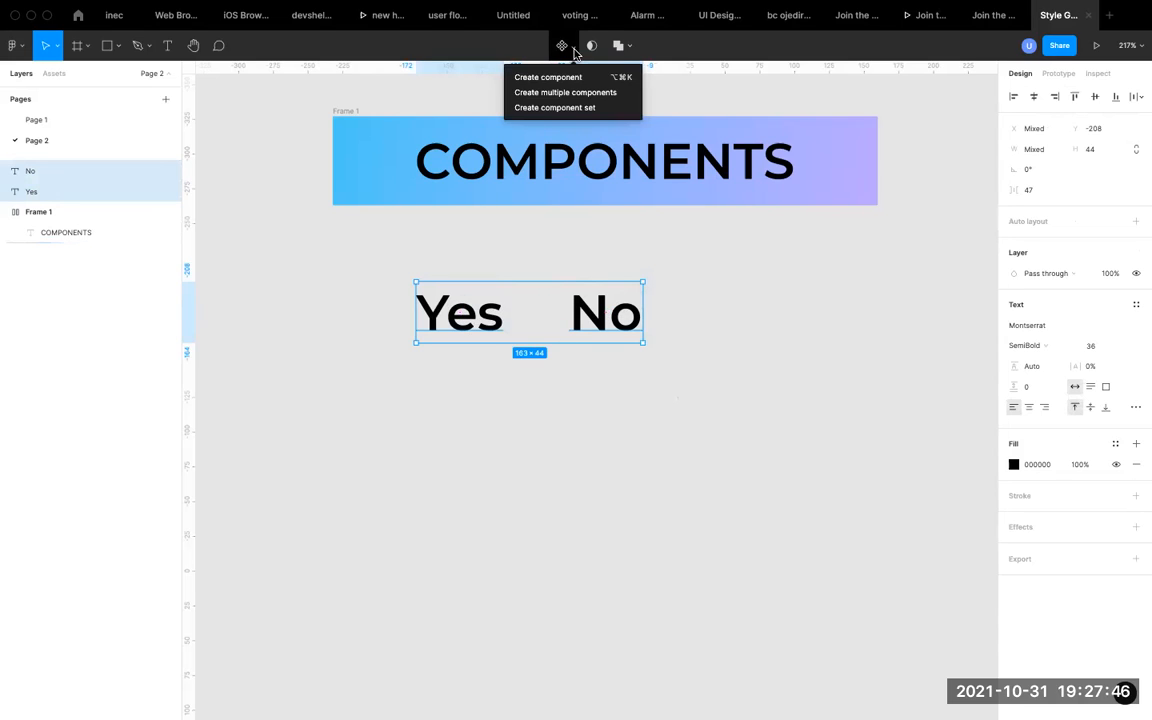
pyautogui.click(599, 108)
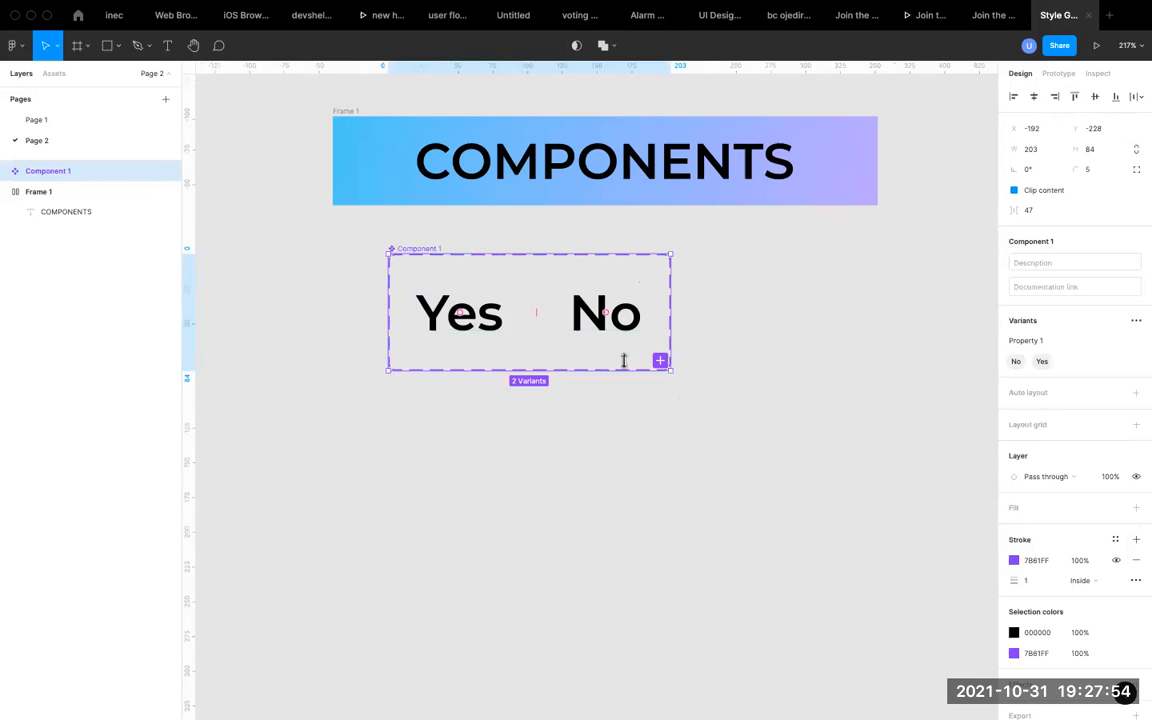
# Examine the component set and the properties of its "Yes" and "No" variants.
pyautogui.click(455, 322)
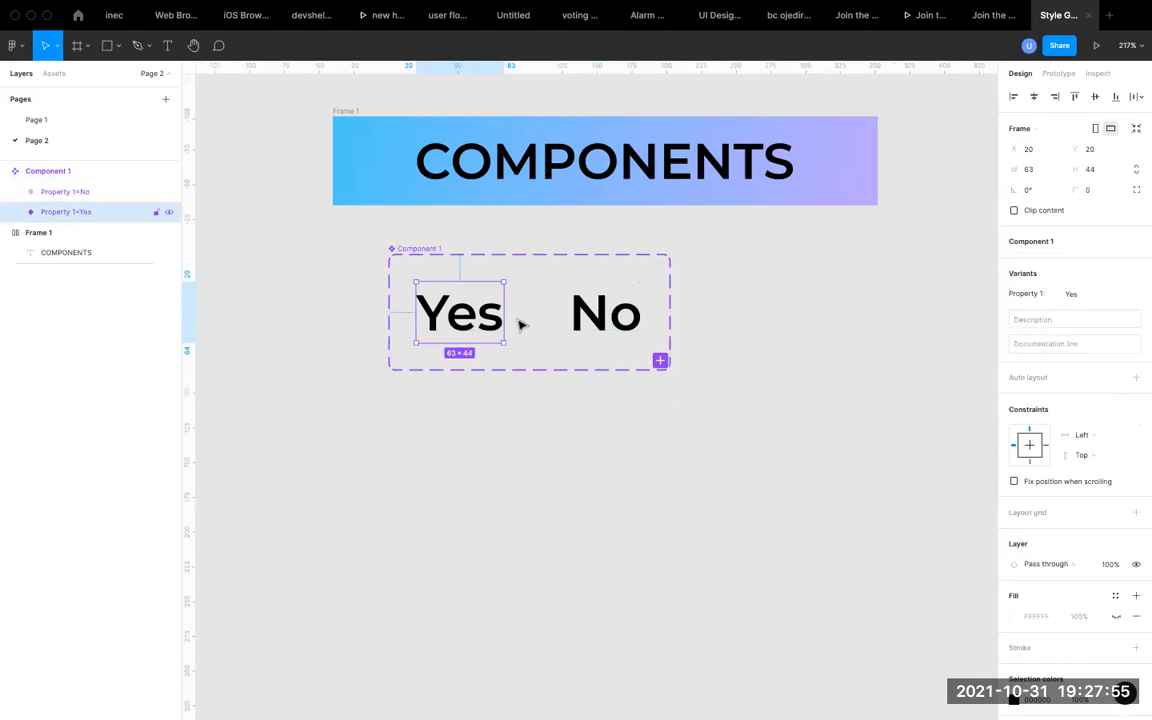
pyautogui.click(603, 325)
pyautogui.click(460, 315)
pyautogui.click(606, 318)
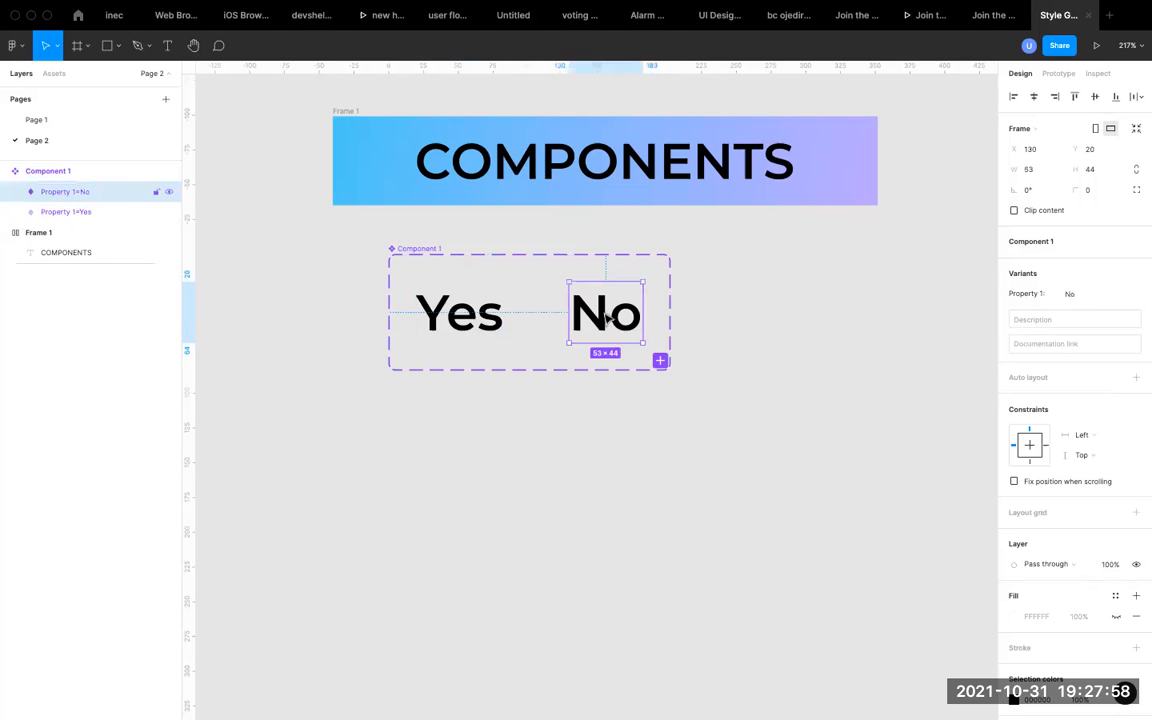
pyautogui.click(352, 276)
pyautogui.click(420, 250)
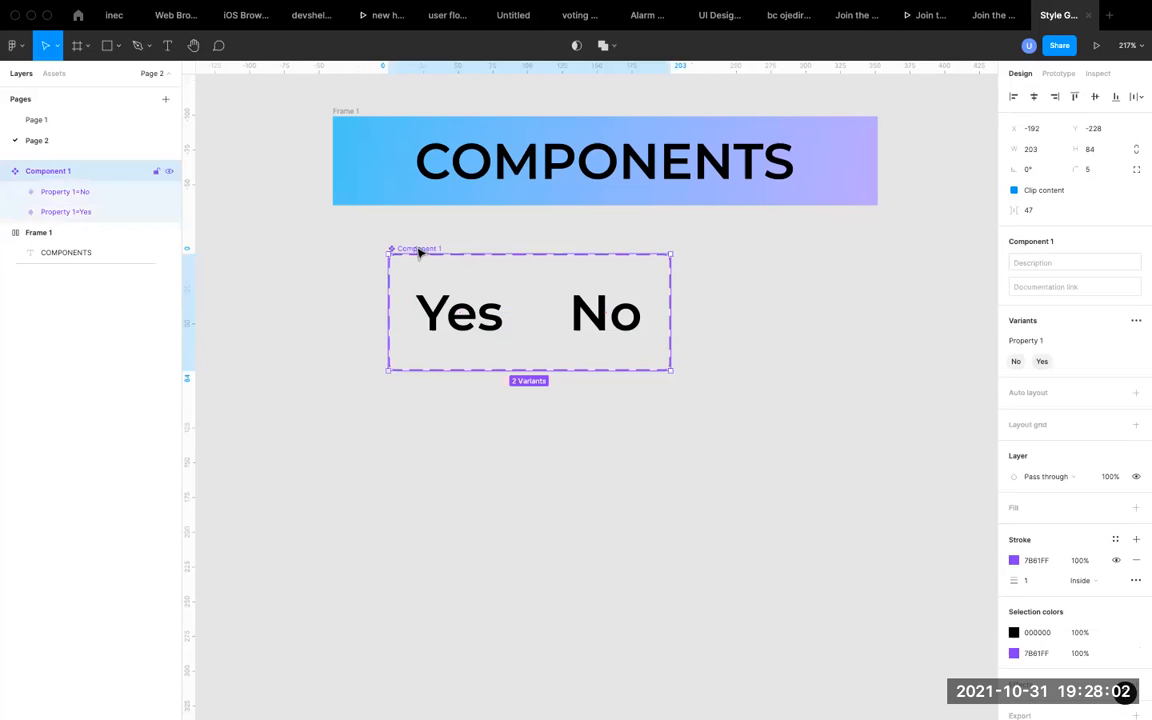
pyautogui.click(458, 318)
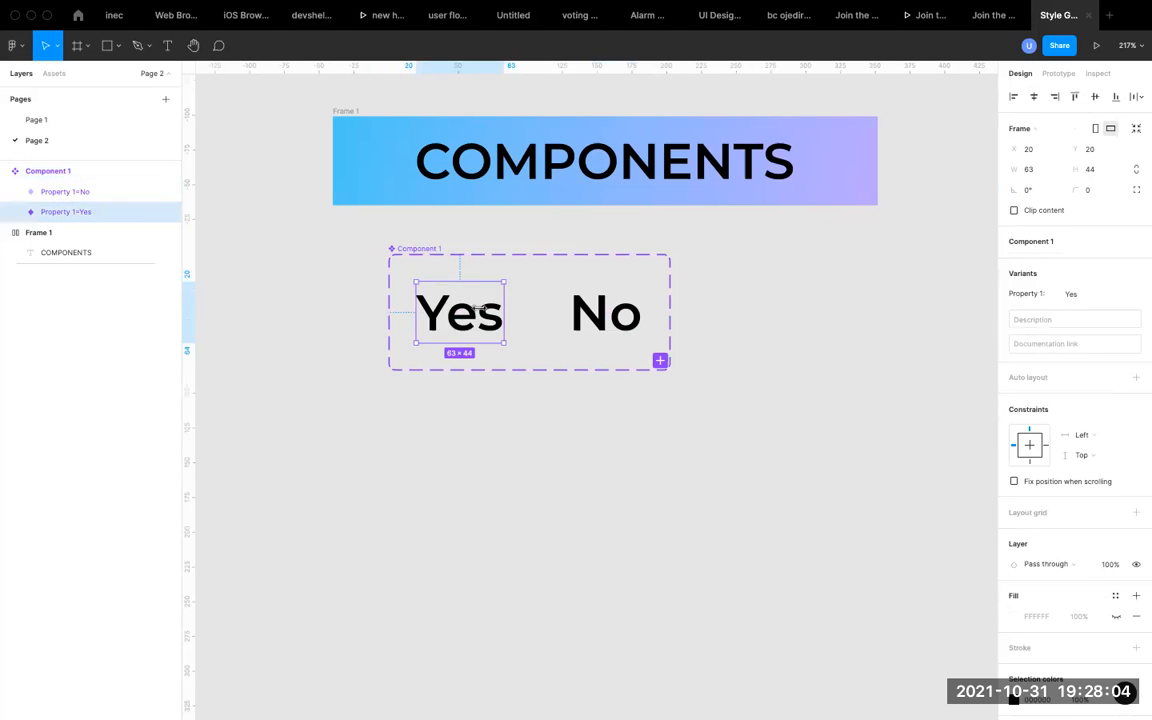
pyautogui.click(592, 320)
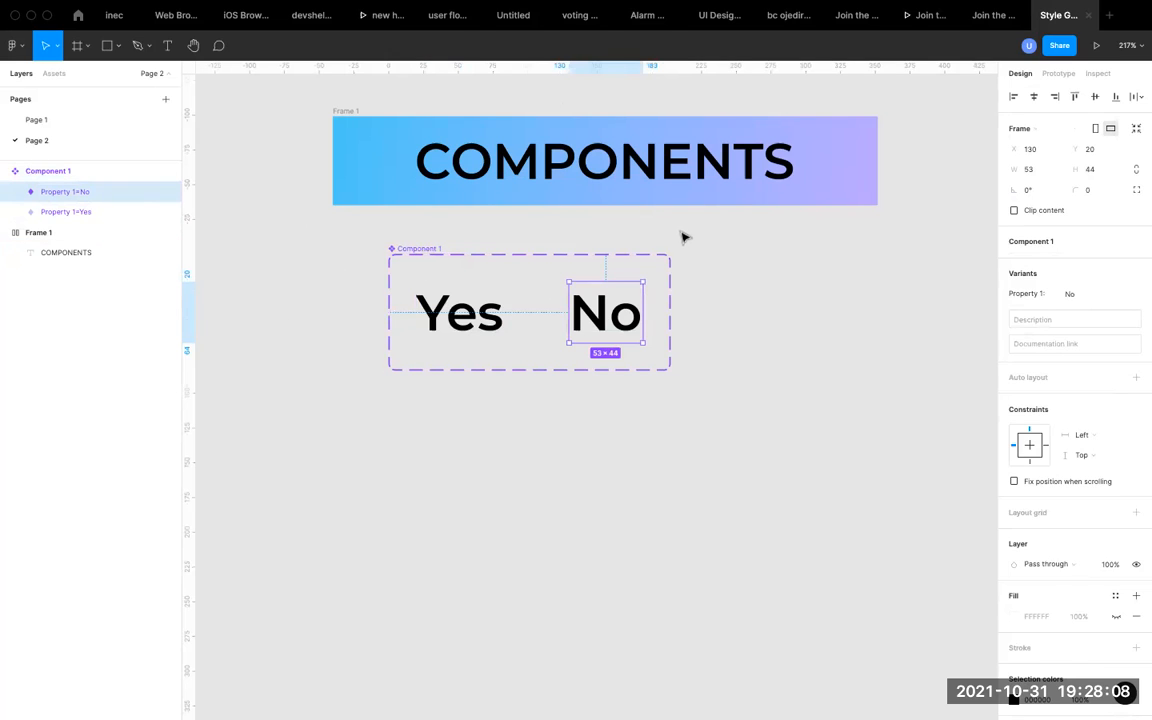
pyautogui.click(720, 273)
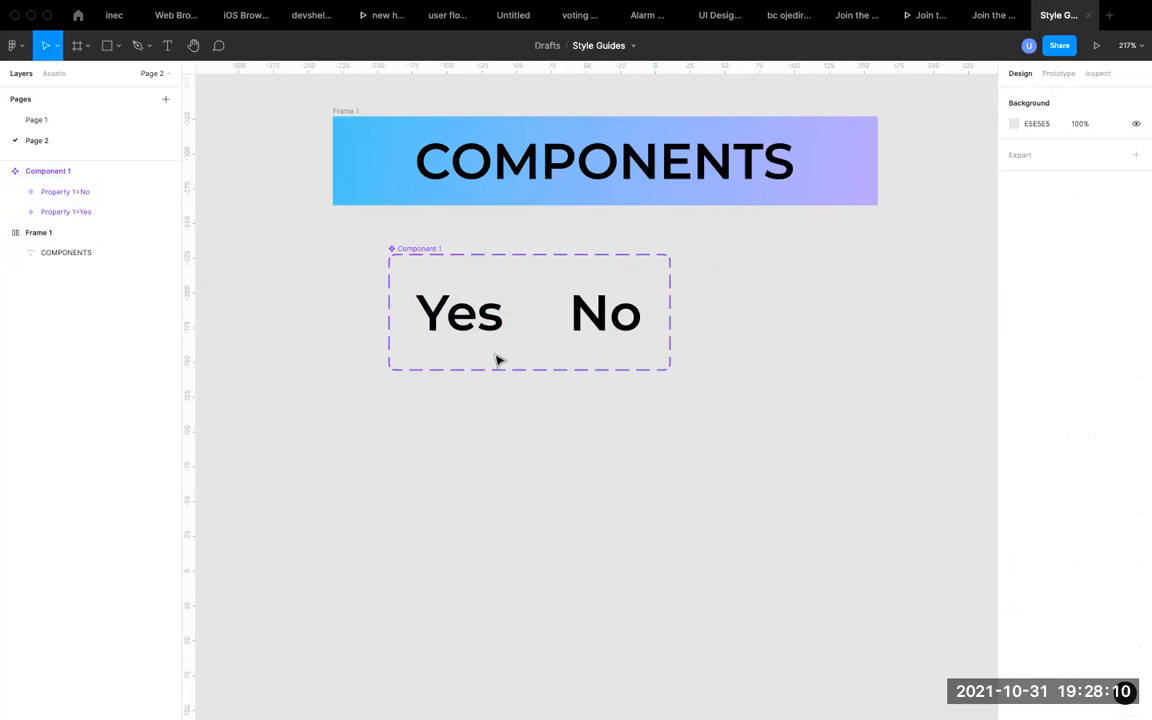
# Undo the component set so that "Yes" and "No" are plain text layers again.
pyautogui.press('super+z')
pyautogui.press('super+z')
pyautogui.press('super+z')
pyautogui.press('super+z')
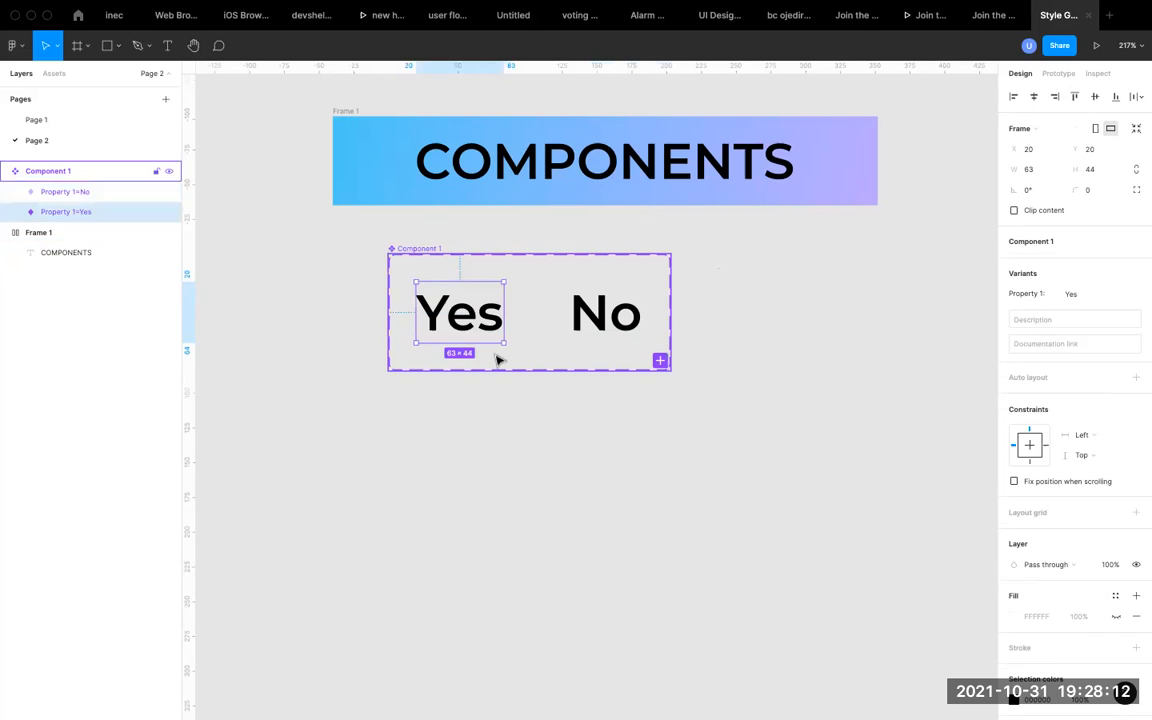
pyautogui.press('super+z')
pyautogui.press('super+z')
pyautogui.press('super+z')
pyautogui.press('super+z')
pyautogui.press('super+z')
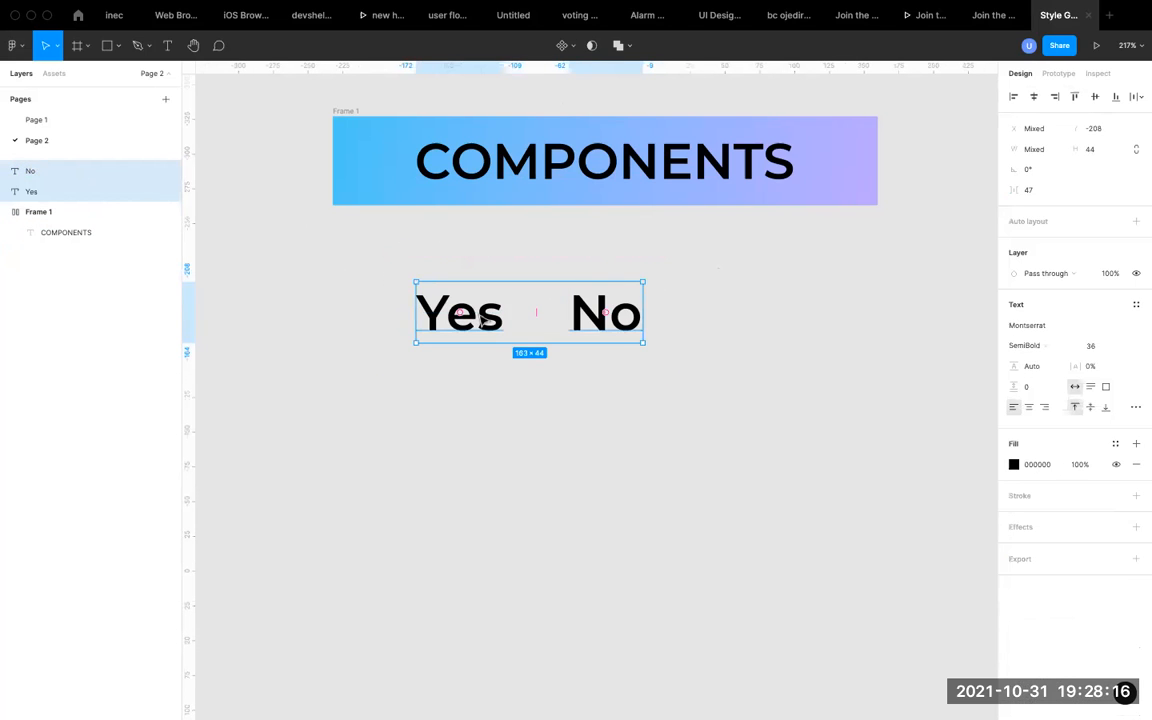
# Create an individual component from the "Yes" text and another from the "No" text.
pyautogui.click(579, 45)
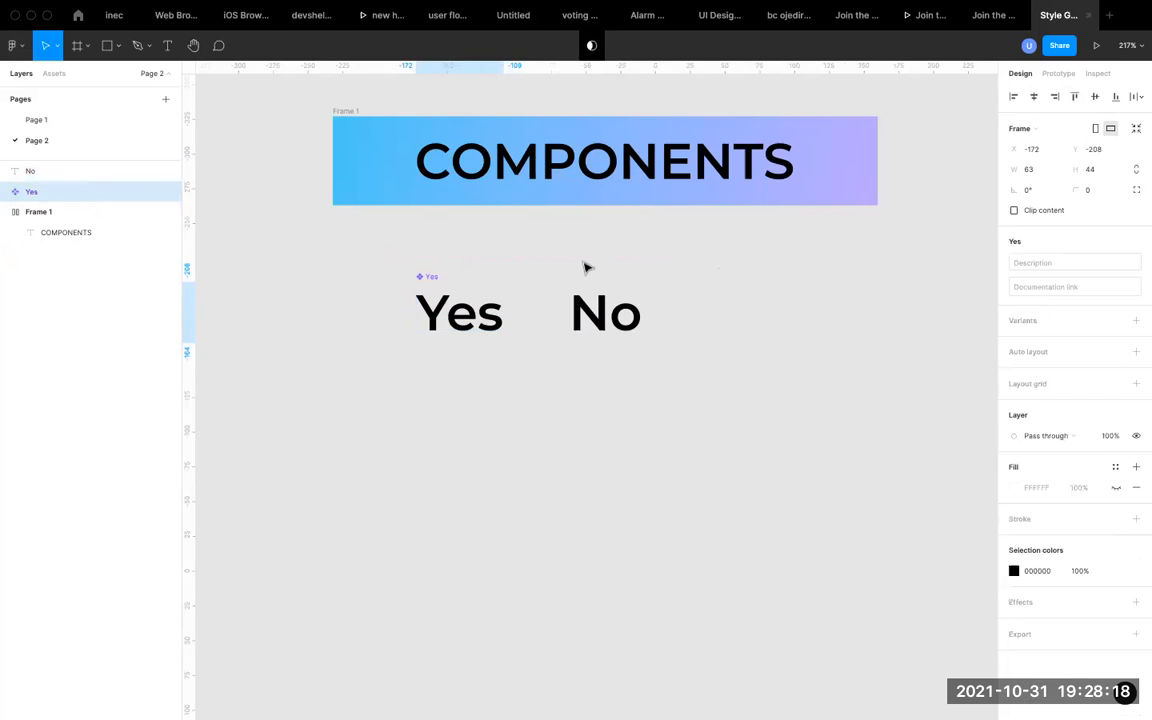
pyautogui.click(594, 303)
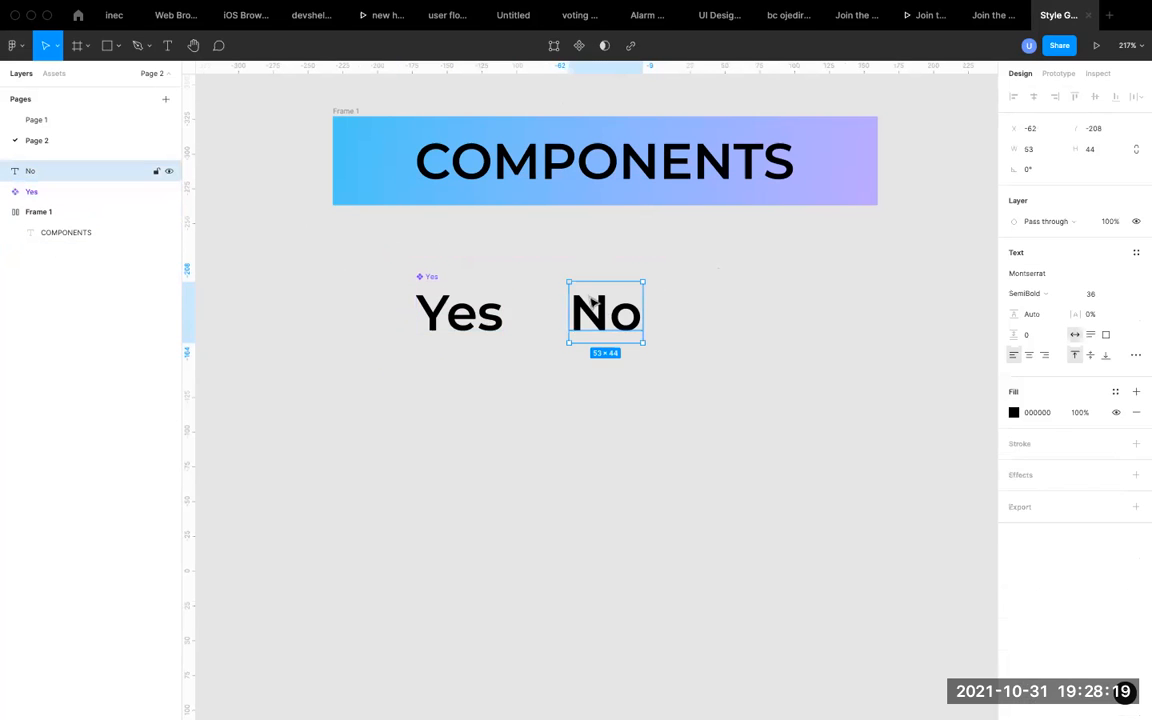
pyautogui.click(582, 45)
pyautogui.click(415, 262)
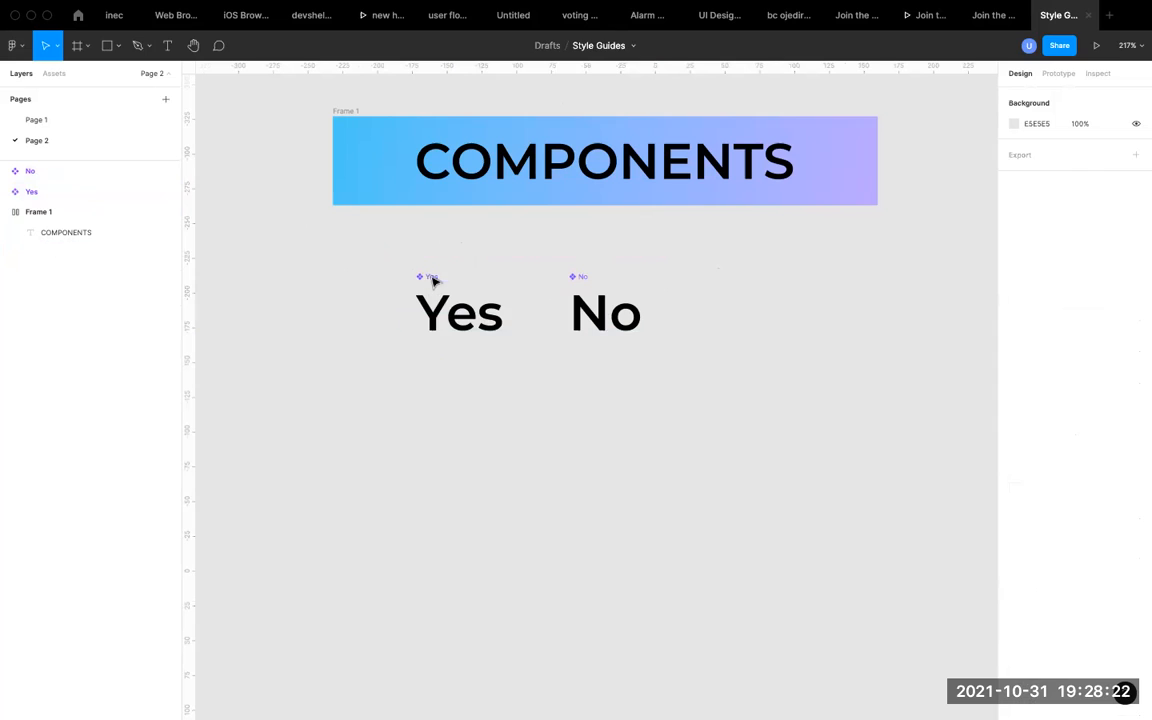
# Combine the "Yes" and "No" components as variants of a single component.
pyautogui.click(432, 280)
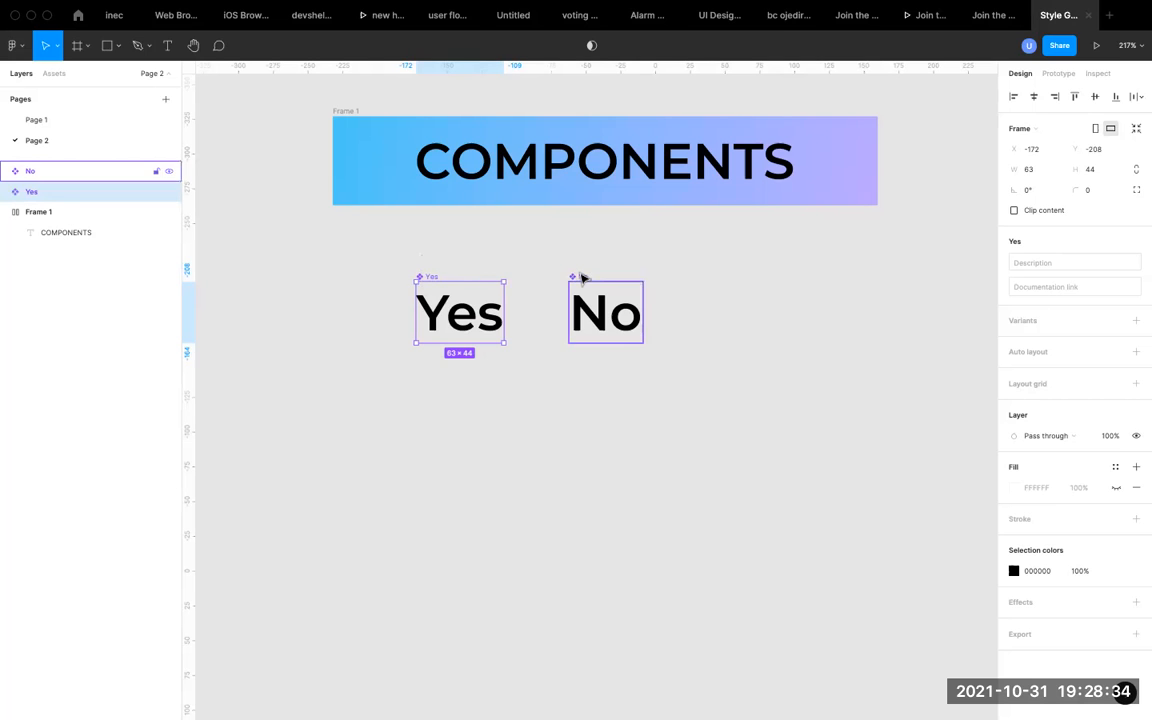
pyautogui.click(470, 249)
pyautogui.moveTo(389, 251); pyautogui.dragTo(699, 389)
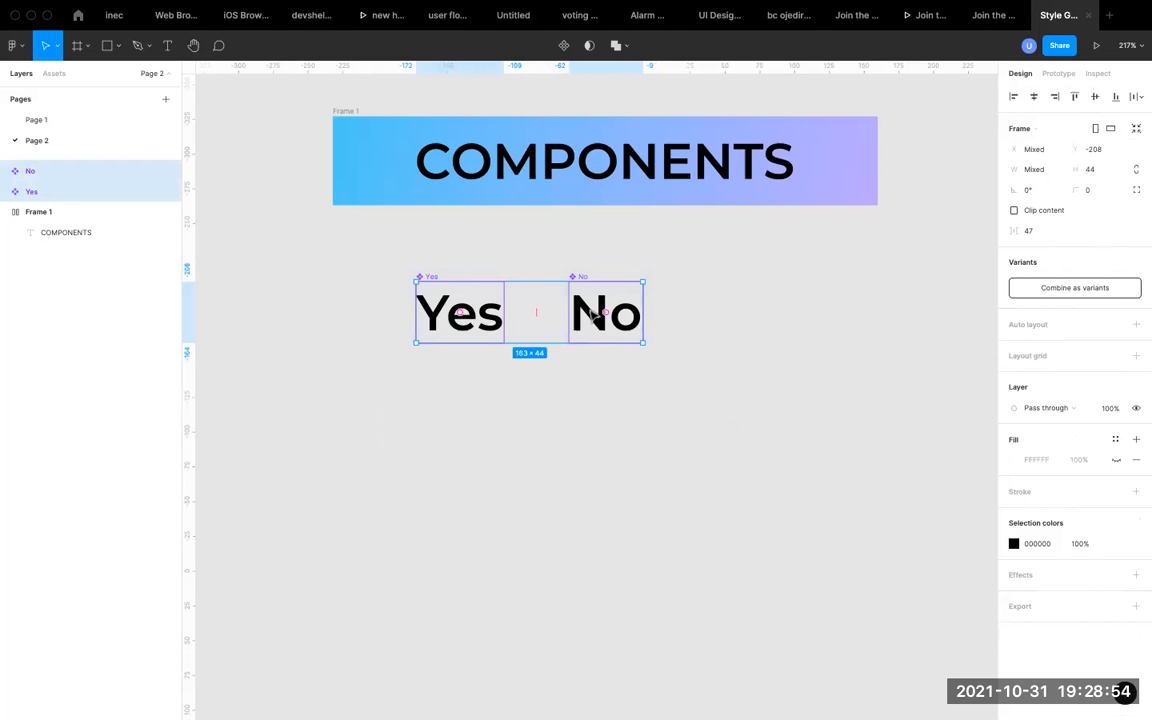
pyautogui.click(1062, 289)
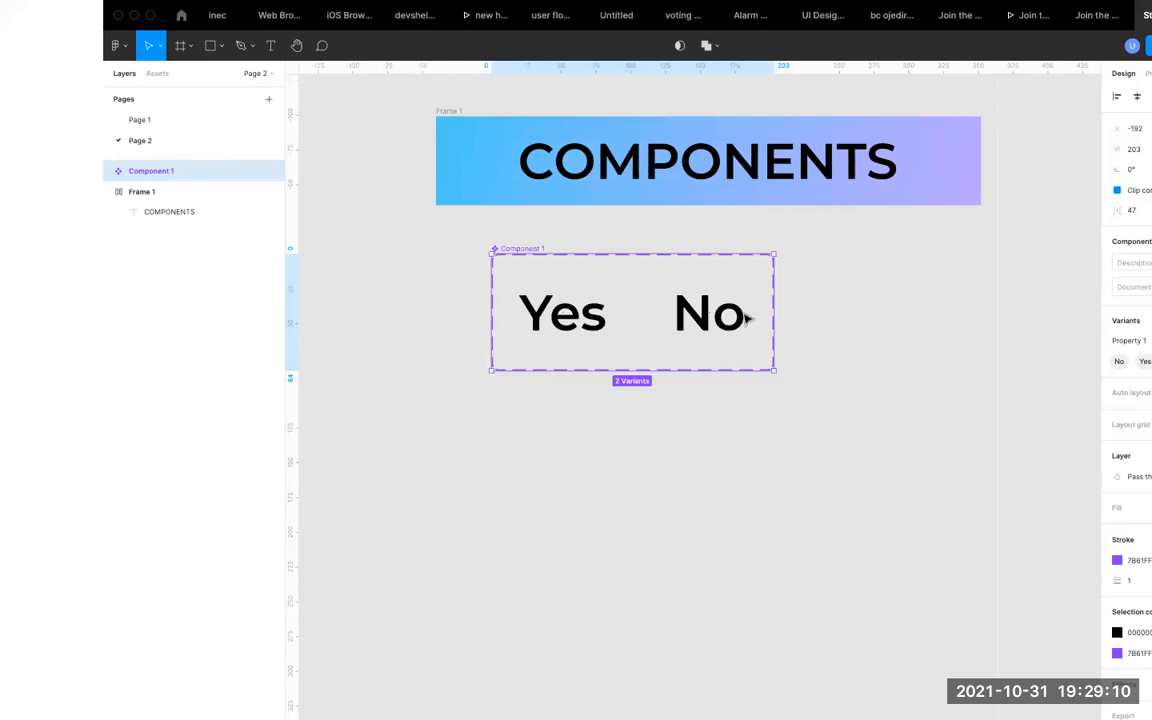
pyautogui.click(872, 314)
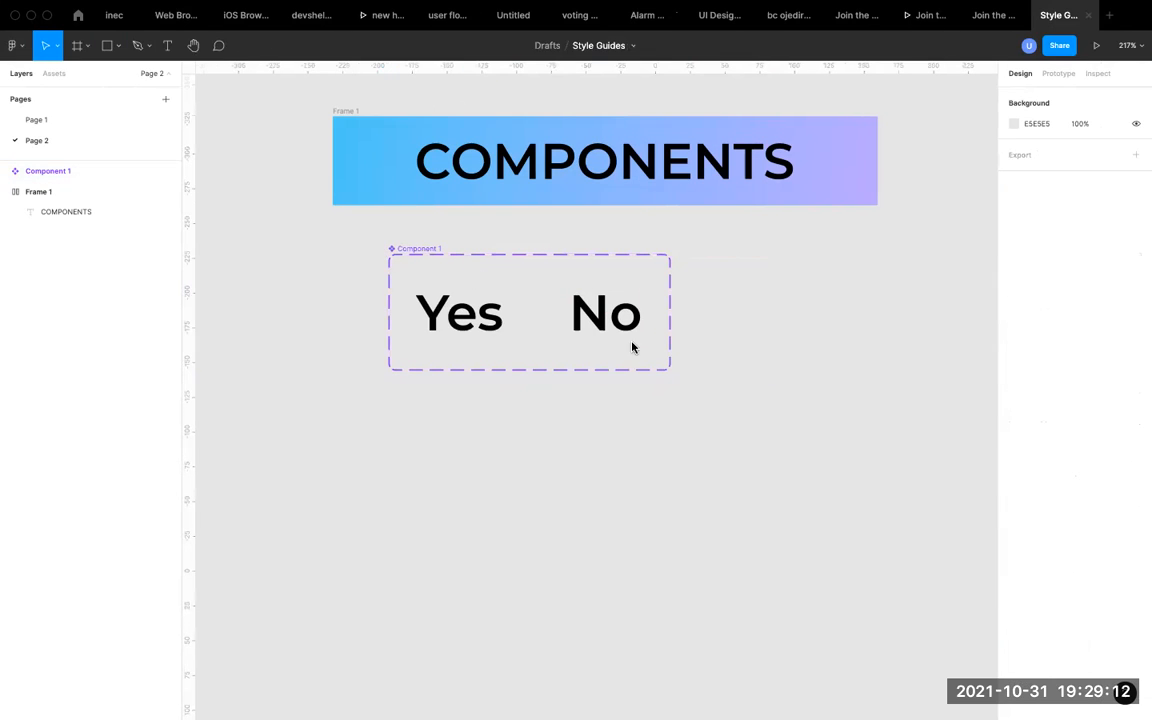
# Move the component set with the "Yes" and "No" variants to about X -172, Y -223.
pyautogui.click(436, 251)
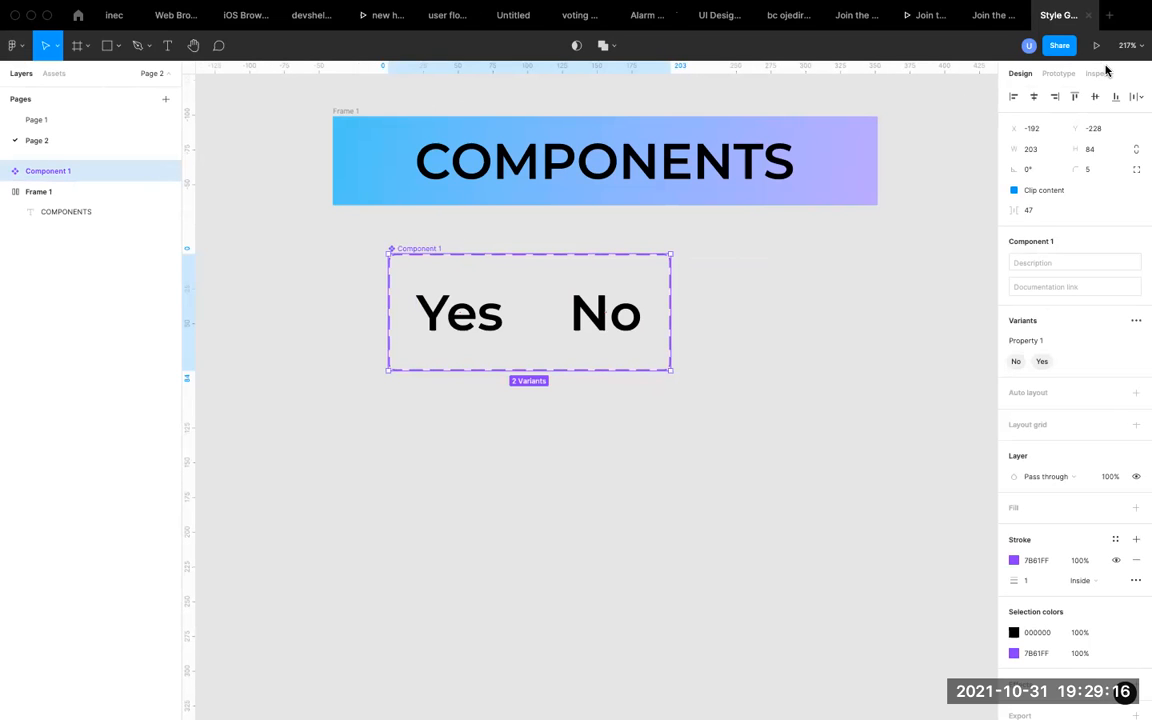
pyautogui.click(712, 299)
pyautogui.click(411, 255)
pyautogui.moveTo(414, 254); pyautogui.dragTo(443, 261)
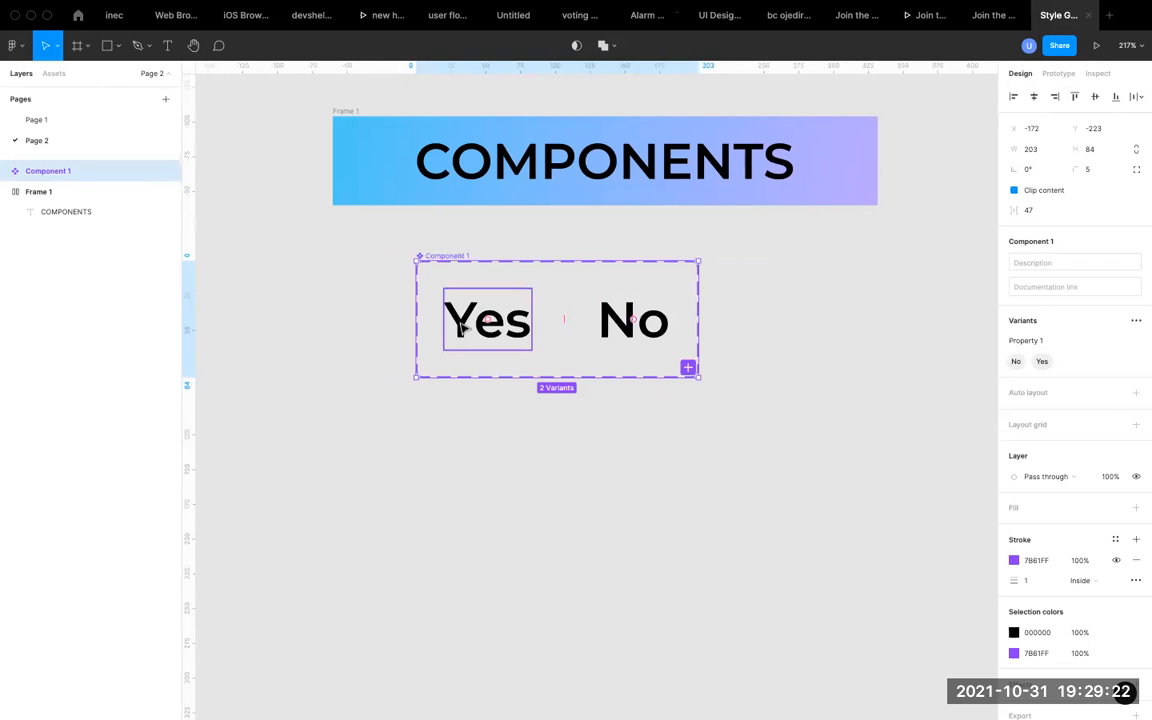
pyautogui.click(314, 357)
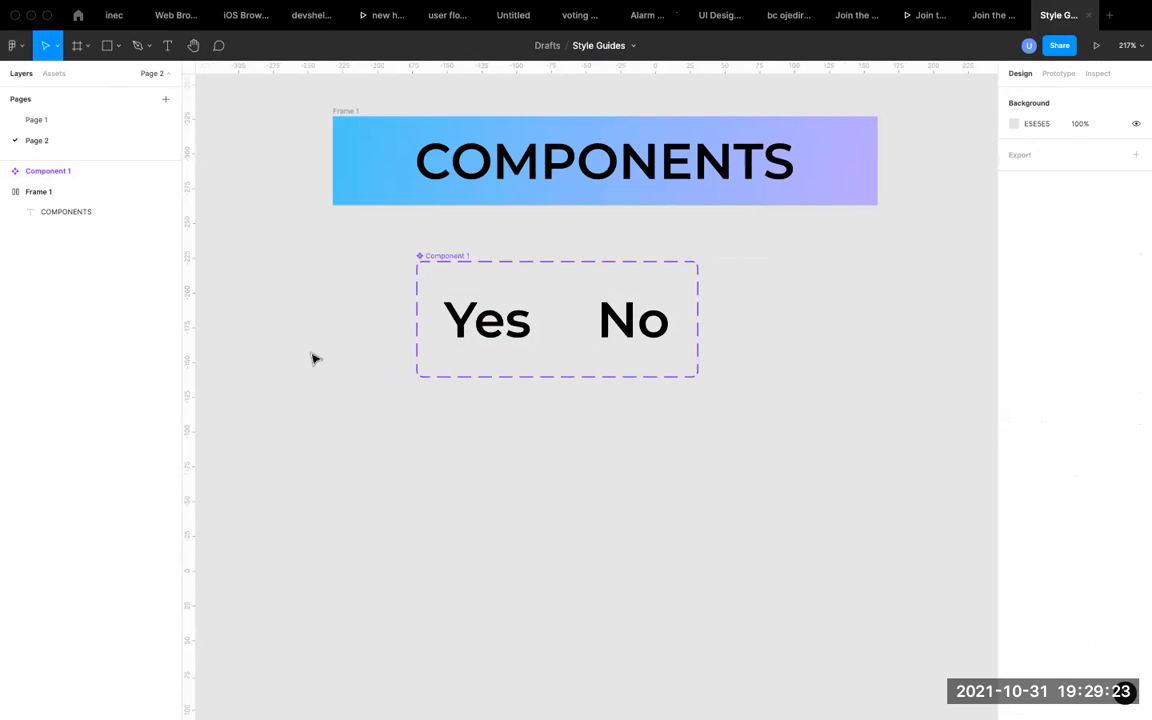
# Examine the individual "Yes" and "No" variants and the prototype settings of the "Yes" variant.
pyautogui.click(489, 328)
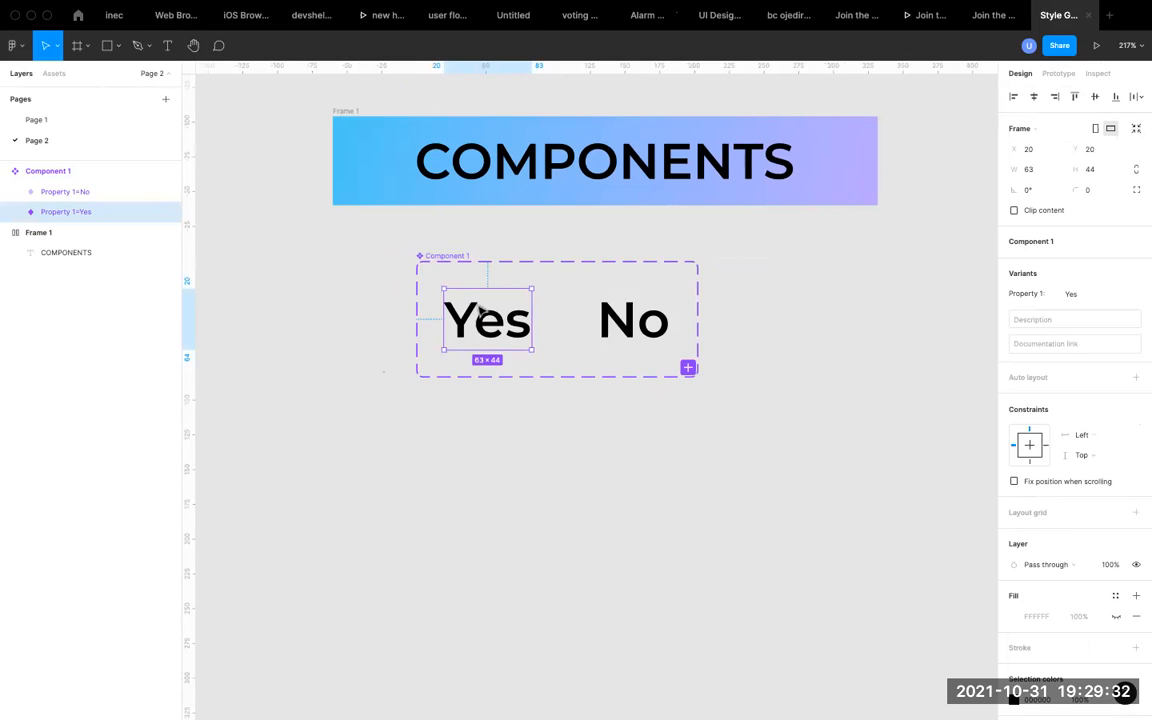
pyautogui.click(625, 320)
pyautogui.click(511, 322)
pyautogui.click(640, 315)
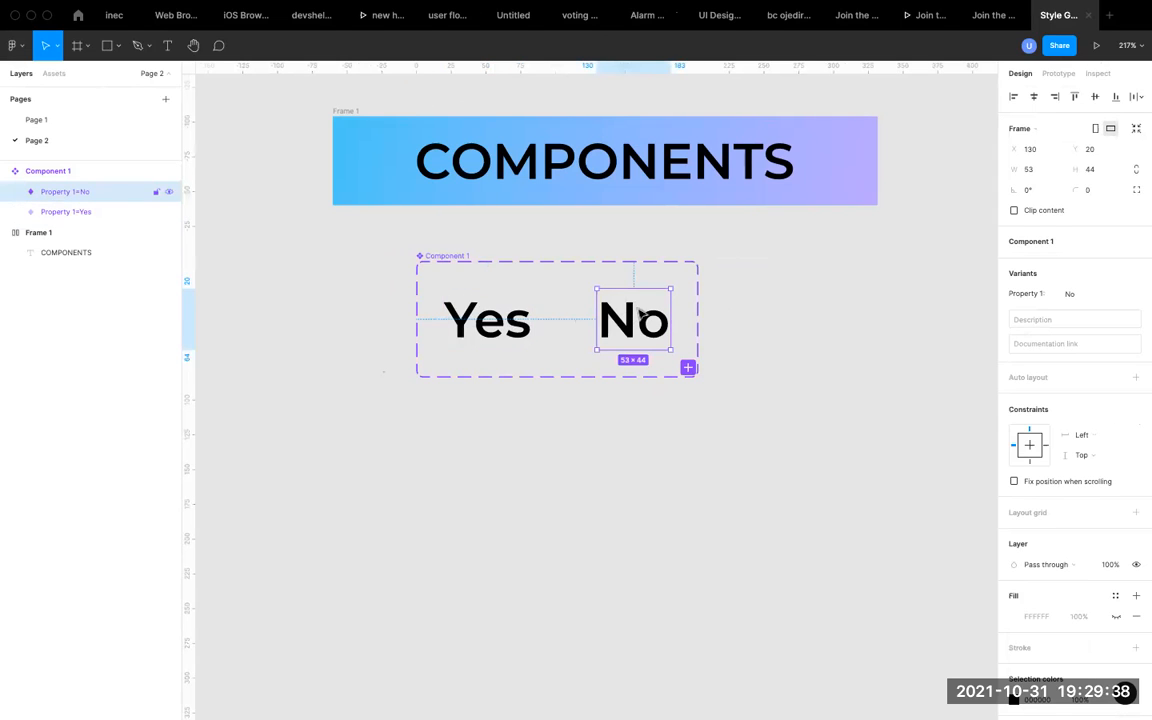
pyautogui.click(432, 476)
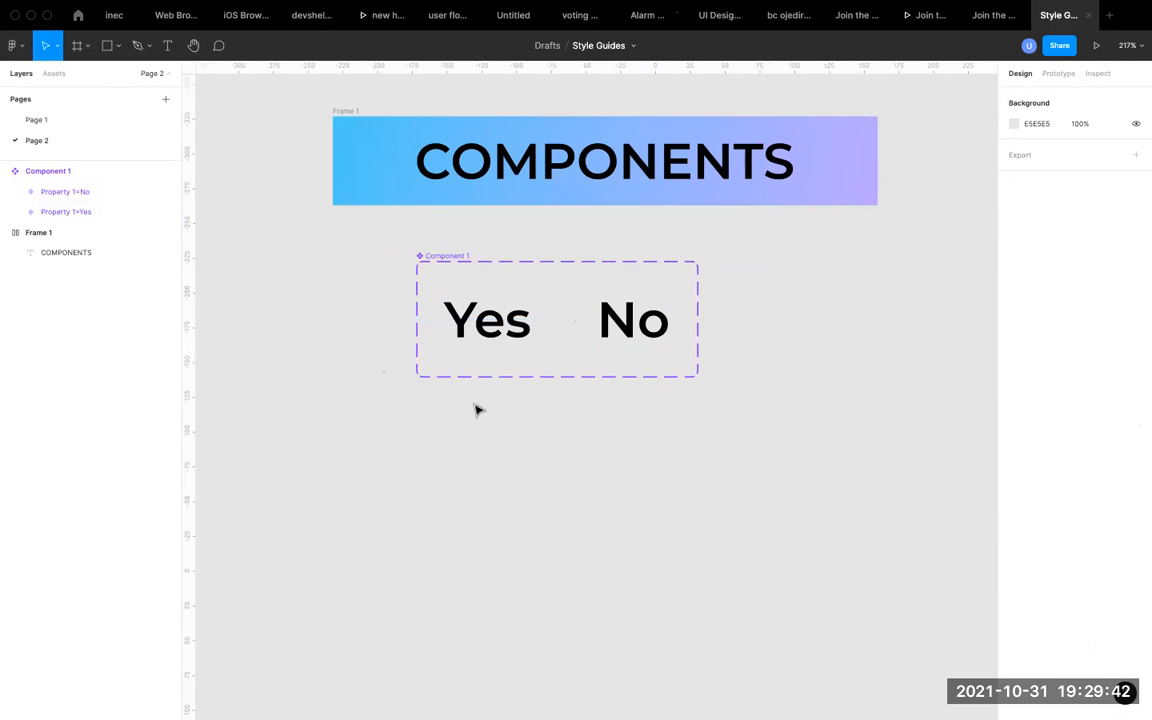
pyautogui.click(508, 322)
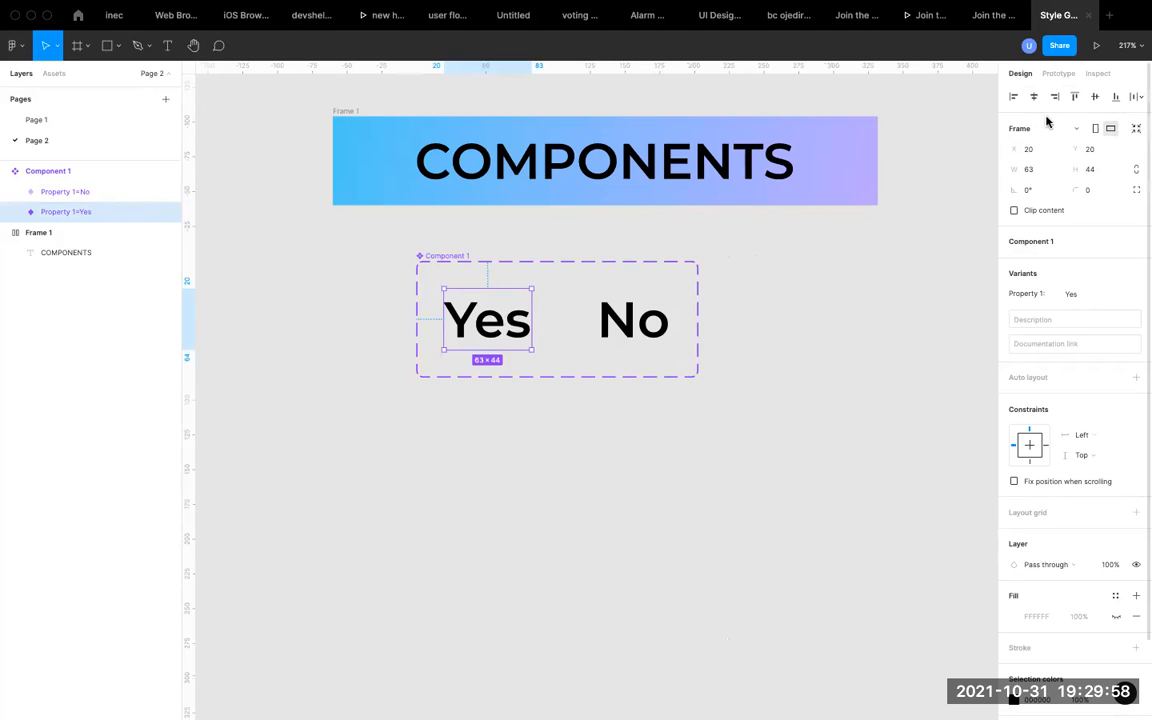
pyautogui.click(1060, 75)
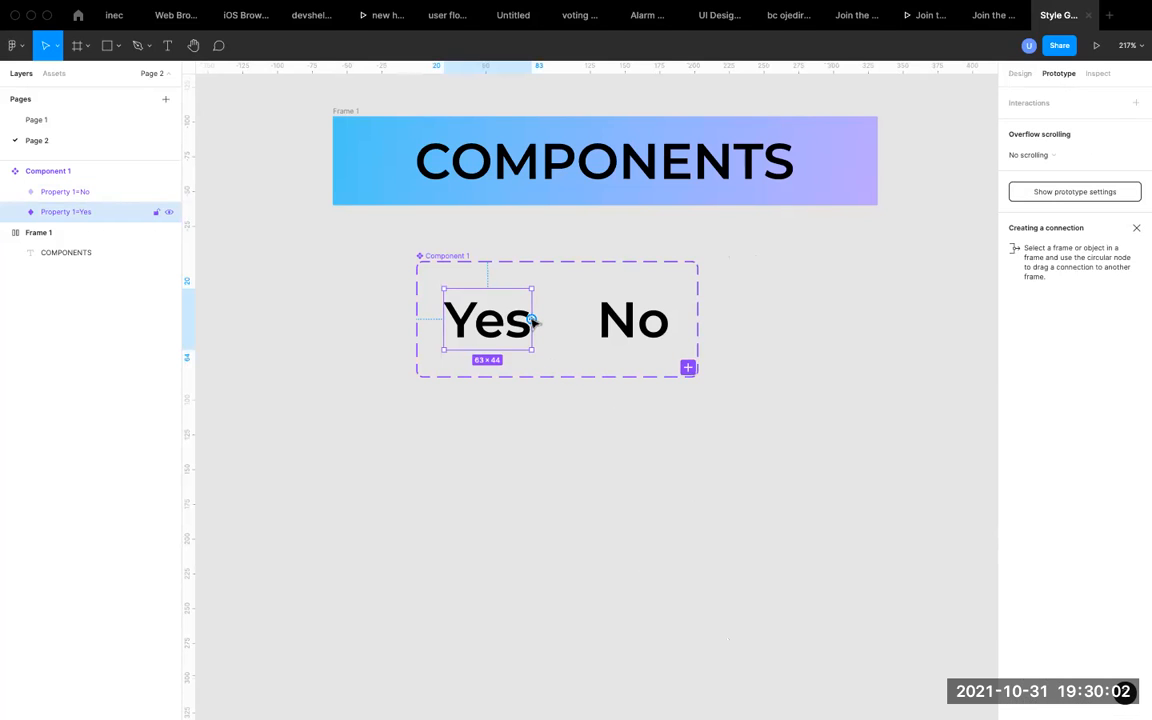
pyautogui.click(769, 267)
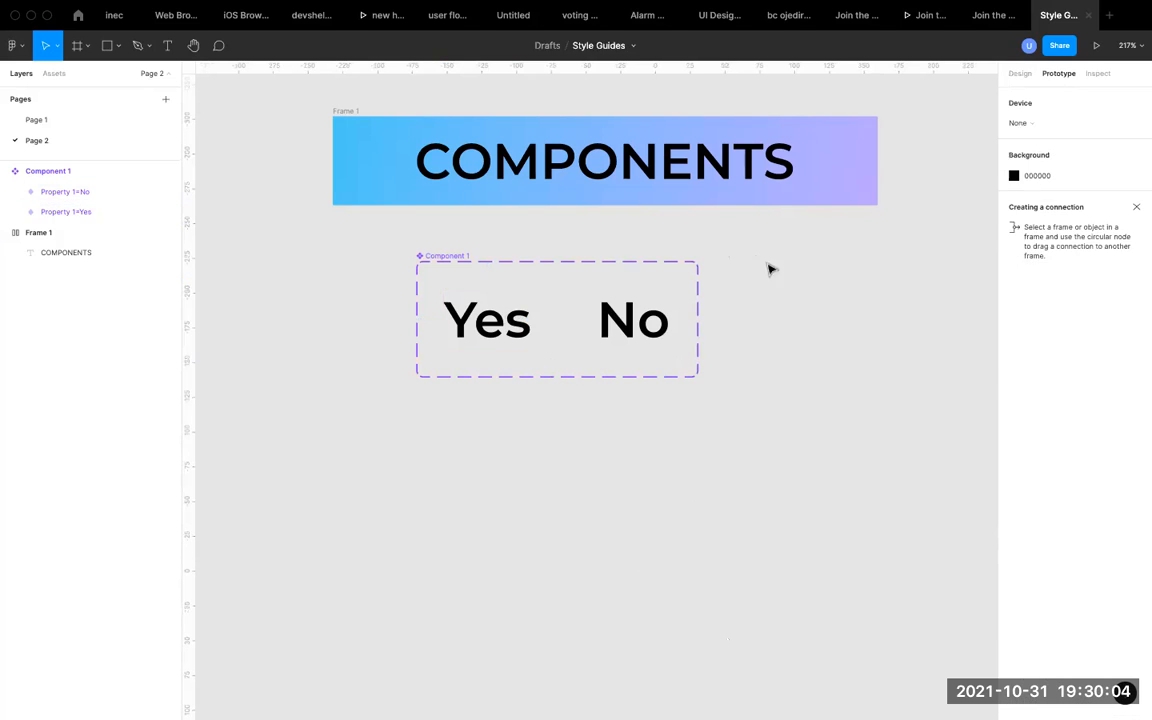
# Draw a rectangle of about 86 × 35 below the "Yes"/"No" component set.
pyautogui.scroll(-3, 496, 436)
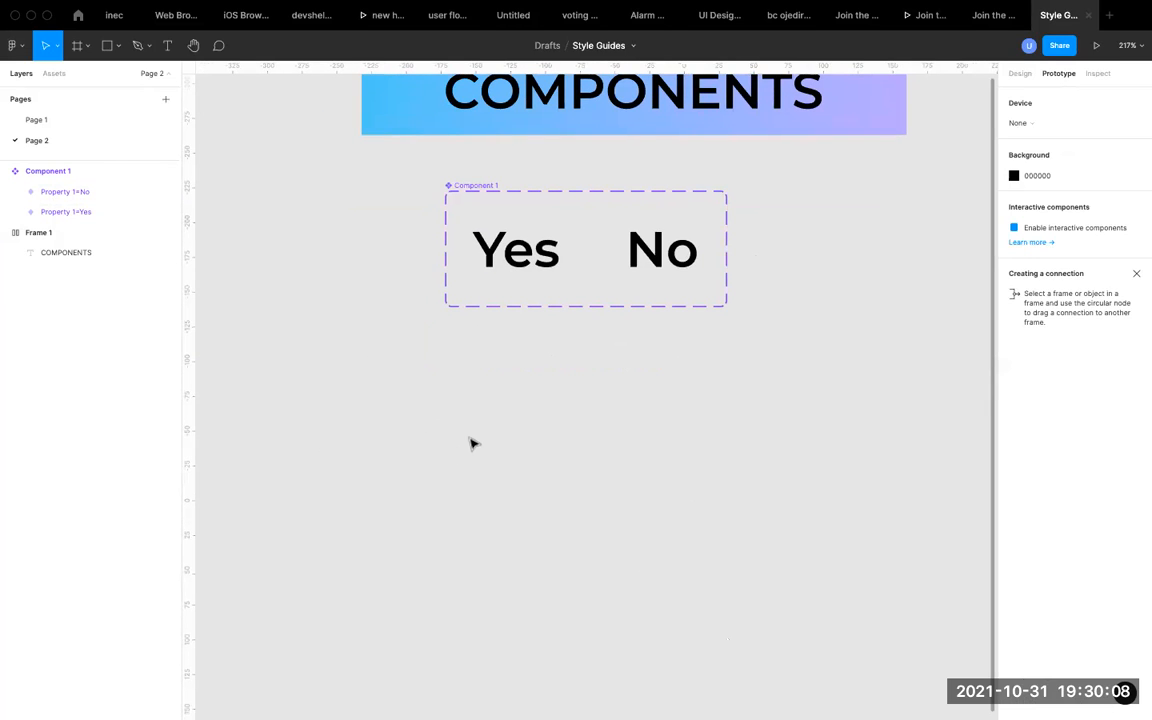
pyautogui.press('r')
pyautogui.moveTo(444, 402); pyautogui.dragTo(567, 456)
pyautogui.scroll(4, 567, 455)
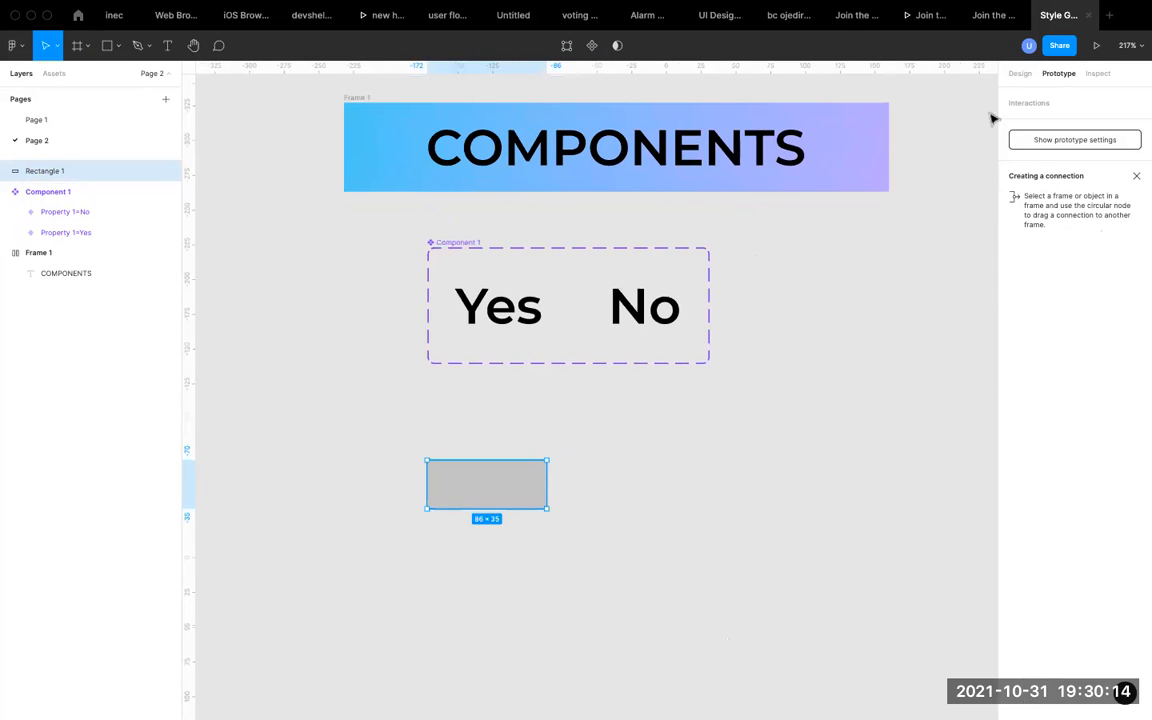
# Fill the rectangle with white FFFFFF and round its corners to a radius of 28.
pyautogui.click(1020, 73)
pyautogui.click(1038, 273)
pyautogui.write('f')
pyautogui.press('Return')
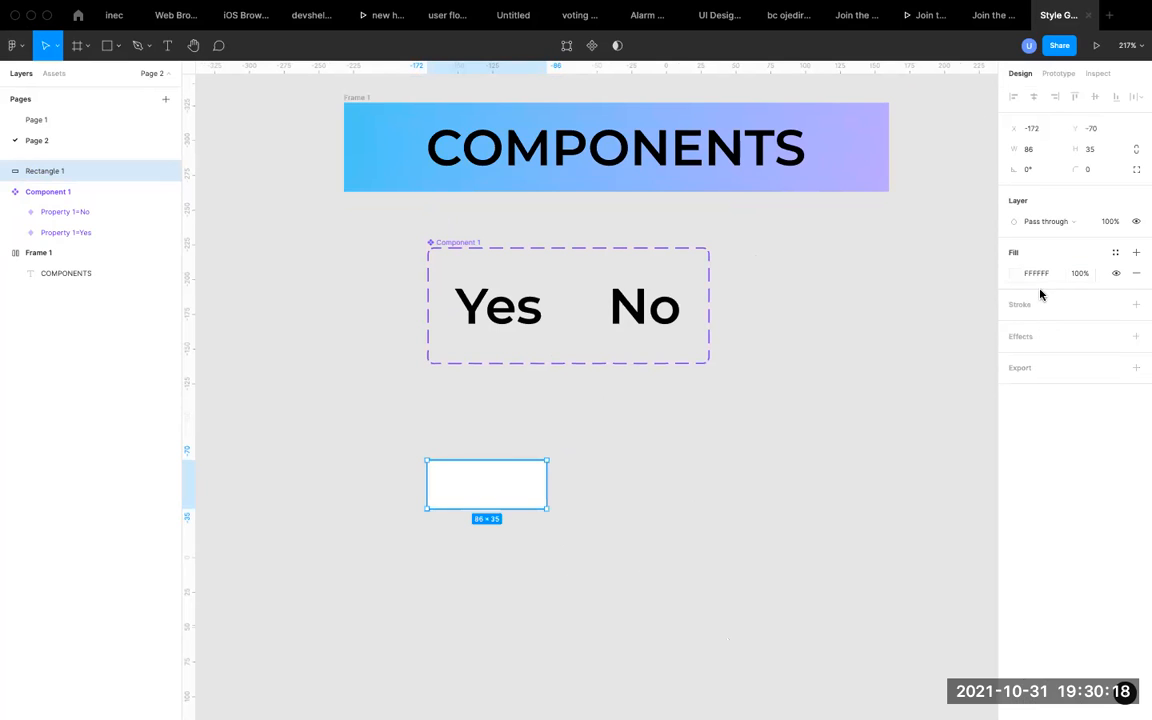
pyautogui.moveTo(1071, 165); pyautogui.dragTo(272, 162)
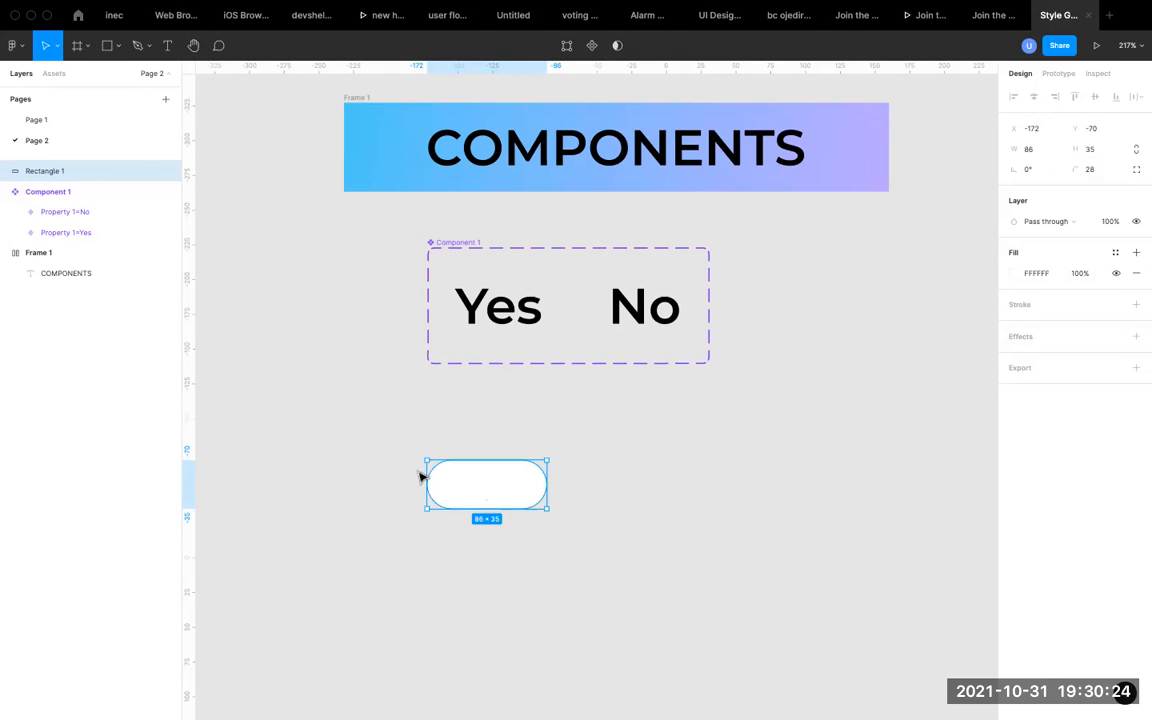
# Duplicate the white pill and narrow the copy to a circle of about 36 × 35 at the pill's left end.
pyautogui.scroll(3, 497, 497)
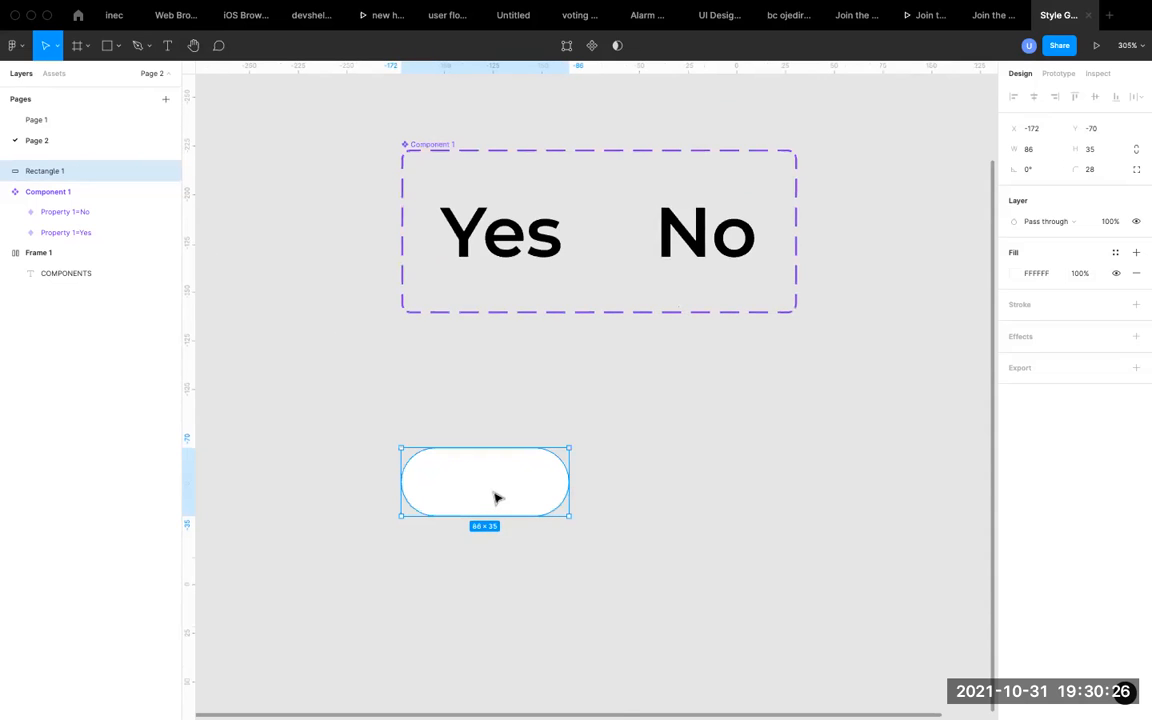
pyautogui.press('super+d')
pyautogui.moveTo(570, 470); pyautogui.dragTo(452, 478)
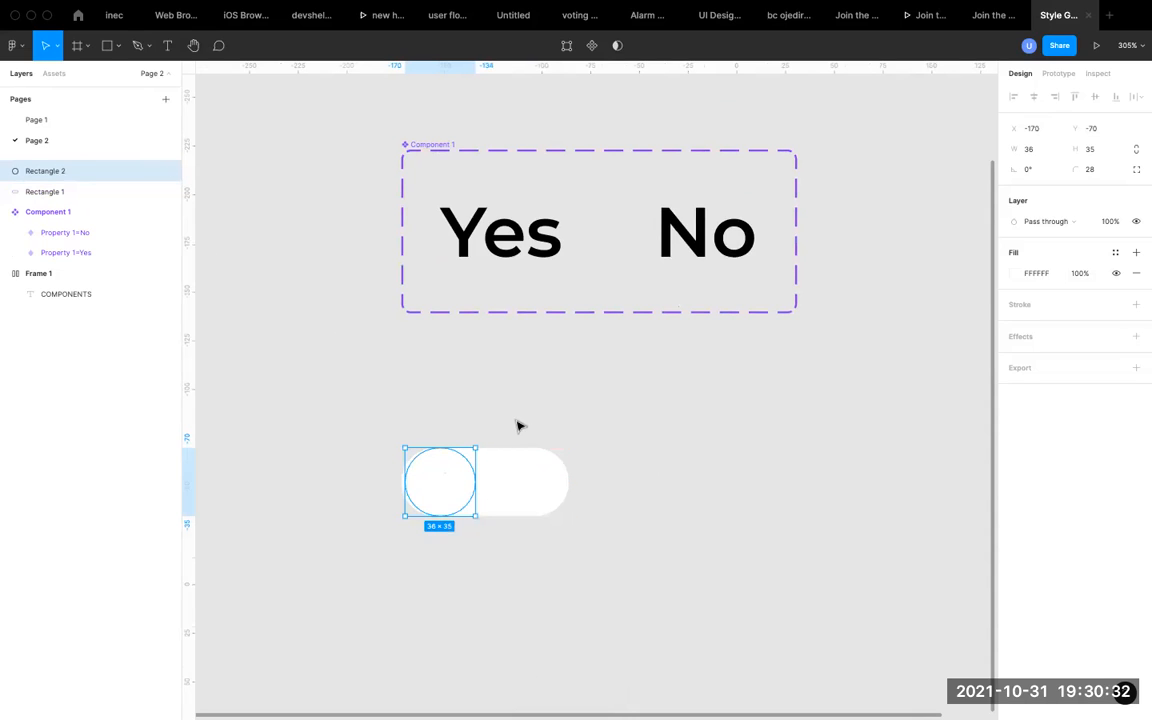
# Fill the circle with the violet document color 4353FF.
pyautogui.click(1015, 277)
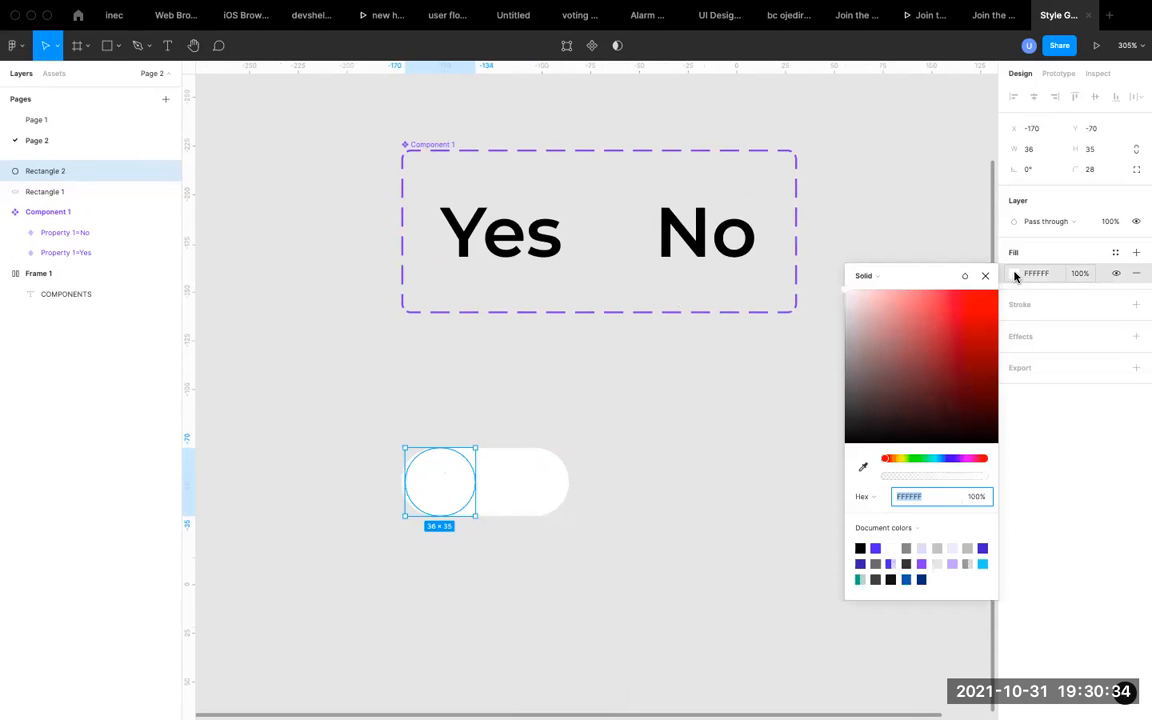
pyautogui.click(877, 548)
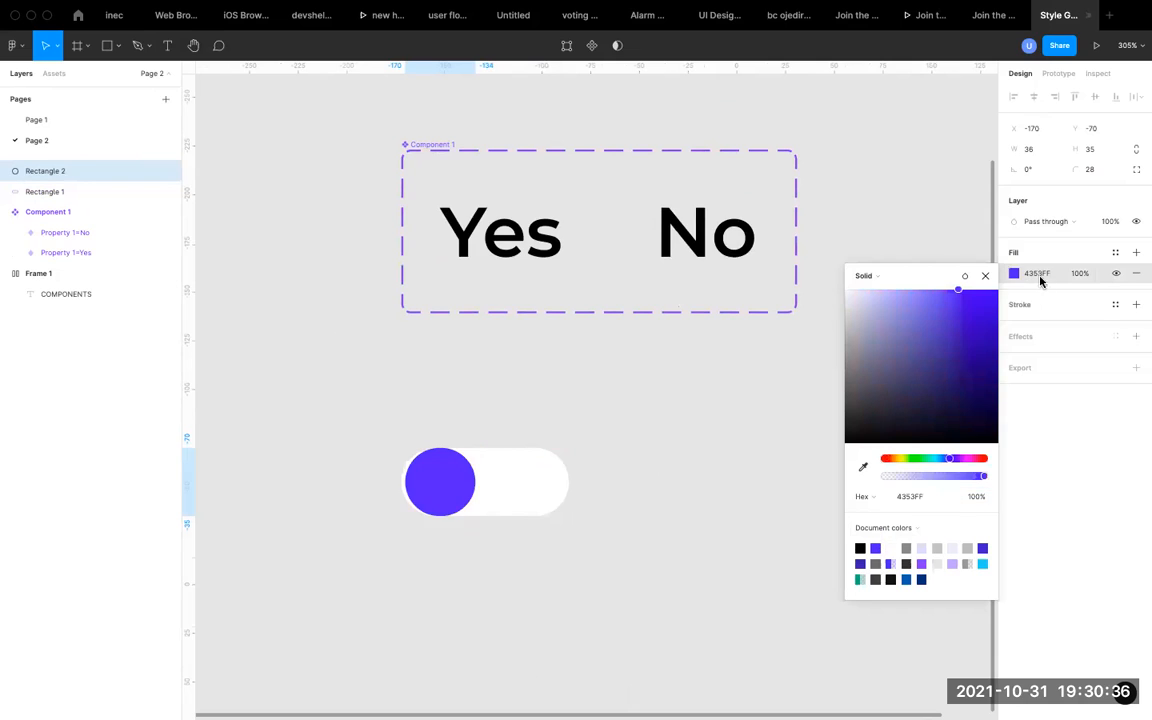
pyautogui.click(986, 277)
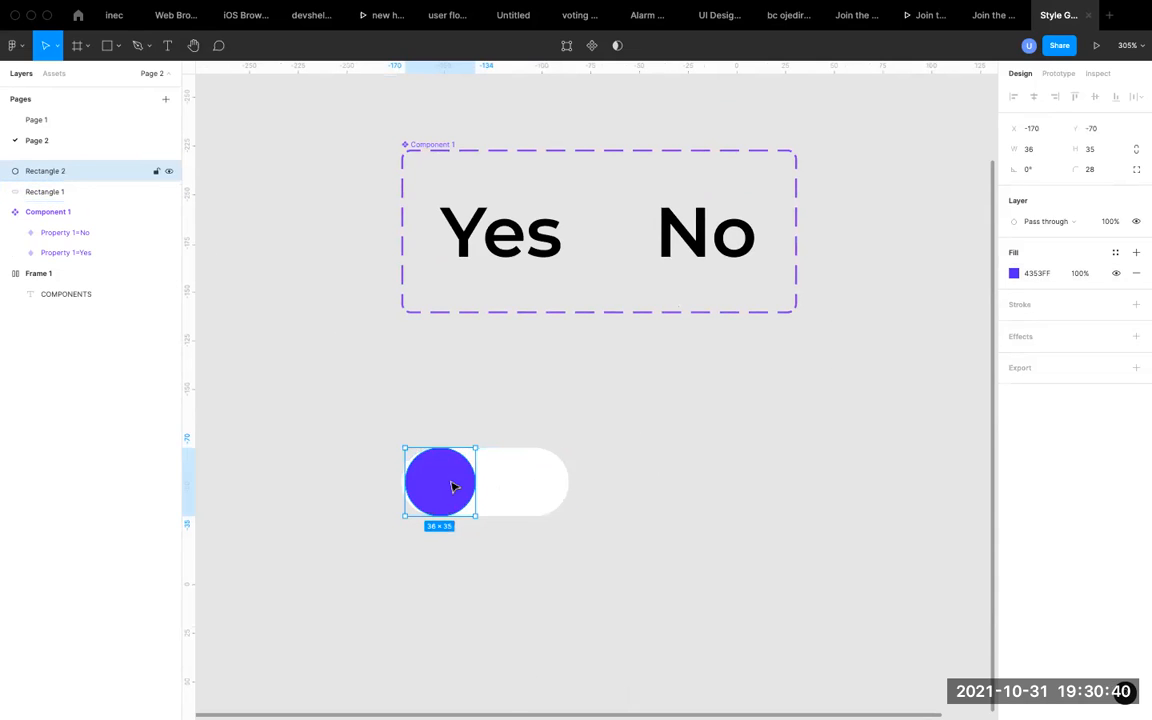
# Resize the white pill behind the circle to about 60 × 37.
pyautogui.click(511, 482)
pyautogui.scroll(3, 511, 482)
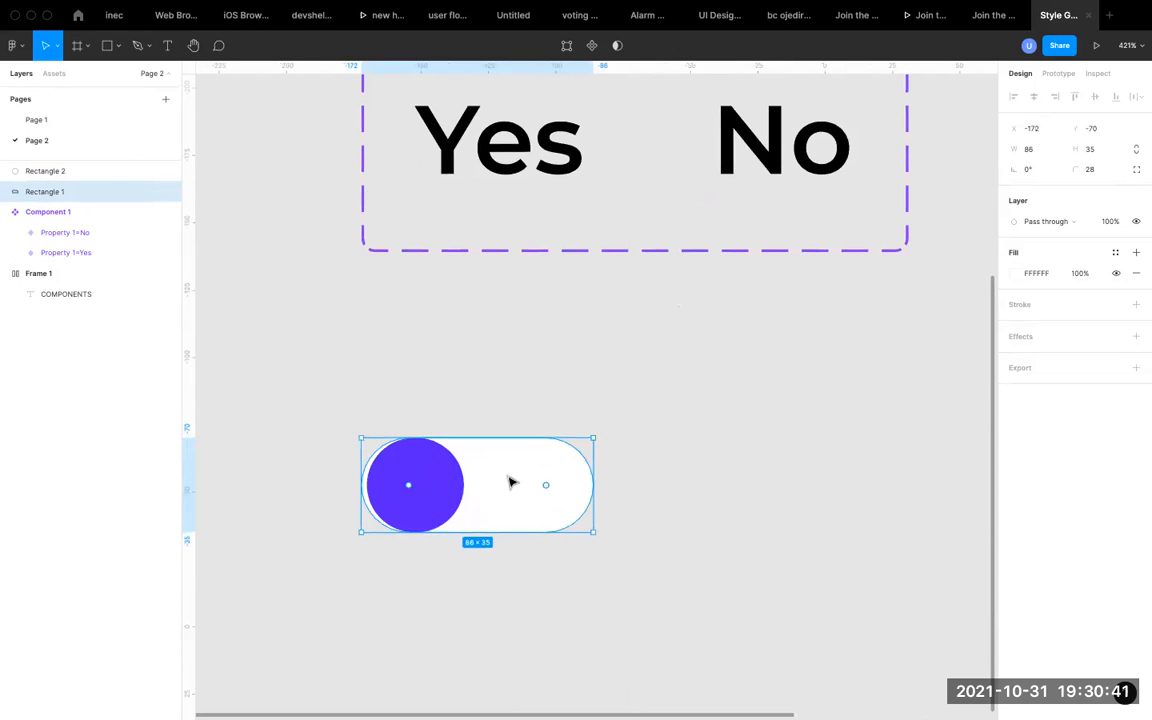
pyautogui.click(440, 494)
pyautogui.click(545, 486)
pyautogui.moveTo(591, 484); pyautogui.dragTo(522, 484)
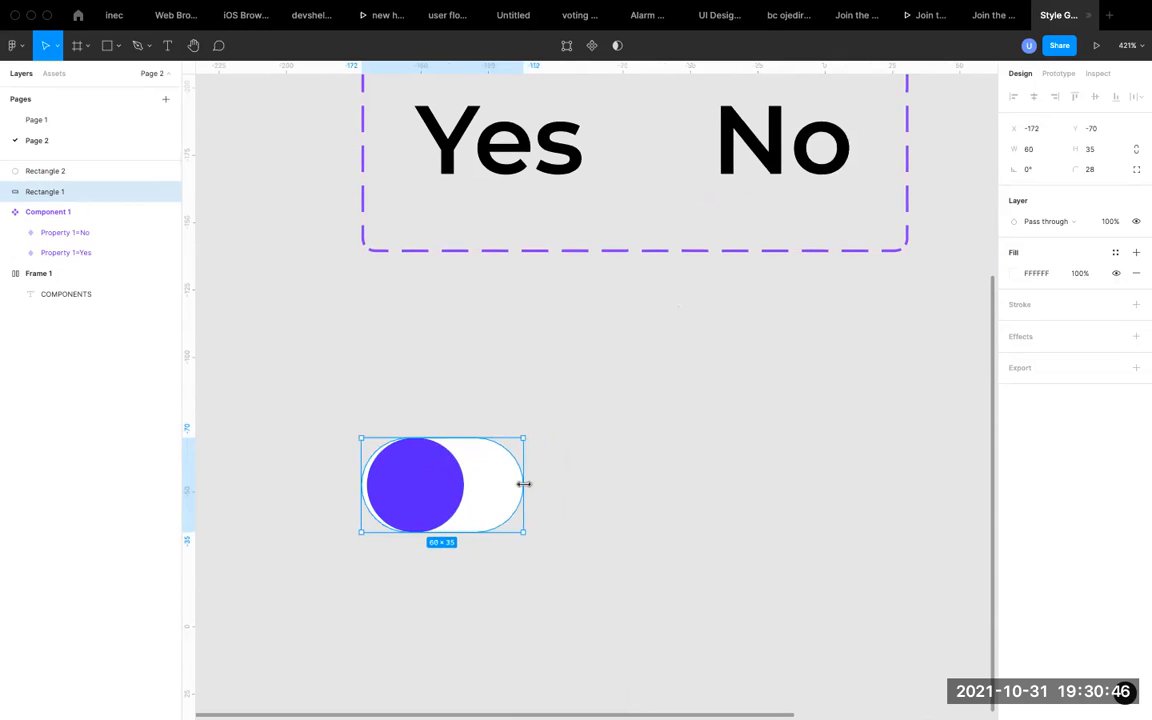
pyautogui.click(327, 424)
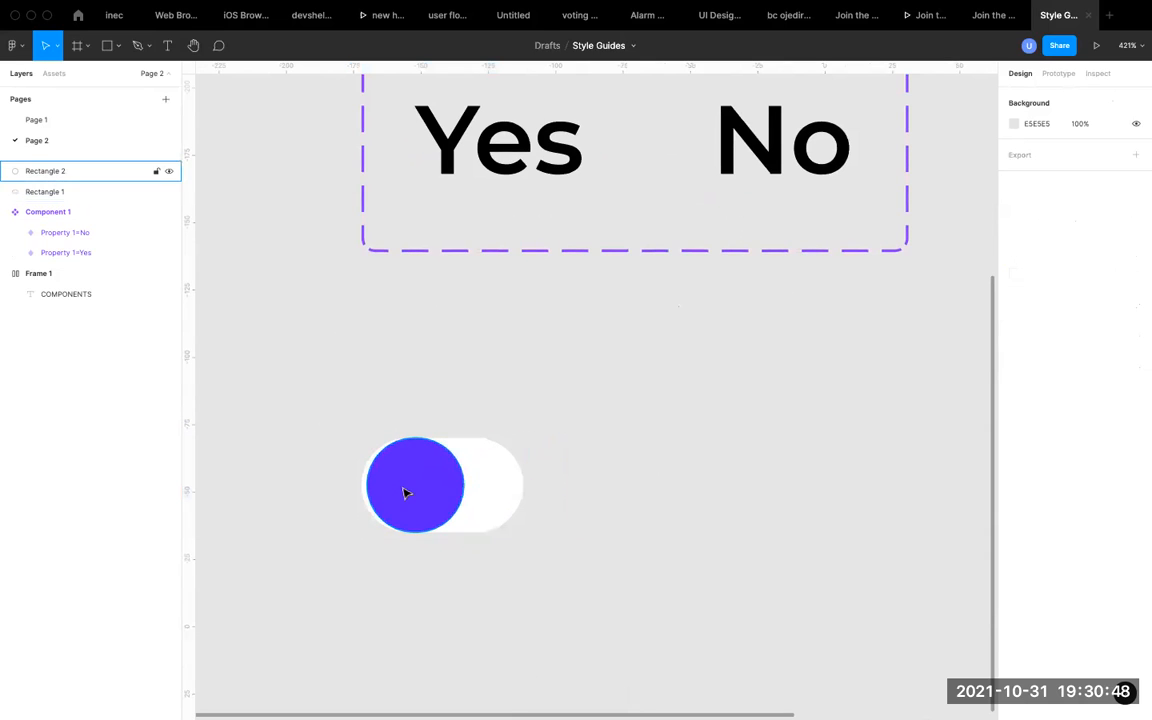
pyautogui.click(473, 483)
pyautogui.moveTo(442, 434); pyautogui.dragTo(474, 468)
# Fill the circle with the gray document color 888888.
pyautogui.click(424, 483)
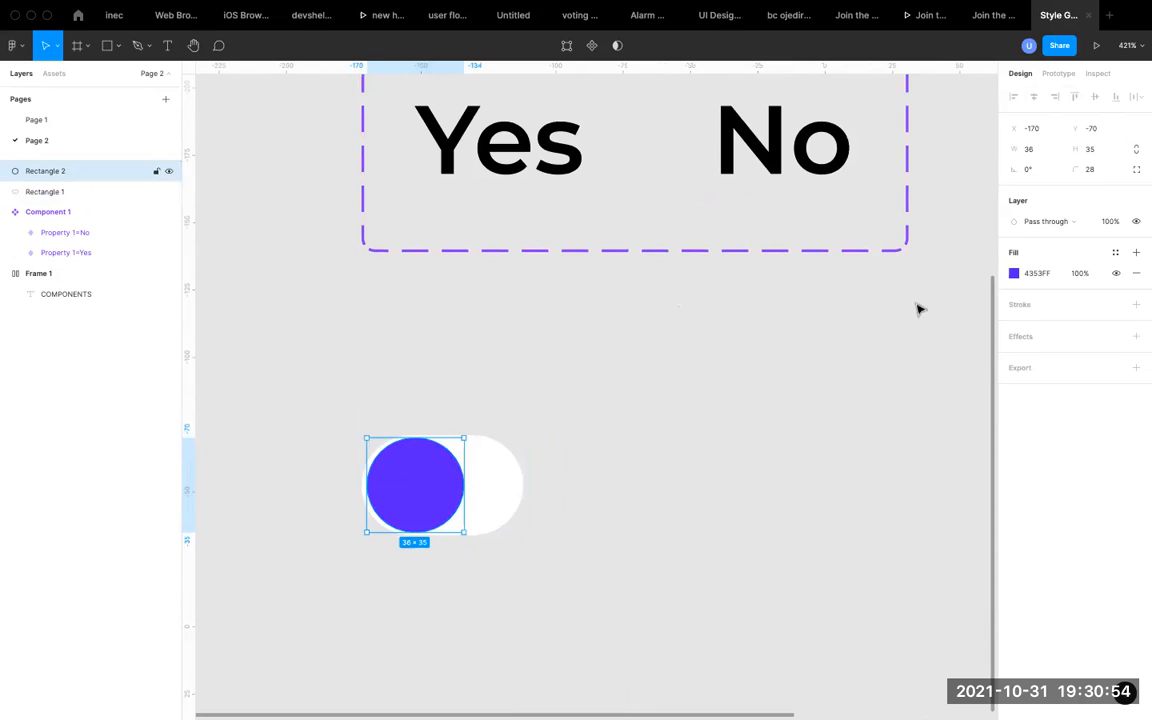
pyautogui.click(1014, 273)
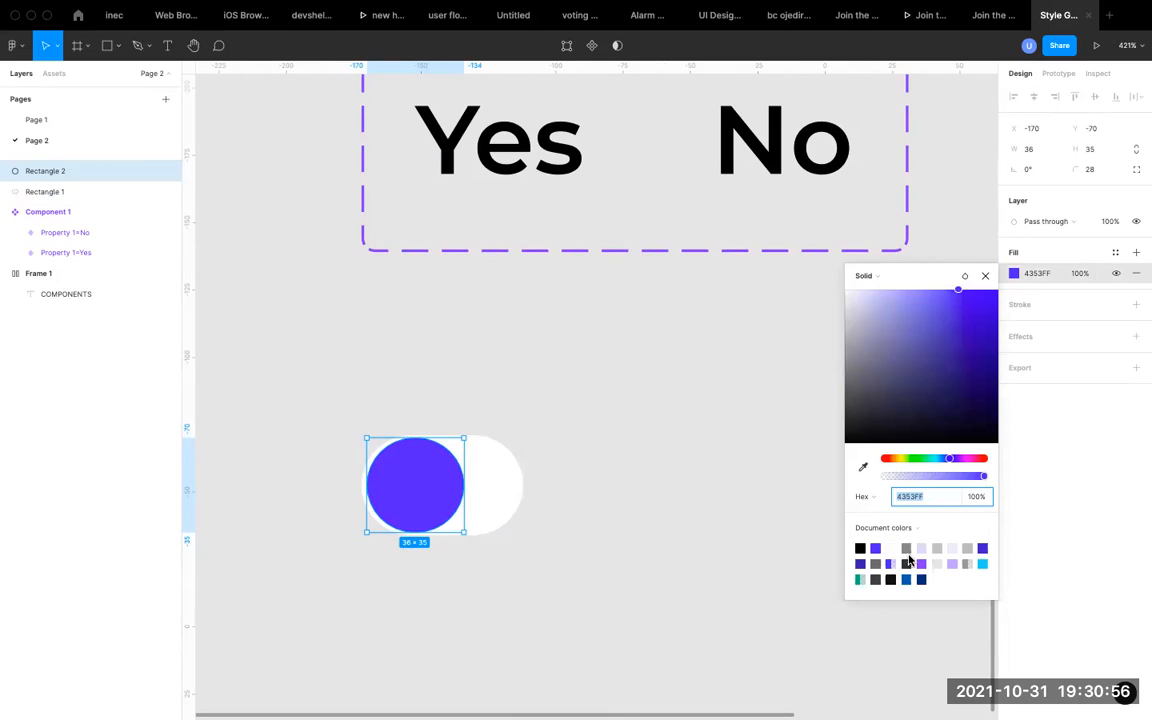
pyautogui.click(907, 548)
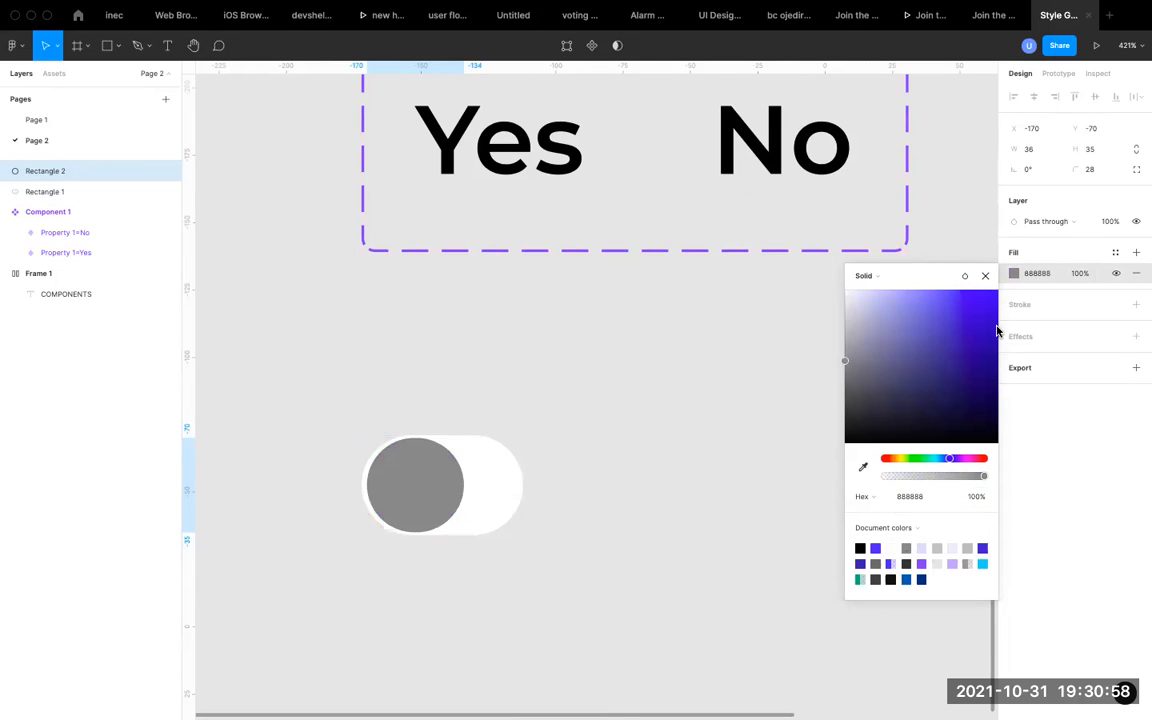
pyautogui.click(985, 276)
pyautogui.click(541, 424)
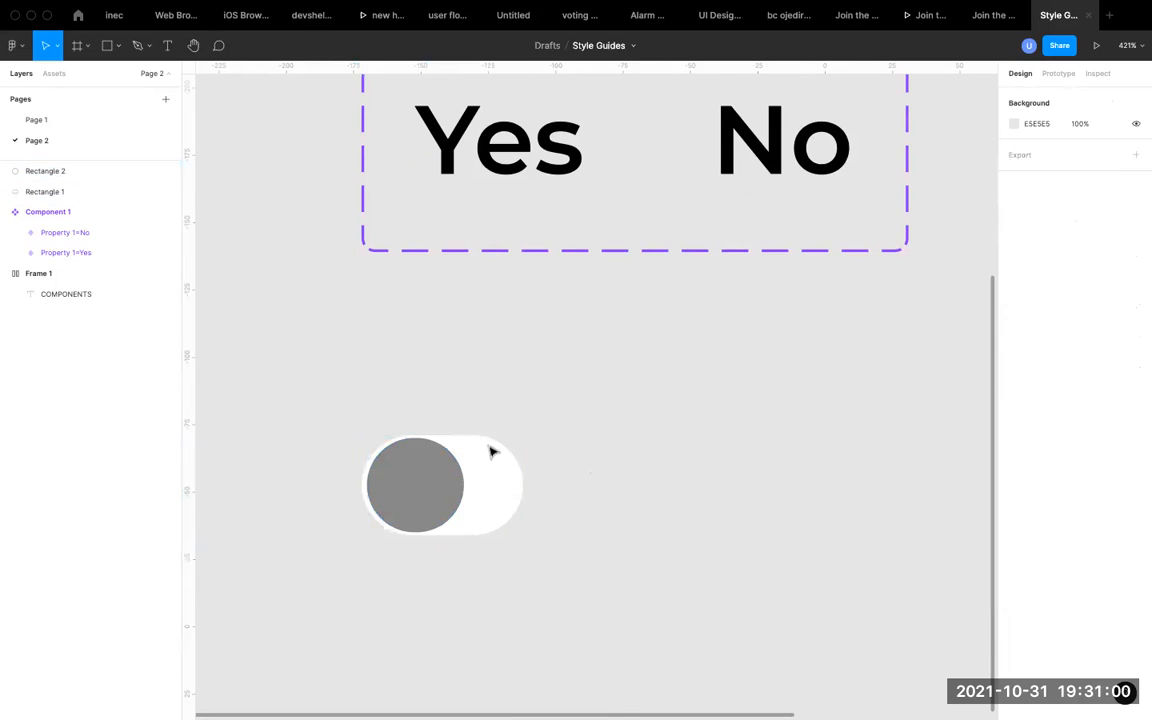
# Group the white pill with the gray circle and place a horizontally mirrored duplicate of the group to its right.
pyautogui.moveTo(337, 413); pyautogui.dragTo(561, 565)
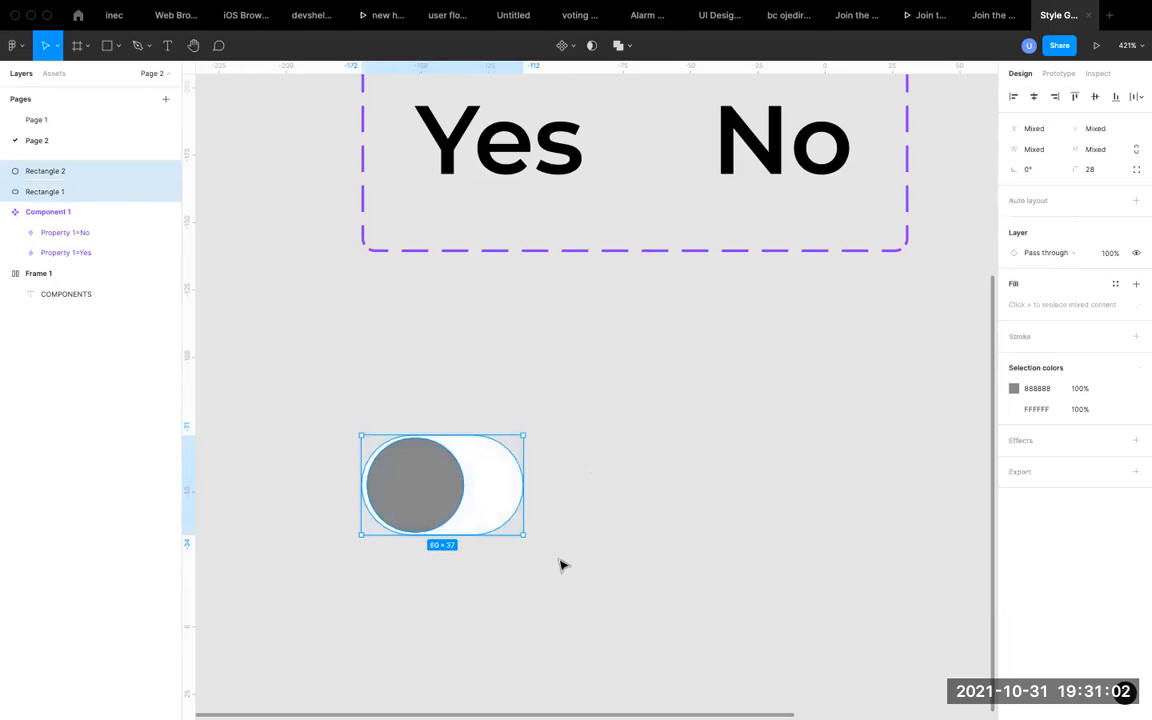
pyautogui.press('super+g')
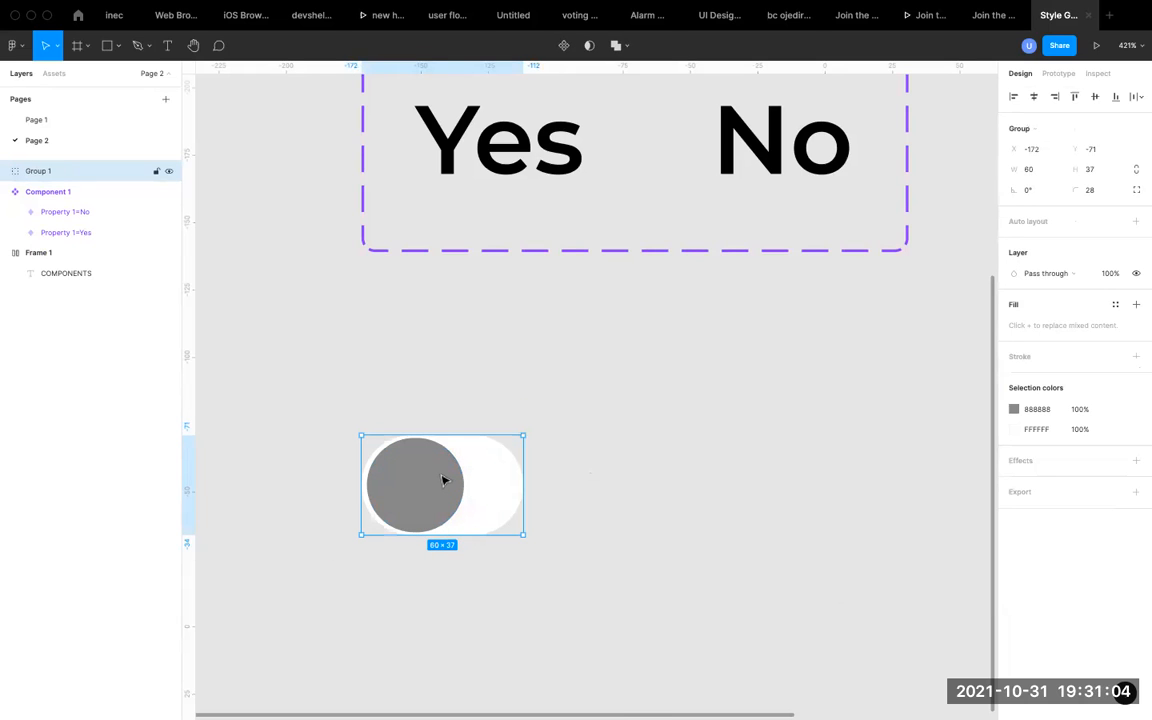
pyautogui.press('super+d')
pyautogui.moveTo(443, 481); pyautogui.dragTo(703, 481)
# Fill the circle in the duplicated toggle with the violet document color 4353FF.
pyautogui.doubleClick(680, 481)
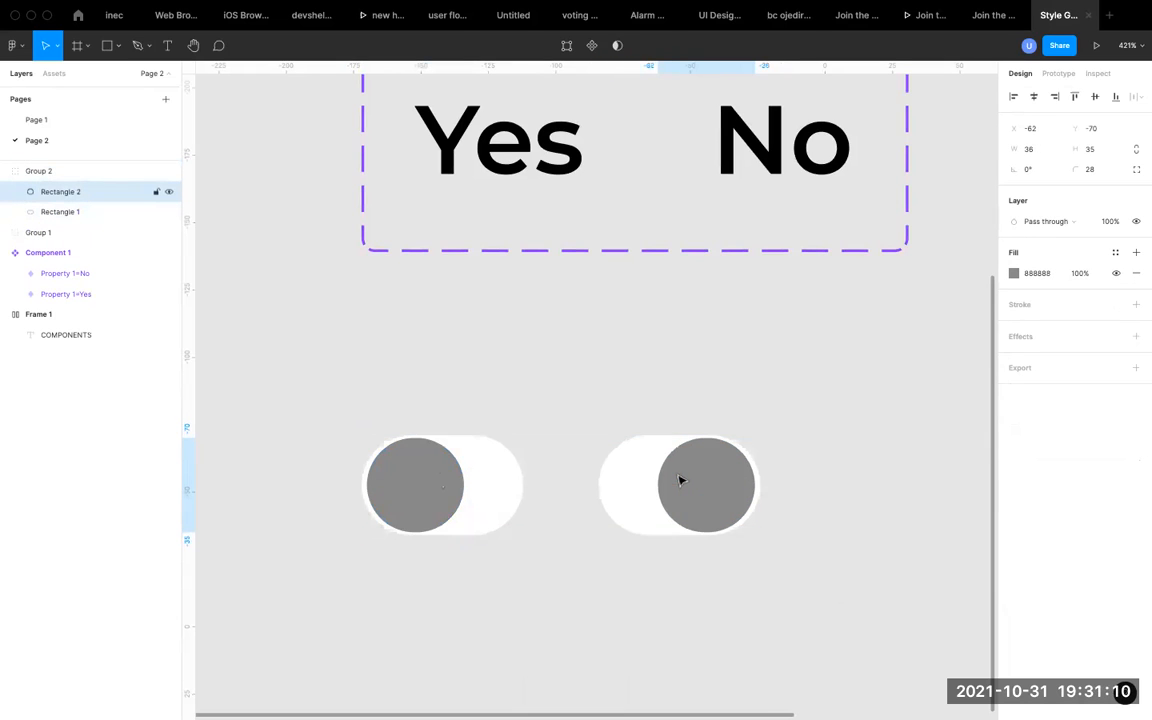
pyautogui.click(1014, 273)
pyautogui.click(876, 547)
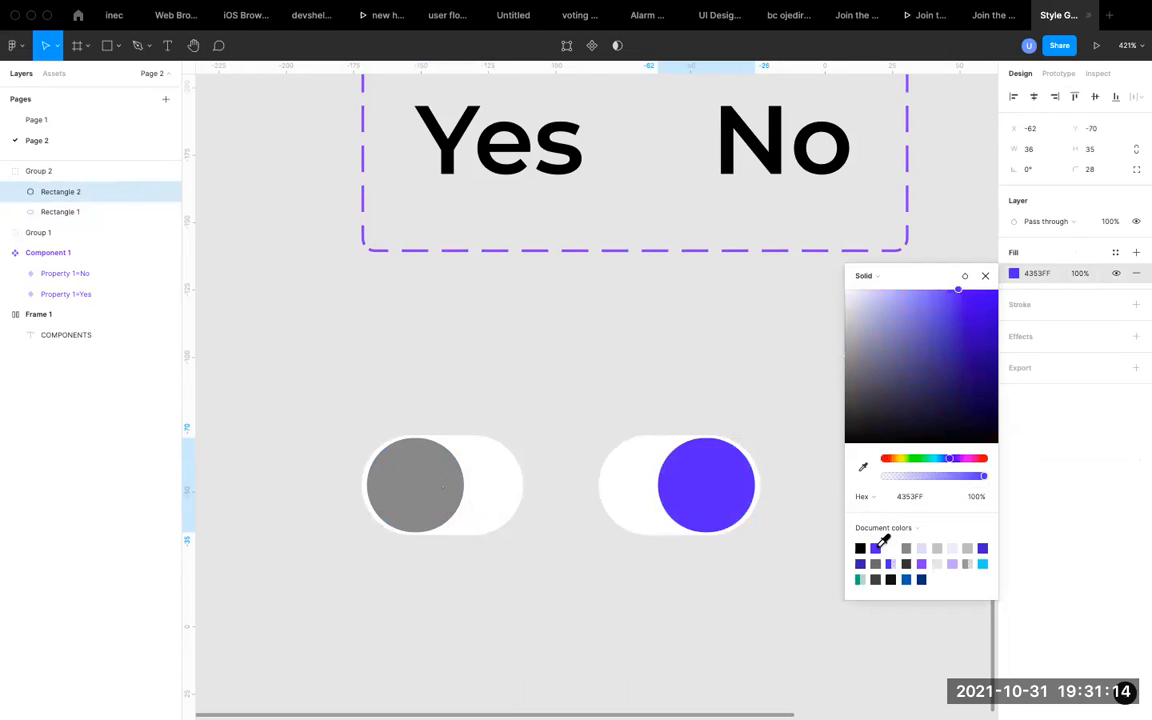
pyautogui.click(985, 275)
pyautogui.click(600, 406)
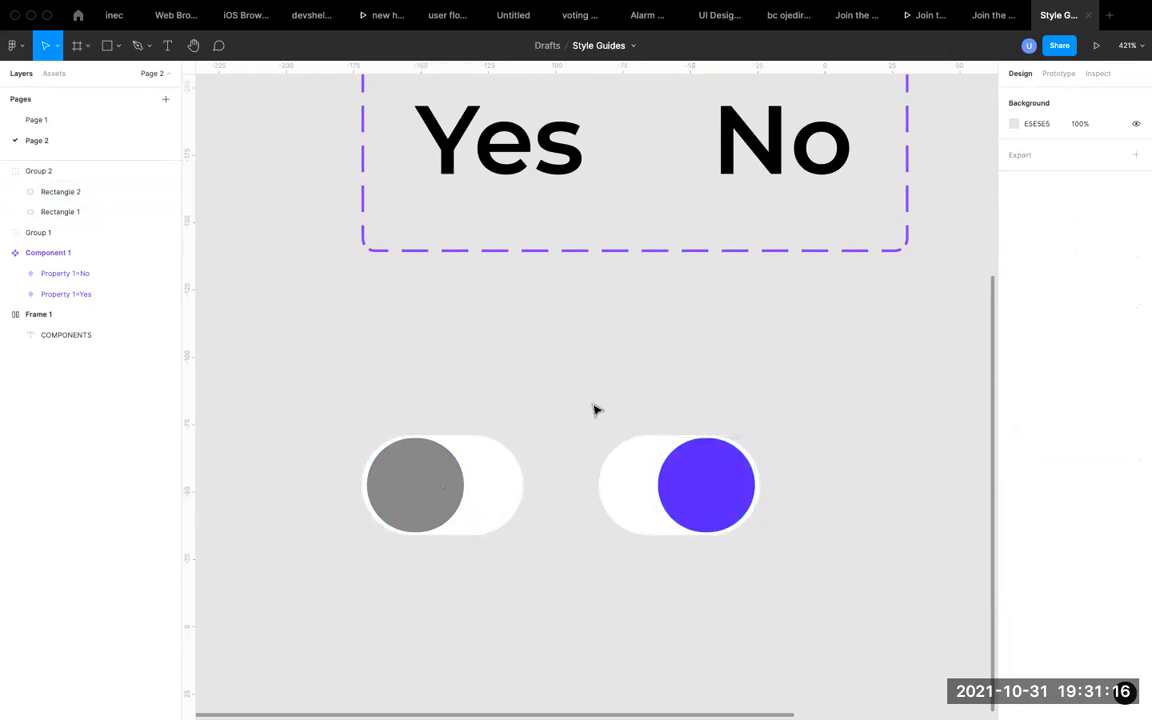
# Create one component from the gray toggle group and another from the violet toggle group.
pyautogui.click(457, 485)
pyautogui.click(659, 487)
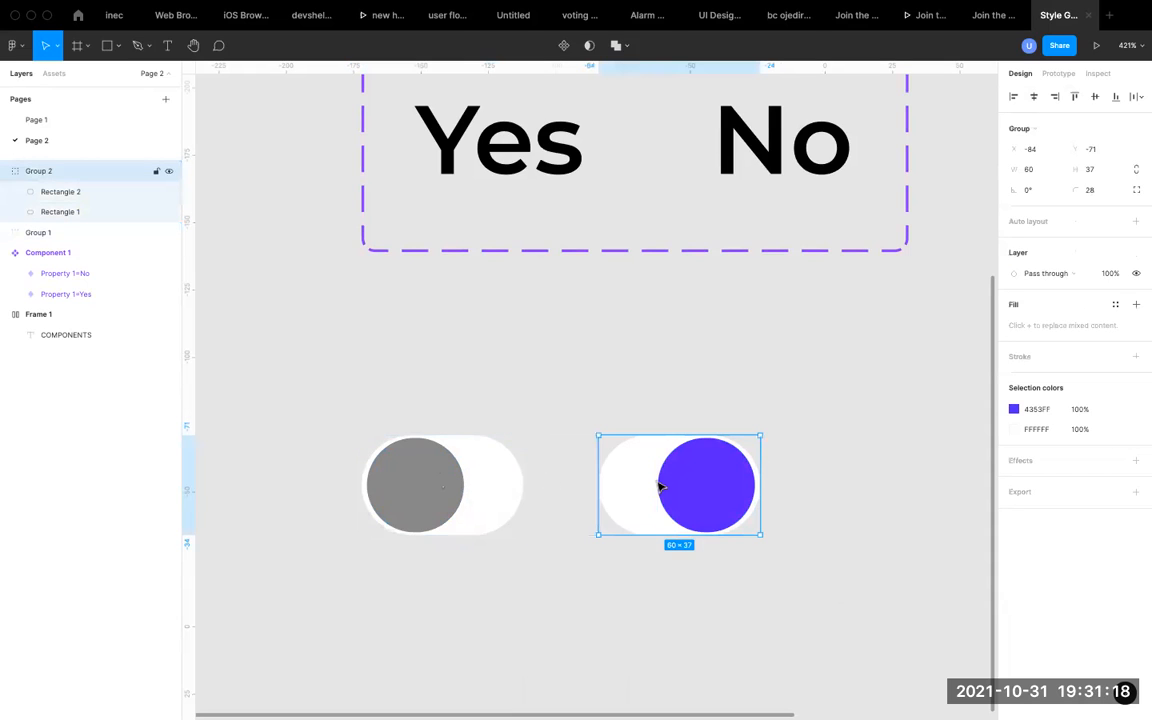
pyautogui.click(450, 482)
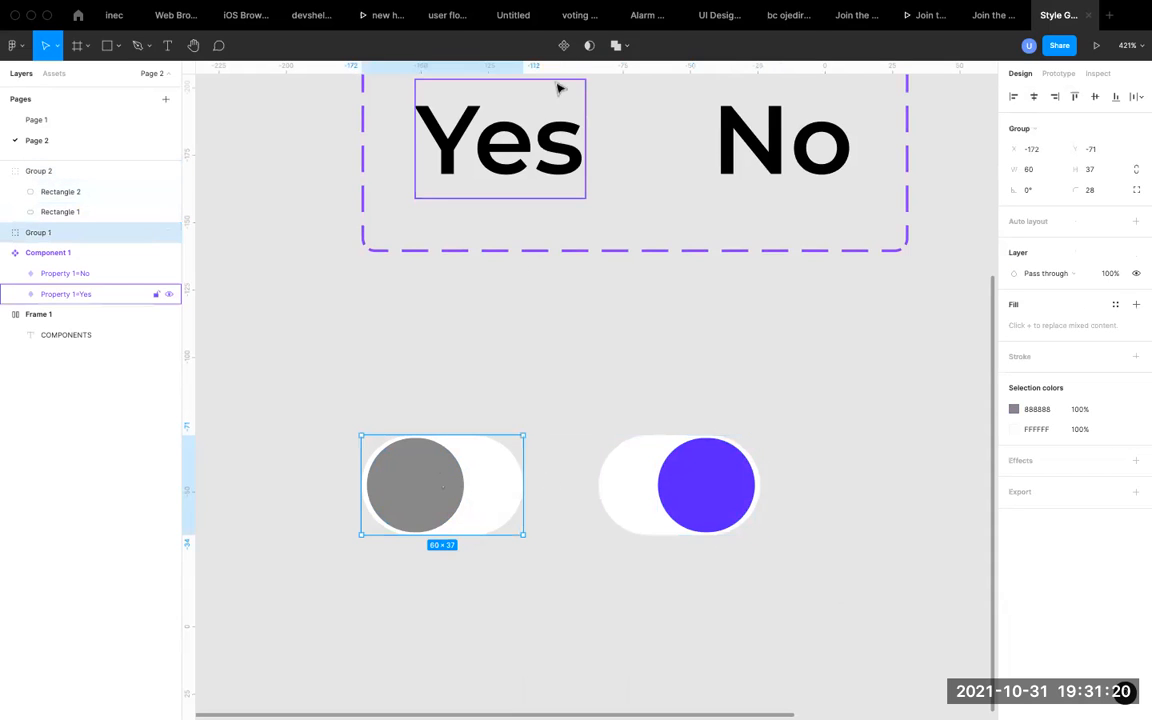
pyautogui.click(565, 46)
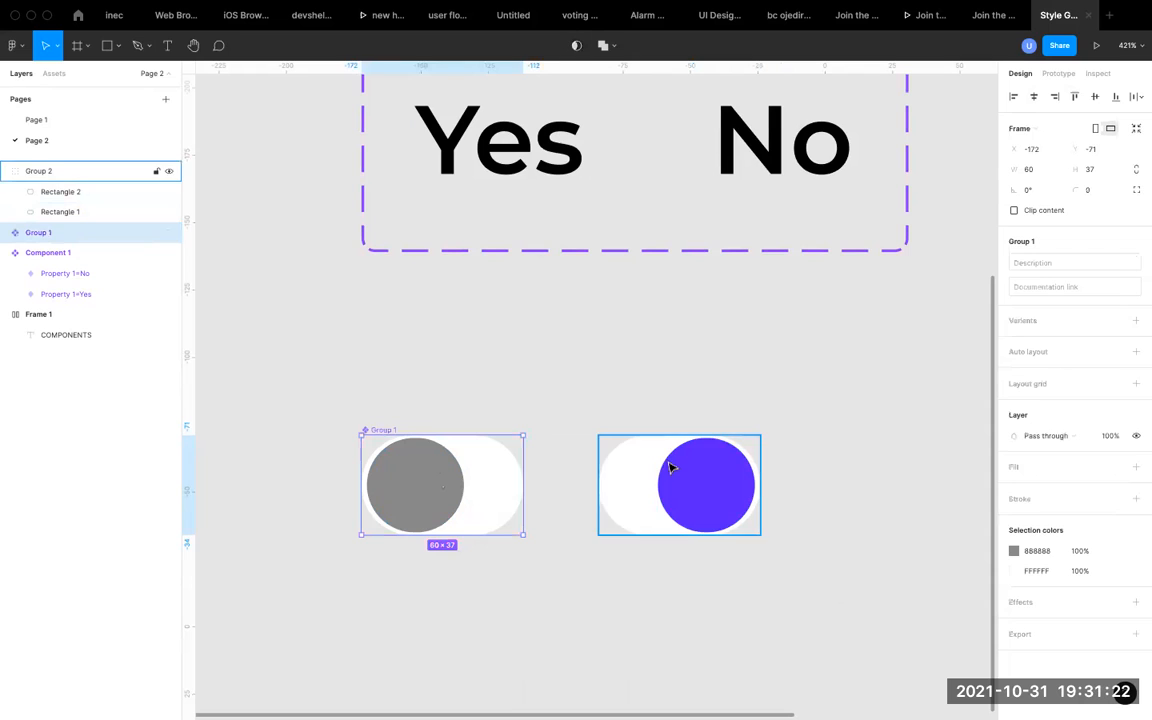
pyautogui.click(671, 467)
pyautogui.click(565, 46)
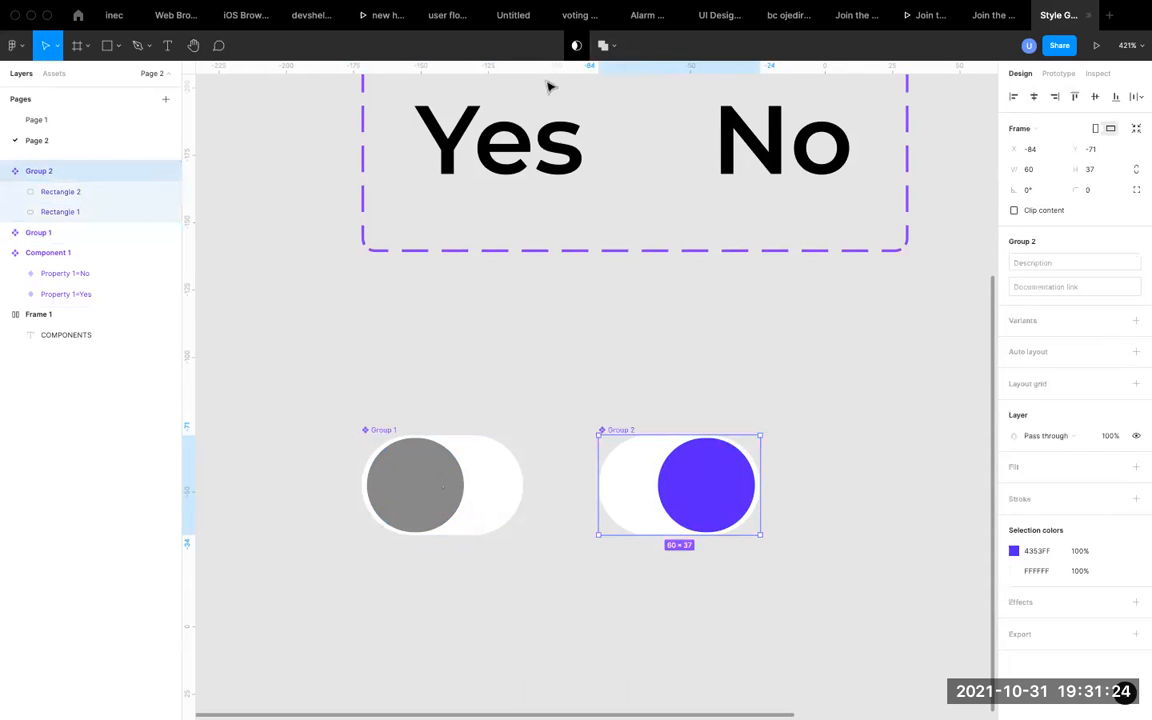
# Combine the gray and violet toggle components into one variant set and show the gray variant's prototype settings.
pyautogui.click(419, 380)
pyautogui.moveTo(304, 376); pyautogui.dragTo(828, 620)
pyautogui.click(1073, 289)
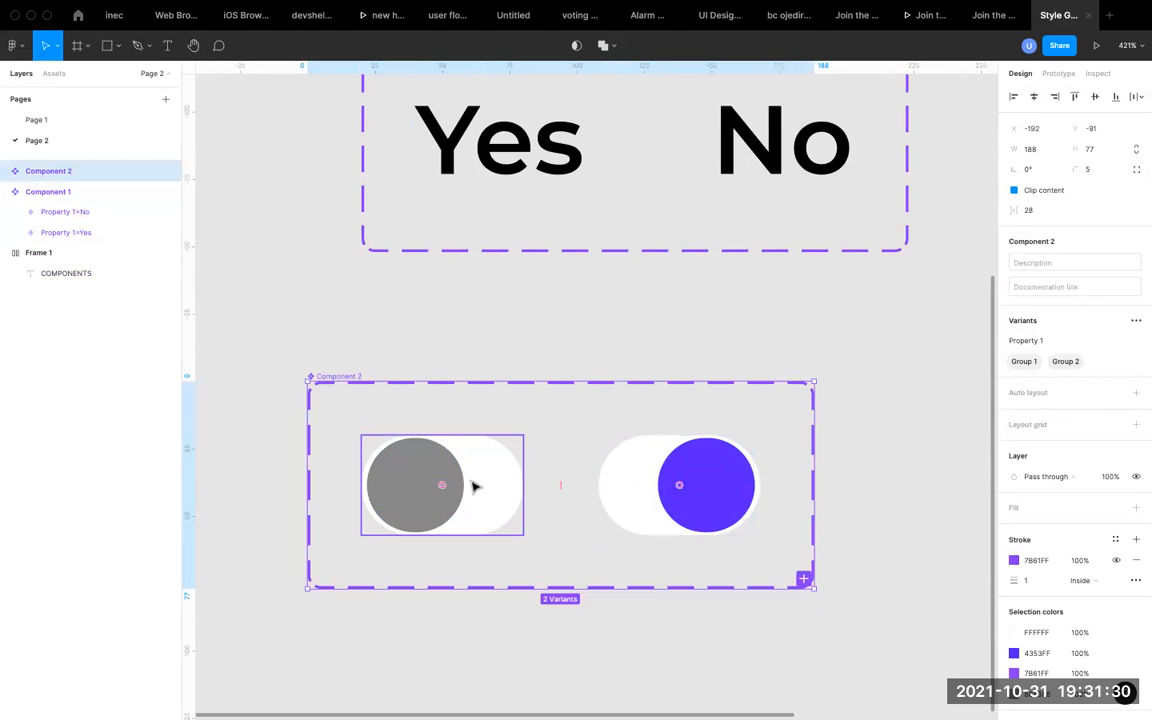
pyautogui.scroll(-5, 476, 487)
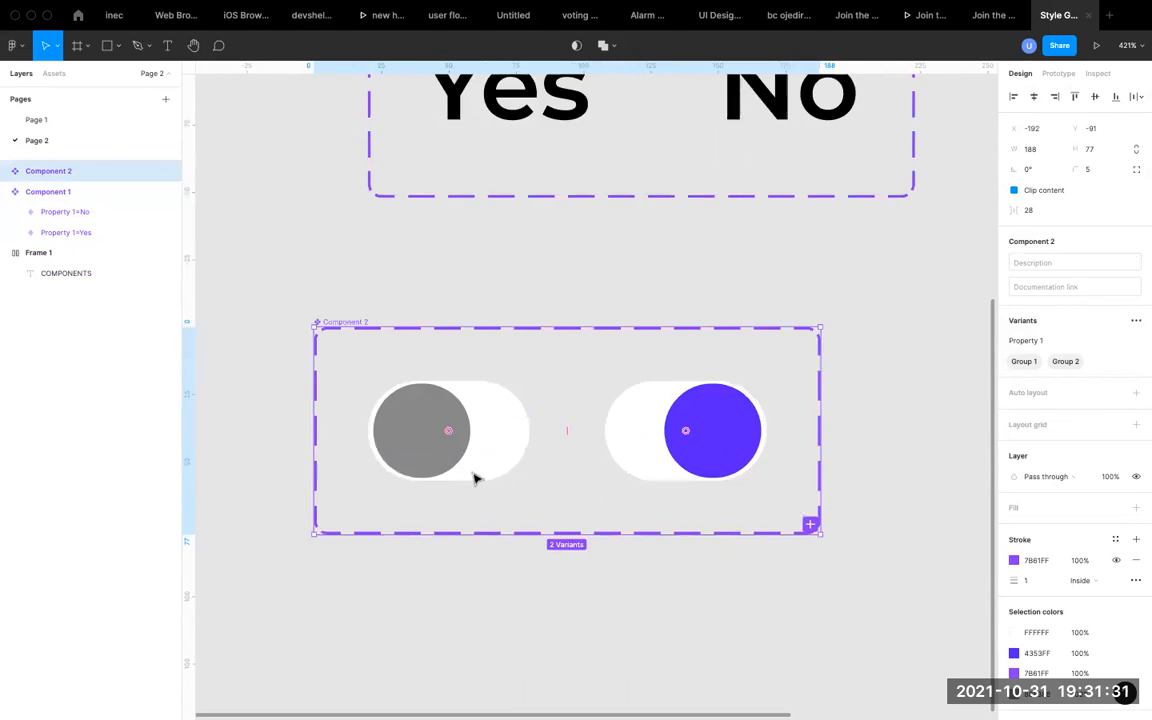
pyautogui.click(447, 399)
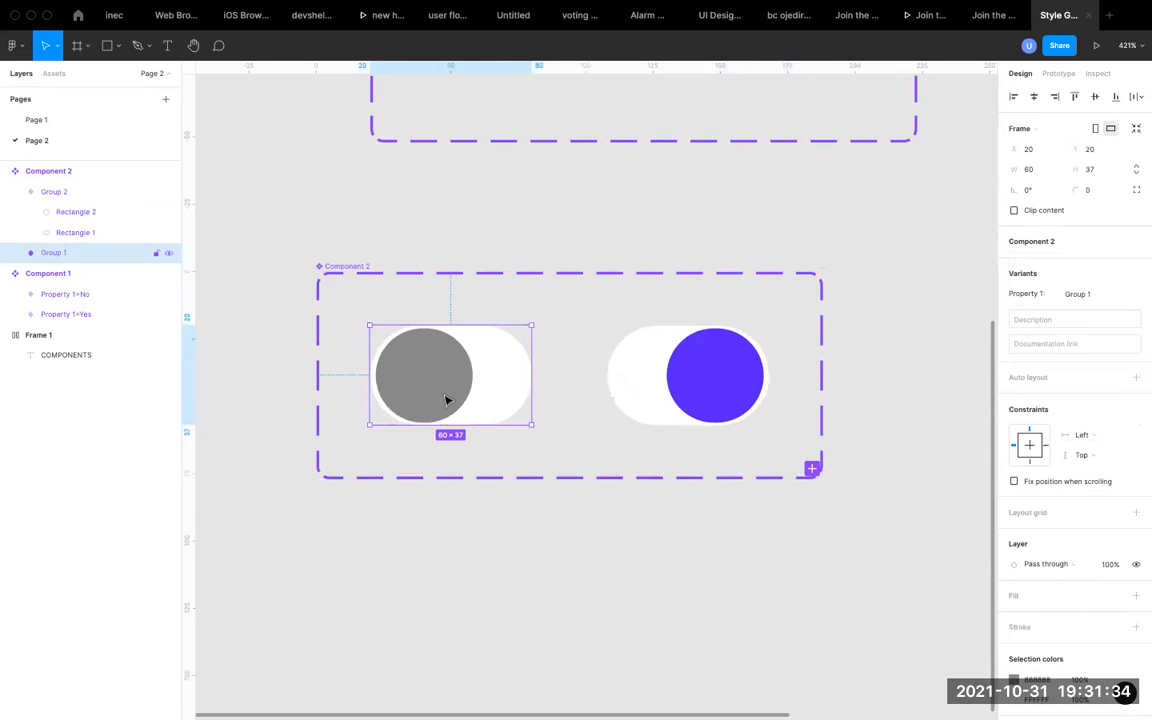
pyautogui.click(1057, 73)
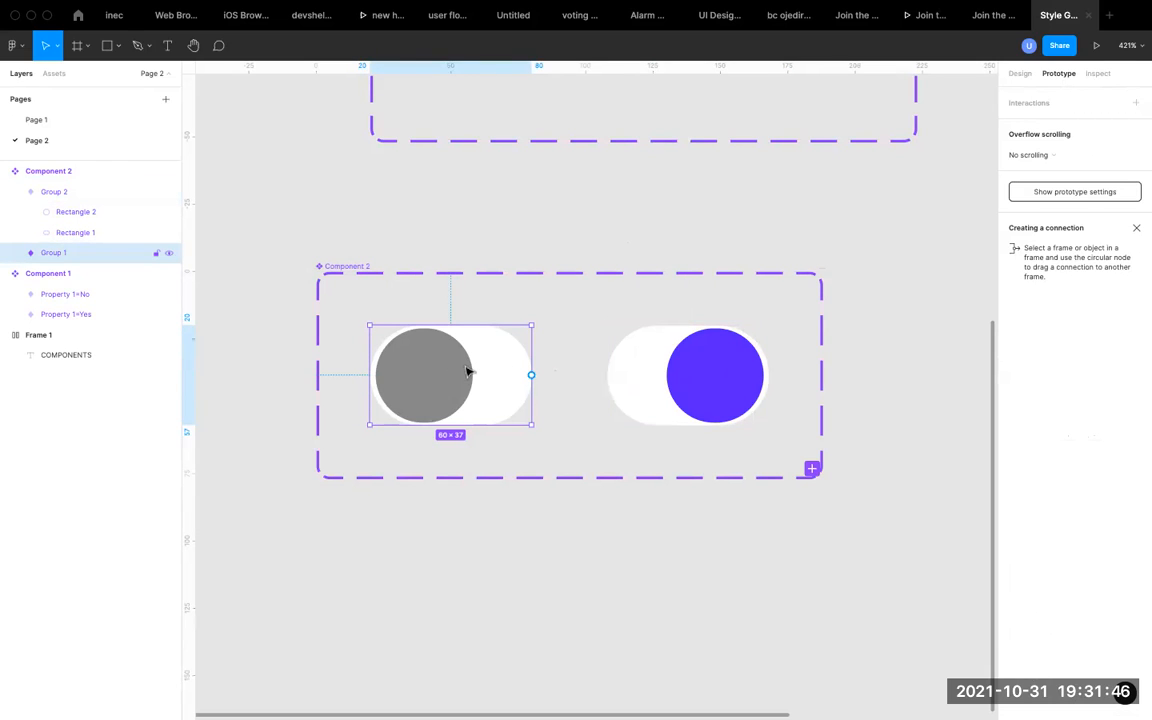
pyautogui.moveTo(531, 375); pyautogui.dragTo(624, 373)
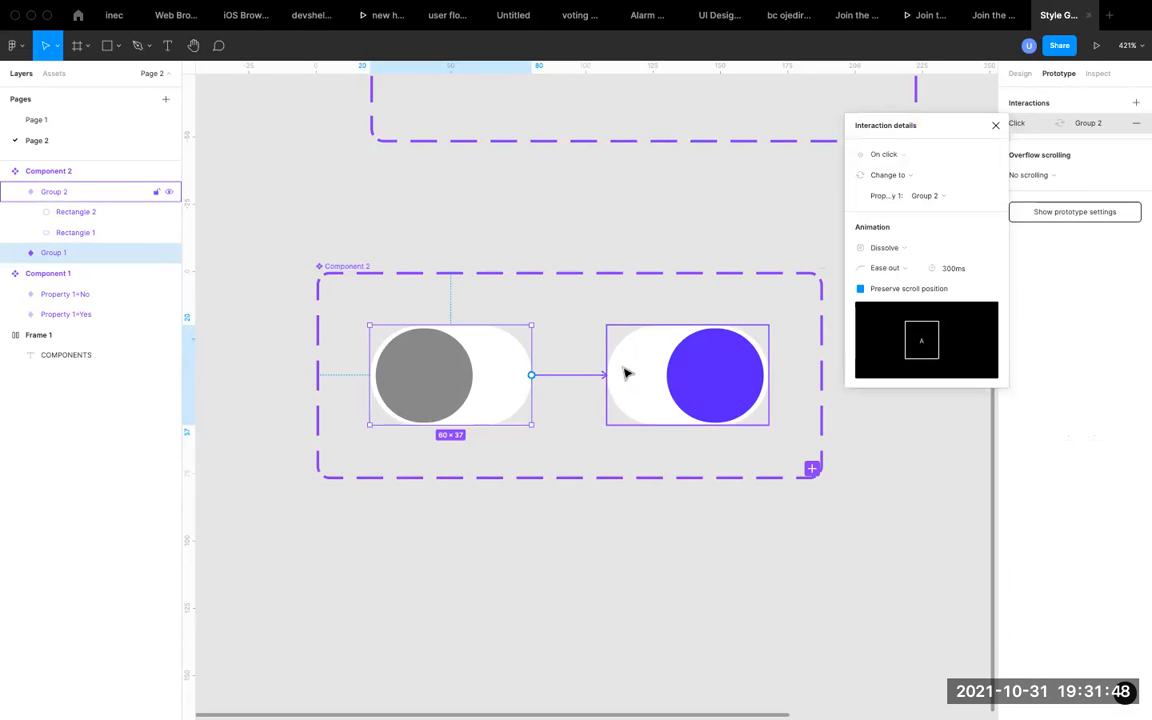
pyautogui.click(693, 376)
pyautogui.moveTo(767, 375); pyautogui.dragTo(524, 375)
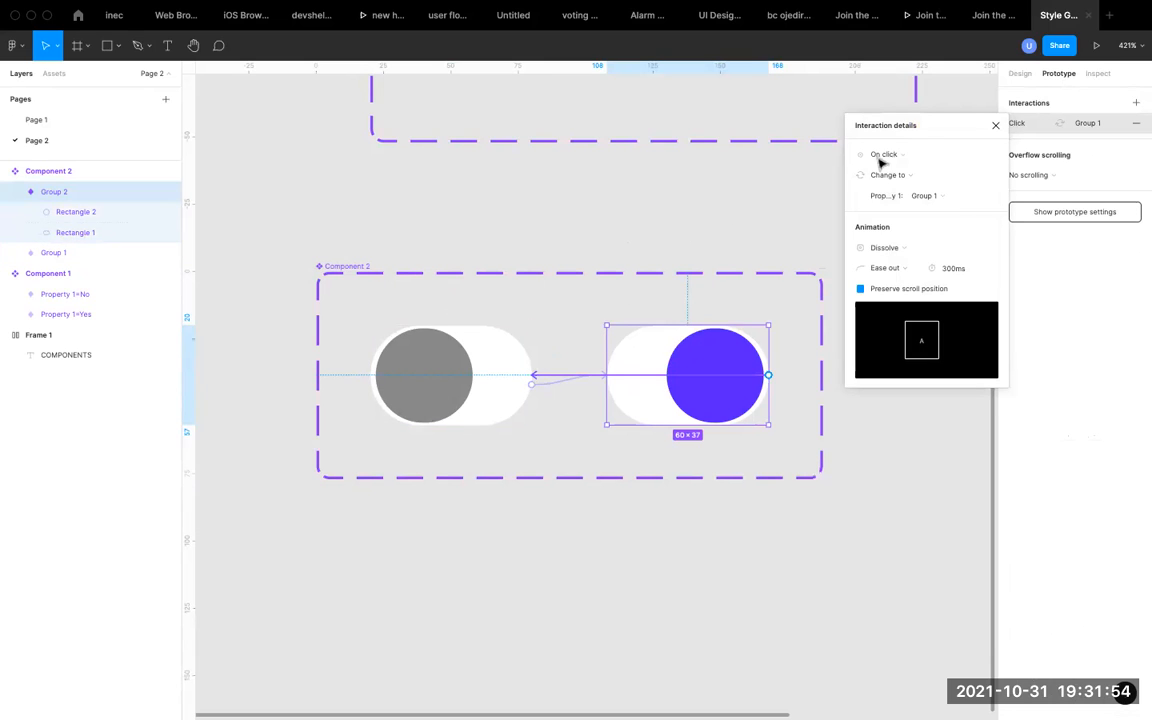
pyautogui.click(995, 125)
pyautogui.press('super+z')
pyautogui.press('super+z')
pyautogui.press('super+z')
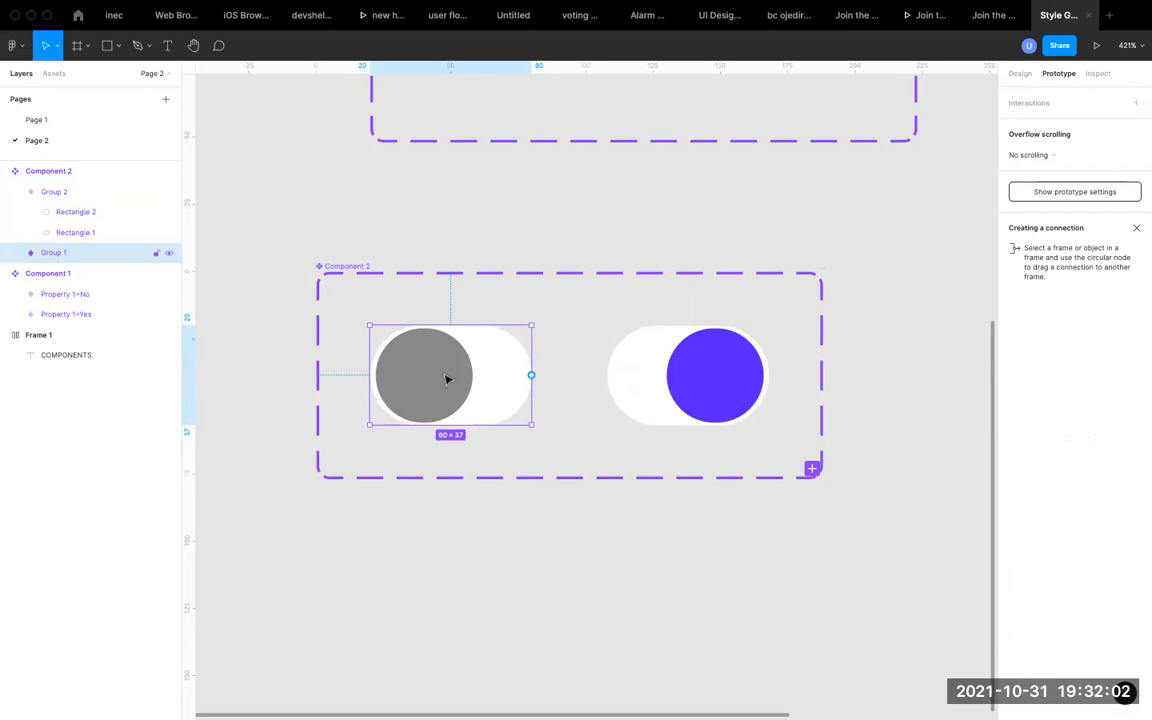
# Rename the gray toggle variant as Off and the violet toggle variant as On.
pyautogui.doubleClick(58, 254)
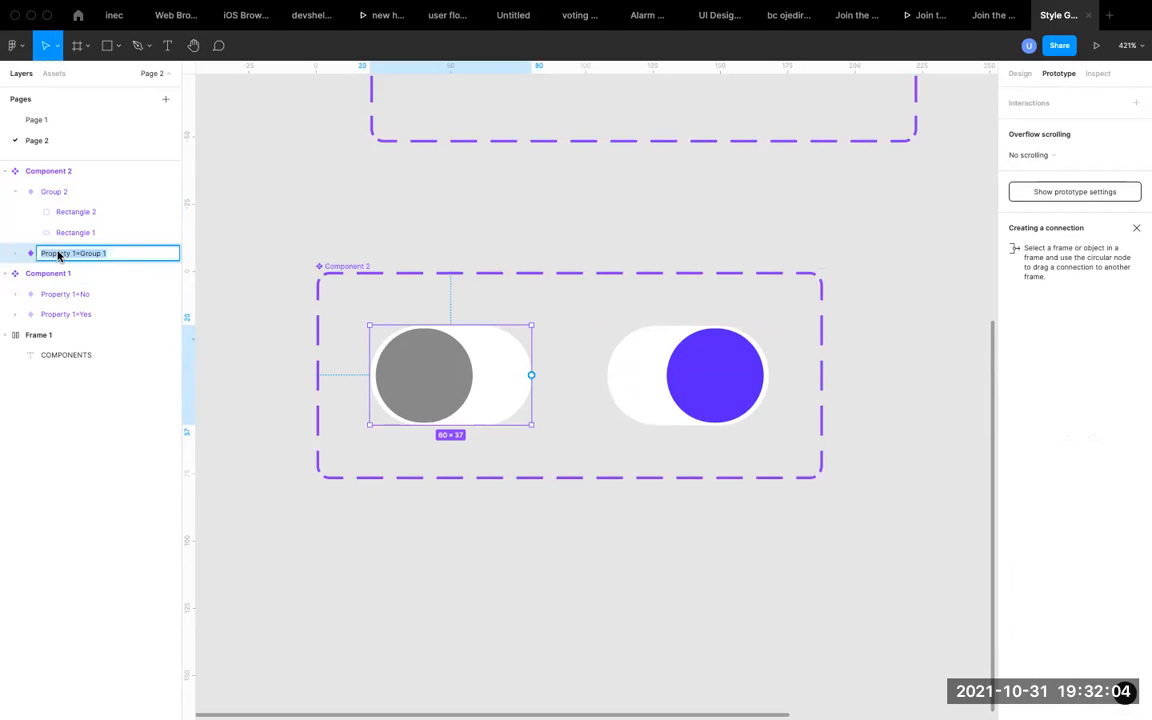
pyautogui.write('Off')
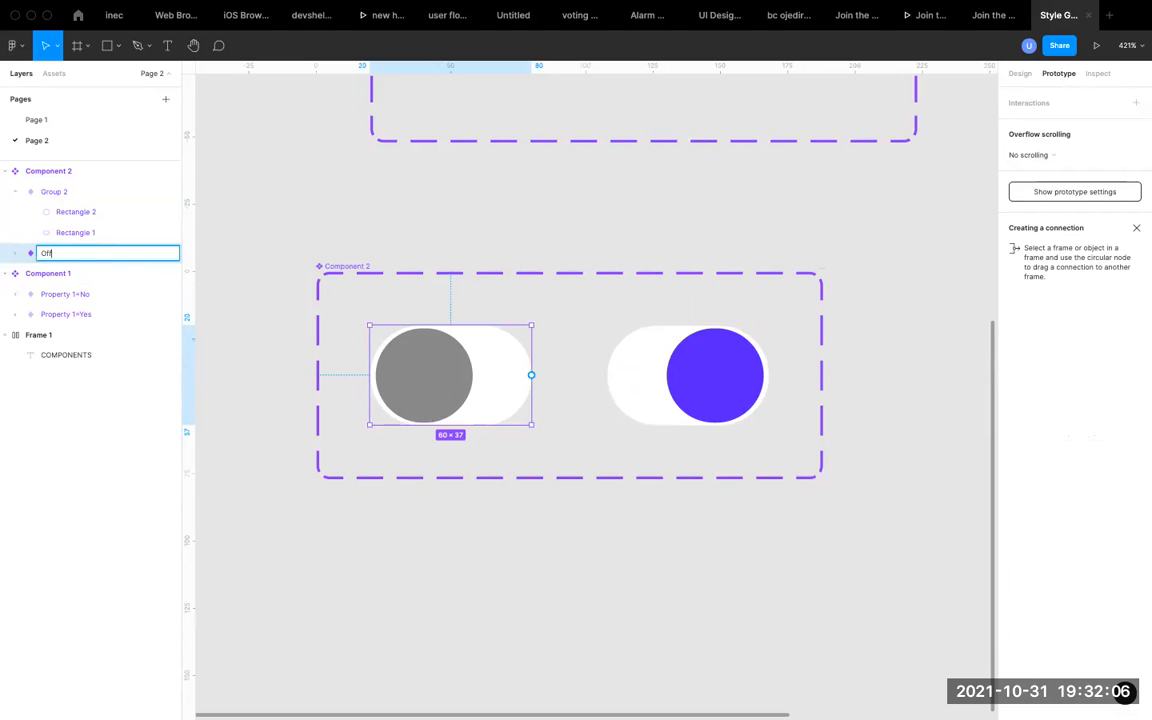
pyautogui.press('Return')
pyautogui.click(671, 375)
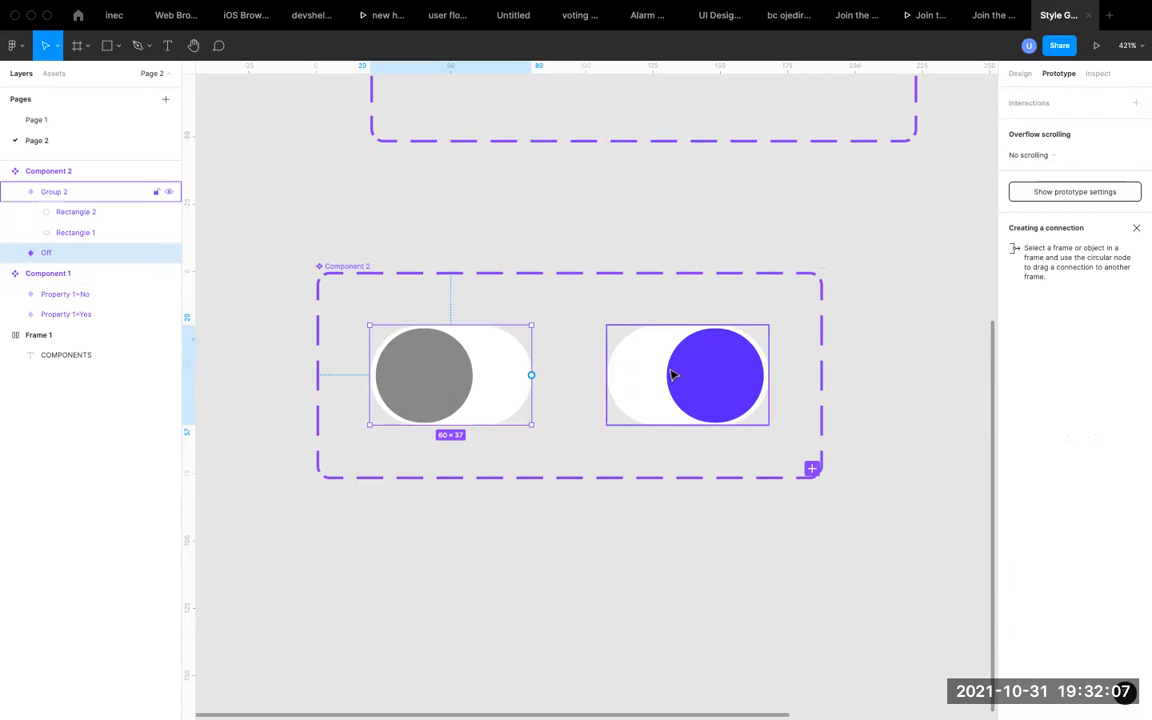
pyautogui.doubleClick(72, 194)
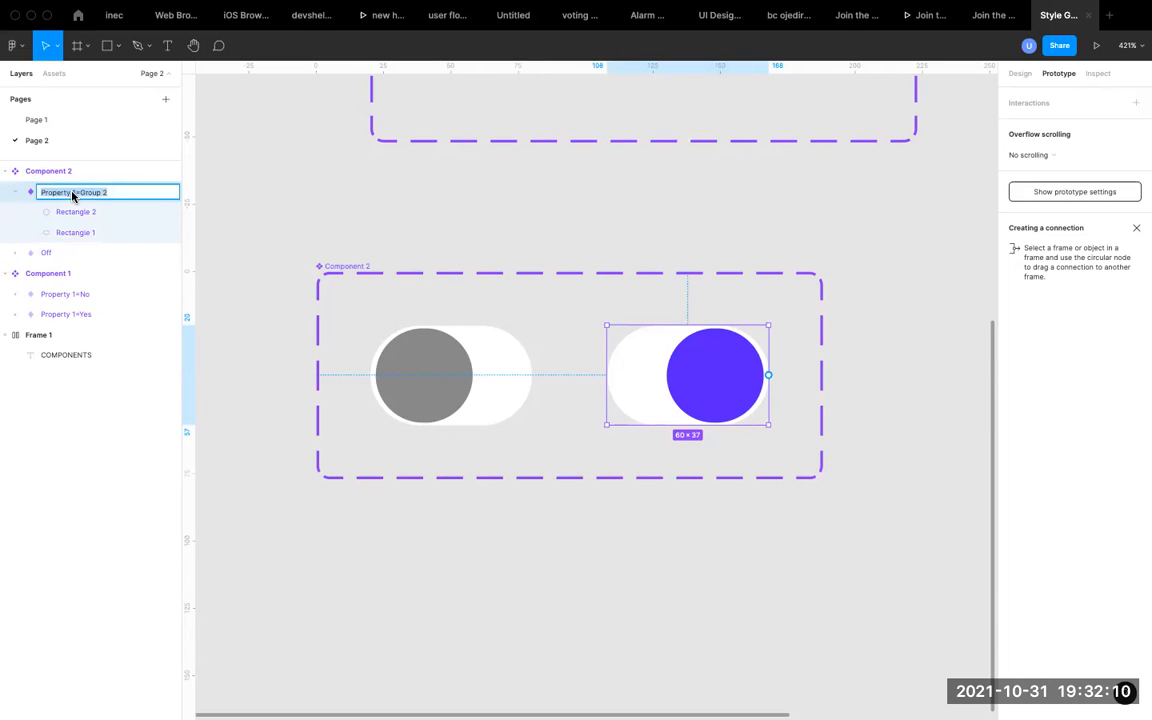
pyautogui.write('On')
pyautogui.press('Return')
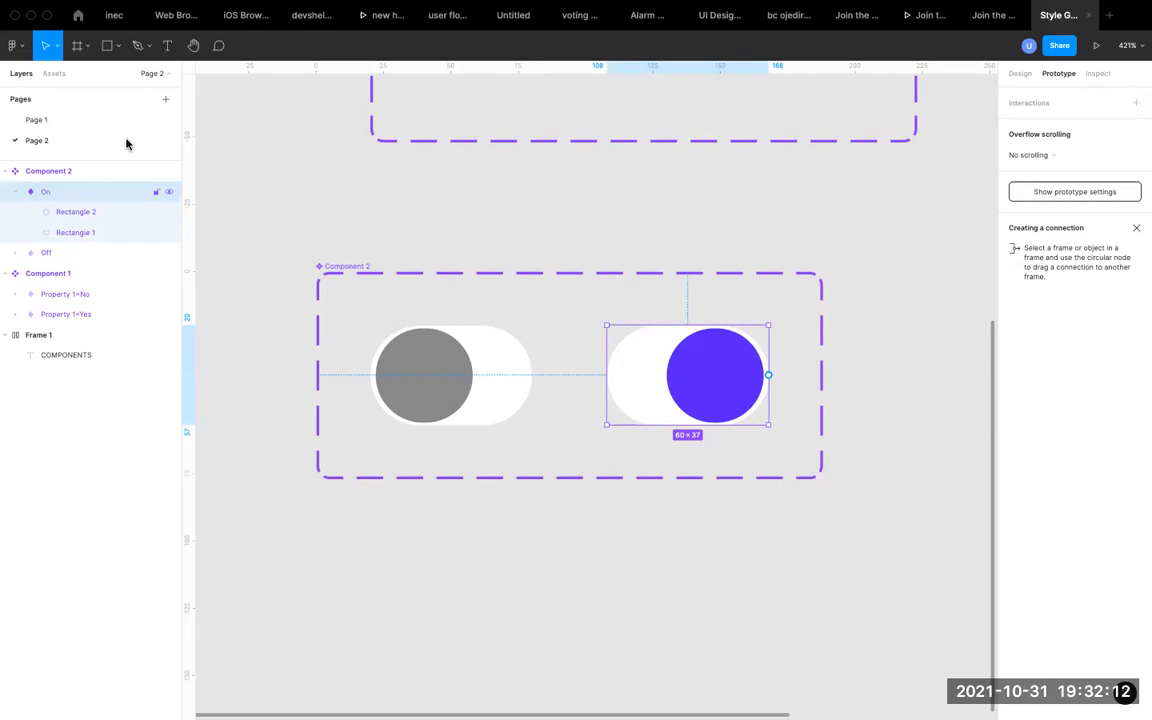
# Rename the toggle component set as Switch.
pyautogui.click(352, 266)
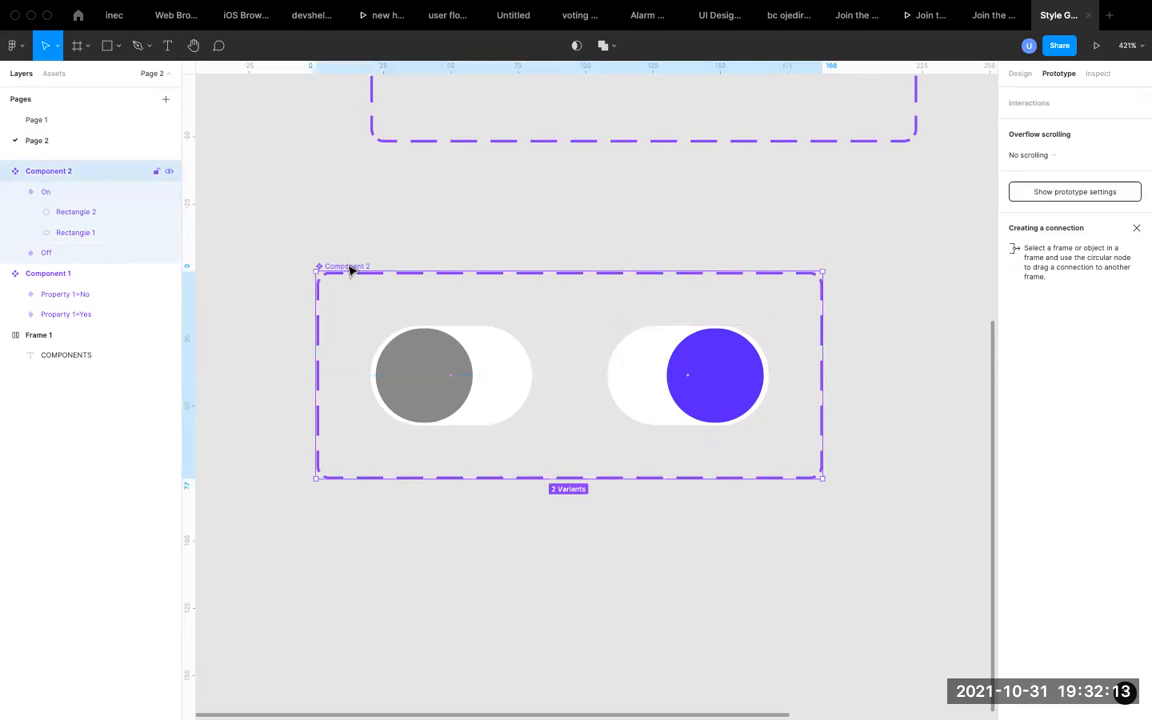
pyautogui.doubleClick(50, 178)
pyautogui.write('Switch')
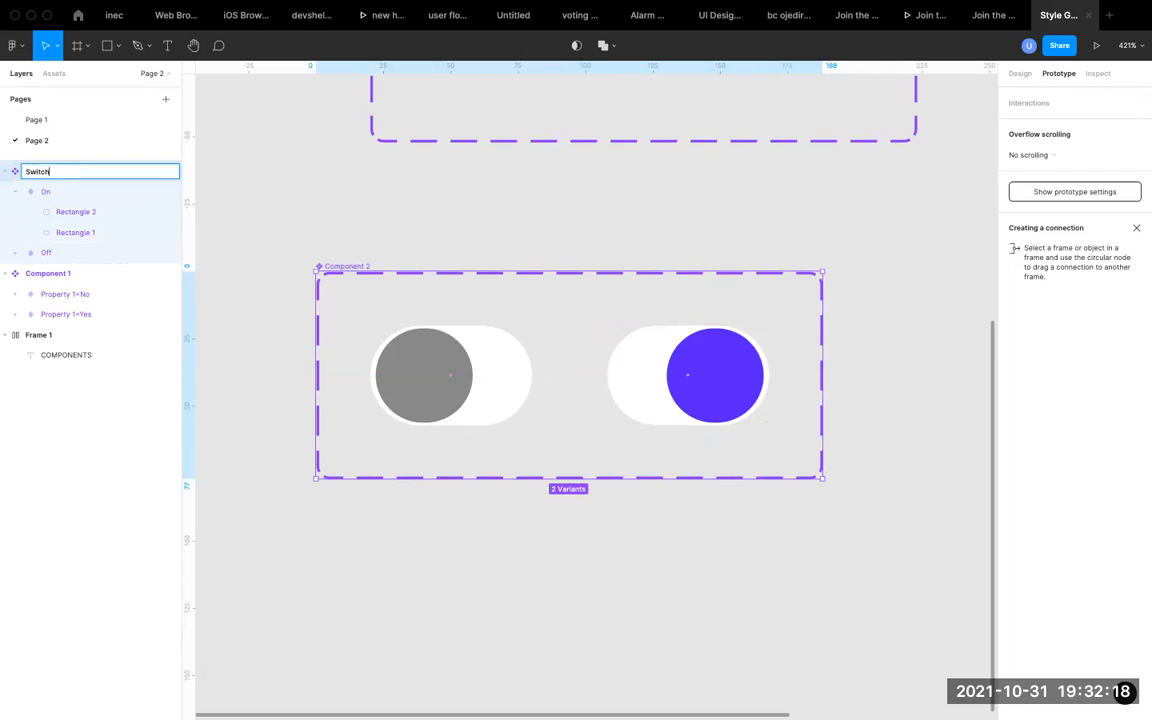
pyautogui.press('Return')
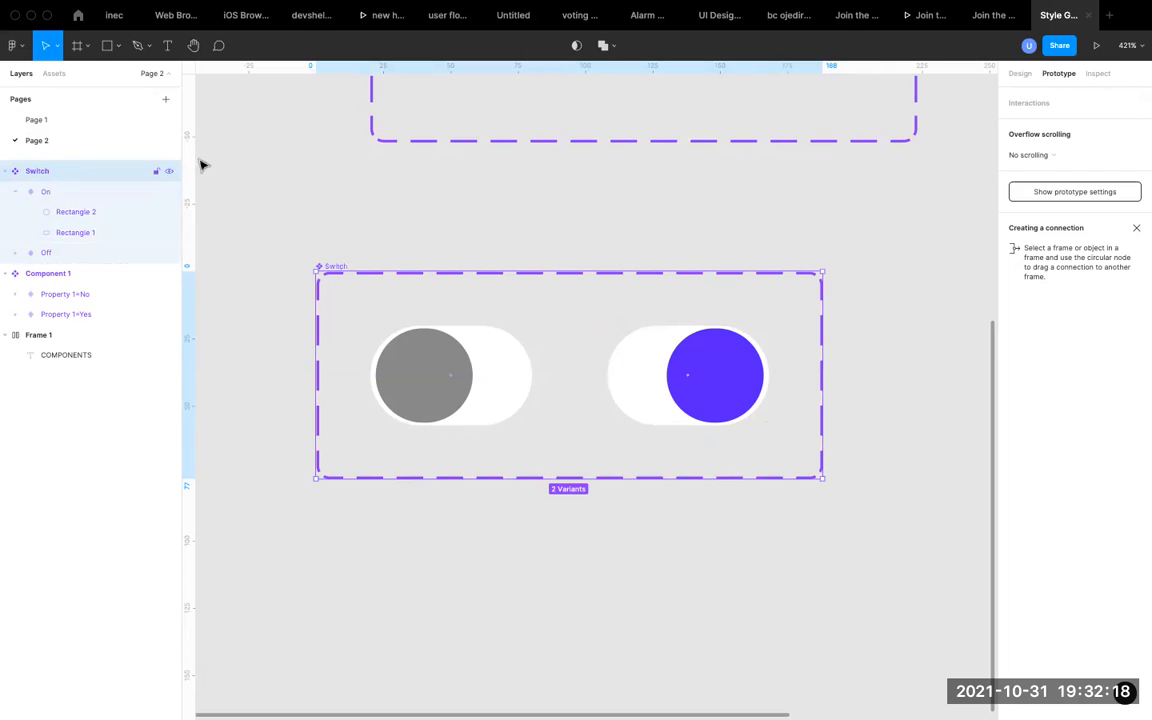
# Connect the Off variant to the On variant with an On click trigger and the Change to action.
pyautogui.click(446, 373)
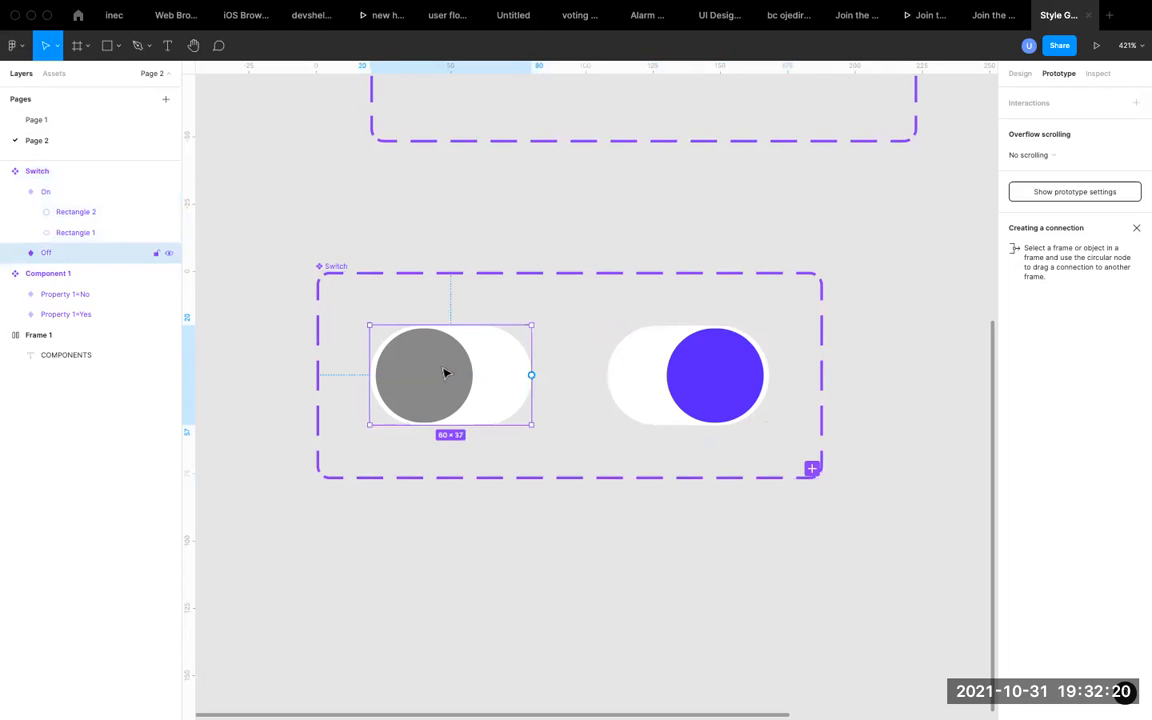
pyautogui.click(656, 366)
pyautogui.click(459, 357)
pyautogui.doubleClick(432, 381)
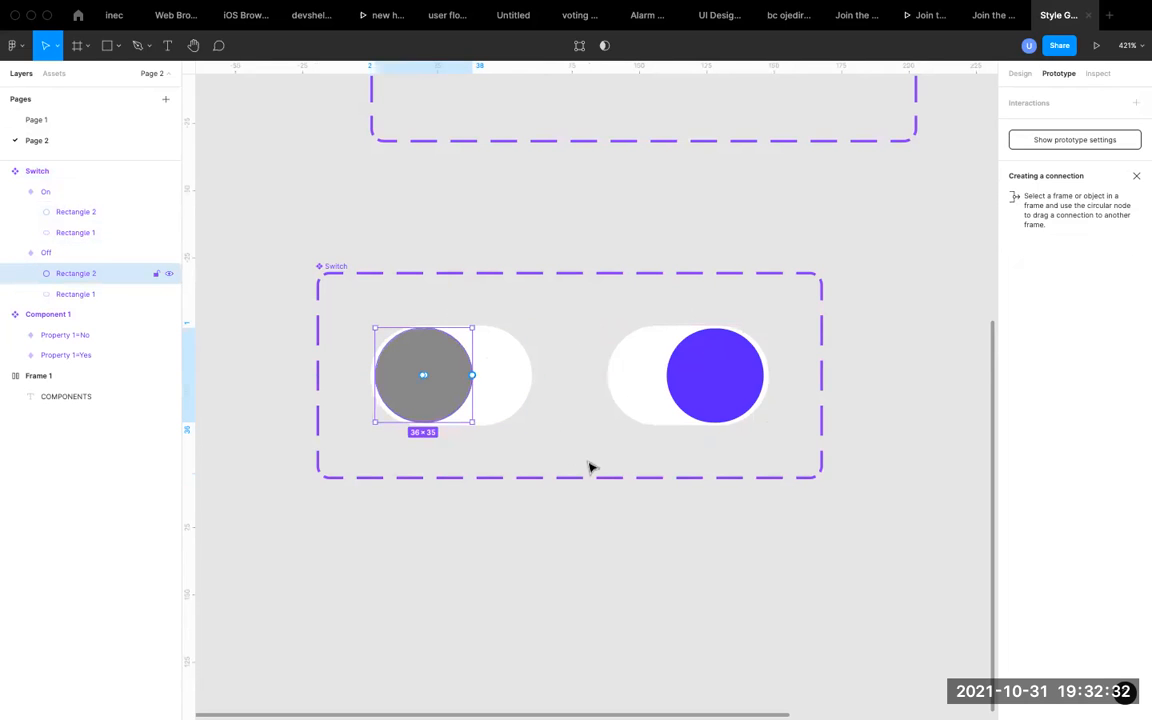
pyautogui.click(497, 393)
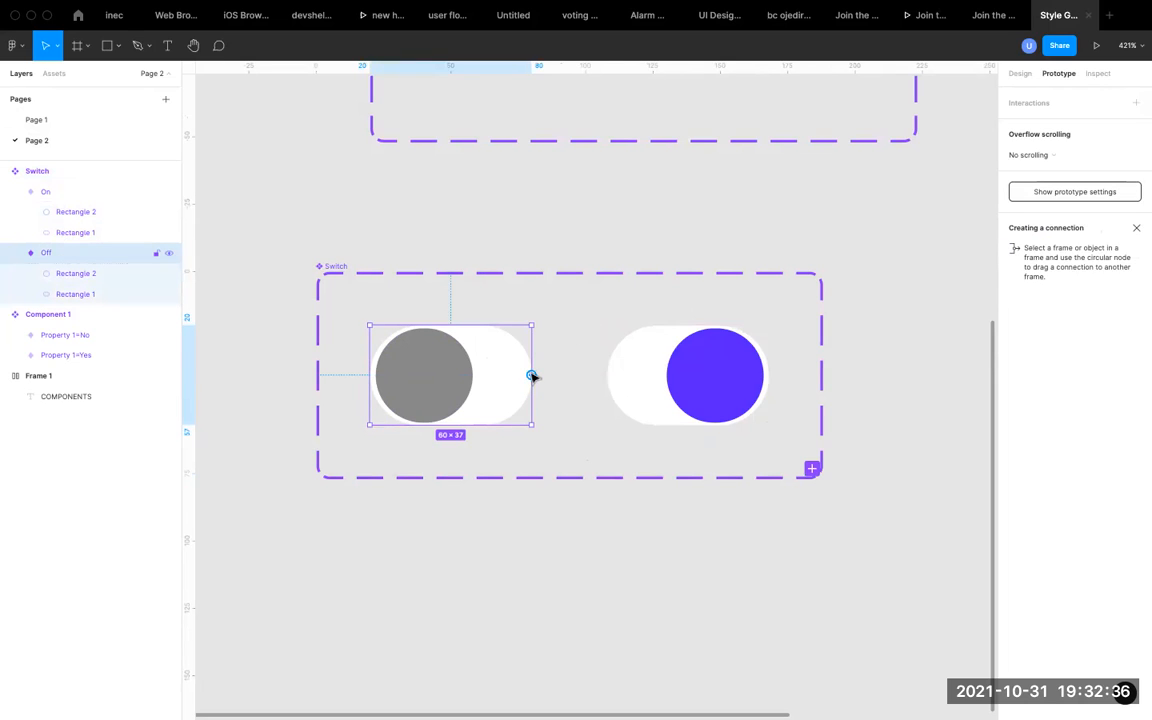
pyautogui.moveTo(533, 375); pyautogui.dragTo(645, 422)
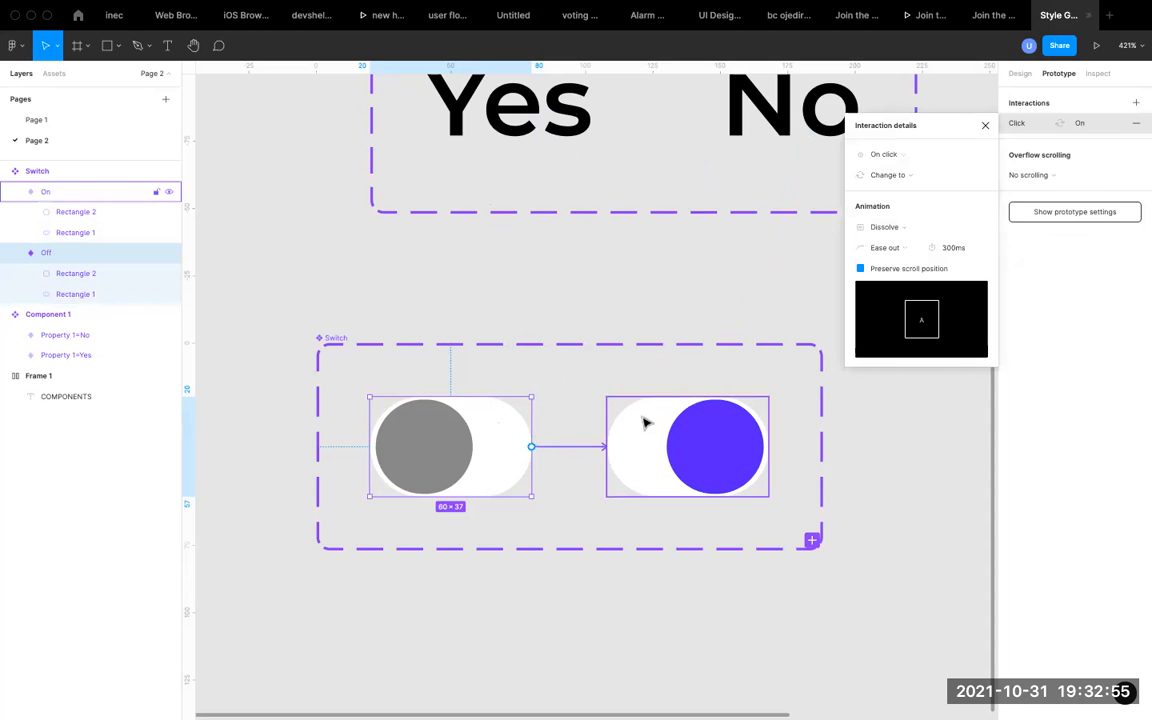
pyautogui.click(918, 158)
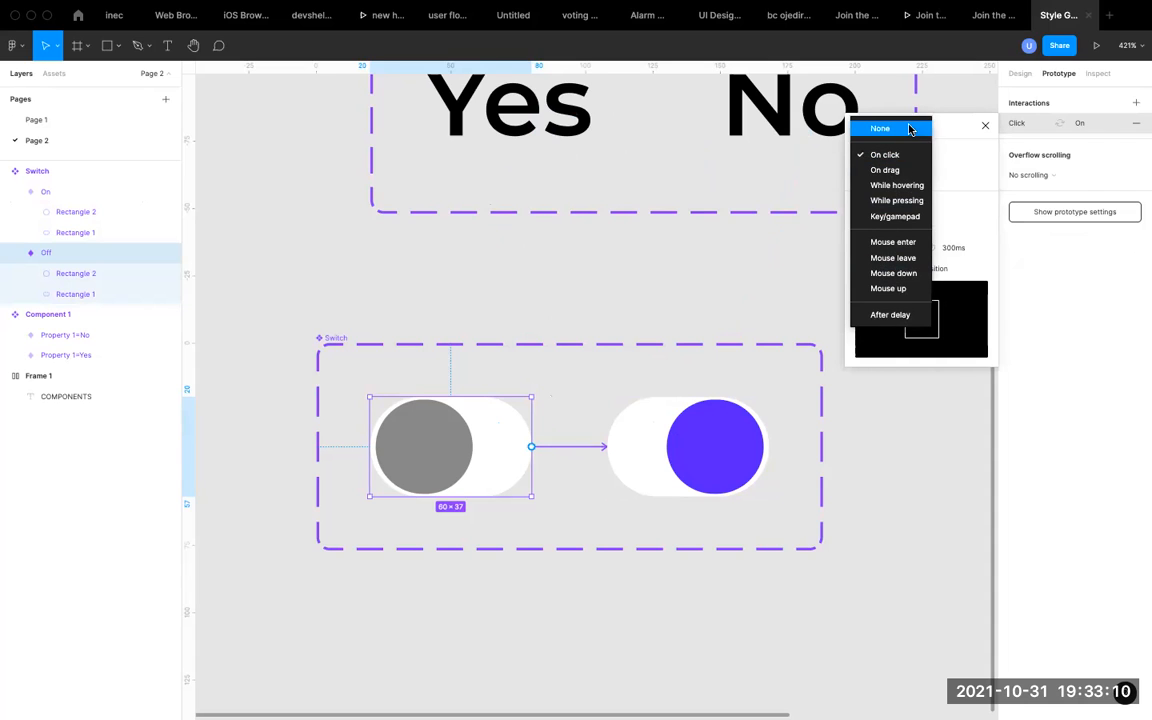
pyautogui.click(902, 157)
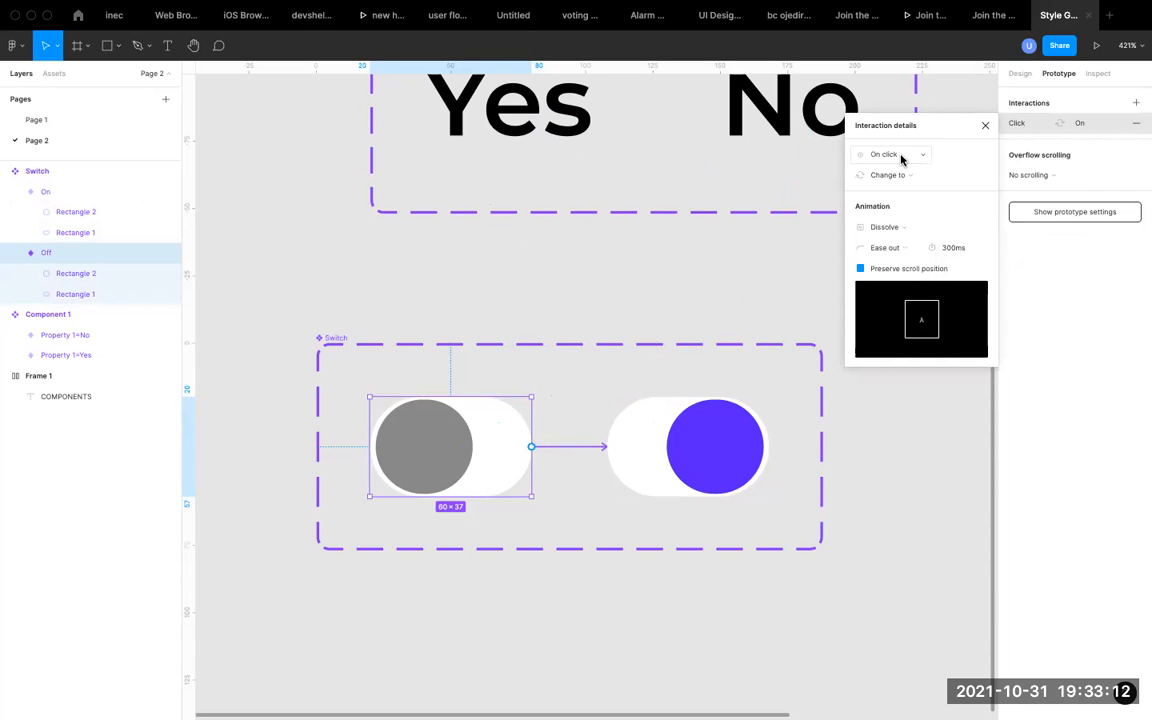
pyautogui.click(918, 176)
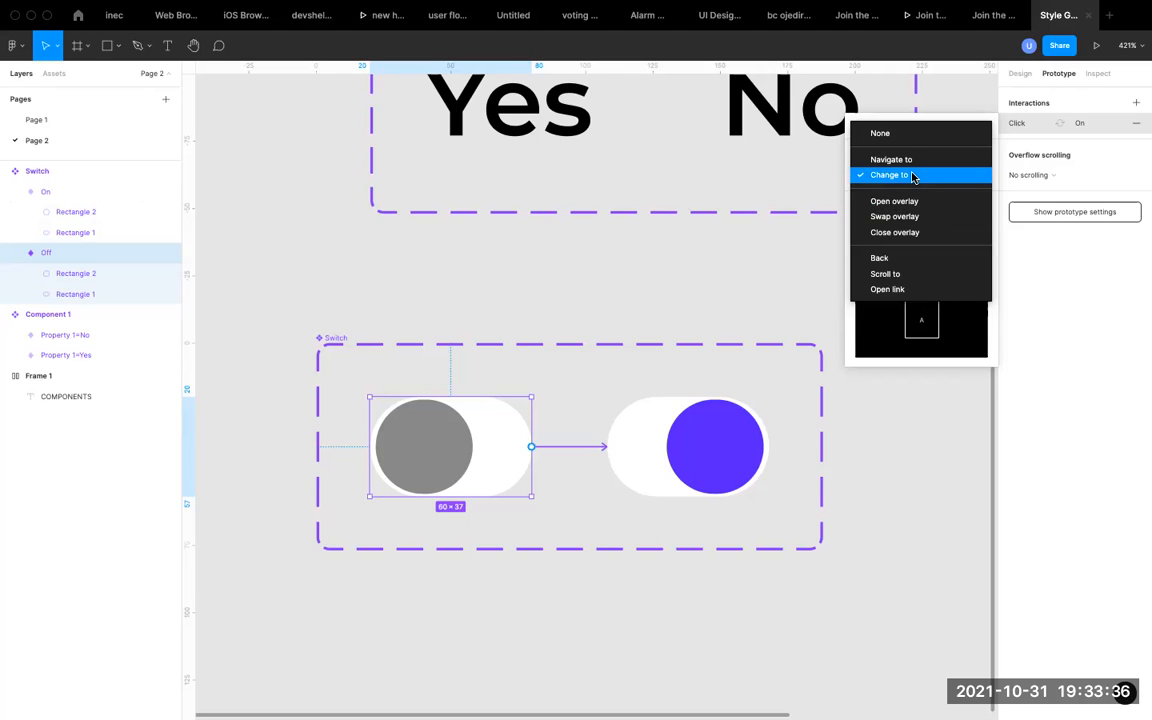
pyautogui.click(912, 177)
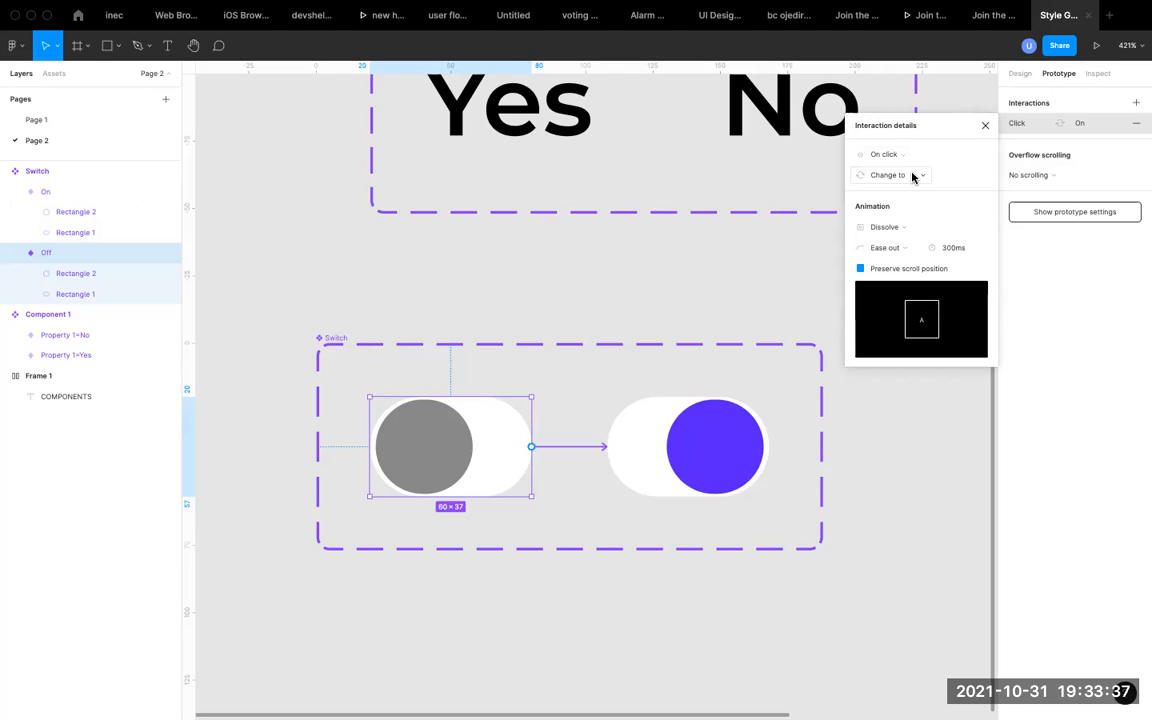
# Set the Off-to-On interaction's animation to Smart animate with Ease out easing.
pyautogui.click(922, 228)
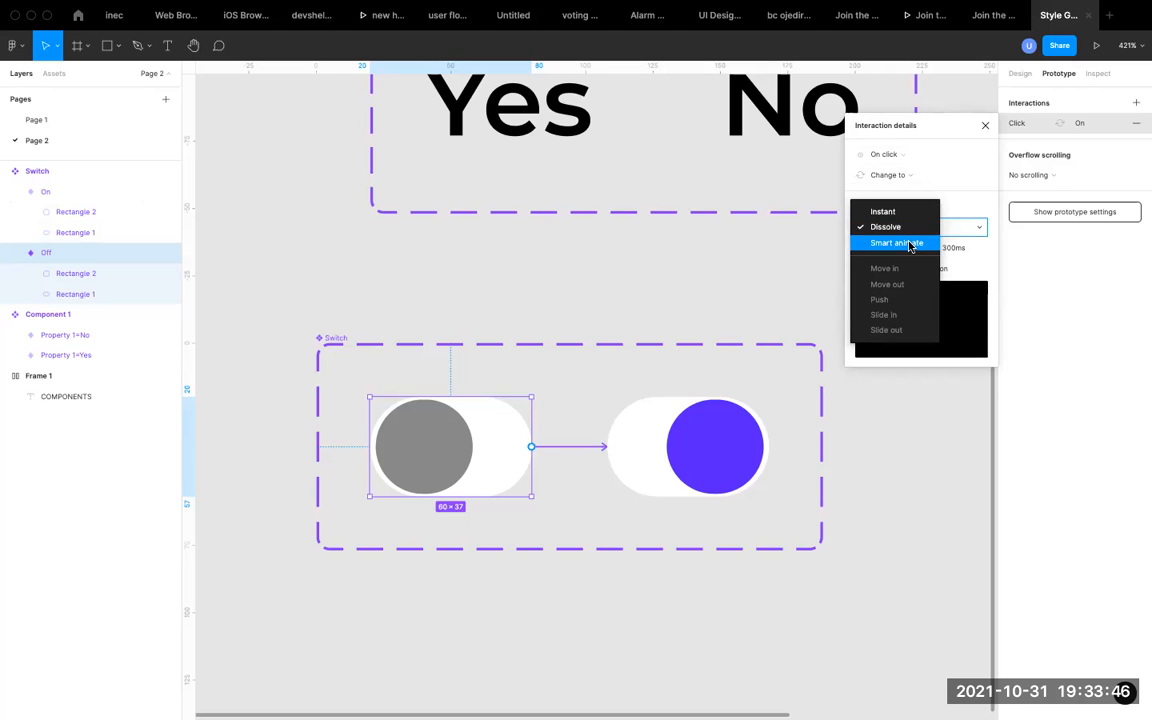
pyautogui.click(910, 244)
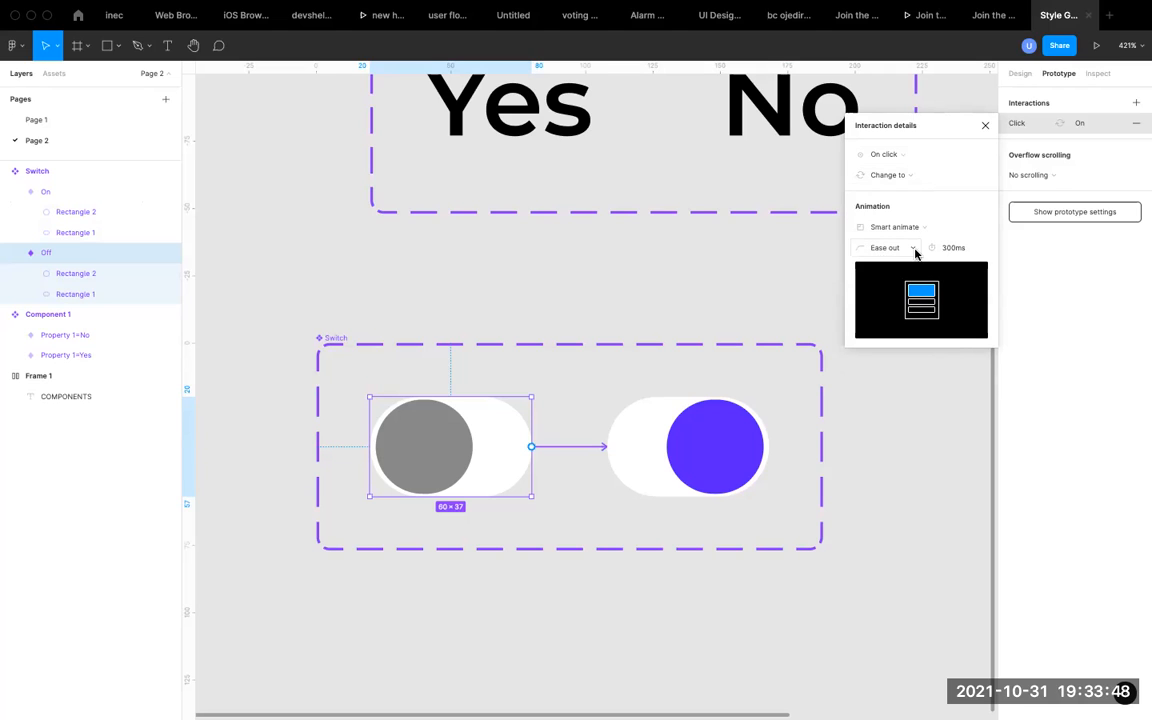
pyautogui.click(908, 248)
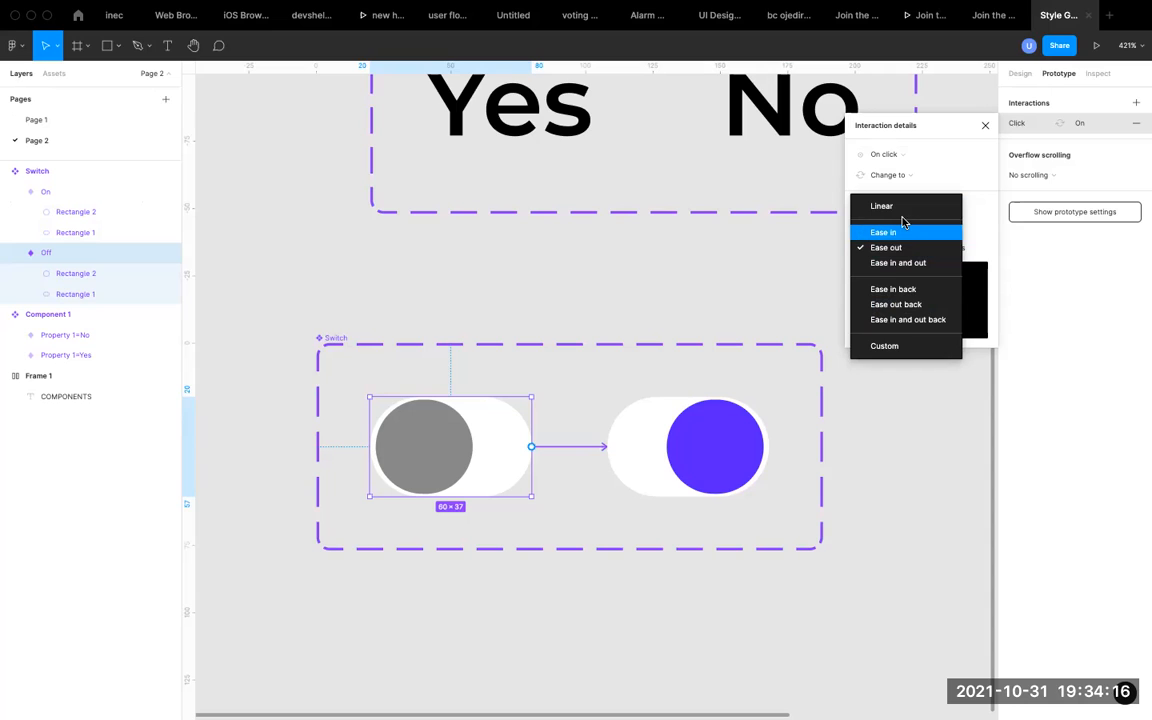
pyautogui.click(901, 254)
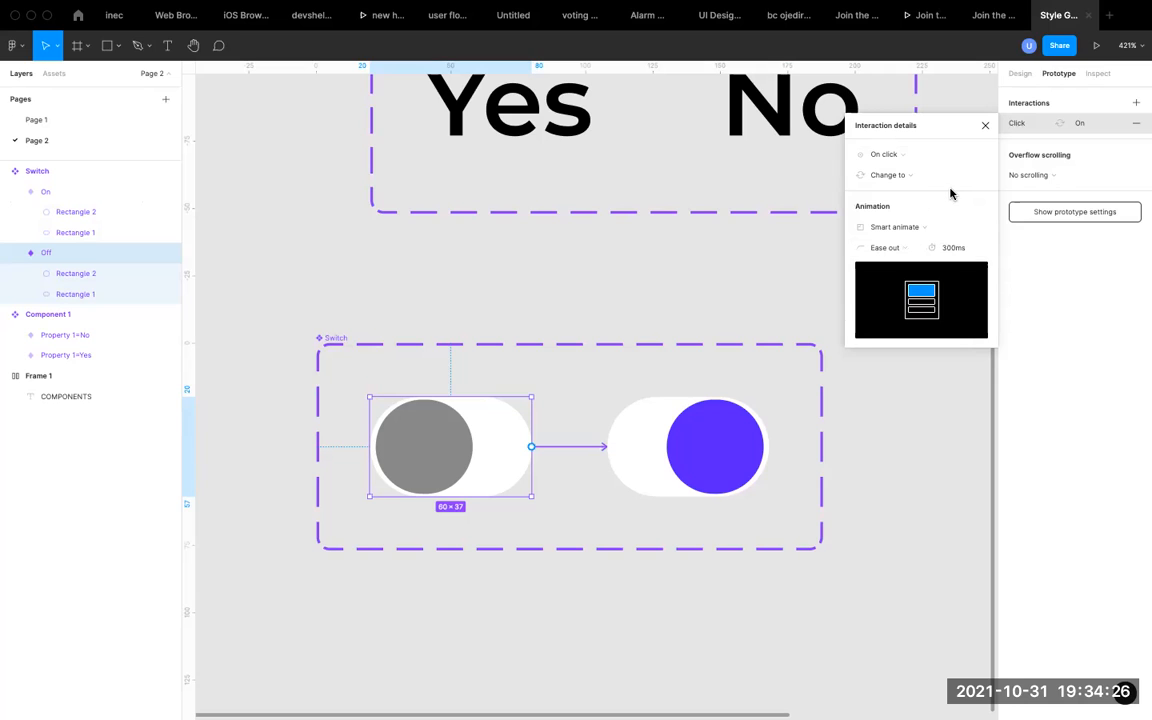
pyautogui.click(986, 124)
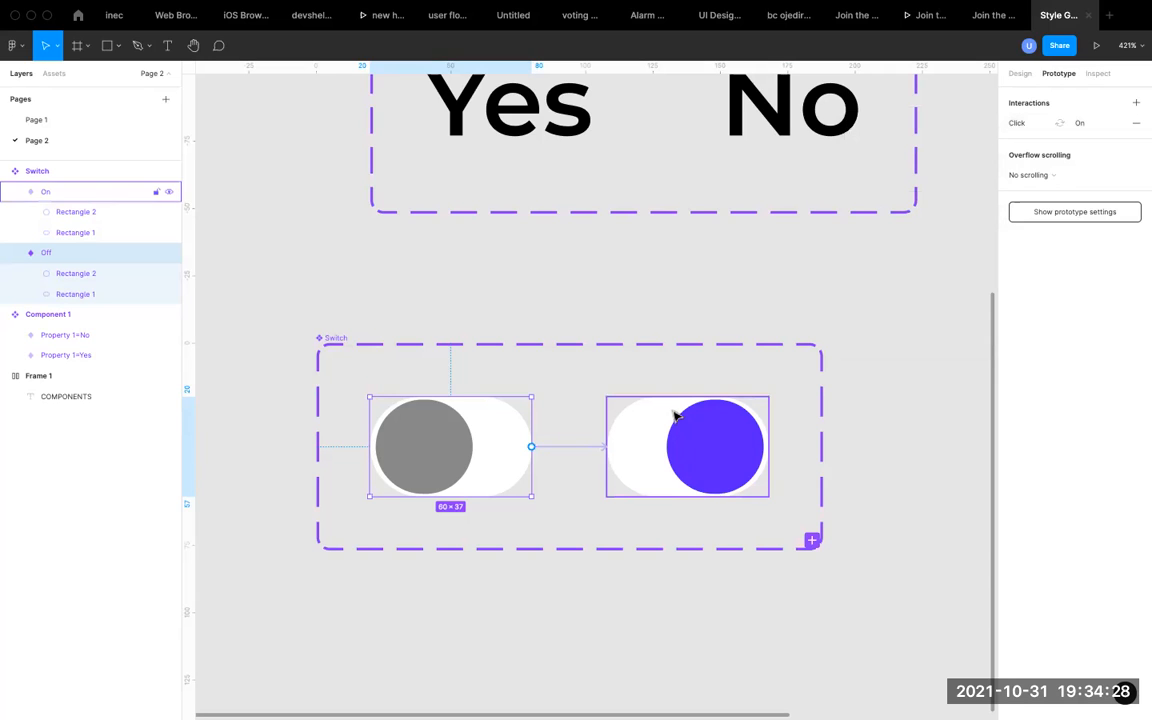
# Connect the On variant back to the Off variant with an On click, Change to interaction using Smart animate.
pyautogui.click(676, 414)
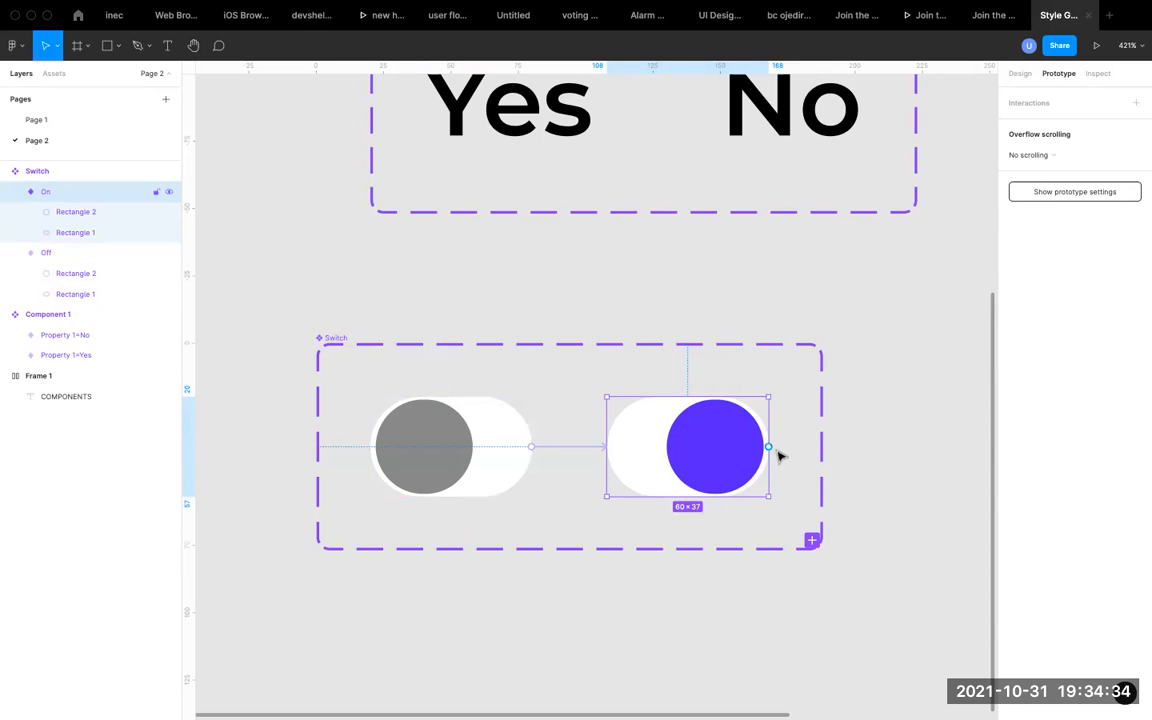
pyautogui.moveTo(768, 446); pyautogui.dragTo(514, 432)
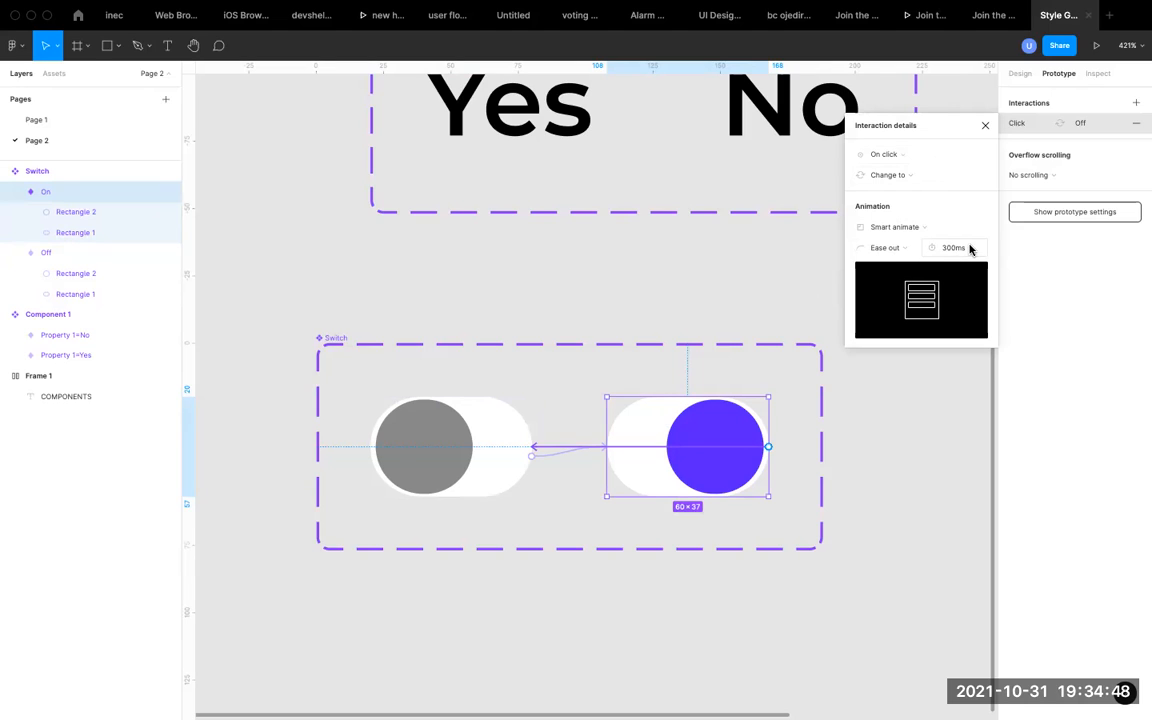
pyautogui.click(985, 126)
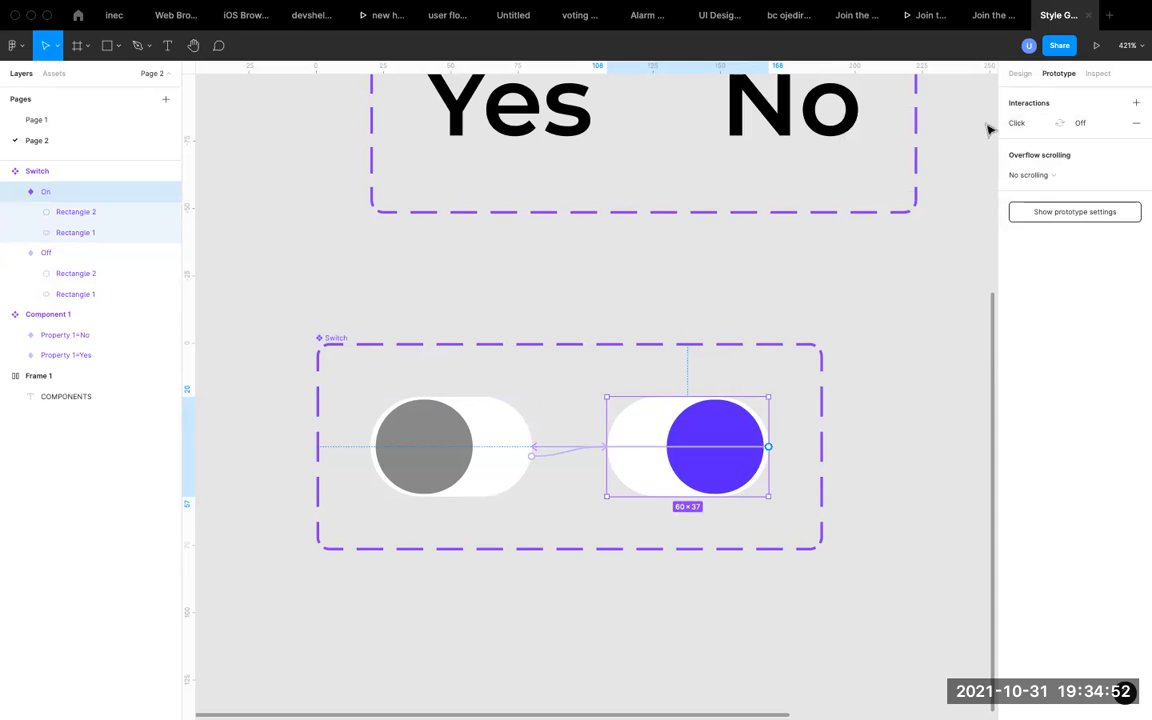
# Select the Switch component set and launch the prototype presentation.
pyautogui.scroll(-3, 617, 470)
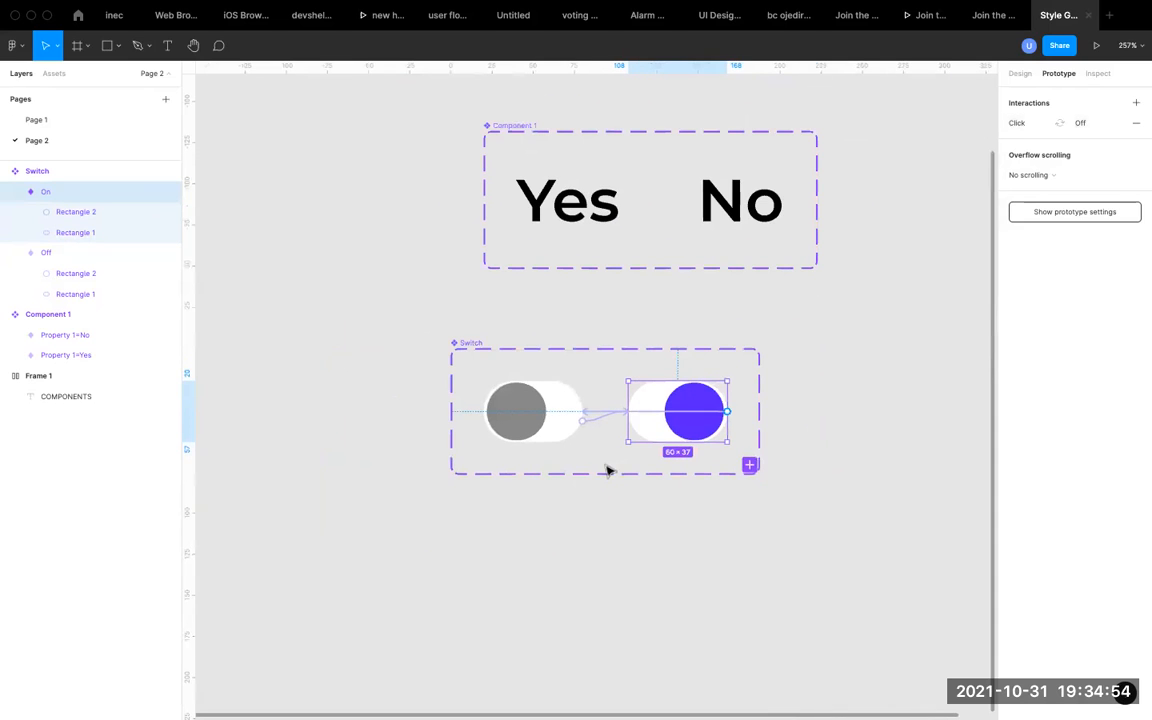
pyautogui.click(478, 321)
pyautogui.scroll(-3, 470, 335)
pyautogui.click(462, 346)
pyautogui.click(394, 324)
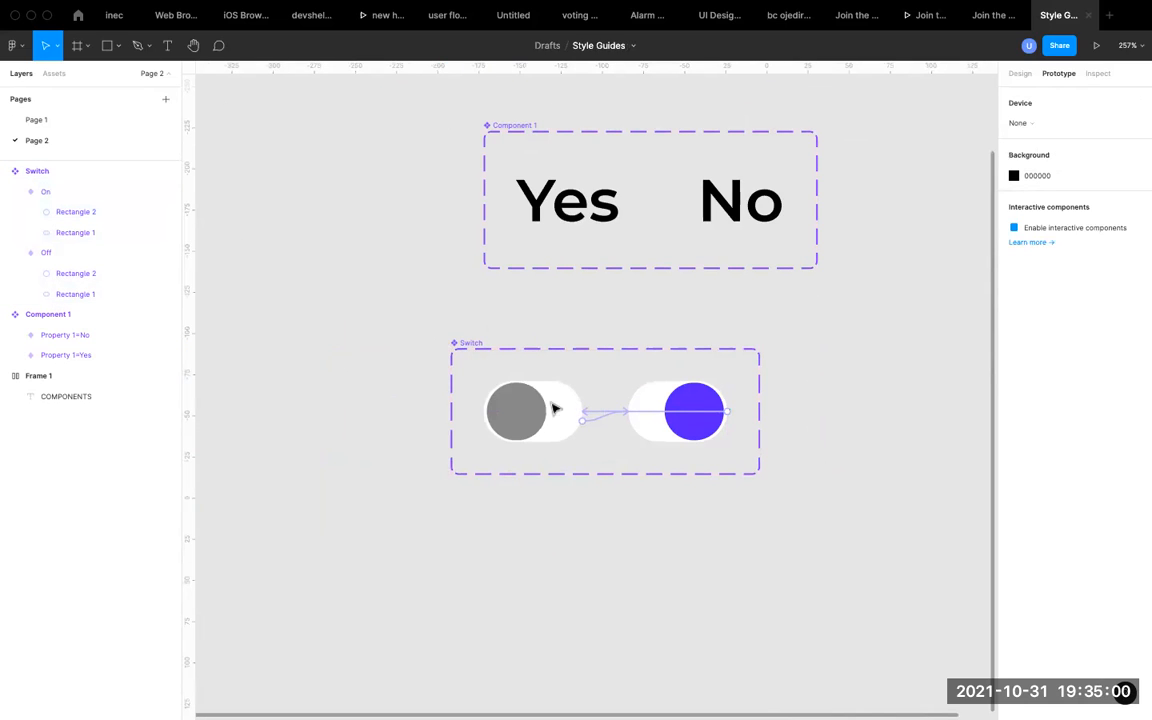
pyautogui.click(466, 344)
pyautogui.click(1096, 45)
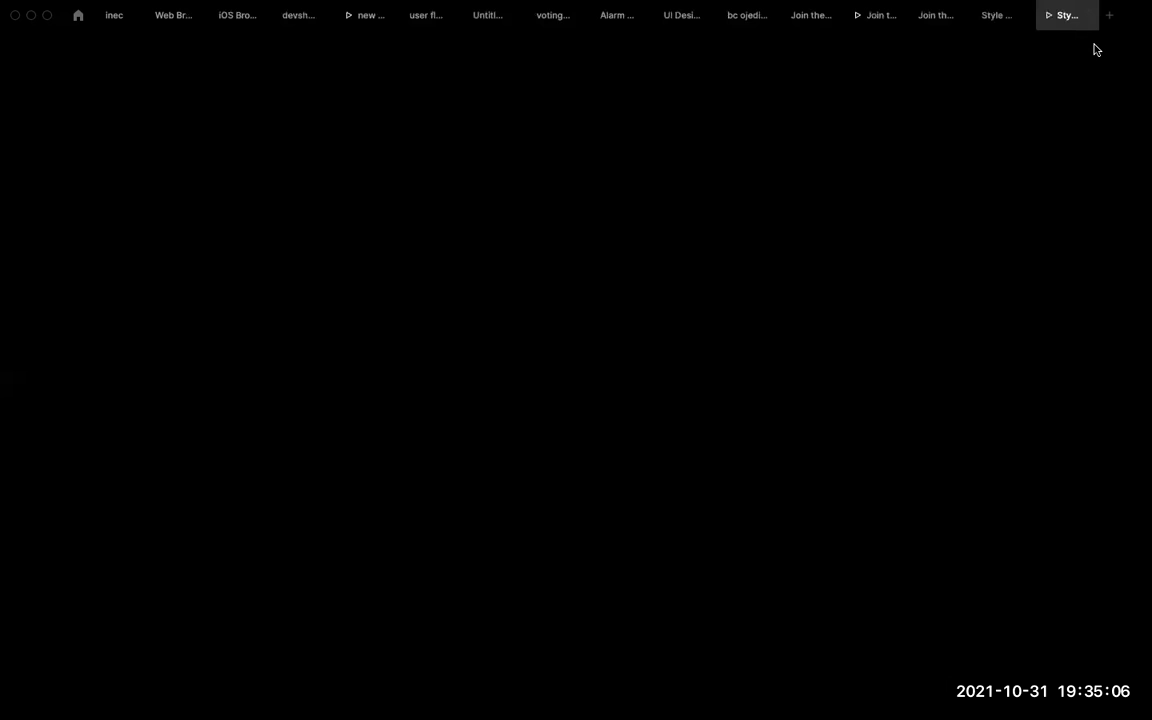
# Check the prototype presentation of Page 2, then return to the Style Guides design file.
pyautogui.click(997, 21)
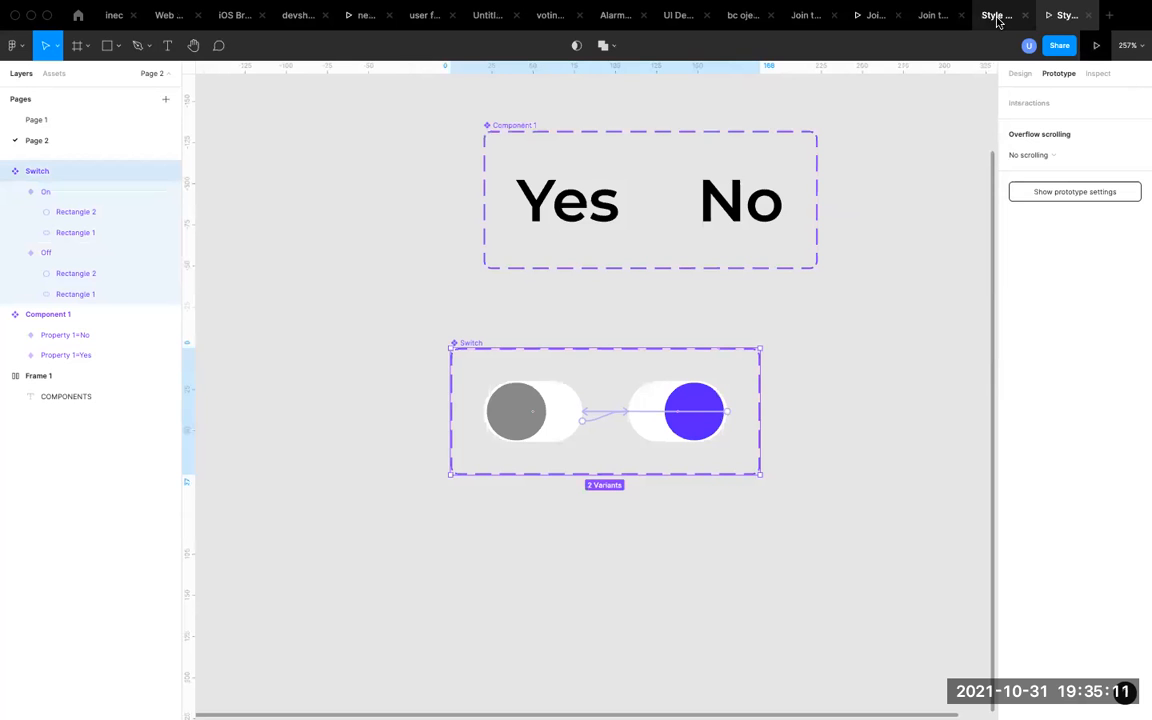
pyautogui.click(1062, 18)
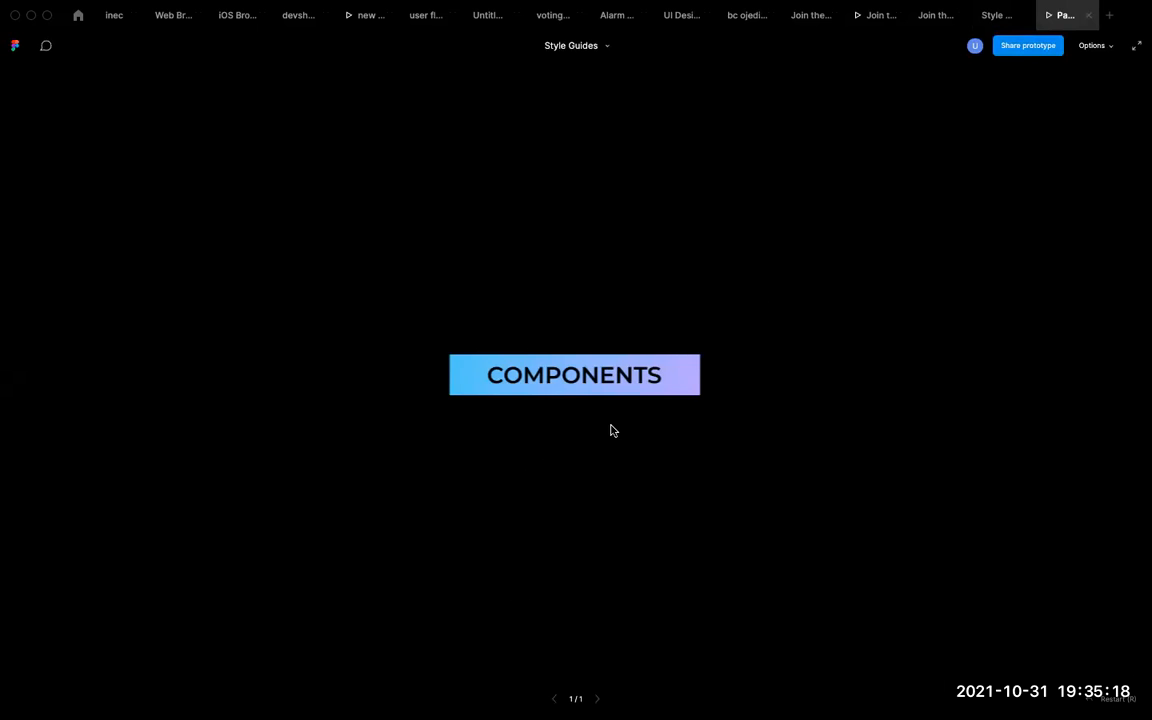
pyautogui.click(995, 17)
# Add an iPhone 11 Pro Max frame (414 × 896) to Page 2 beside the components.
pyautogui.scroll(-3, 444, 522)
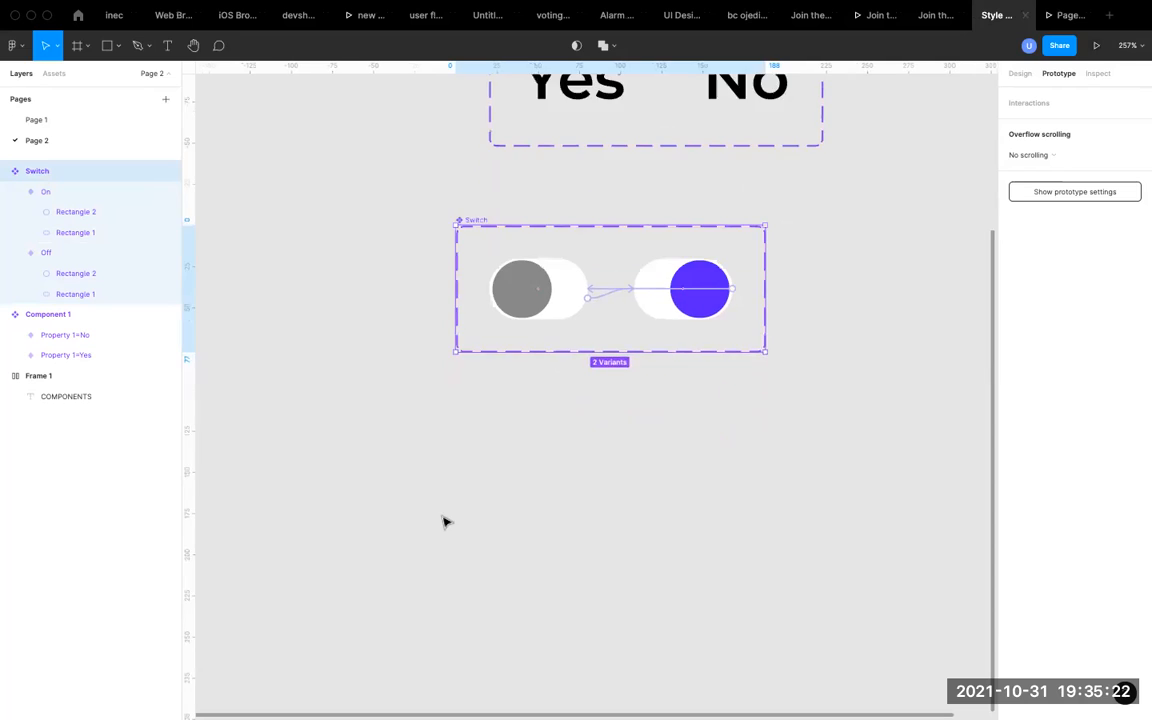
pyautogui.click(548, 419)
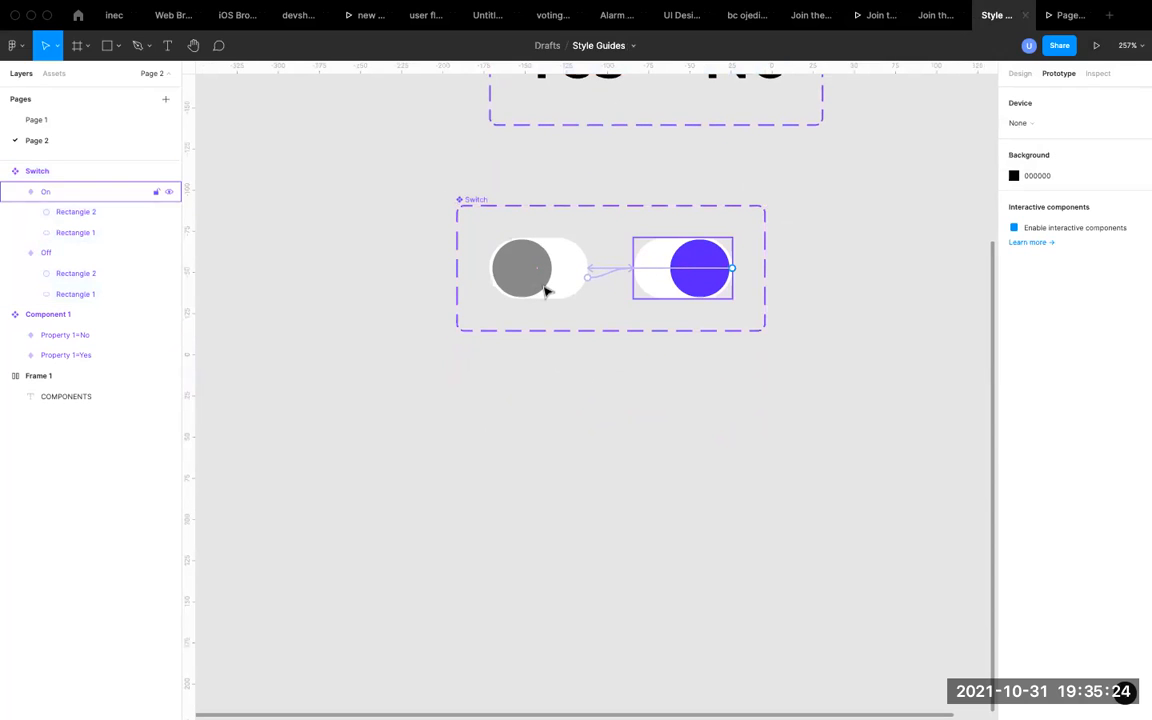
pyautogui.scroll(-1, 496, 450)
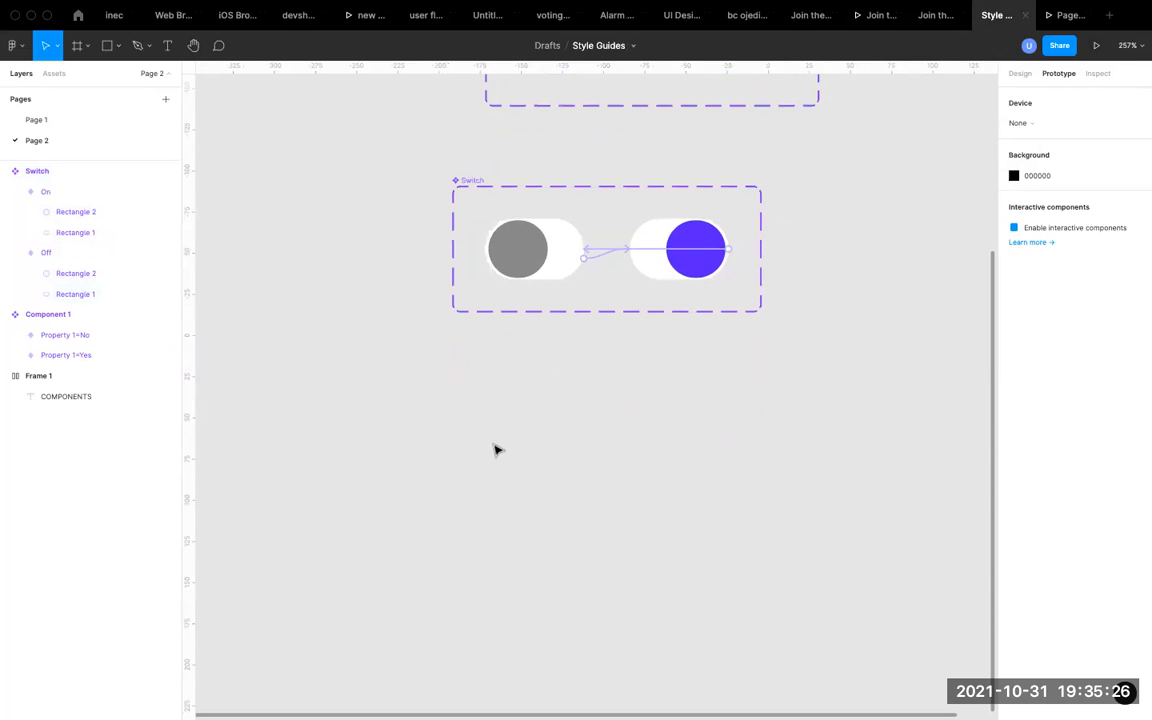
pyautogui.scroll(-2, 496, 450)
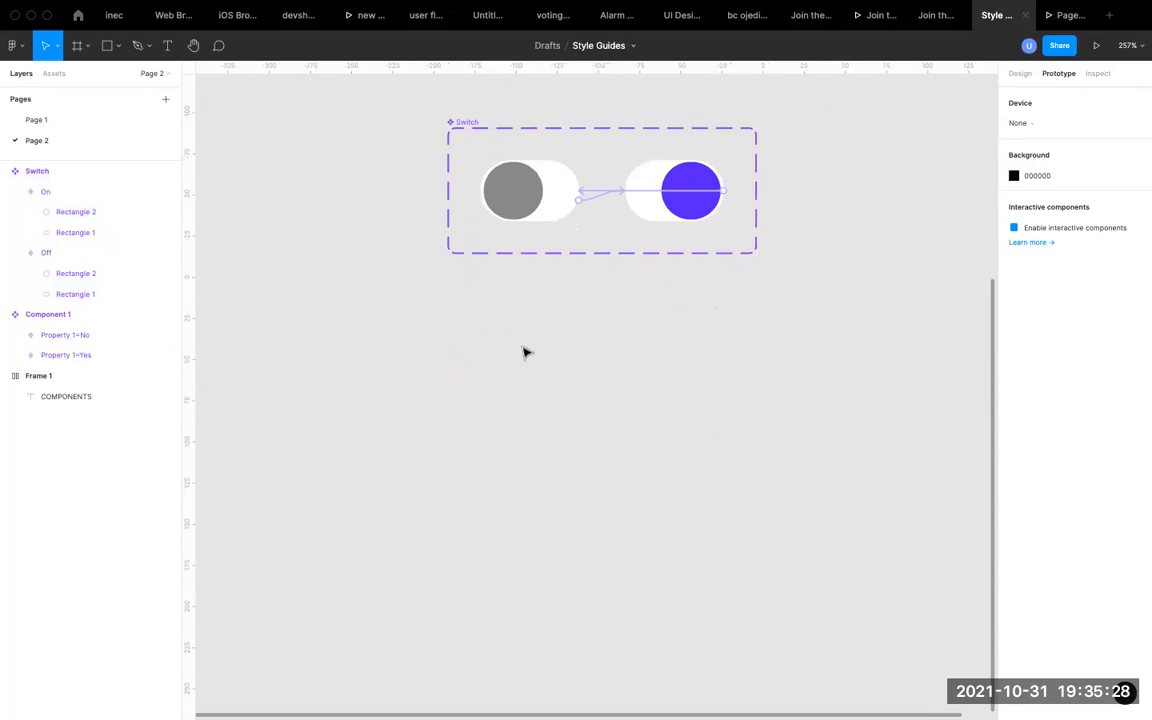
pyautogui.press('f')
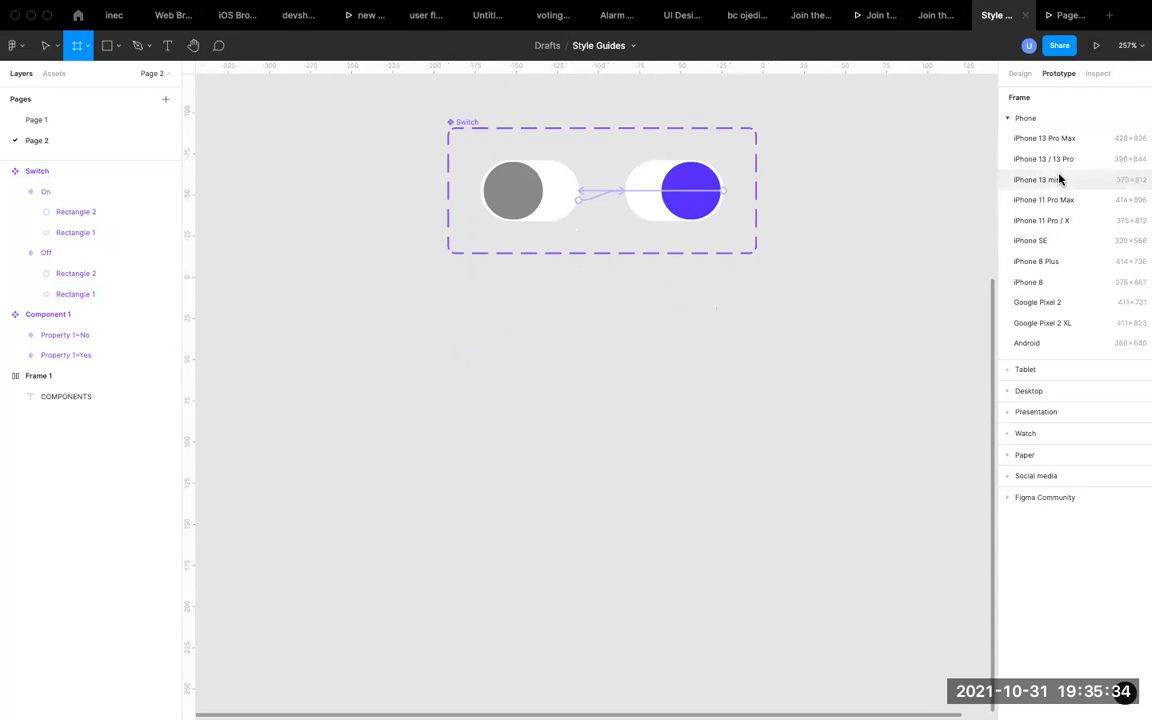
pyautogui.click(1046, 200)
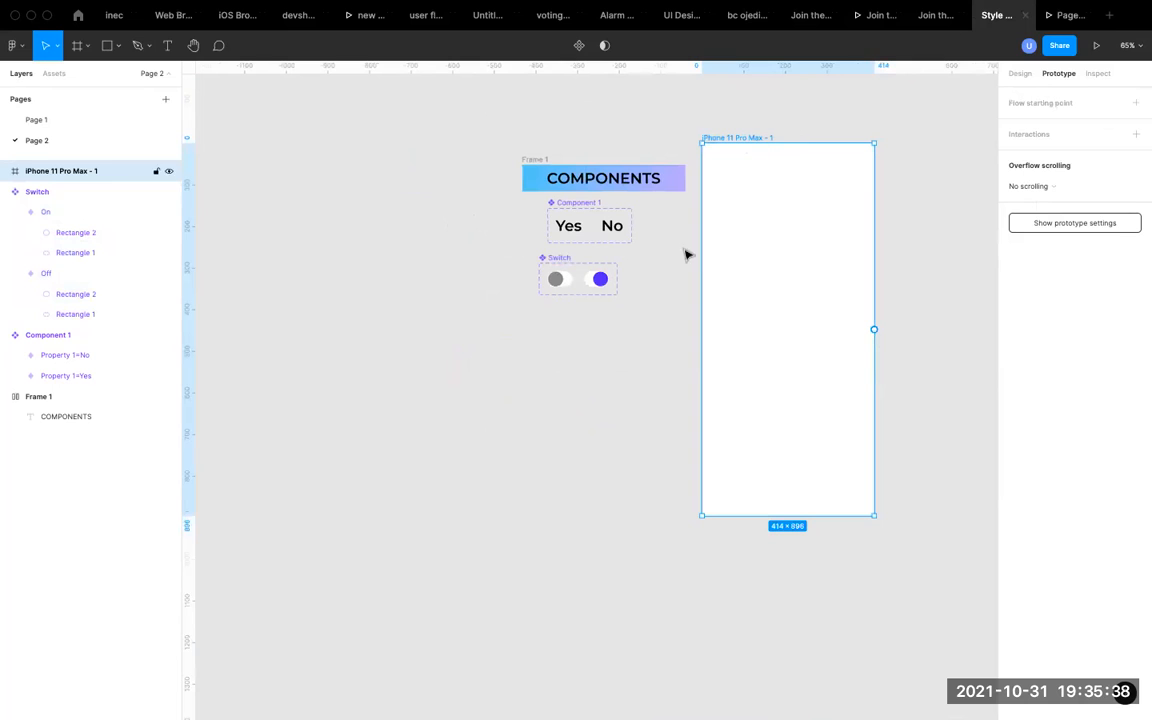
pyautogui.click(550, 258)
pyautogui.click(482, 261)
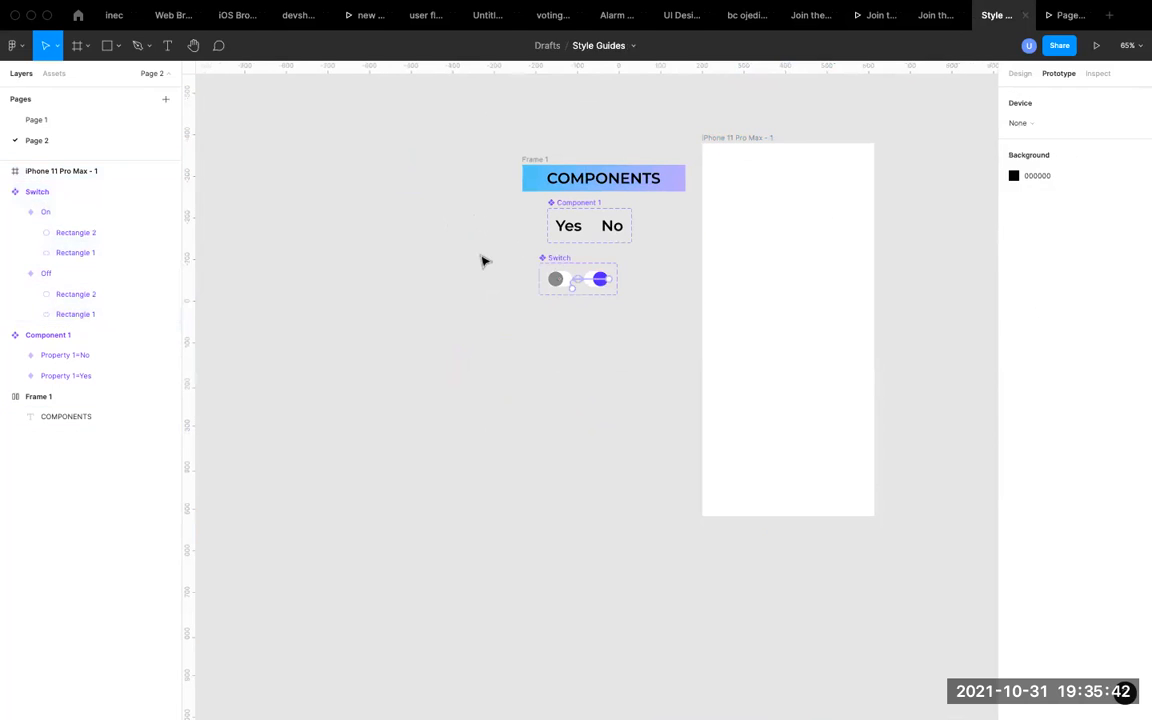
# Examine the Button and Profile component sets on Page 1 and the file's local component assets, then return to Page 2.
pyautogui.click(55, 76)
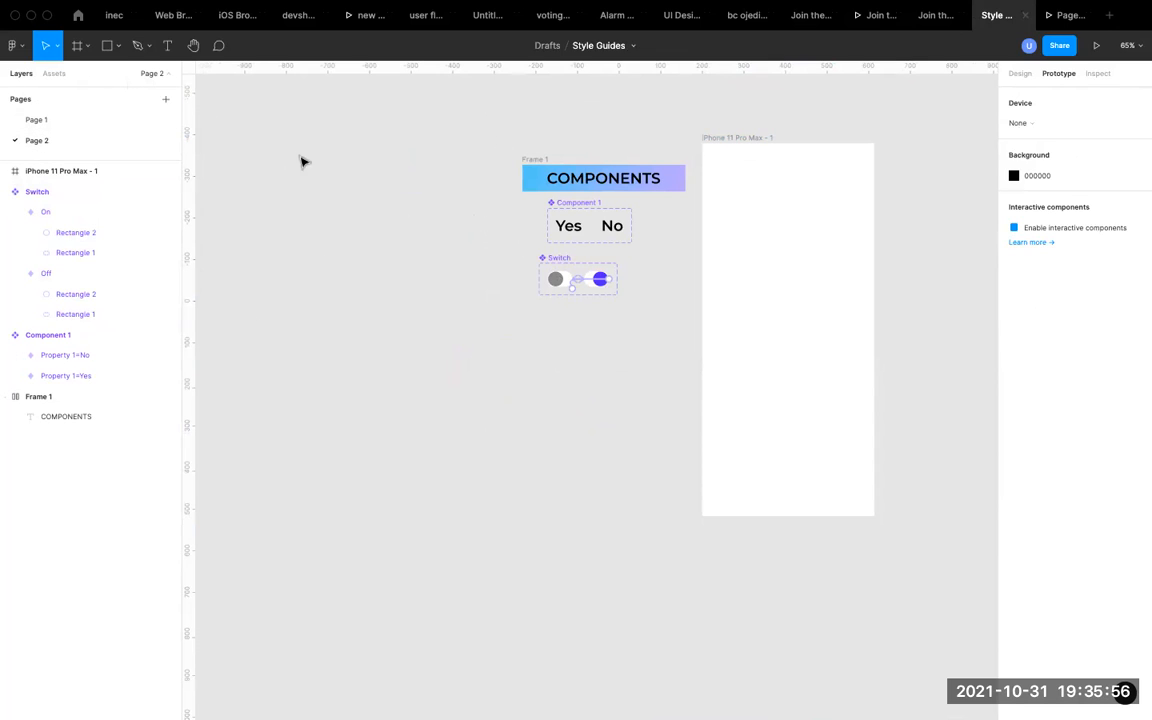
pyautogui.click(36, 119)
pyautogui.scroll(-10, 579, 272)
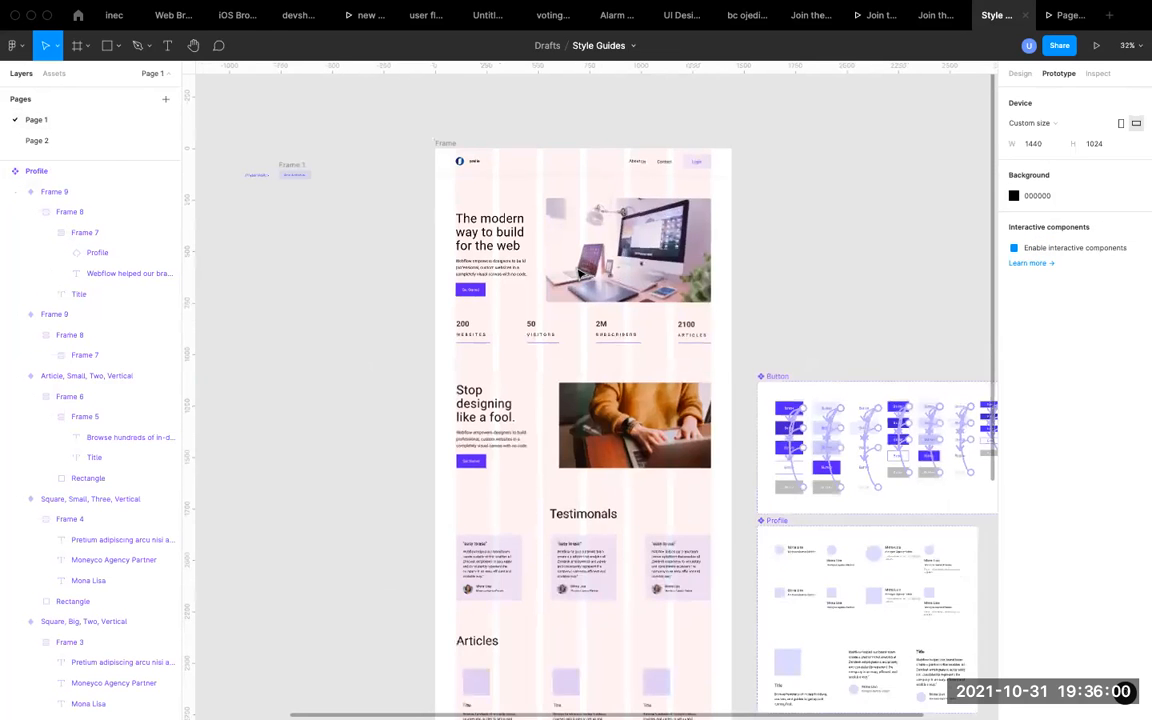
pyautogui.scroll(5, 731, 349)
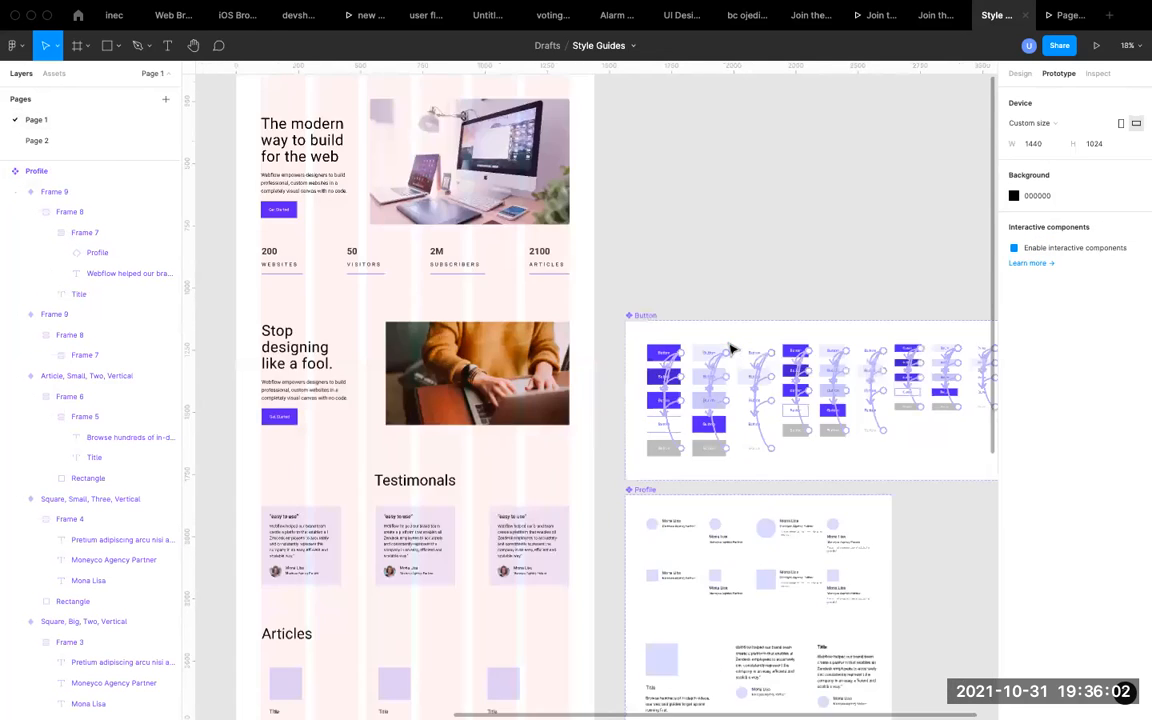
pyautogui.hscroll(4, 731, 349)
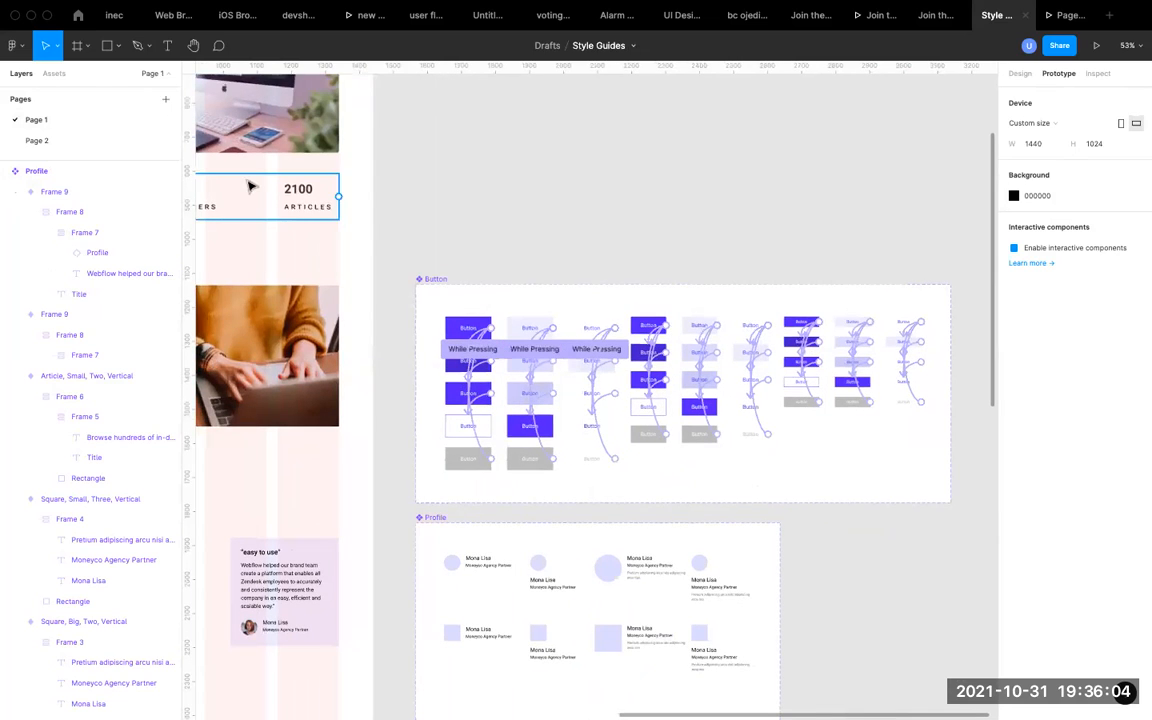
pyautogui.click(54, 74)
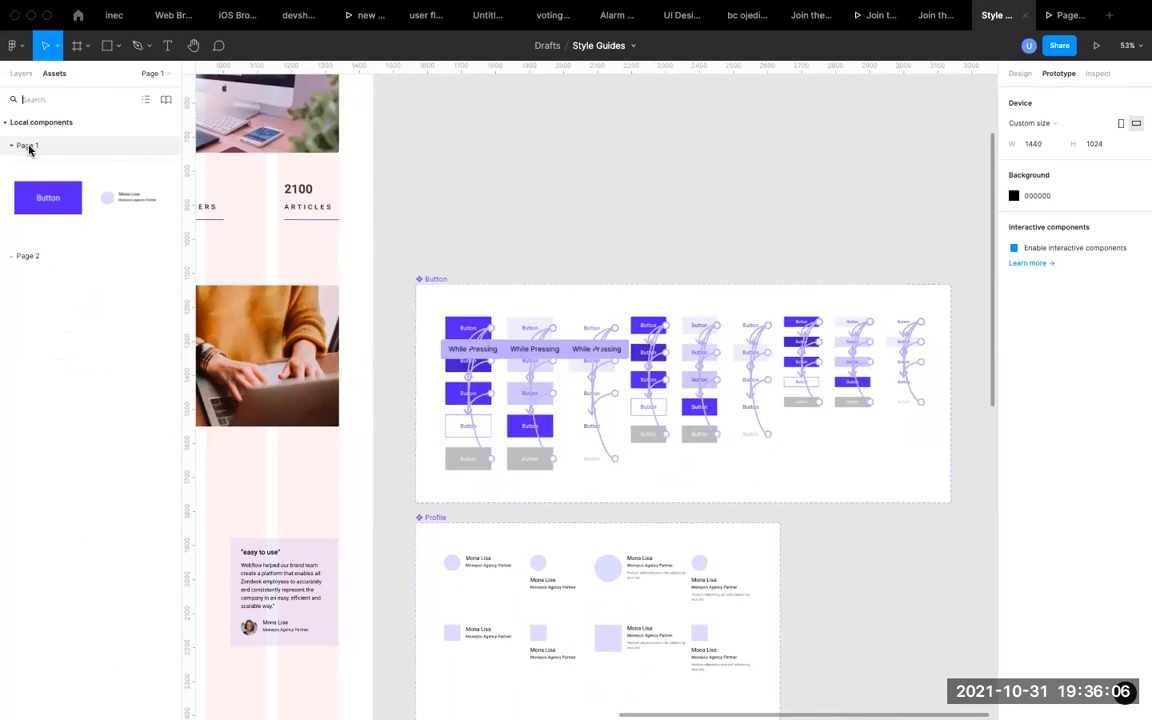
pyautogui.click(21, 256)
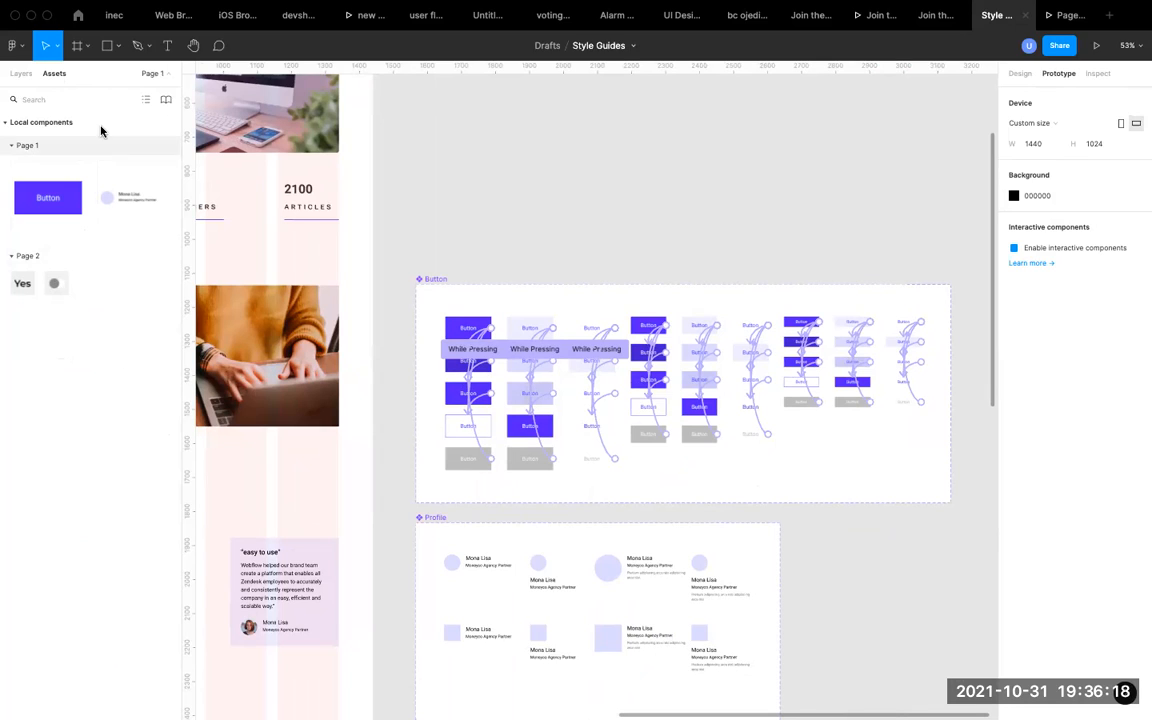
pyautogui.click(150, 77)
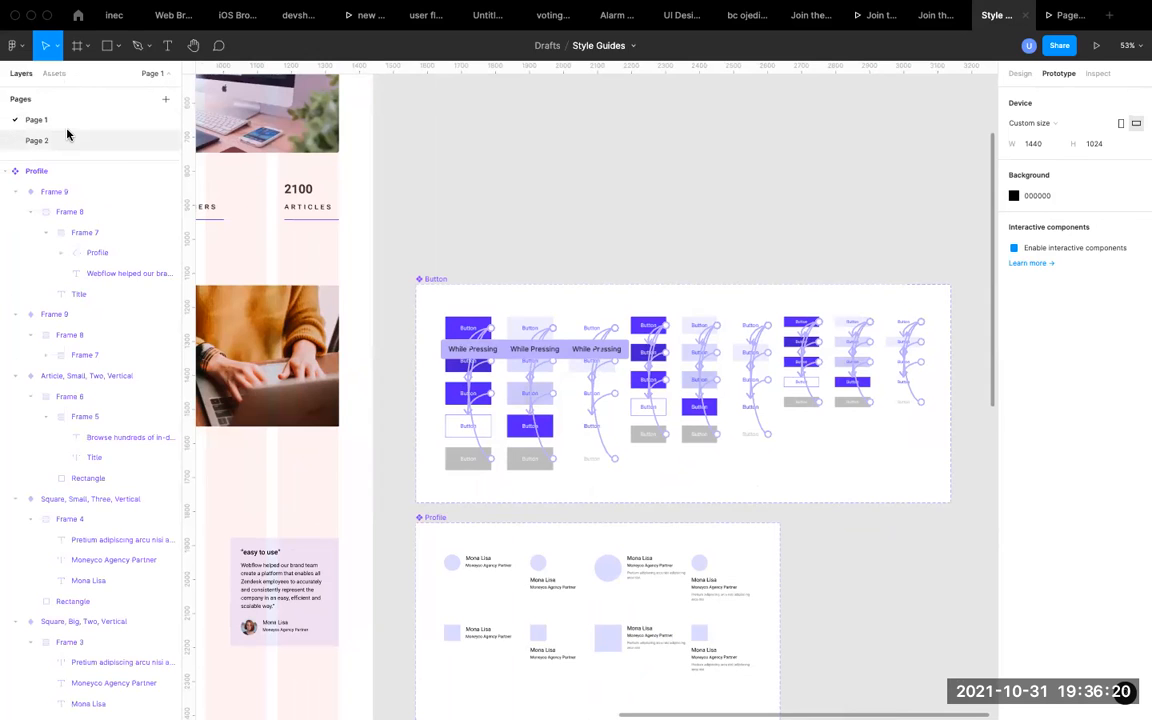
pyautogui.click(66, 138)
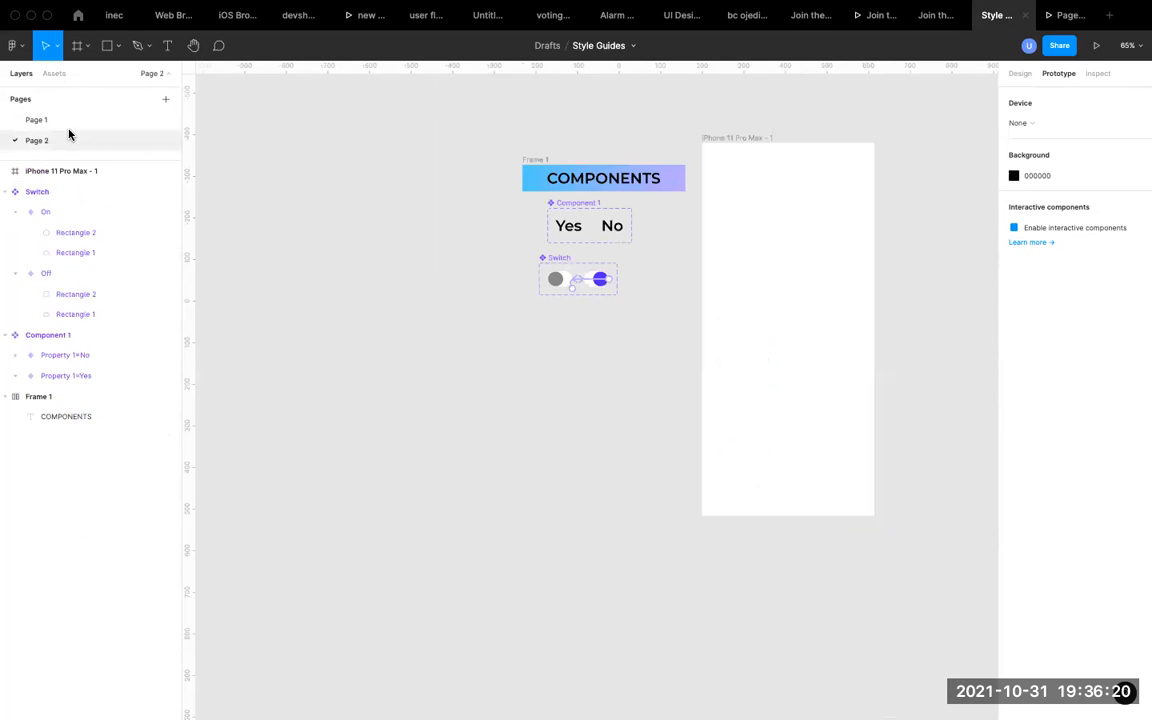
# Place an instance of the Switch component near the upper-left of the iPhone 11 Pro Max frame, at about X 83, Y 96.
pyautogui.click(753, 138)
pyautogui.hscroll(3, 620, 188)
pyautogui.scroll(5, 620, 188)
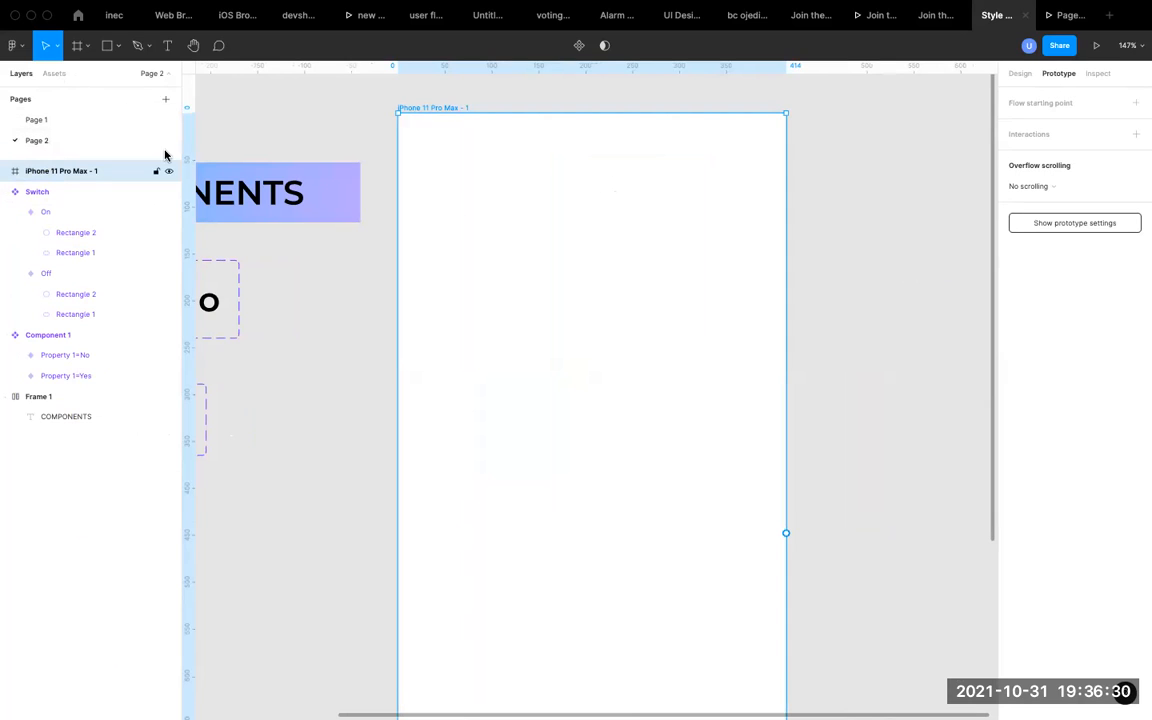
pyautogui.click(57, 75)
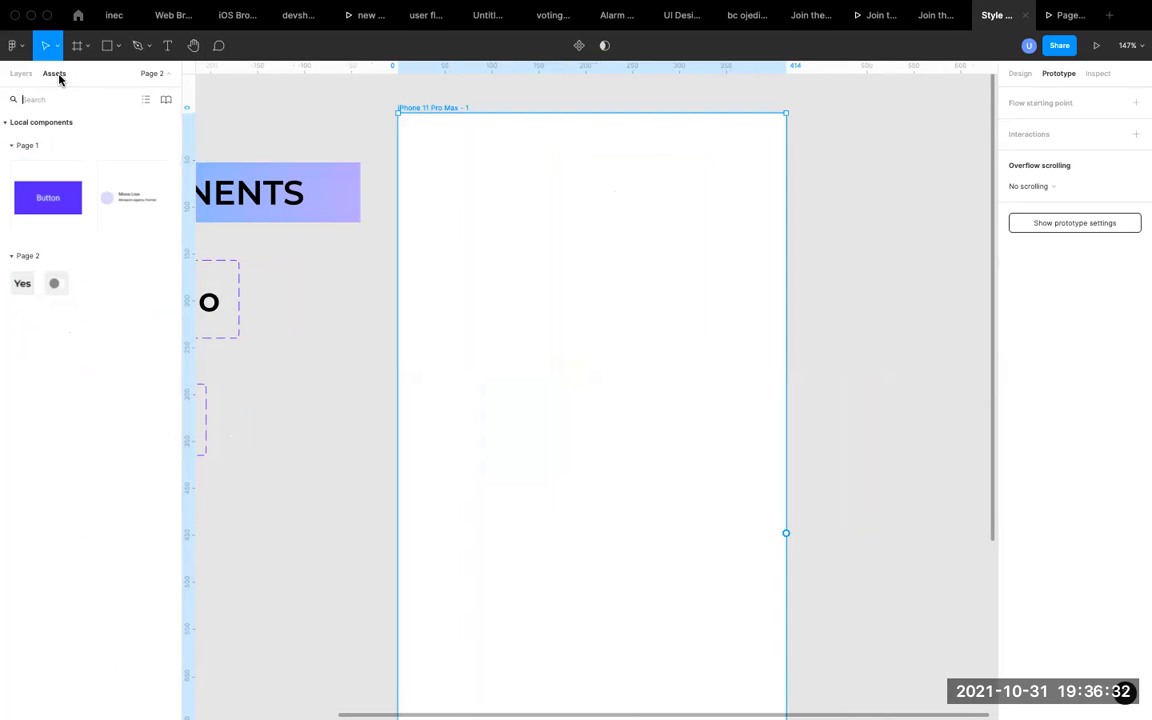
pyautogui.moveTo(59, 285); pyautogui.dragTo(489, 219)
pyautogui.scroll(3, 508, 230)
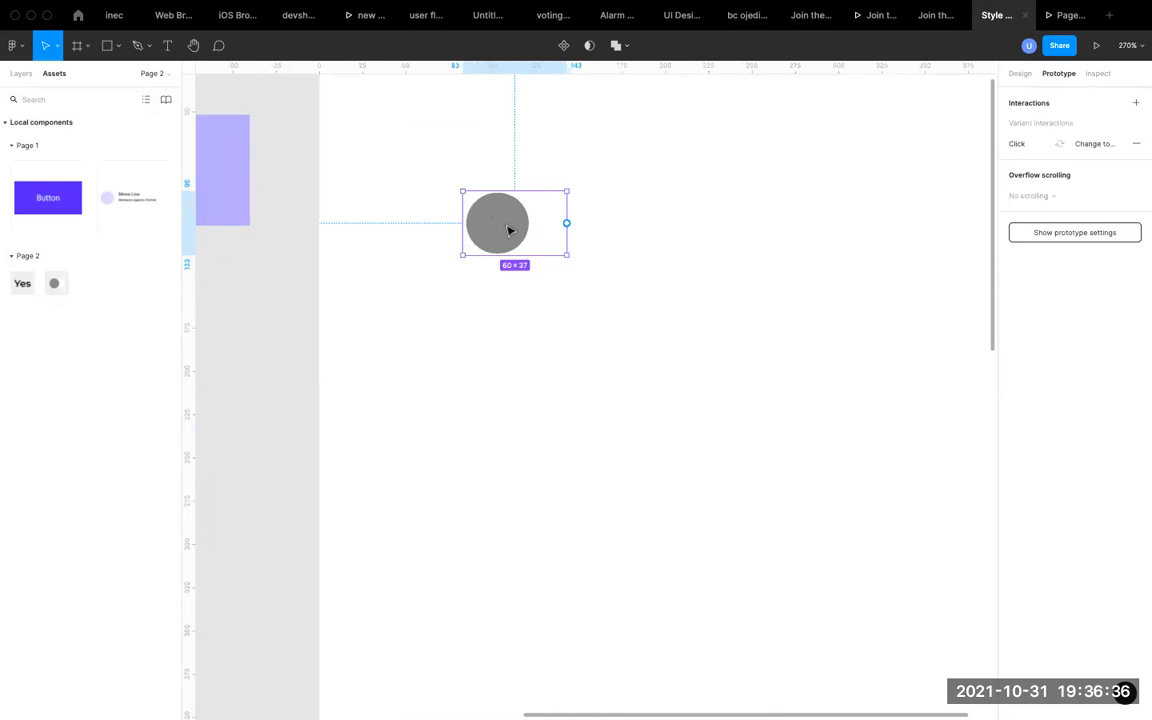
# Change the iPhone 11 Pro Max frame's fill to the light lavender E2E5FE.
pyautogui.scroll(-5, 507, 230)
pyautogui.click(450, 123)
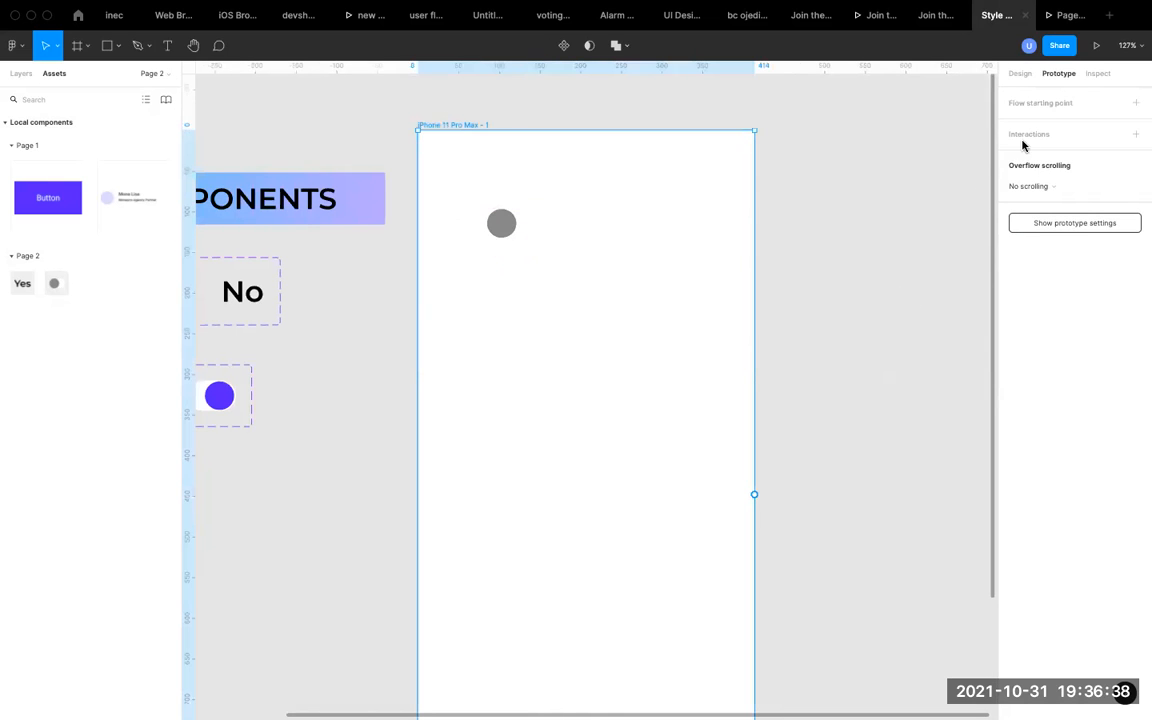
pyautogui.click(1020, 74)
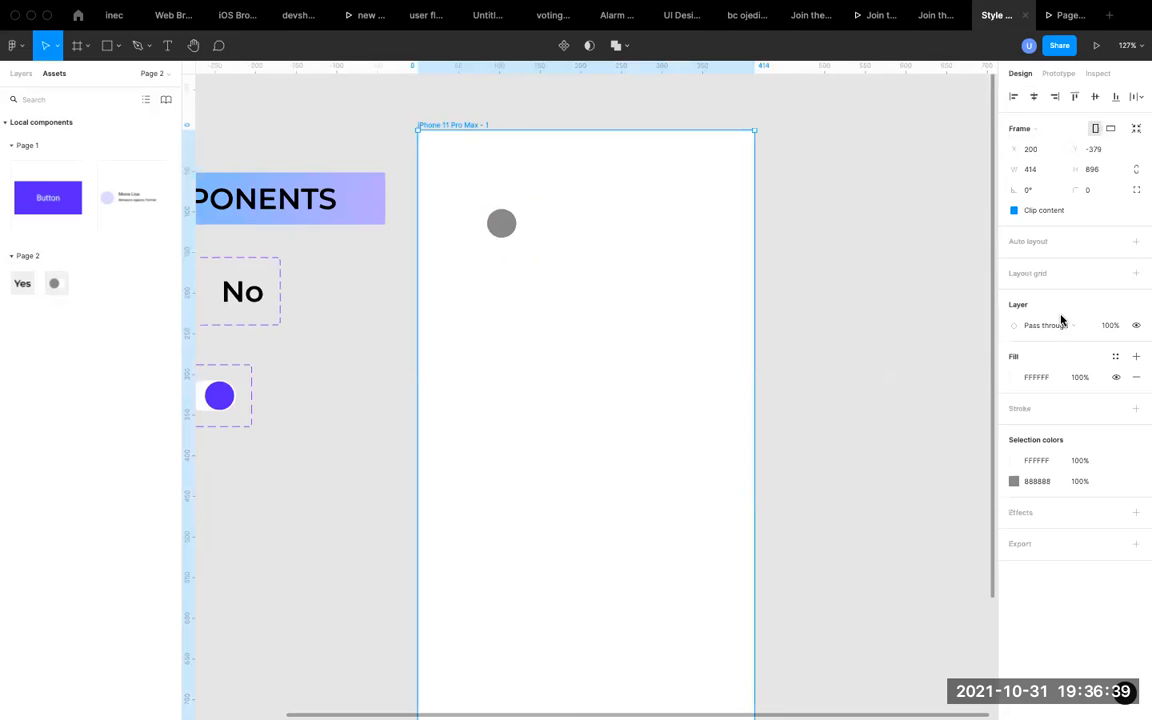
pyautogui.click(1016, 377)
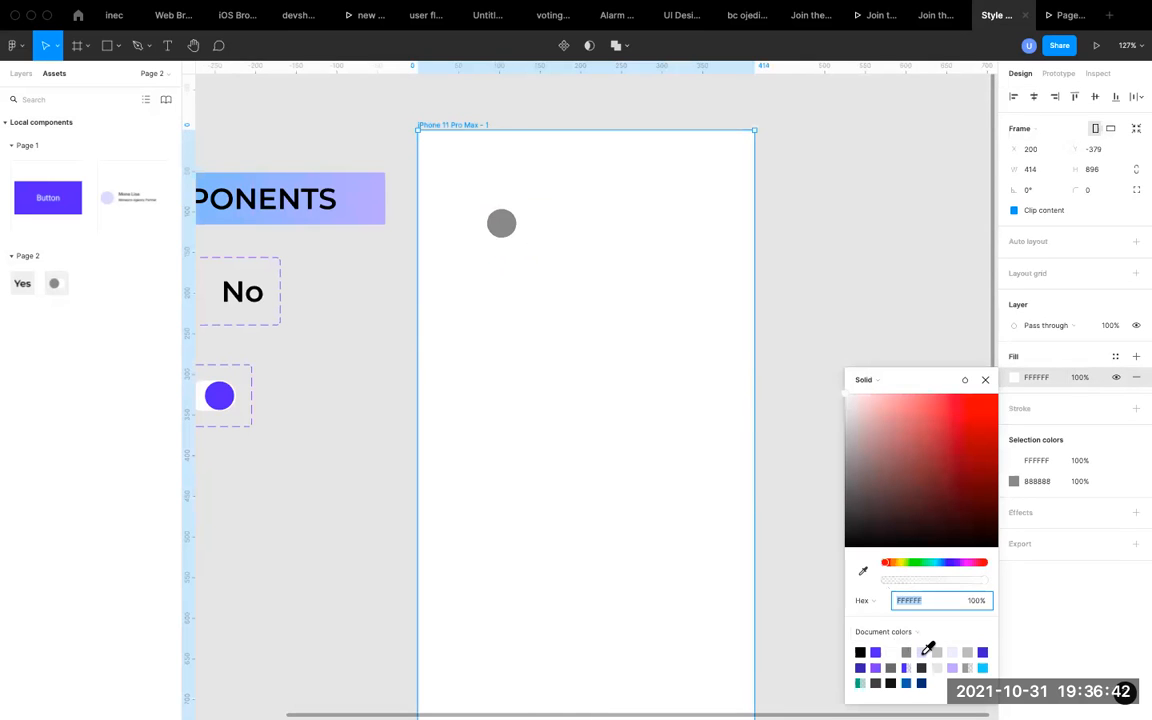
pyautogui.click(923, 650)
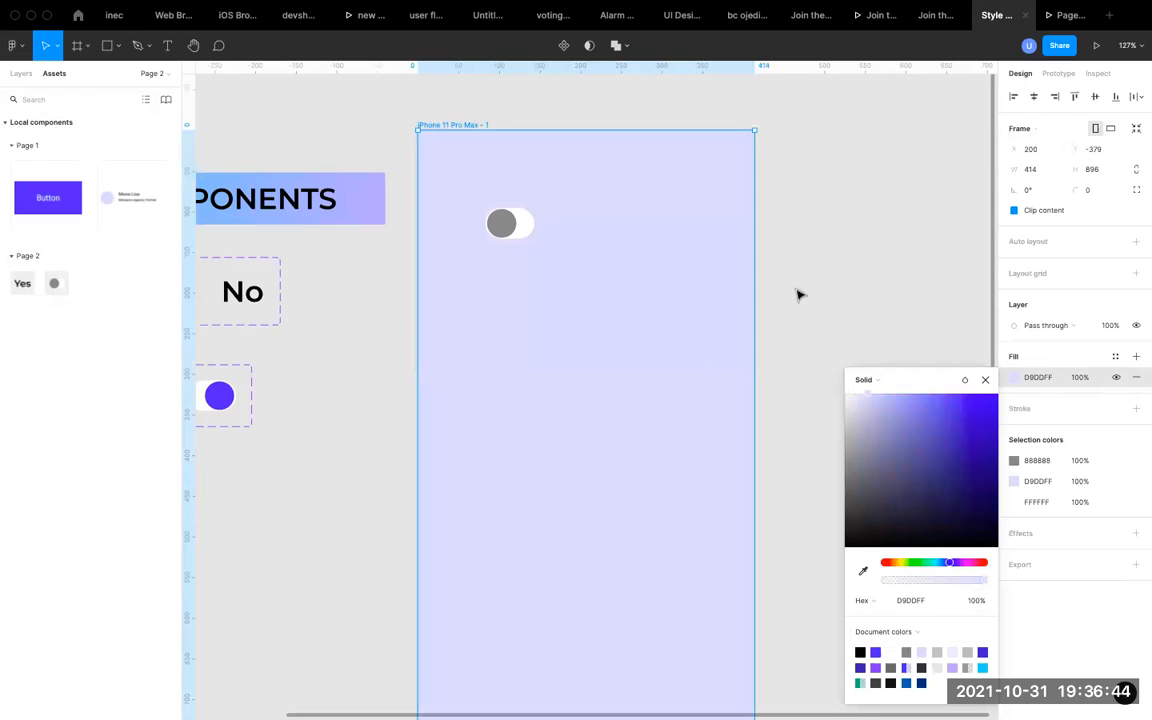
pyautogui.click(859, 394)
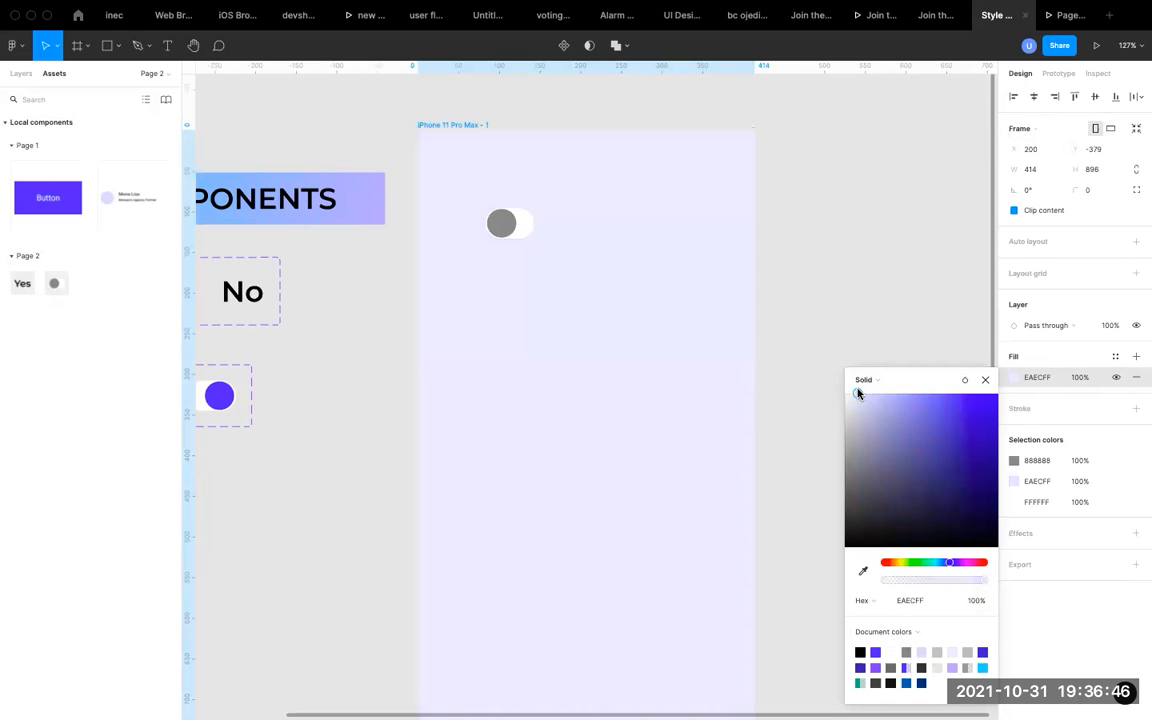
pyautogui.click(985, 379)
# Move the switch instance inside the phone frame to about X 49, Y 136.
pyautogui.click(517, 229)
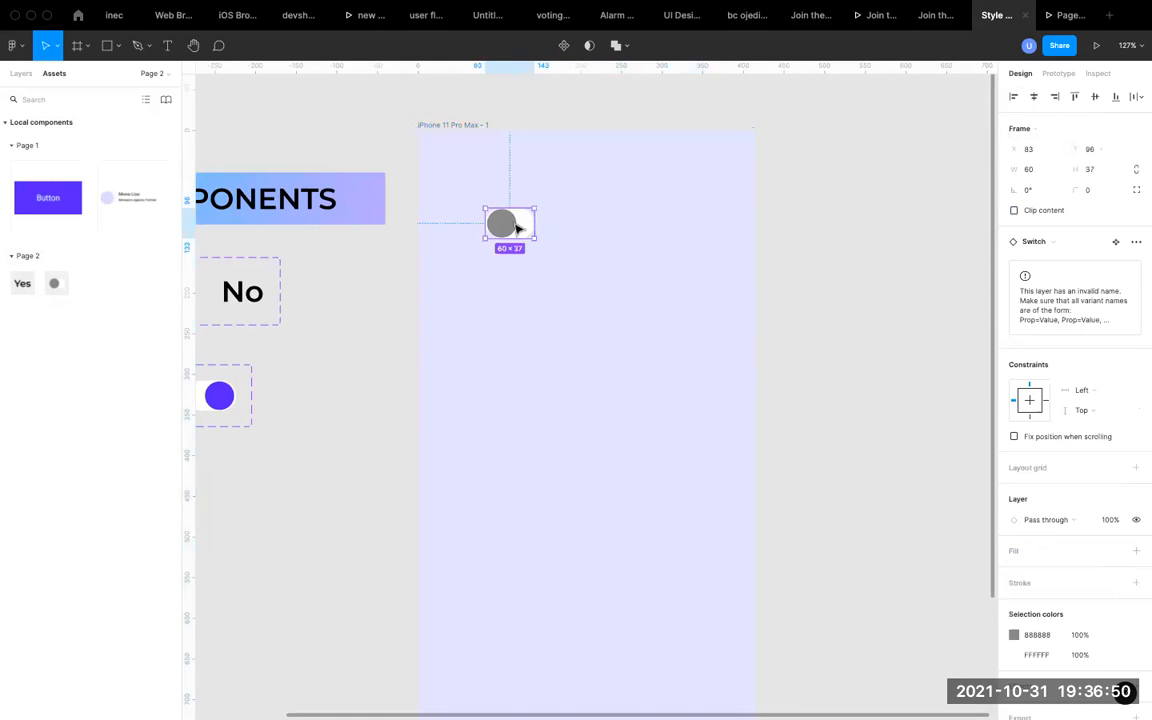
pyautogui.scroll(-2, 510, 226)
pyautogui.scroll(3, 500, 227)
pyautogui.moveTo(505, 224); pyautogui.dragTo(474, 261)
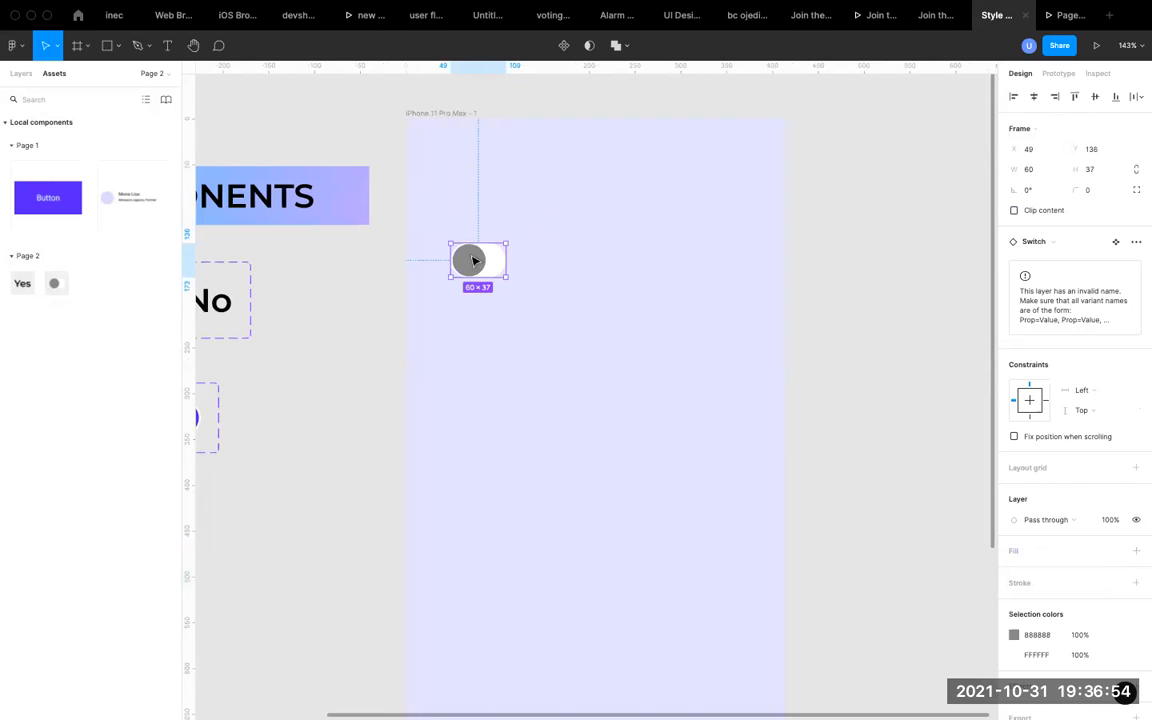
pyautogui.click(525, 263)
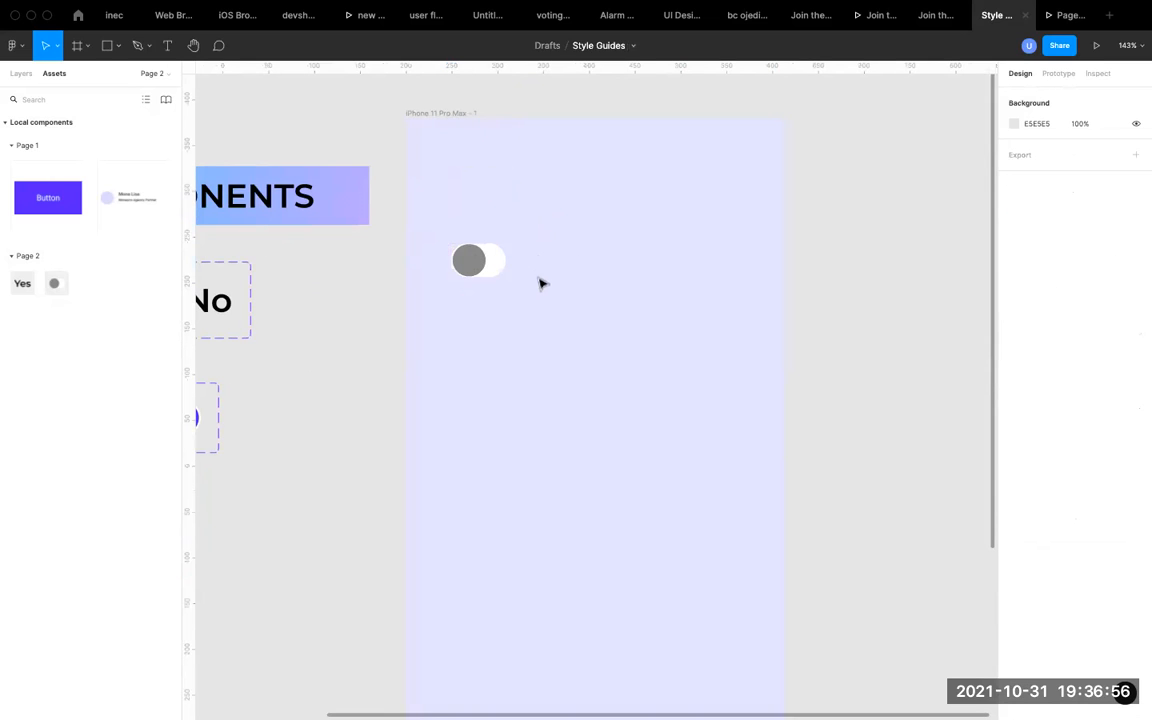
# Add the text label "Agree" beside the switch and position it at about X 130, Y 129.
pyautogui.press('t')
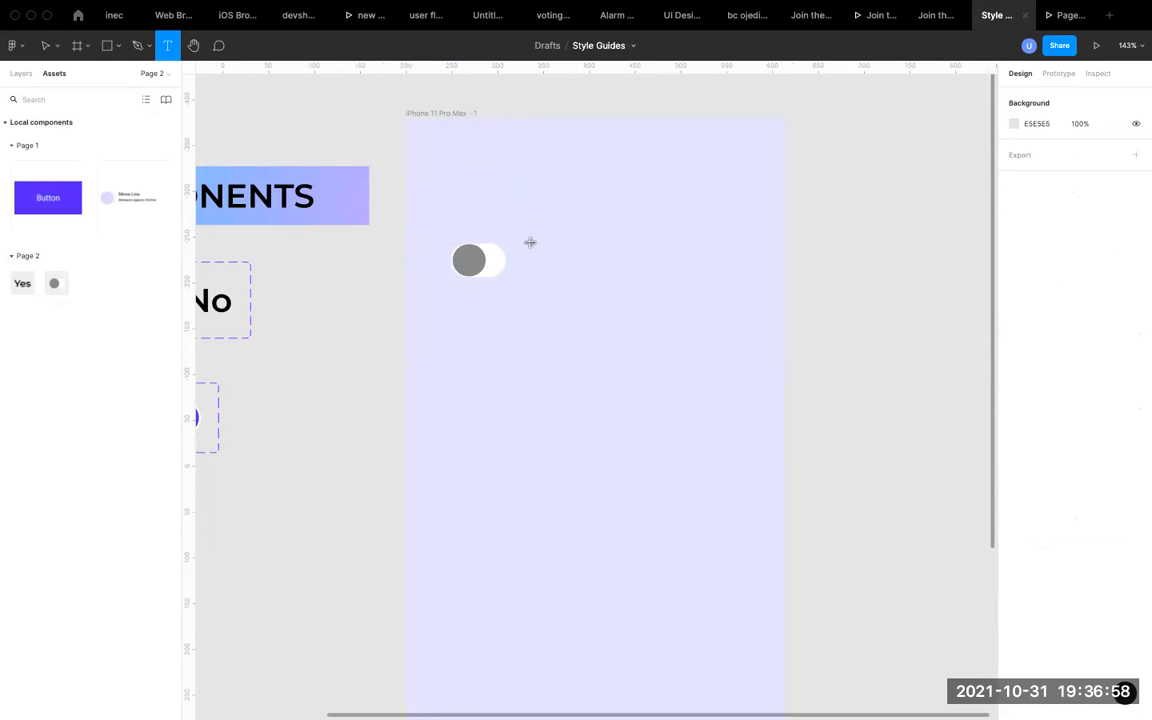
pyautogui.click(531, 242)
pyautogui.write('Agree')
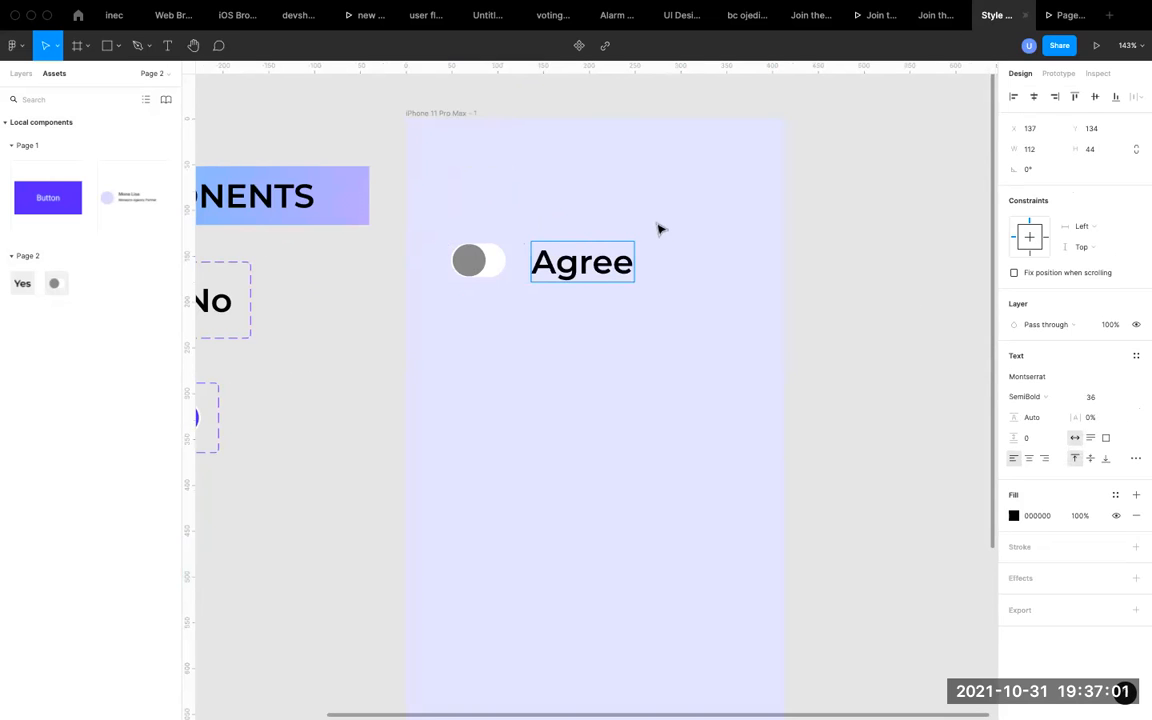
pyautogui.press('Escape')
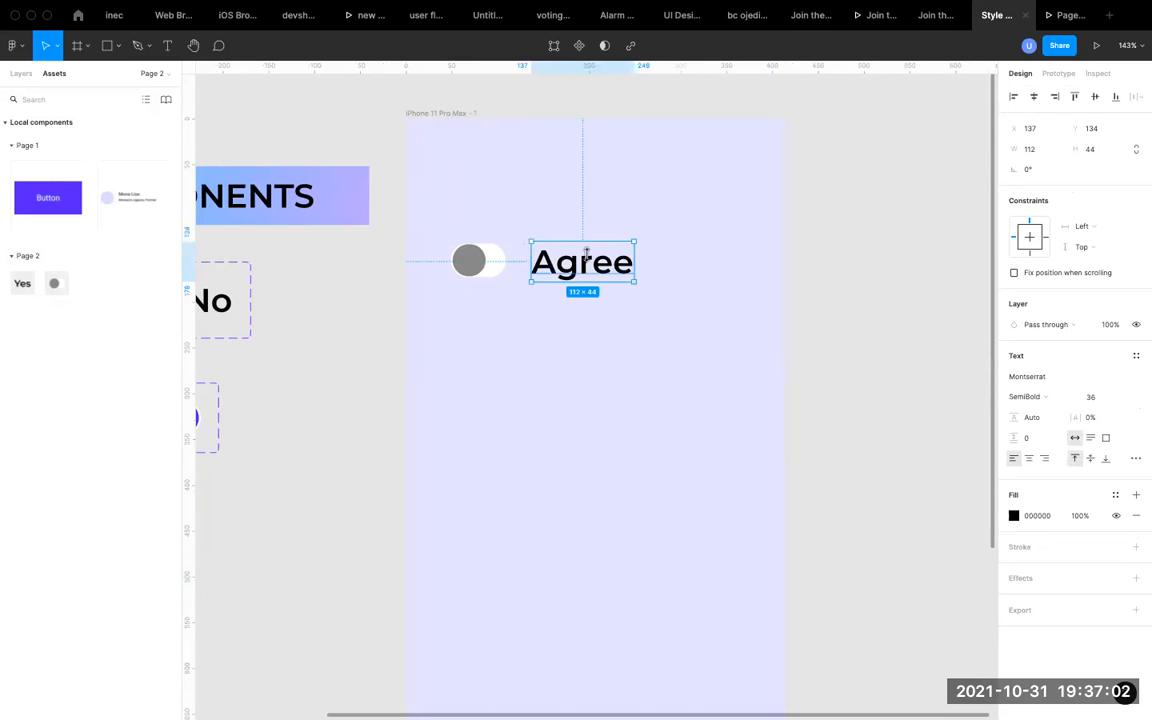
pyautogui.moveTo(596, 266); pyautogui.dragTo(590, 264)
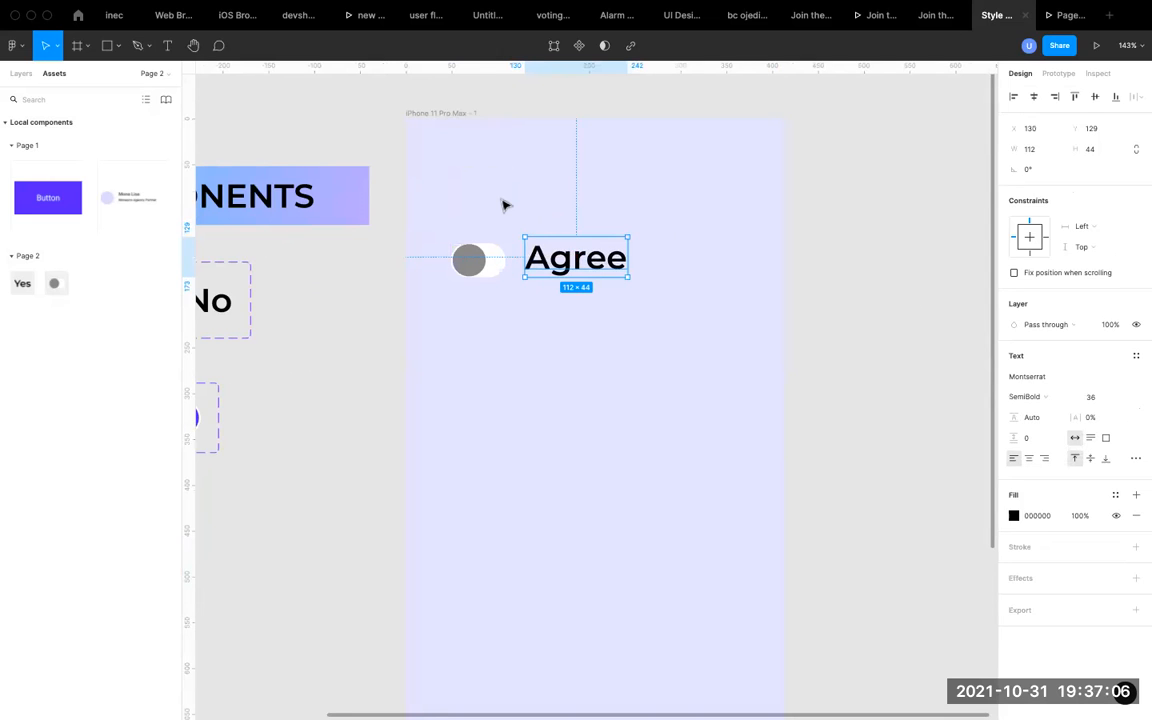
# Switch to the prototype preview and show the phone screen with the Agree switch.
pyautogui.scroll(-5, 504, 203)
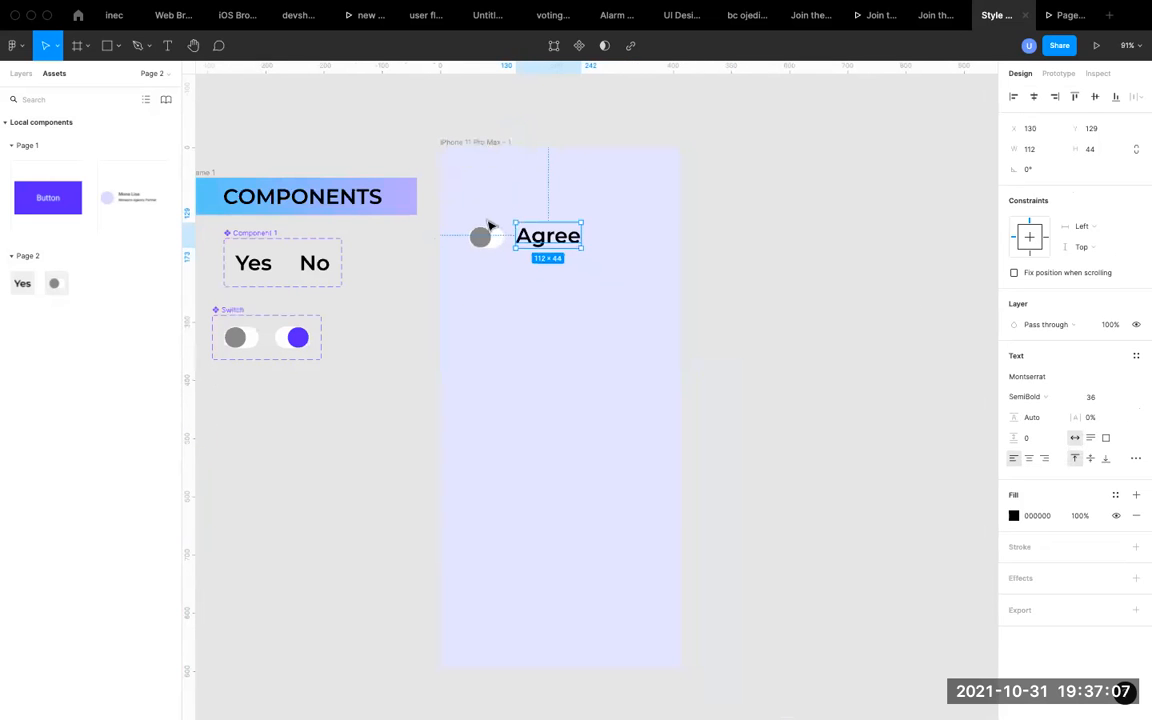
pyautogui.click(482, 146)
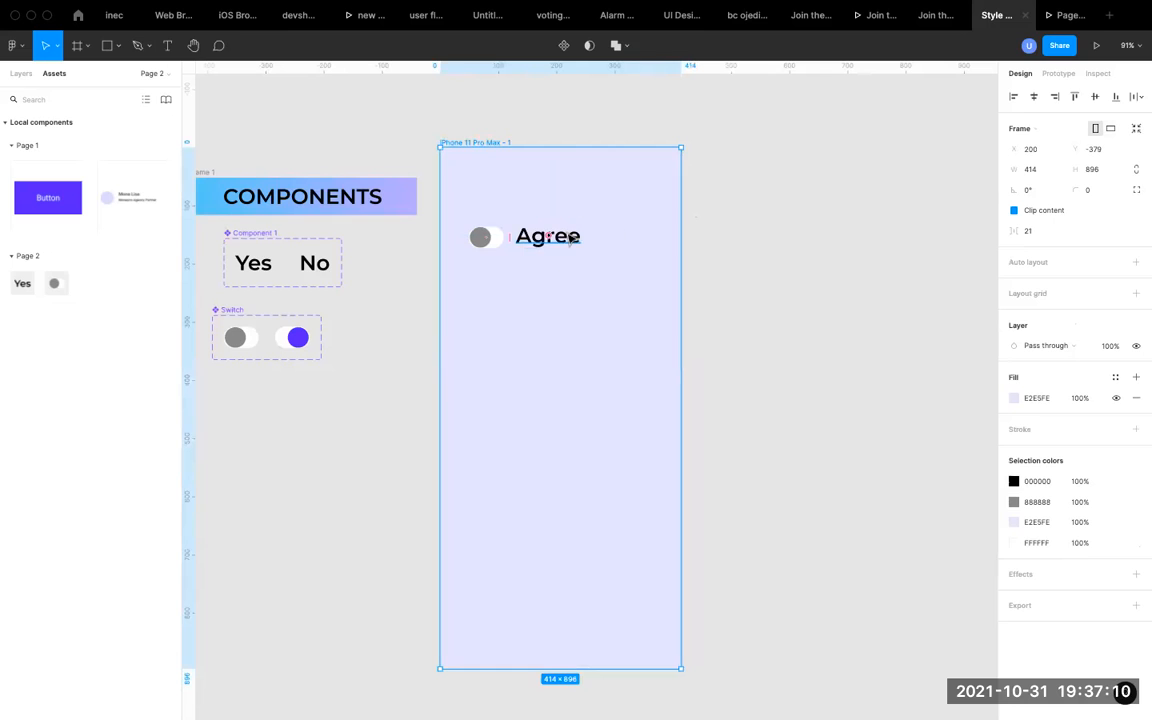
pyautogui.scroll(-1, 555, 235)
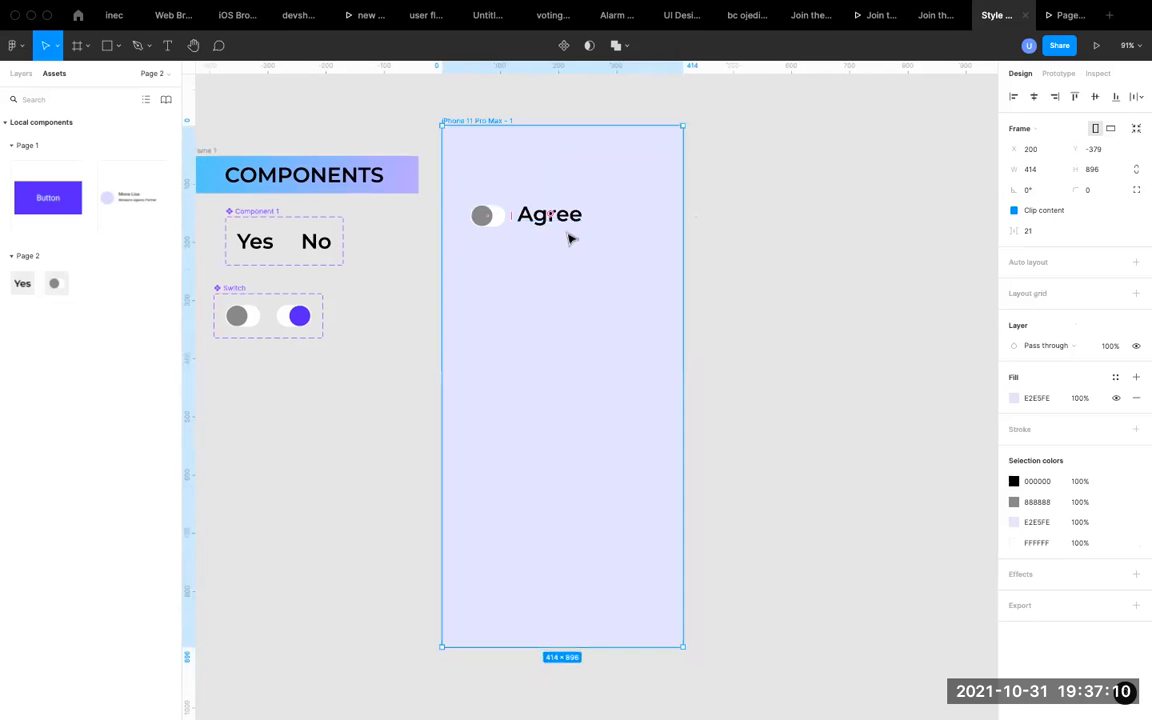
pyautogui.click(1066, 15)
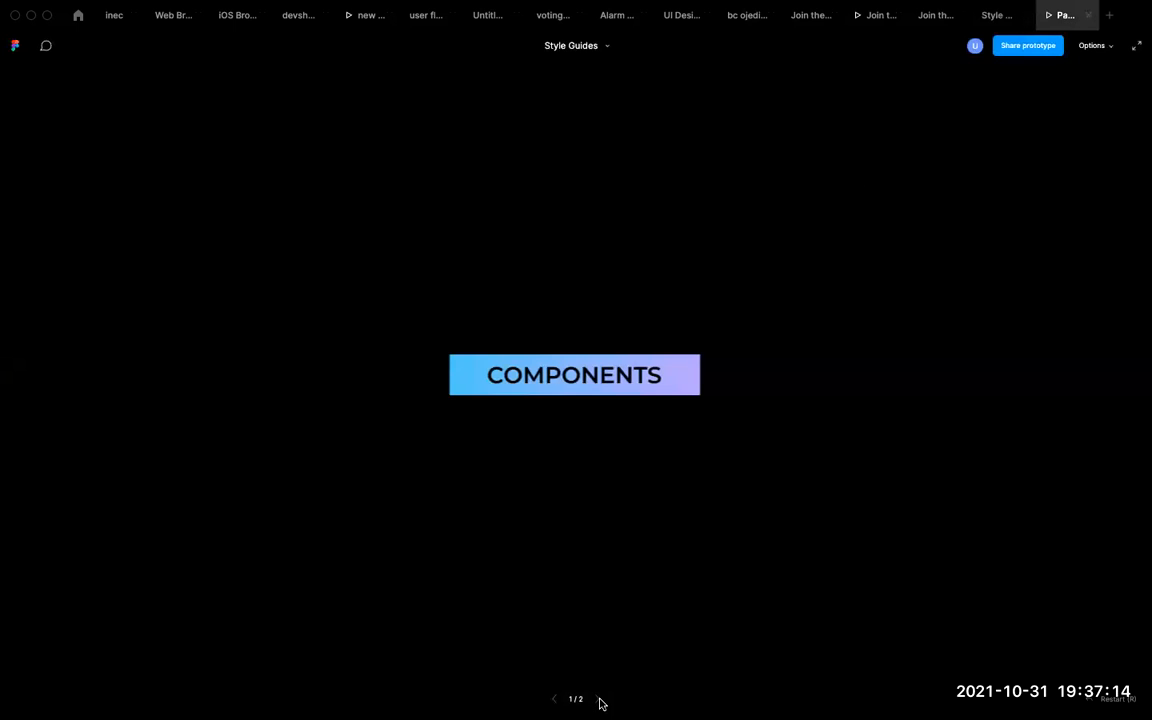
pyautogui.click(599, 699)
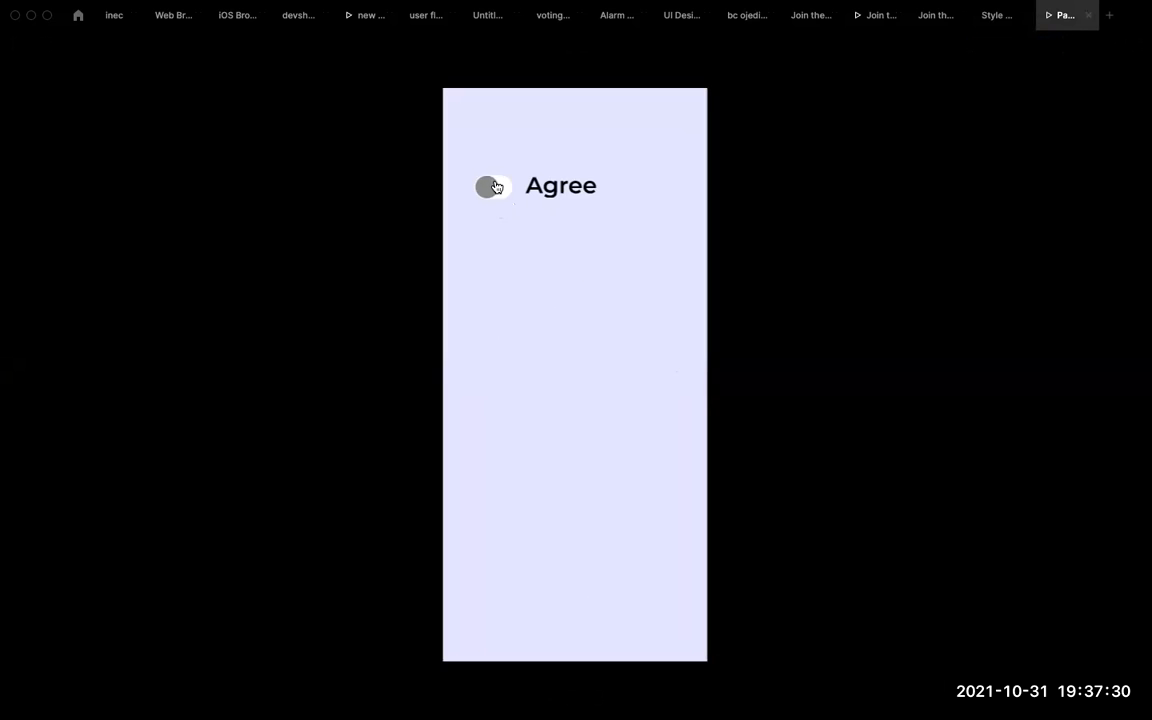
# Test the Agree switch in the prototype preview by toggling it on and off repeatedly.
pyautogui.click(561, 190)
pyautogui.click(491, 194)
pyautogui.click(492, 198)
pyautogui.click(492, 198)
pyautogui.click(492, 198)
pyautogui.click(492, 198)
pyautogui.click(492, 198)
pyautogui.click(492, 198)
pyautogui.click(552, 199)
pyautogui.click(499, 197)
pyautogui.click(498, 197)
pyautogui.click(496, 194)
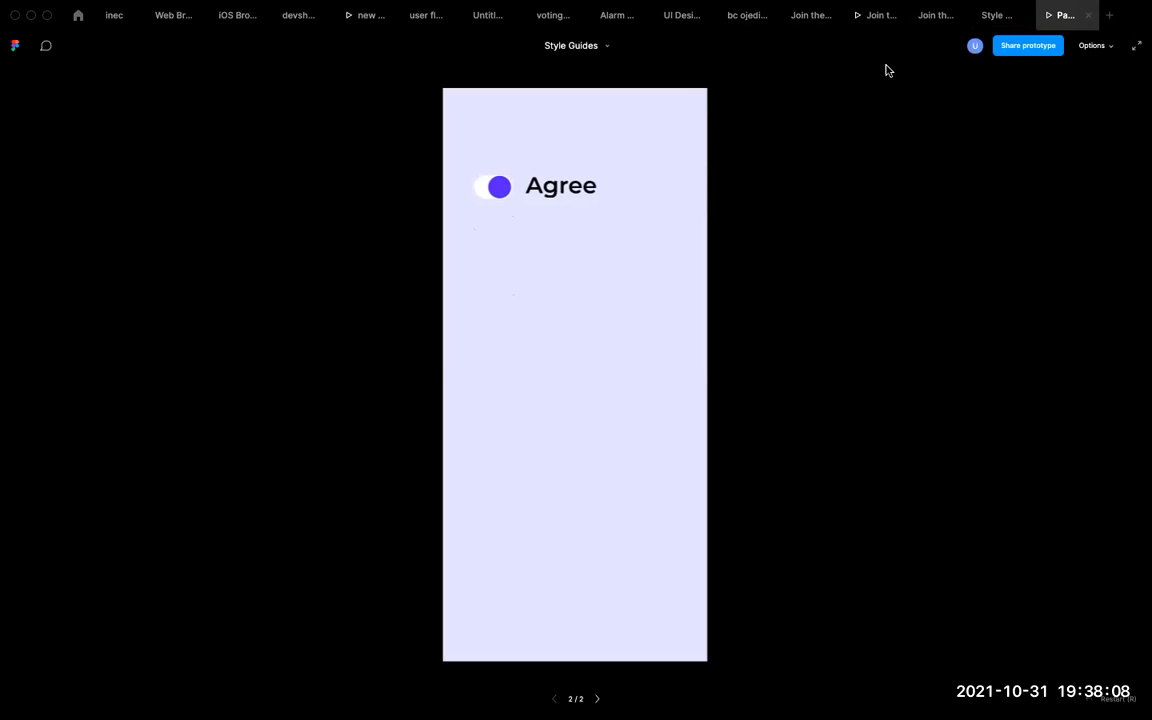
pyautogui.click(500, 197)
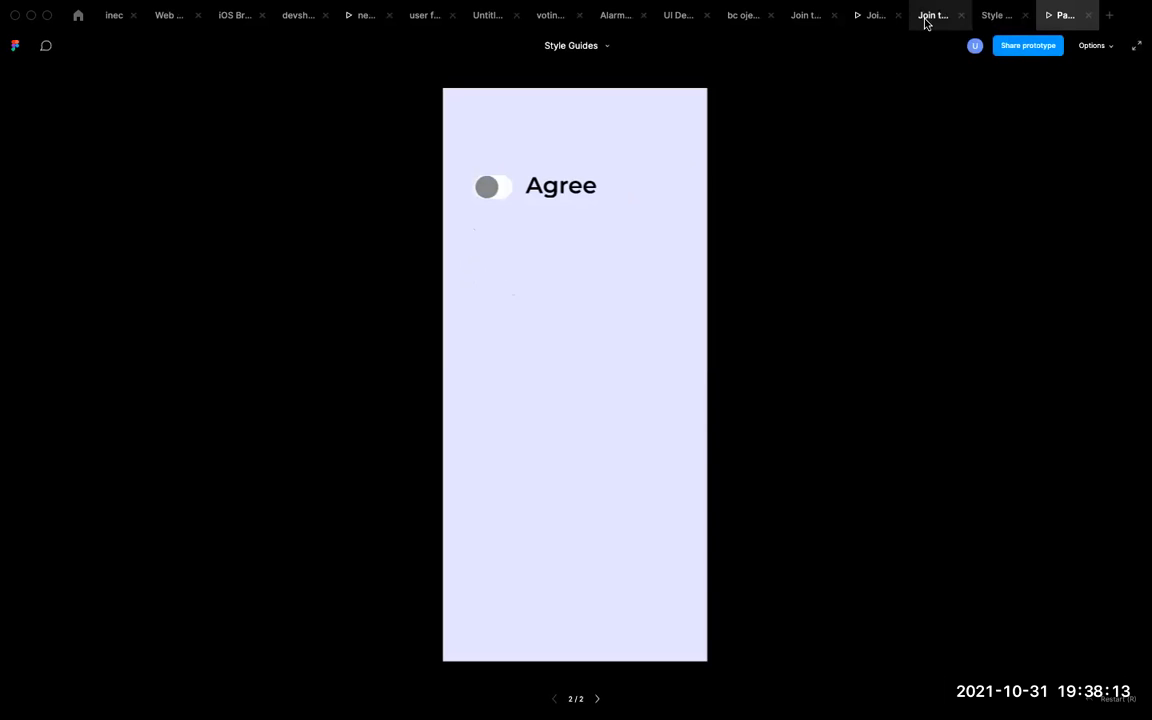
# Return to the Style Guides design file and widen the Switch component set to about 300 px, making room for another variant.
pyautogui.click(998, 15)
pyautogui.scroll(-5, 530, 350)
pyautogui.hscroll(-3, 527, 347)
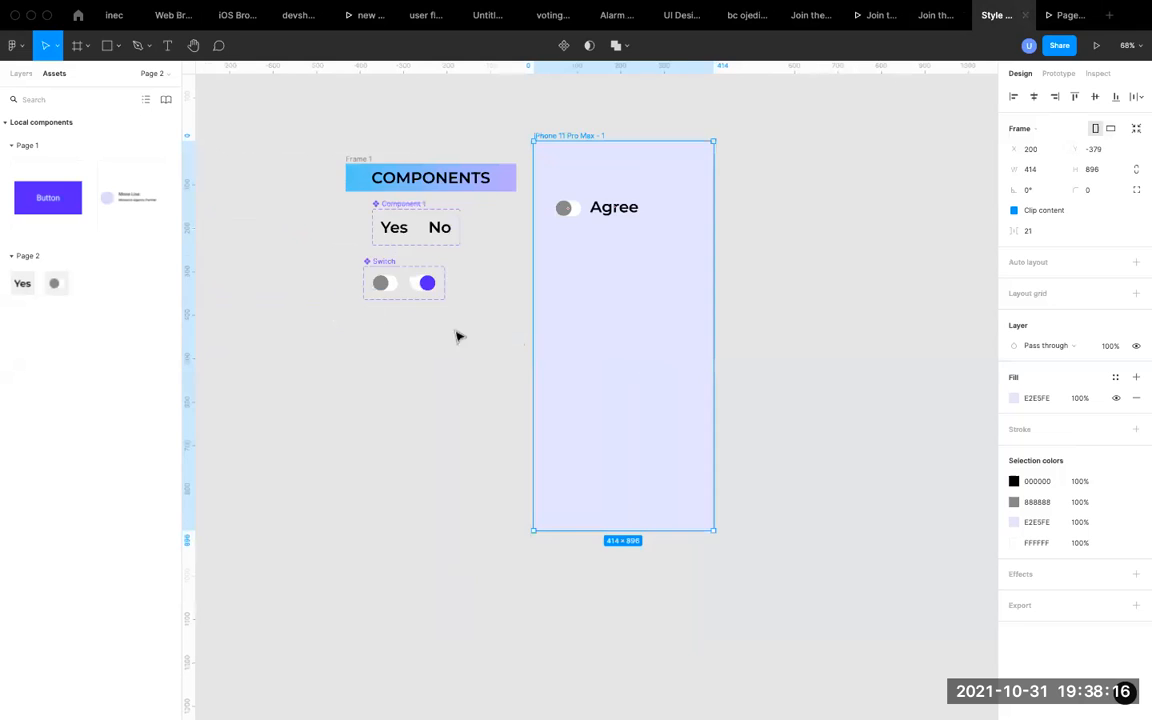
pyautogui.scroll(5, 414, 254)
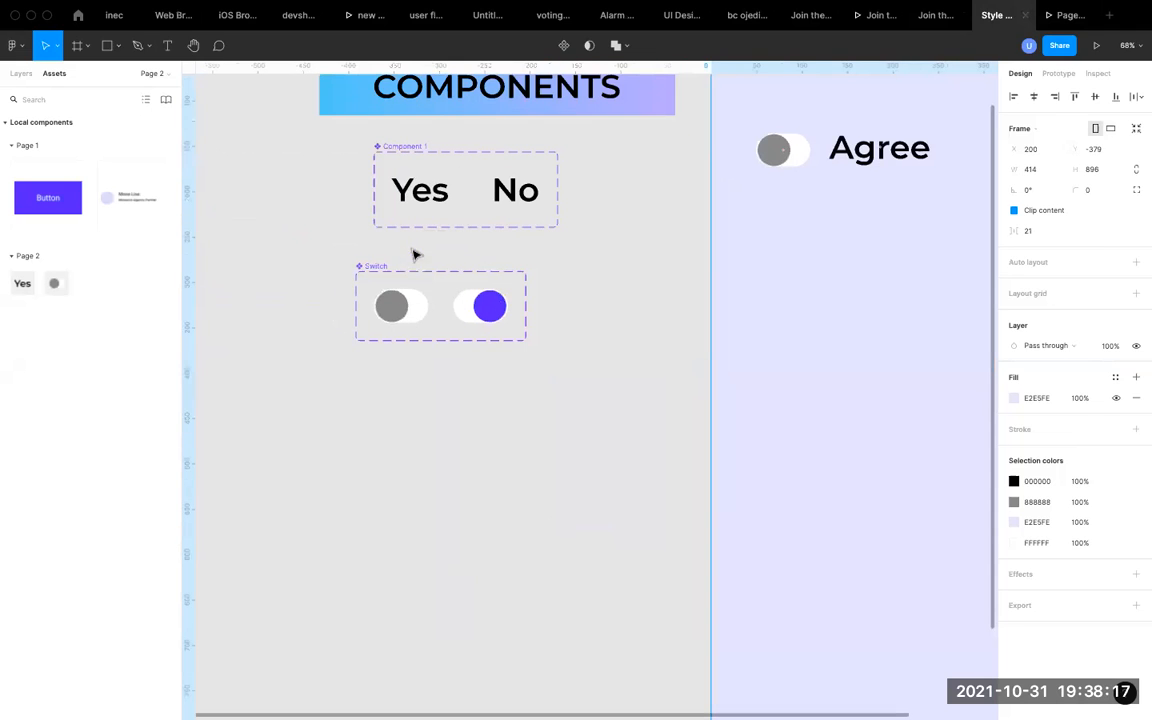
pyautogui.click(414, 312)
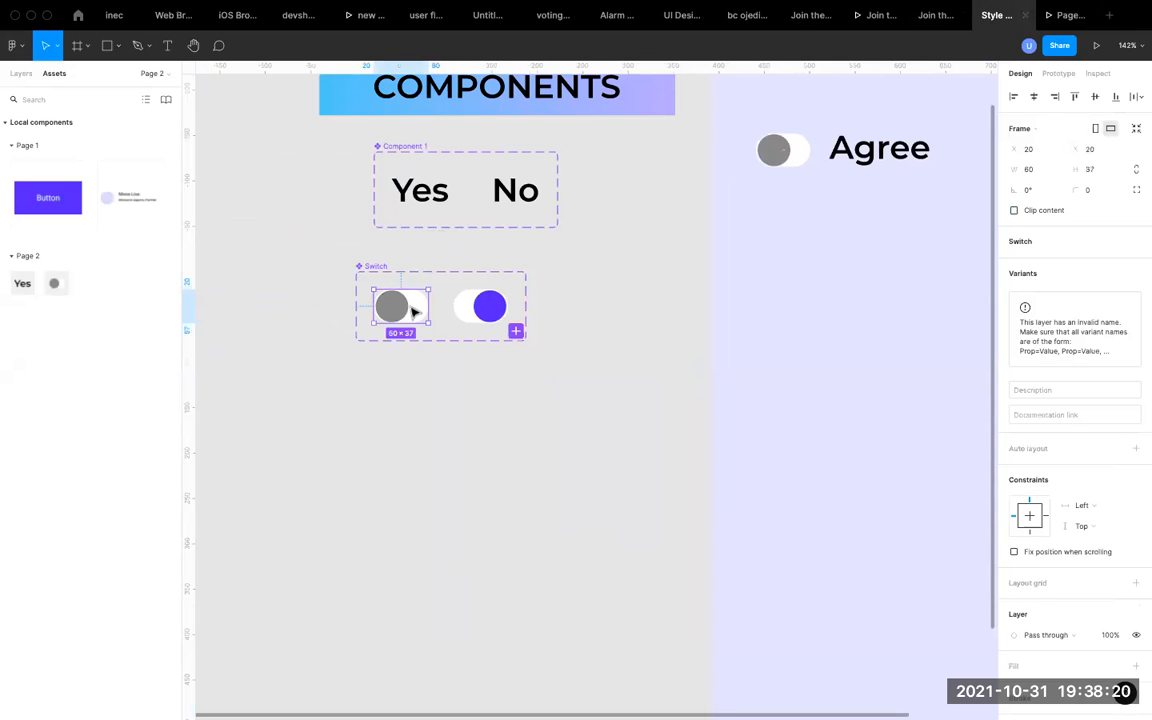
pyautogui.click(480, 312)
pyautogui.click(372, 268)
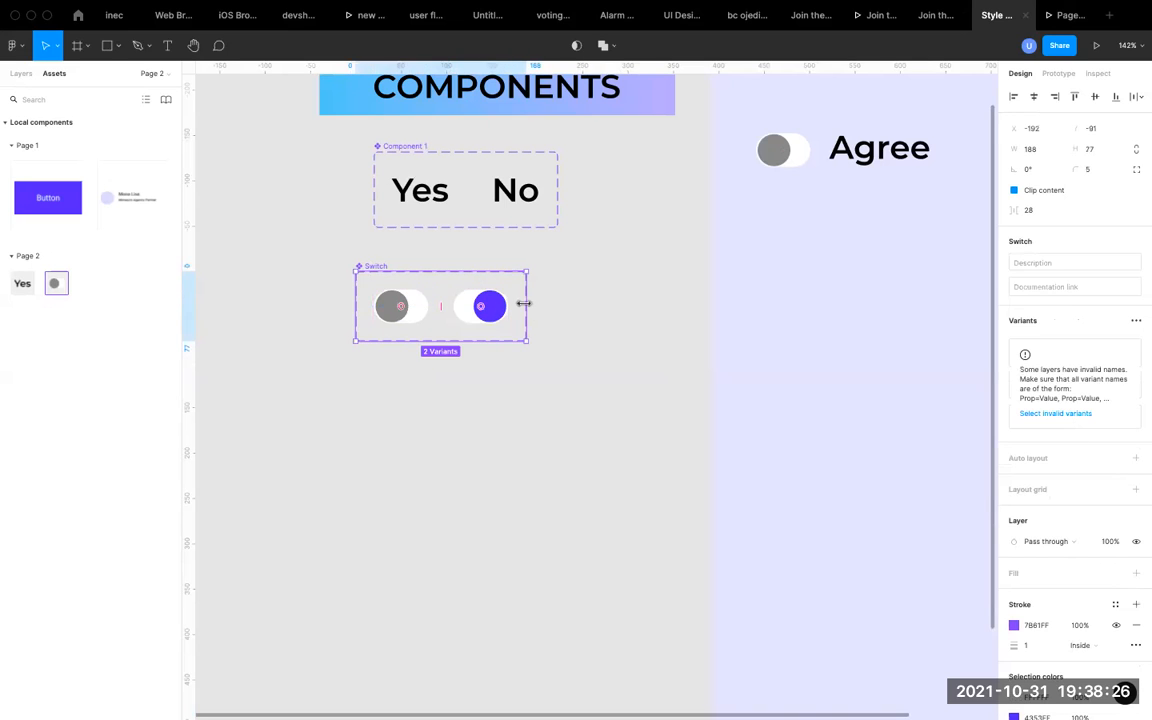
pyautogui.click(492, 312)
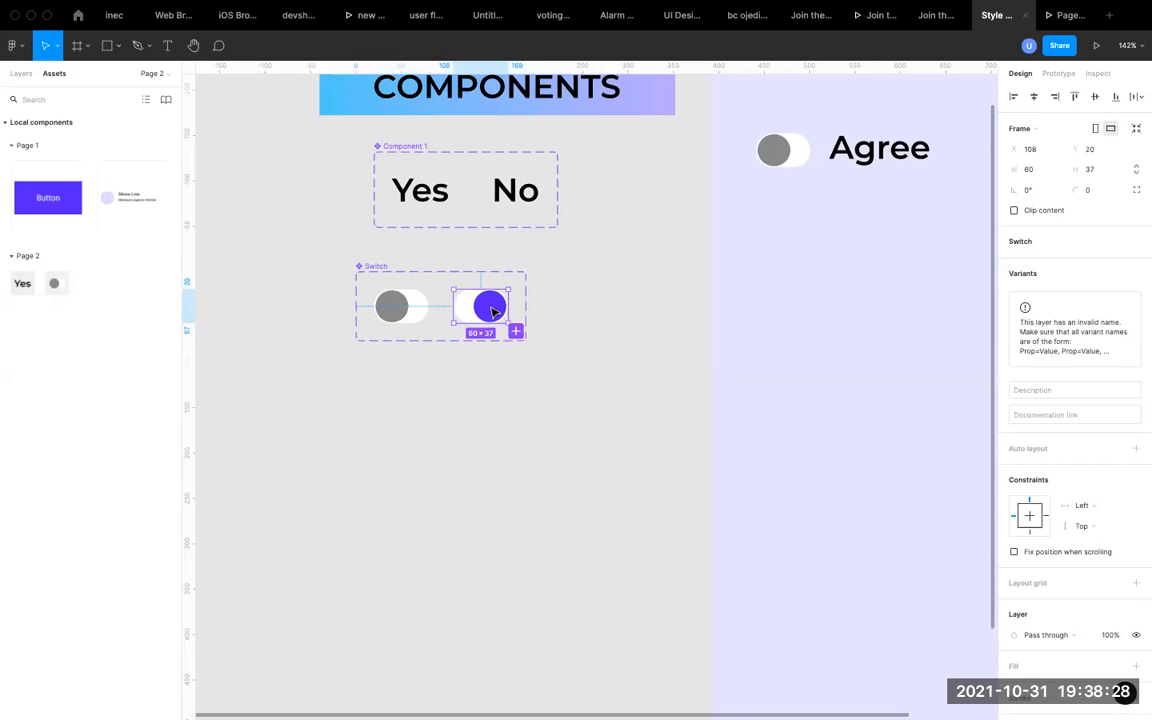
pyautogui.click(373, 267)
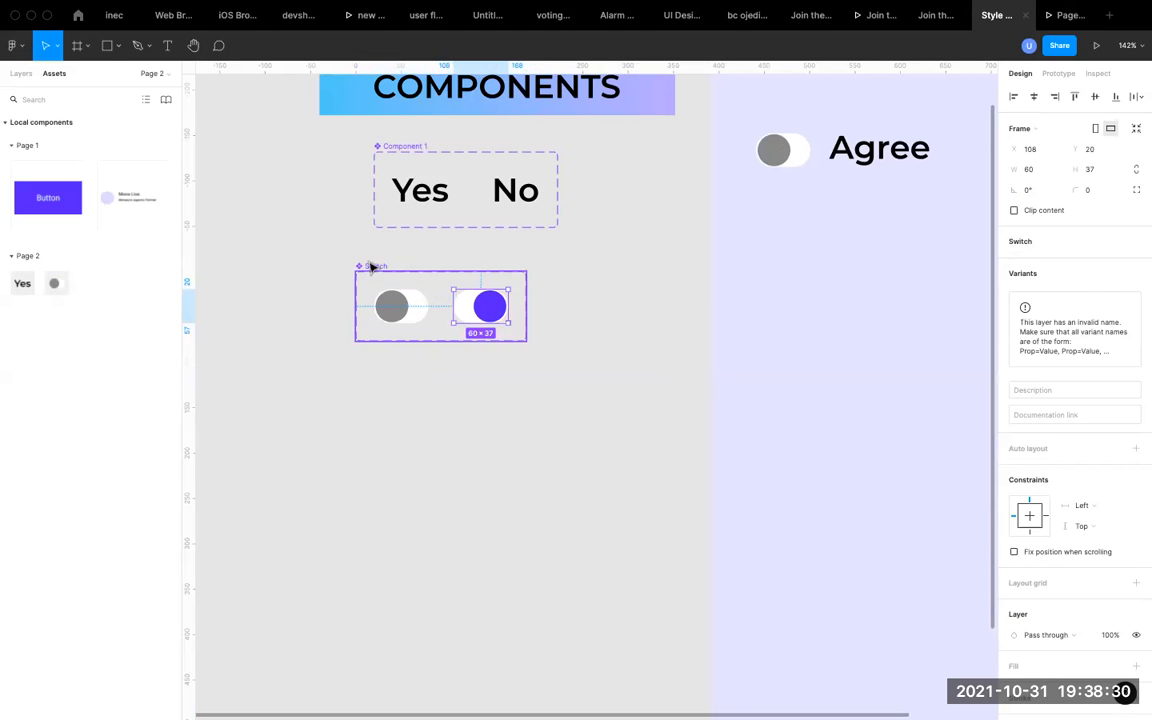
pyautogui.moveTo(537, 306); pyautogui.dragTo(628, 306)
# Duplicate the grey off variant beside the purple one and fill the copy's track with light grey D8D8D8.
pyautogui.click(418, 318)
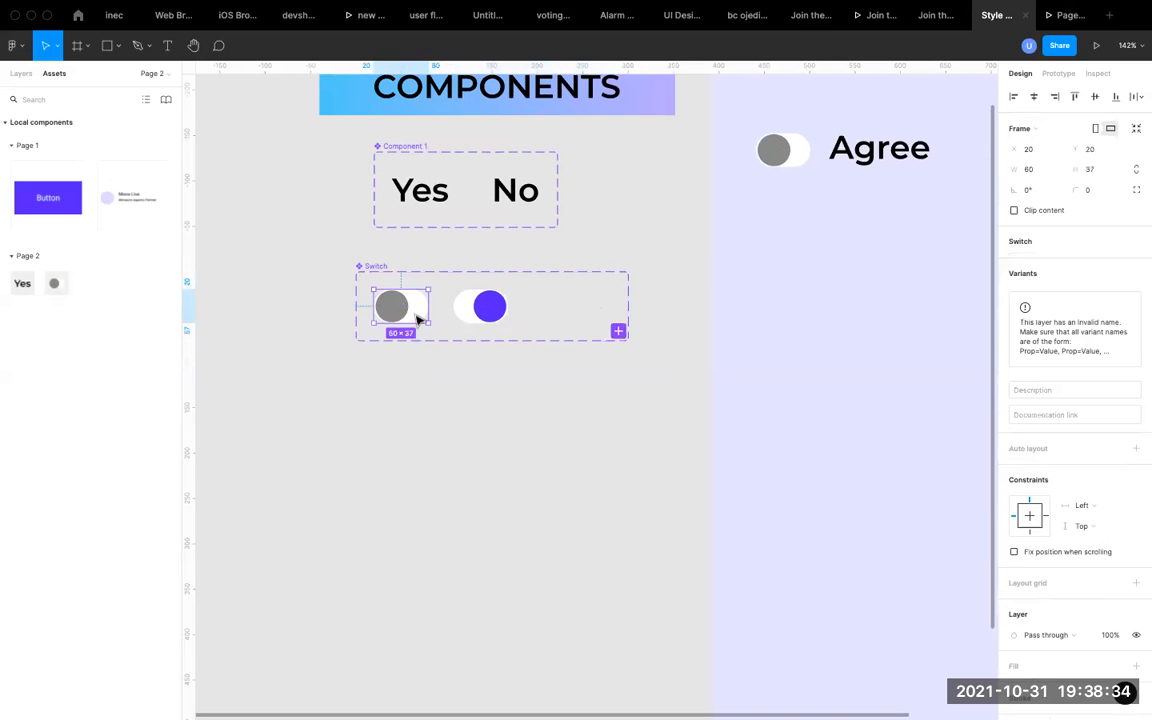
pyautogui.press('super+d')
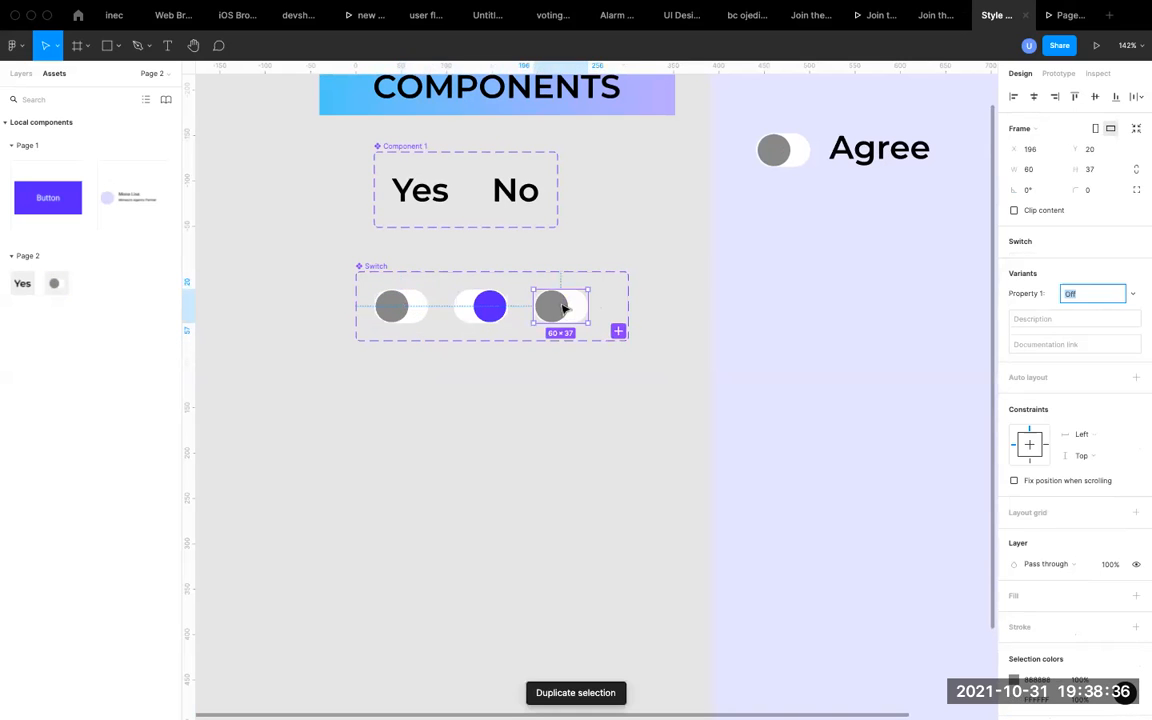
pyautogui.scroll(3, 560, 309)
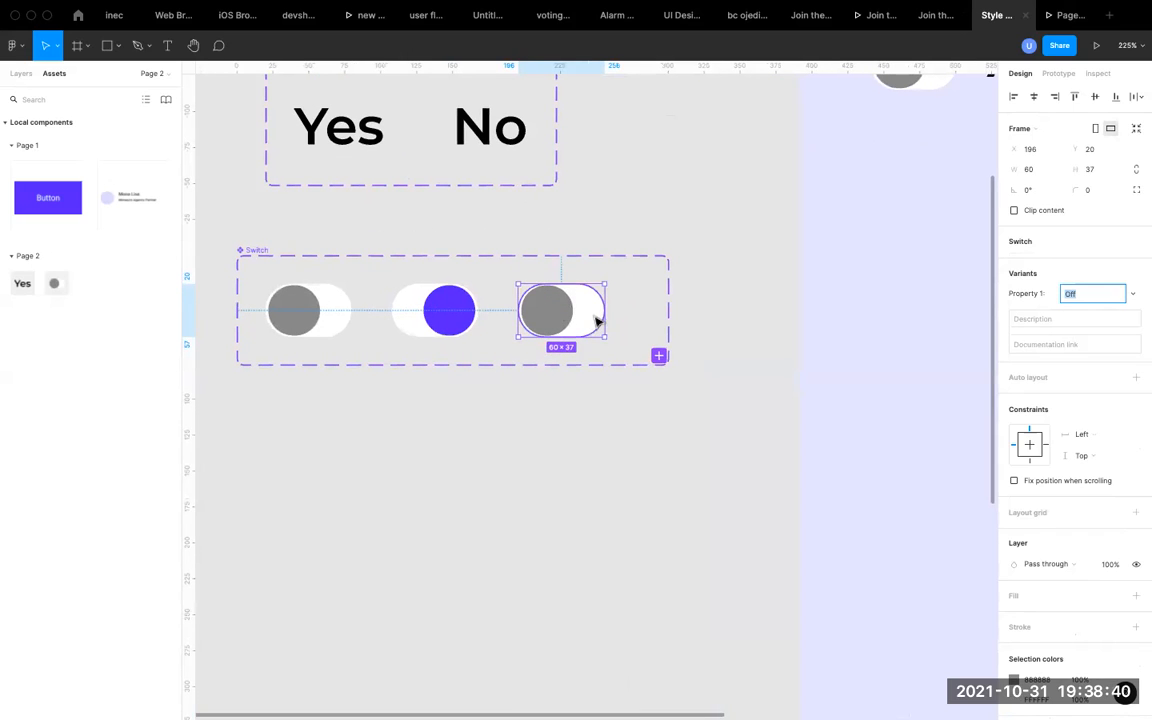
pyautogui.click(599, 321)
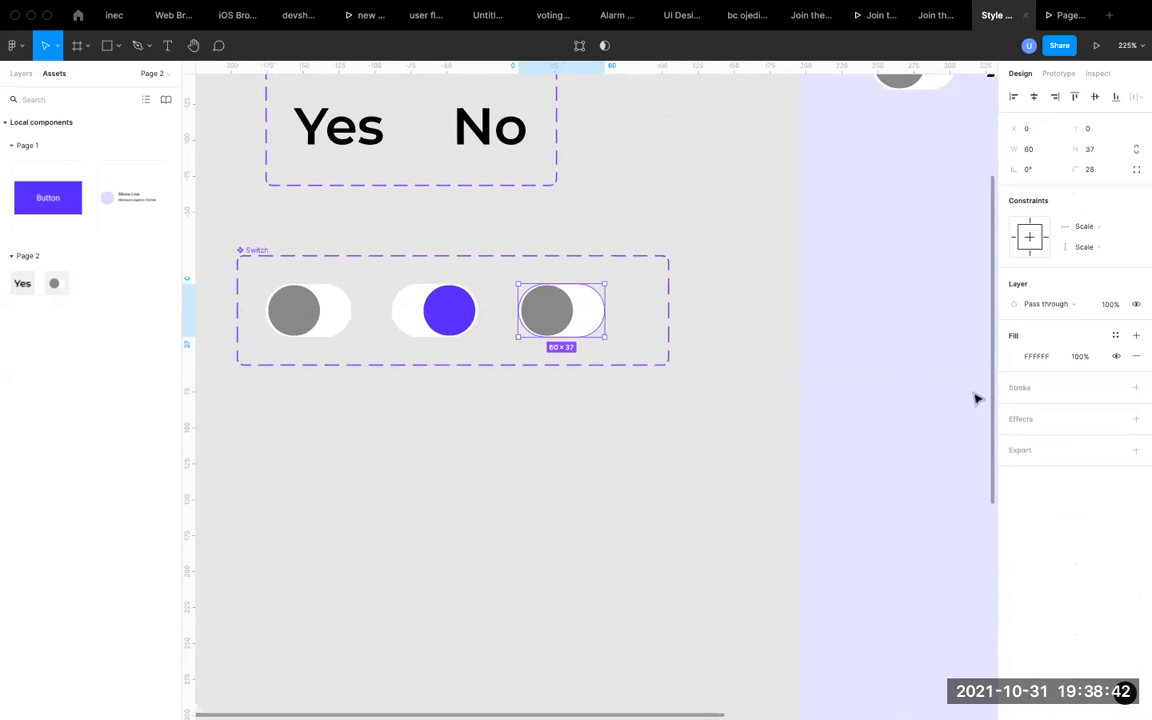
pyautogui.click(1016, 357)
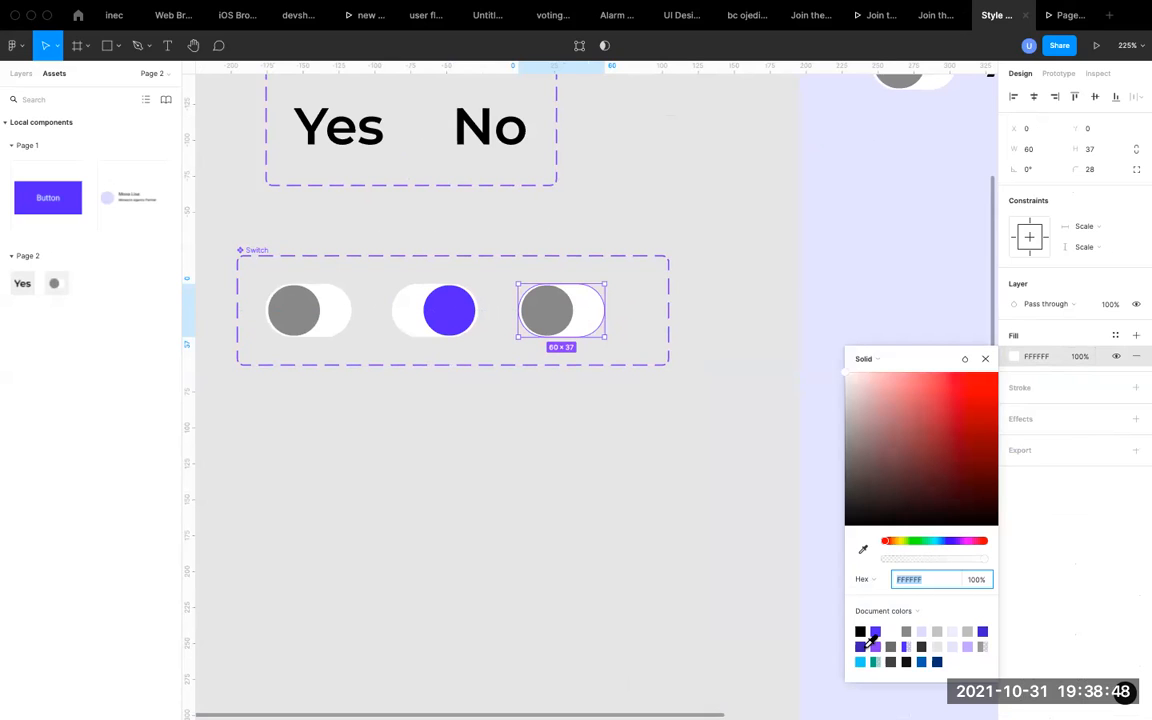
pyautogui.click(937, 631)
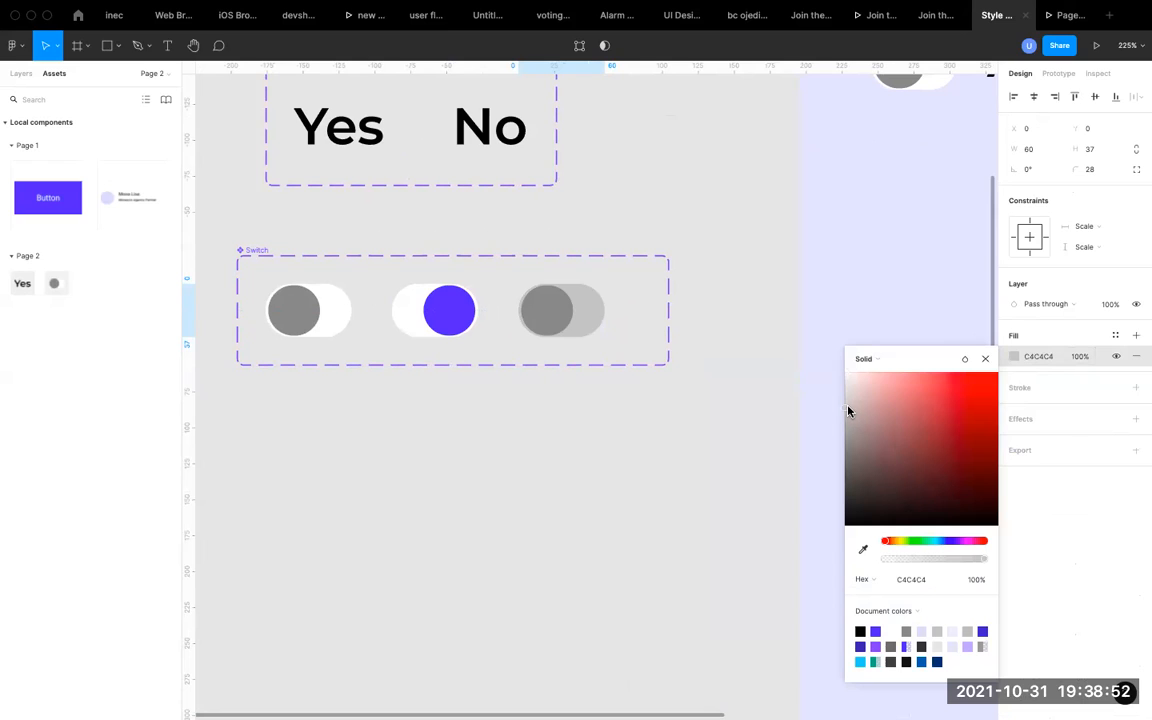
pyautogui.click(846, 395)
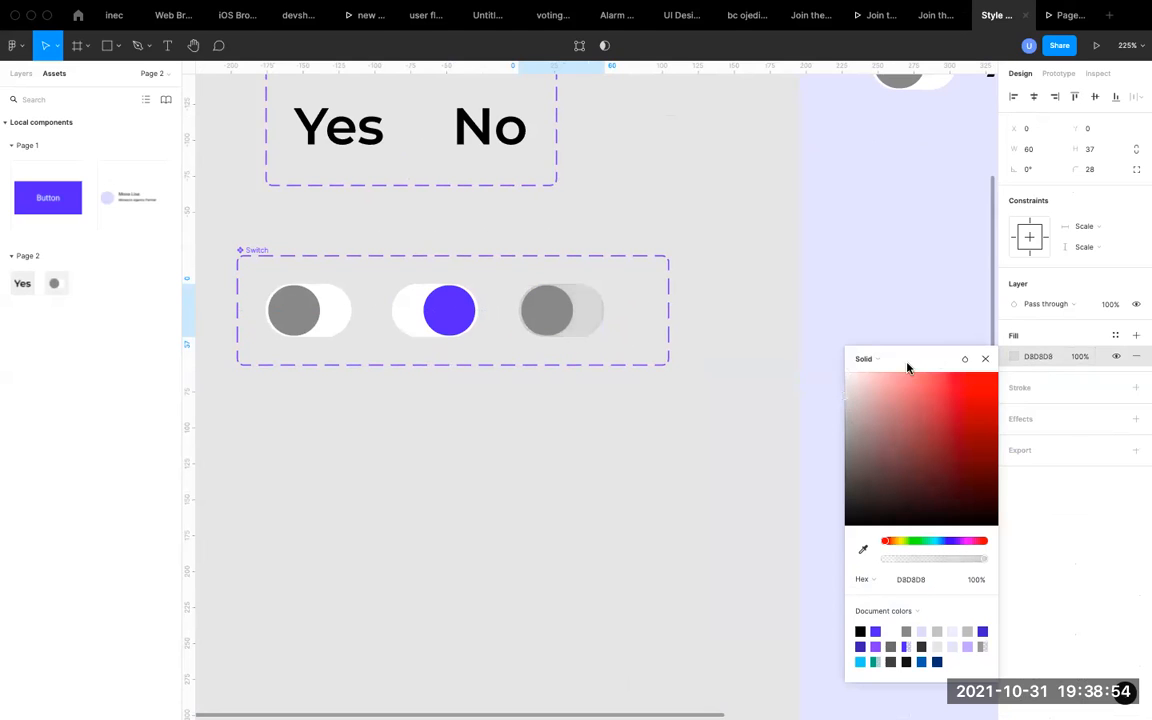
pyautogui.click(985, 358)
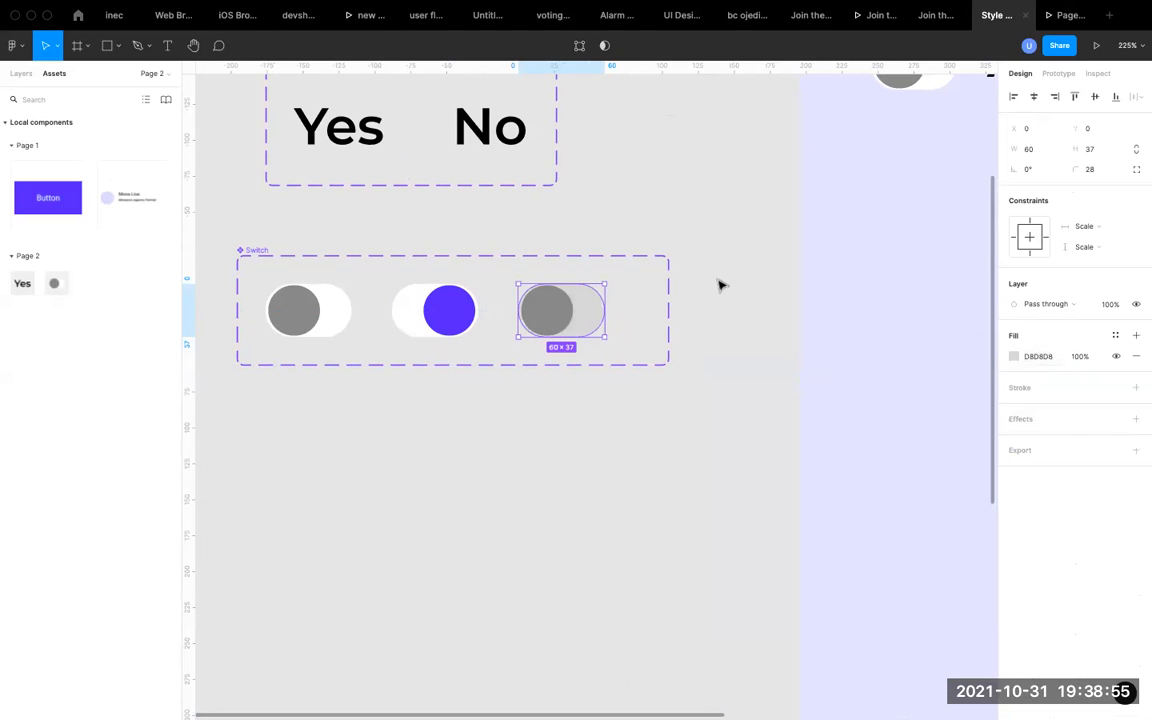
# Check the Agree switch in the prototype preview and return to the Style Guides design file.
pyautogui.click(337, 316)
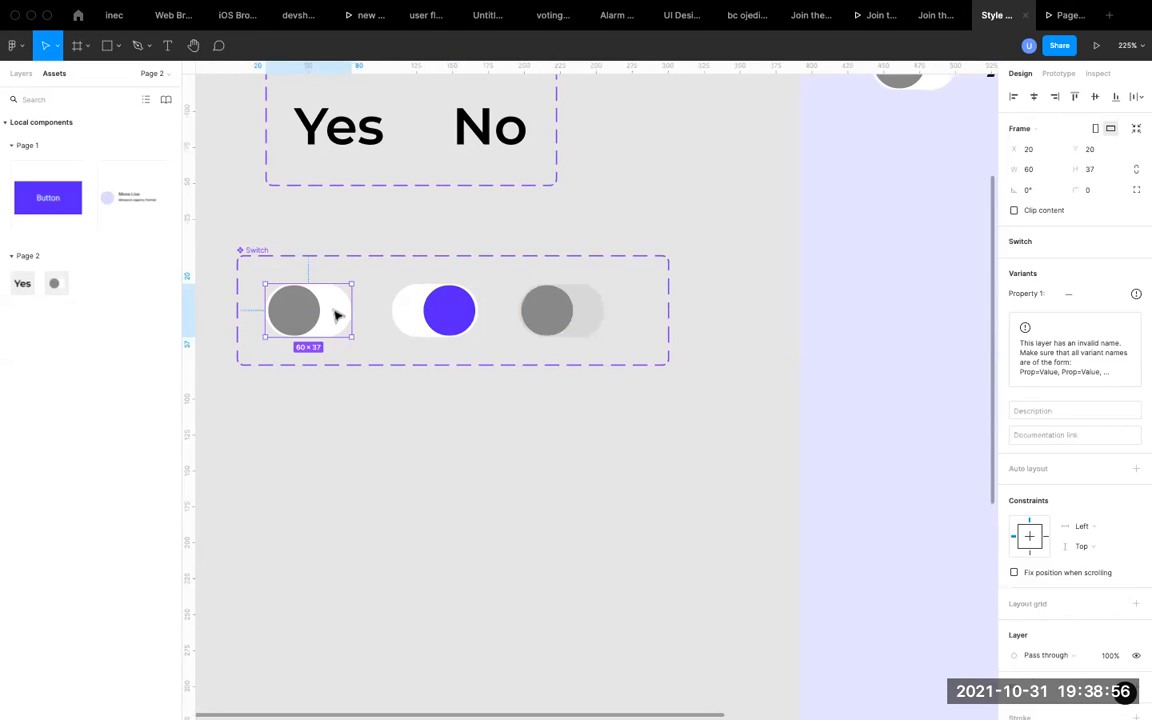
pyautogui.click(1059, 15)
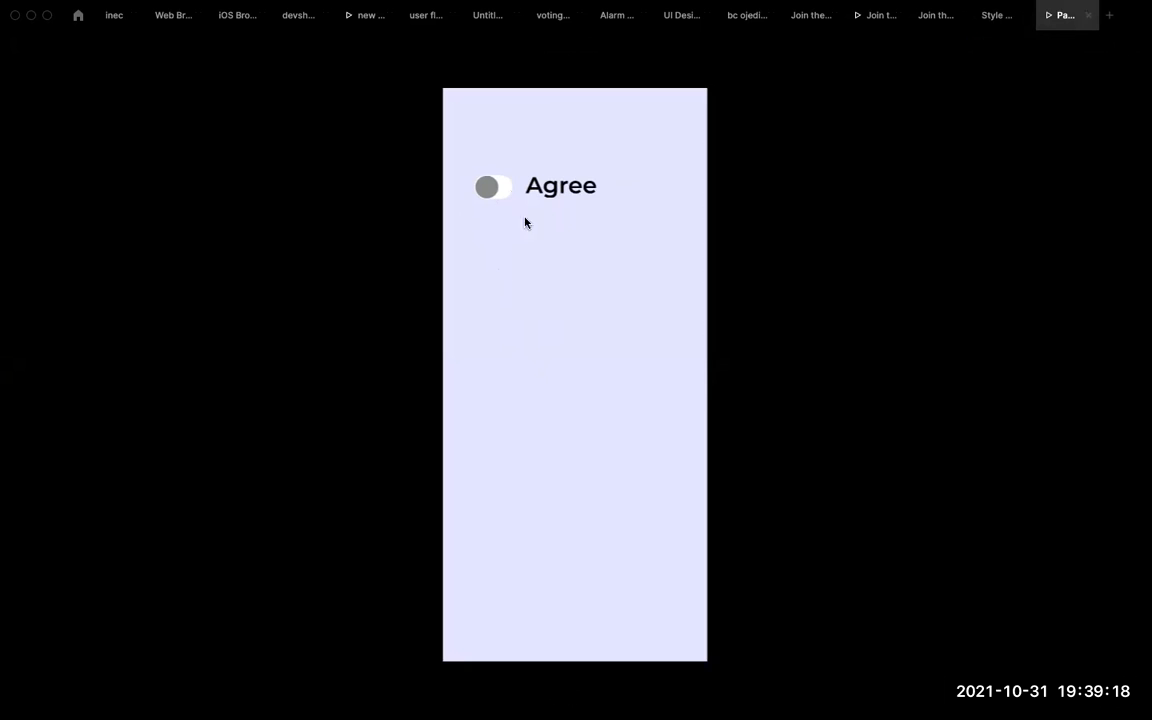
pyautogui.click(993, 16)
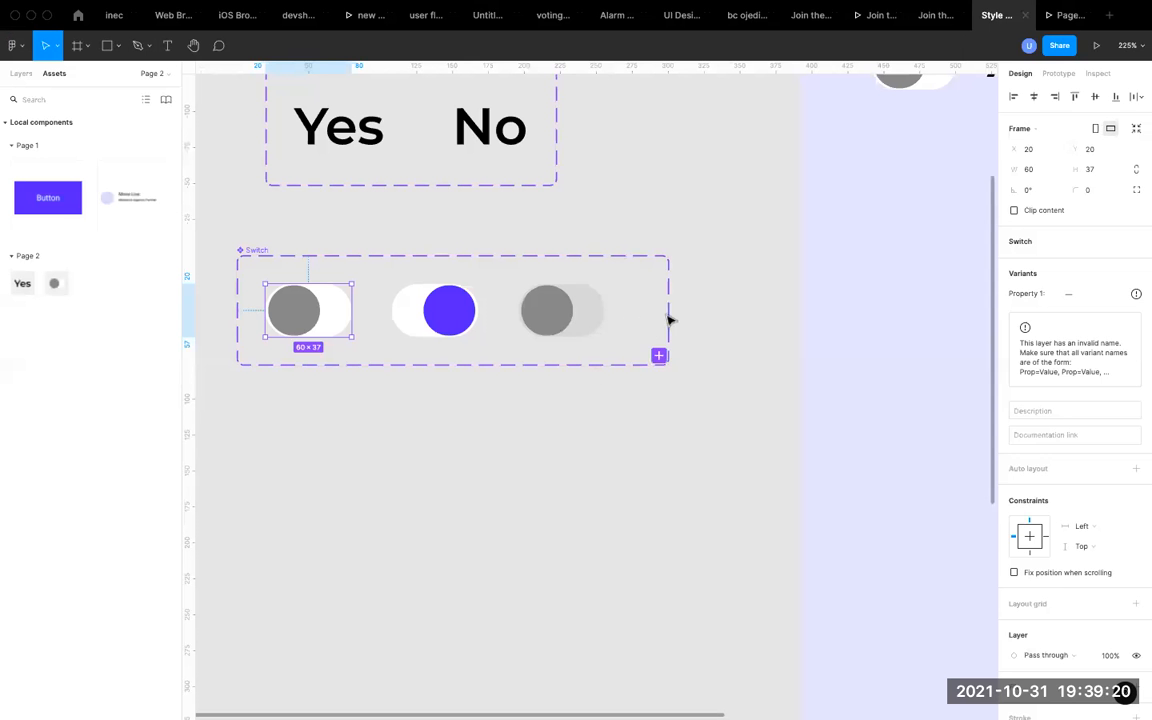
# Show the first grey variant's prototype interactions and examine the connections between the off and on variants.
pyautogui.click(566, 318)
pyautogui.click(334, 324)
pyautogui.click(1058, 73)
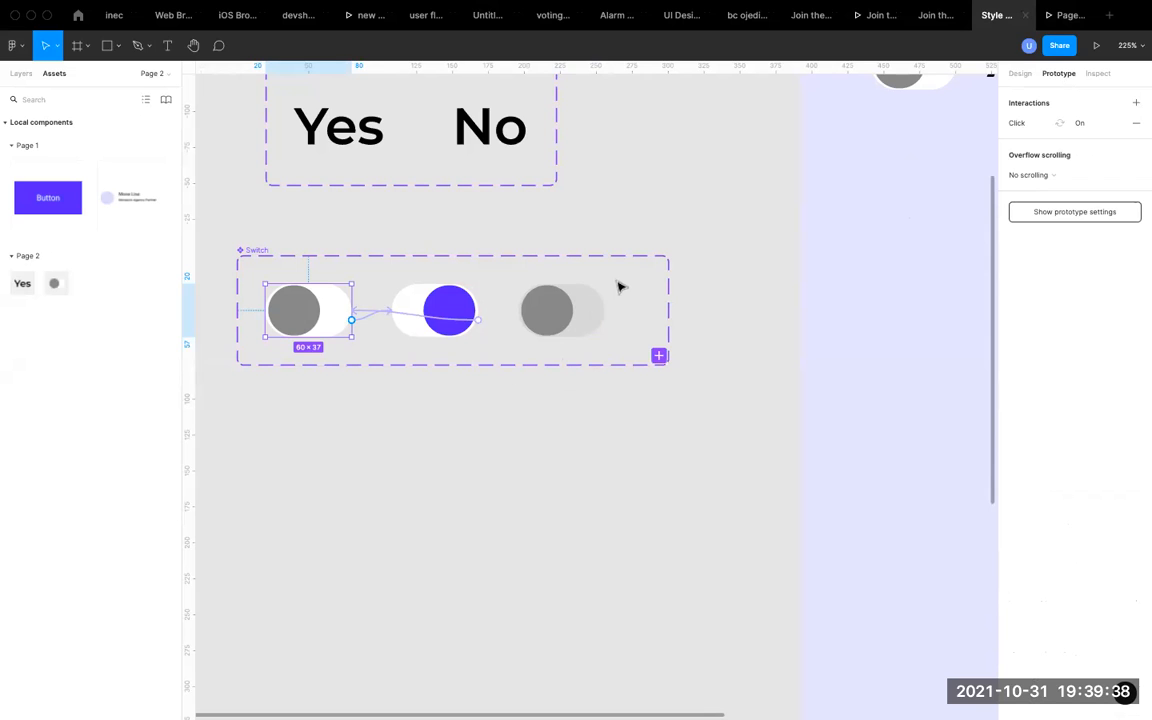
pyautogui.hscroll(-2, 428, 279)
pyautogui.scroll(1, 428, 279)
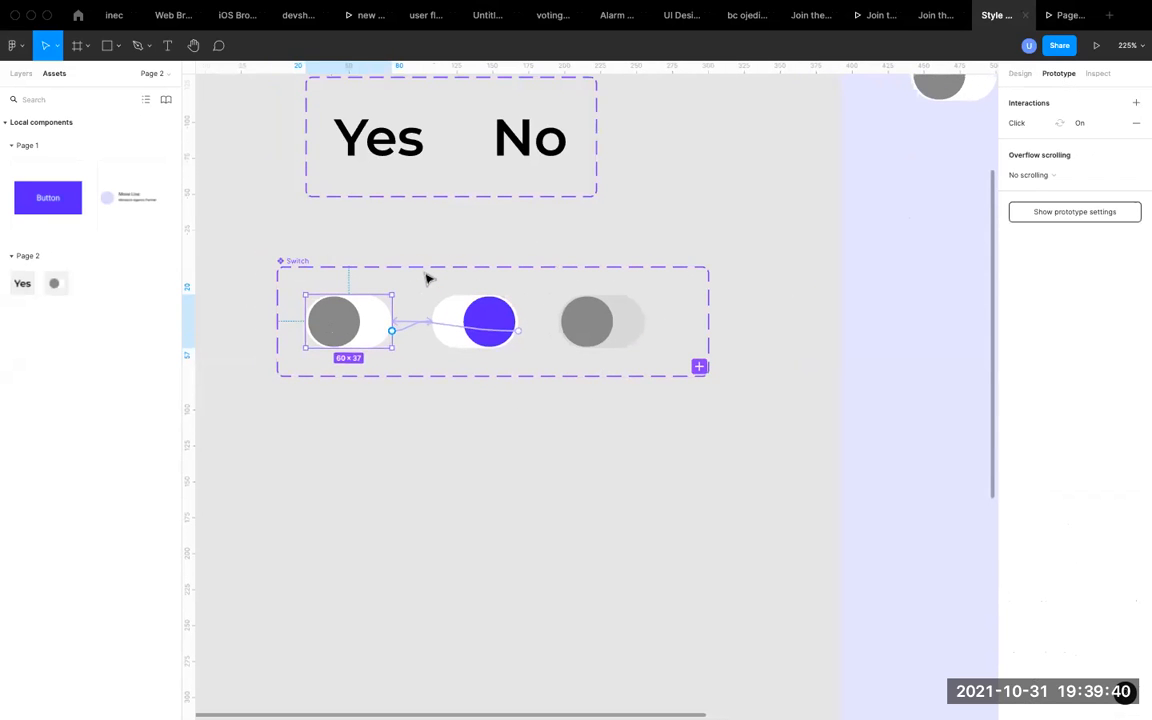
pyautogui.scroll(3, 428, 279)
pyautogui.scroll(-2, 428, 279)
pyautogui.hscroll(-1, 428, 279)
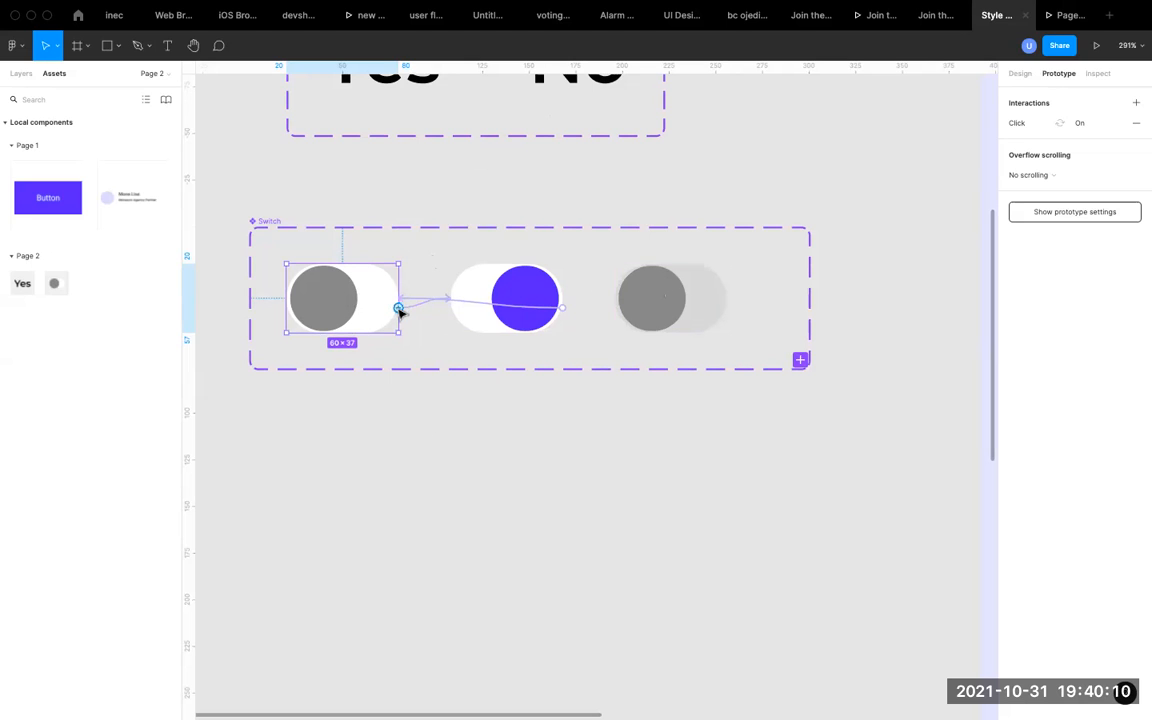
pyautogui.scroll(5, 390, 302)
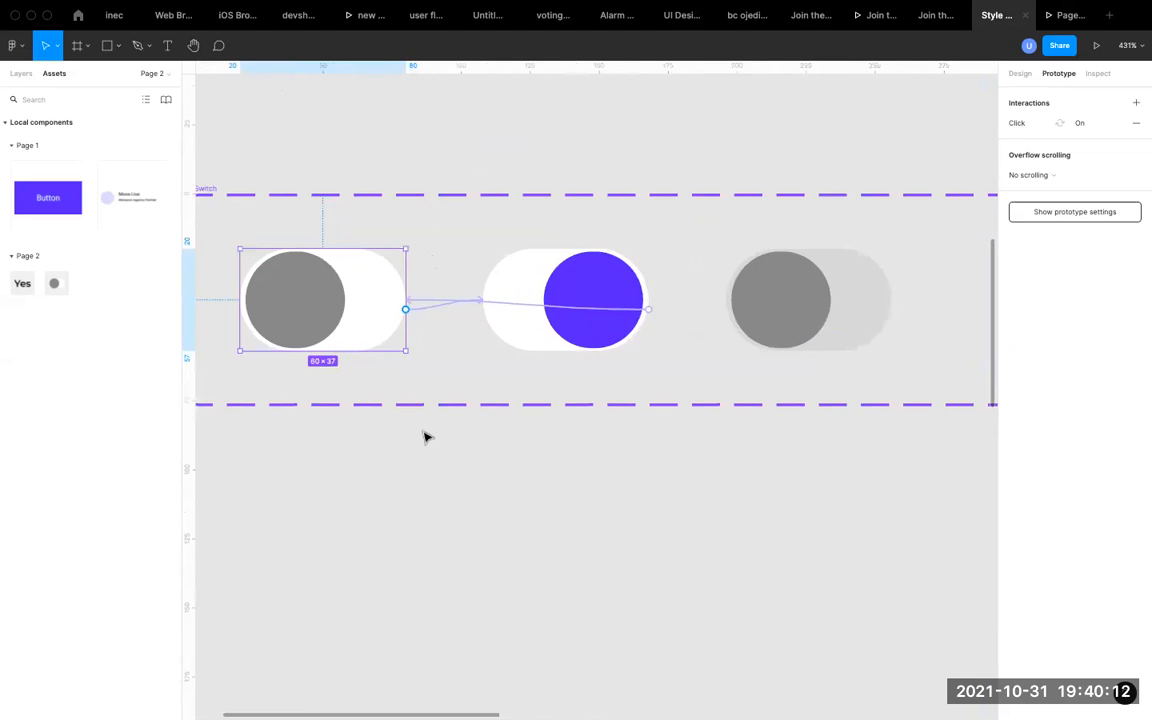
# Connect the first grey variant to the light-grey-track variant with an On drag interaction that changes Property 1 to Off.
pyautogui.click(424, 437)
pyautogui.click(366, 312)
pyautogui.scroll(-6, 368, 308)
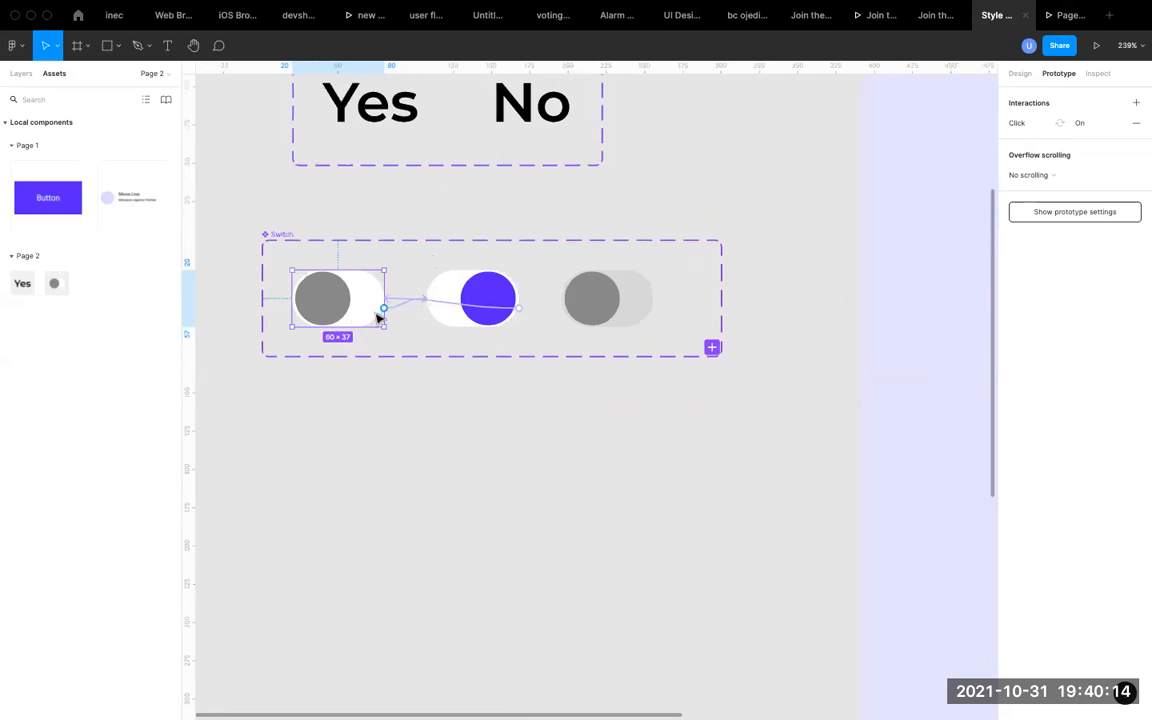
pyautogui.moveTo(384, 309); pyautogui.dragTo(589, 298)
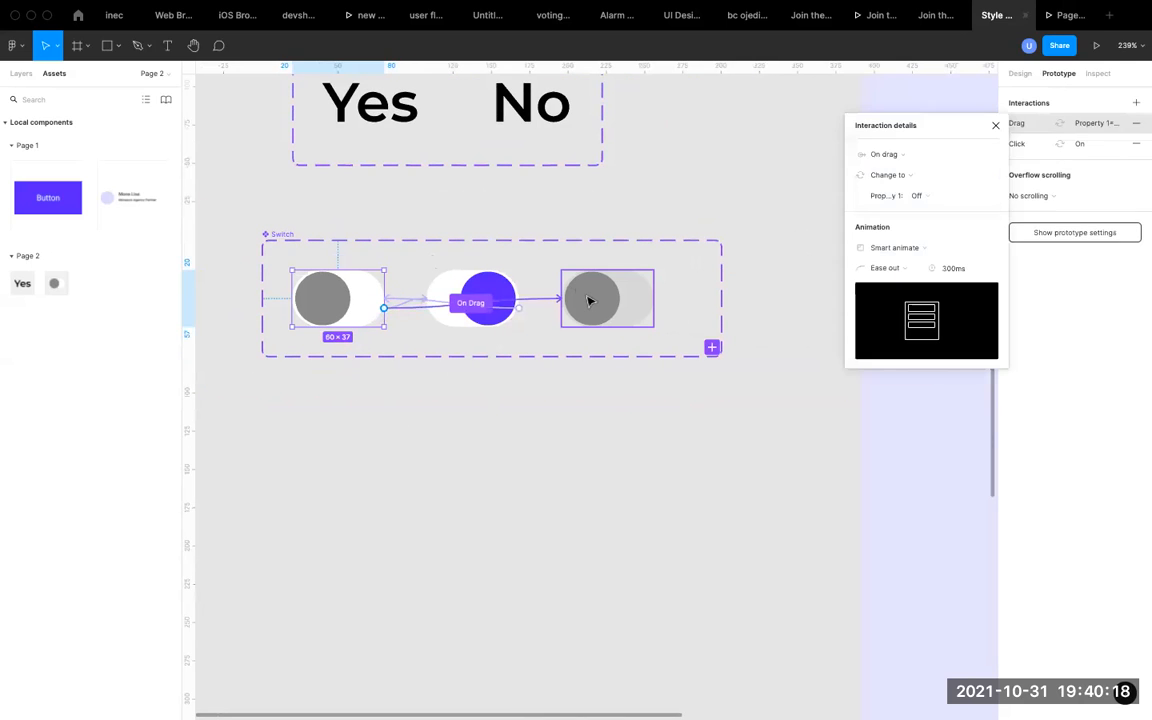
pyautogui.click(921, 155)
pyautogui.click(921, 155)
pyautogui.click(920, 154)
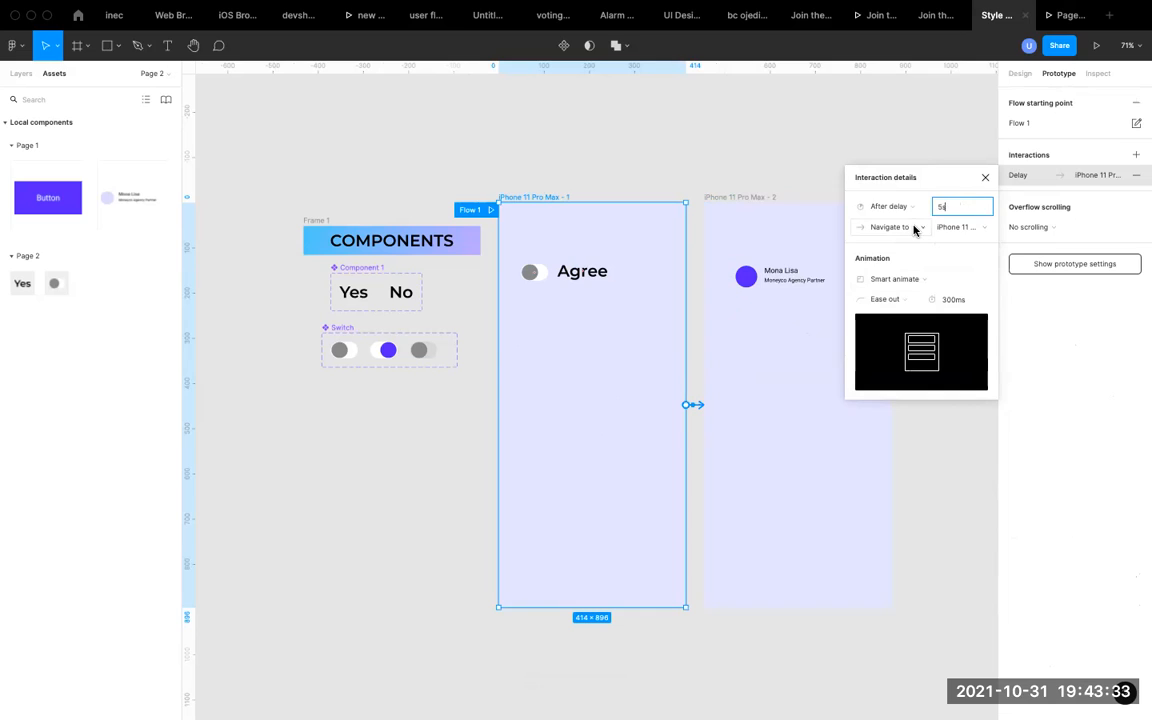
# Set the action of the iPhone 11 Pro Max - 1 frame's delay interaction to Navigate to.
pyautogui.click(914, 230)
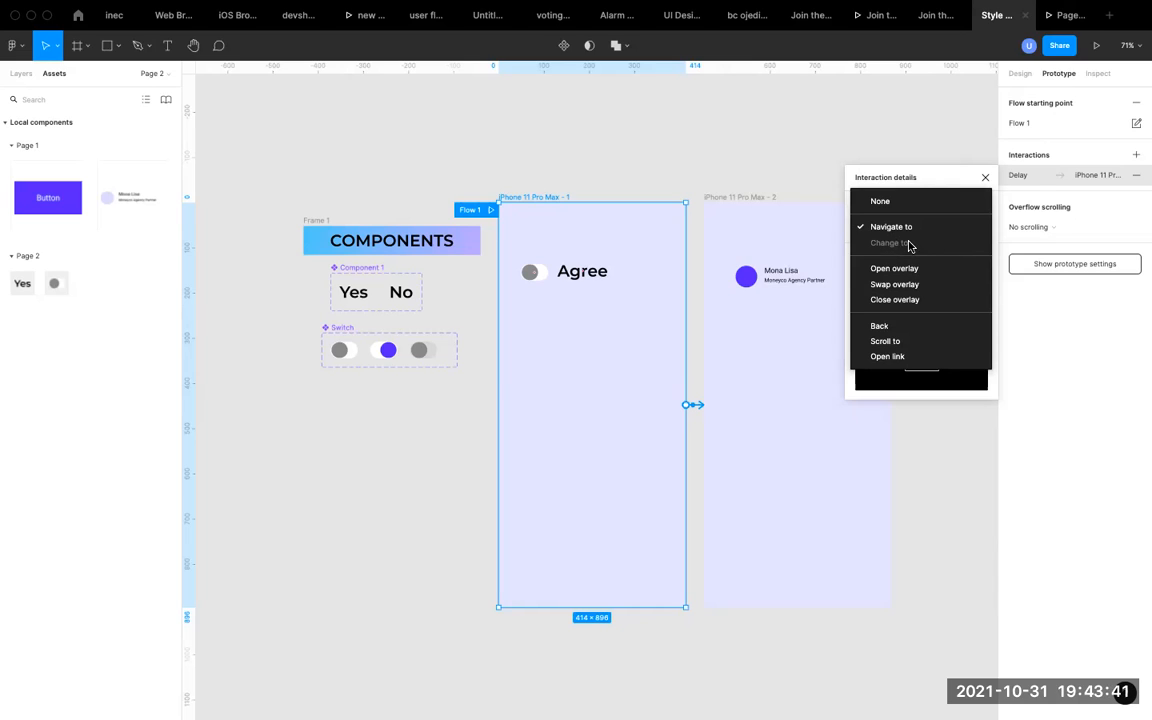
pyautogui.click(900, 228)
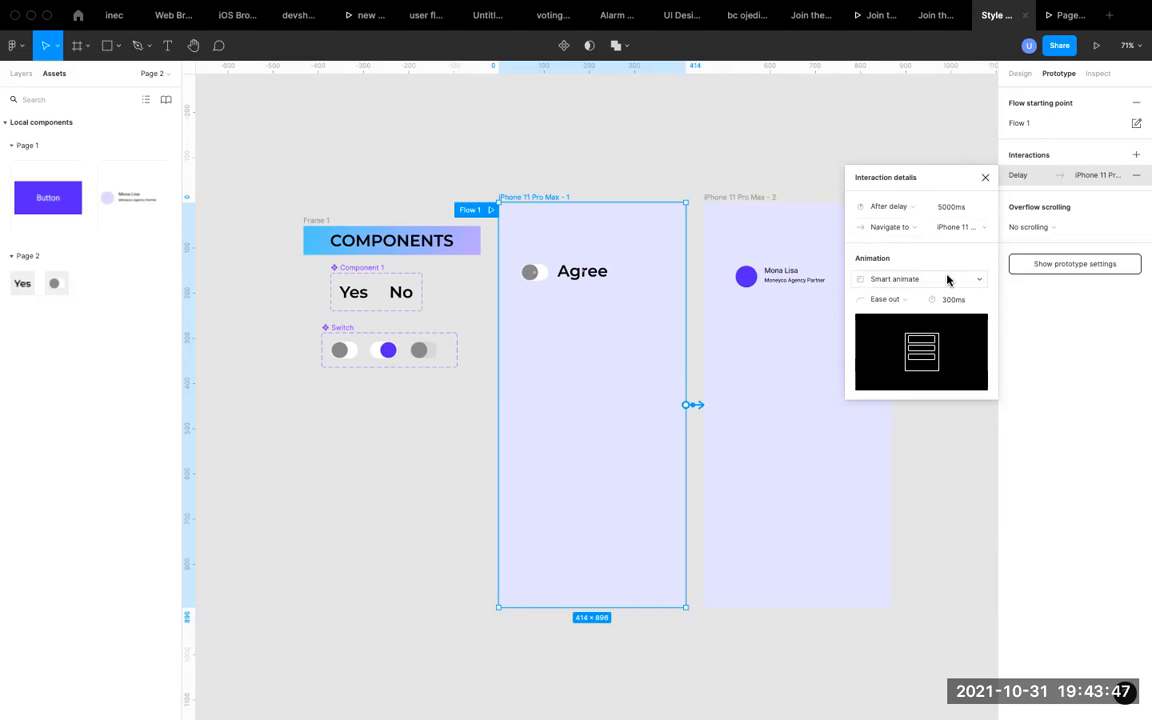
# Play the prototype preview to check the delayed transition between the two phone frames, and return to the Style Guides design file.
pyautogui.click(984, 179)
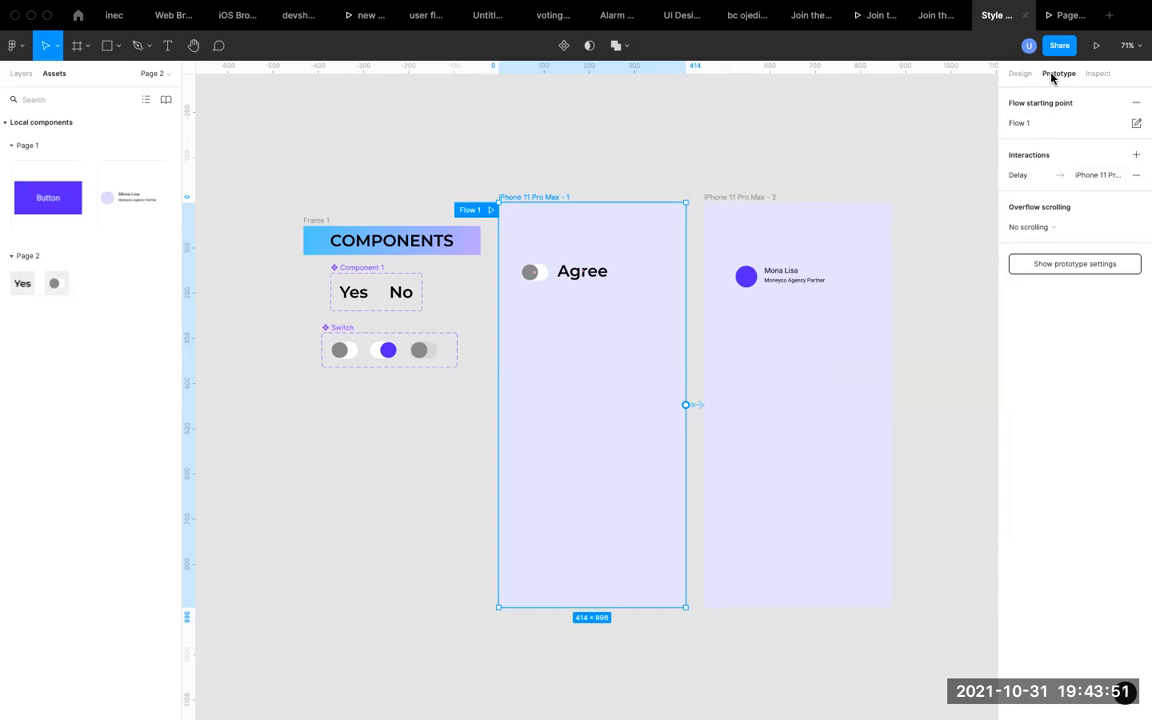
pyautogui.click(1062, 17)
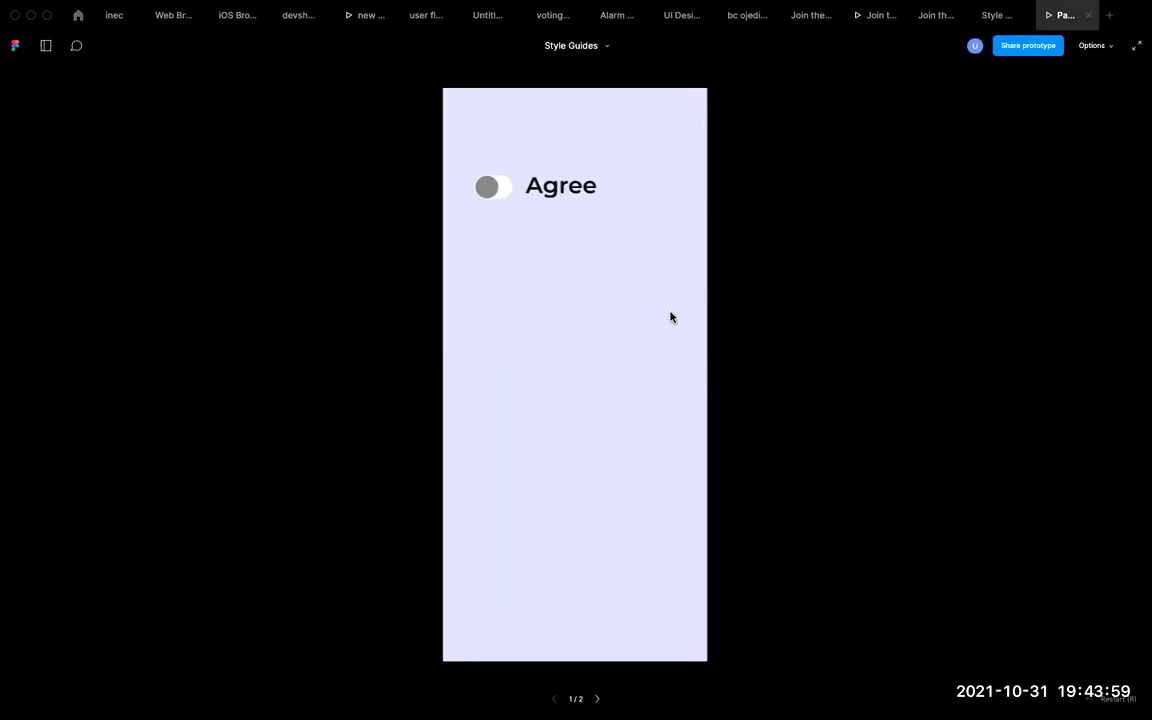
pyautogui.press('Right')
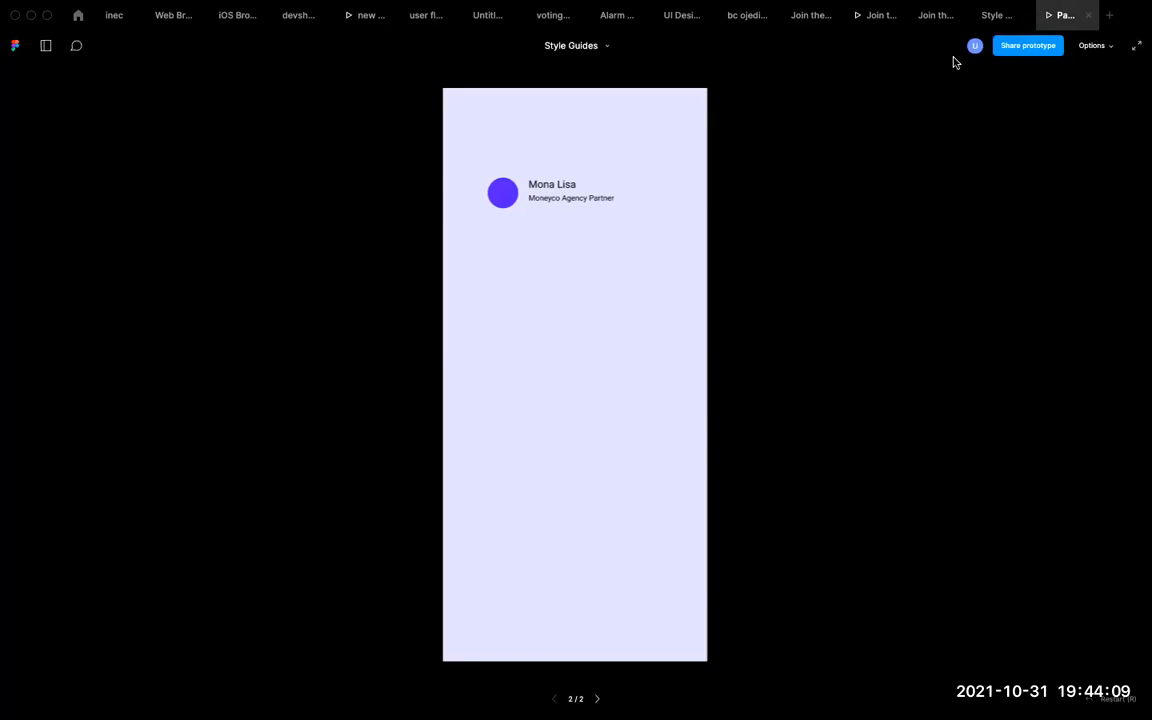
pyautogui.click(993, 16)
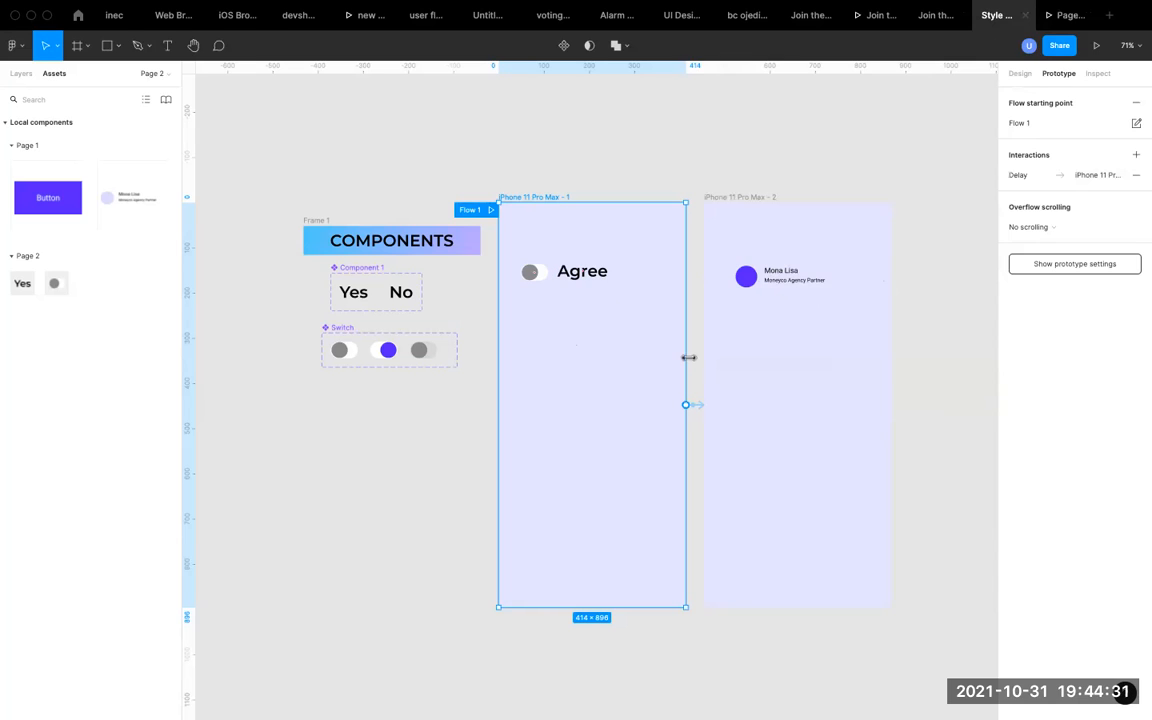
pyautogui.click(415, 525)
pyautogui.scroll(-1, 585, 372)
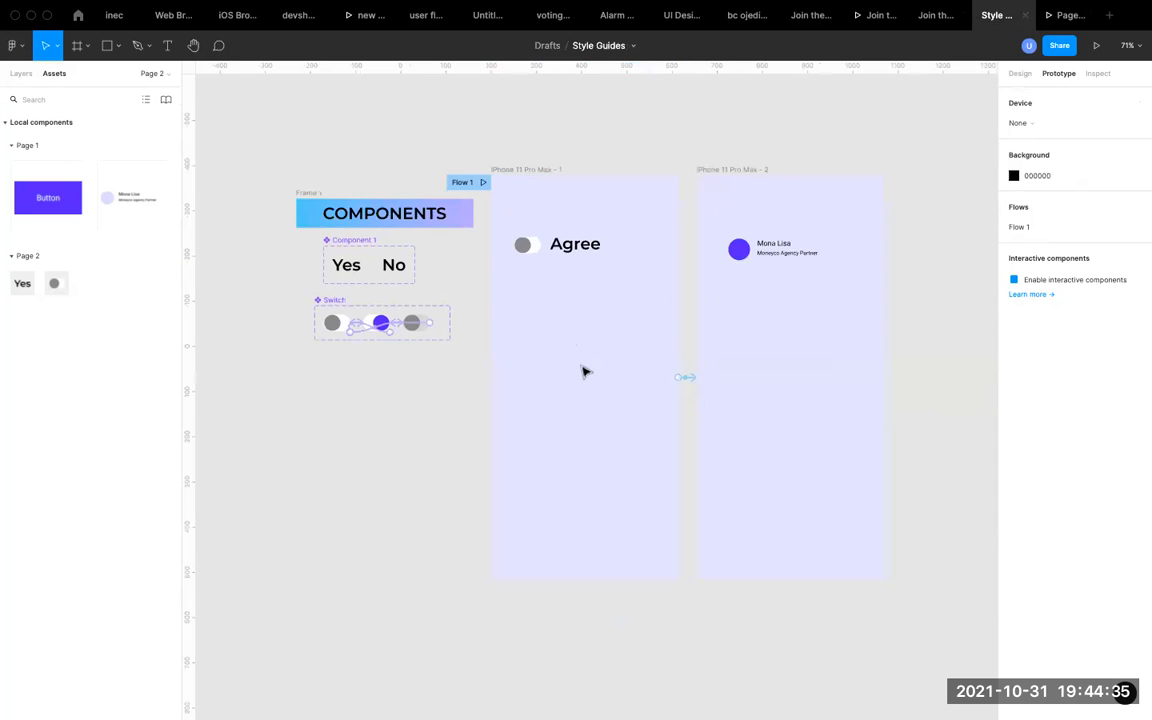
pyautogui.scroll(-2, 584, 373)
pyautogui.scroll(-3, 640, 443)
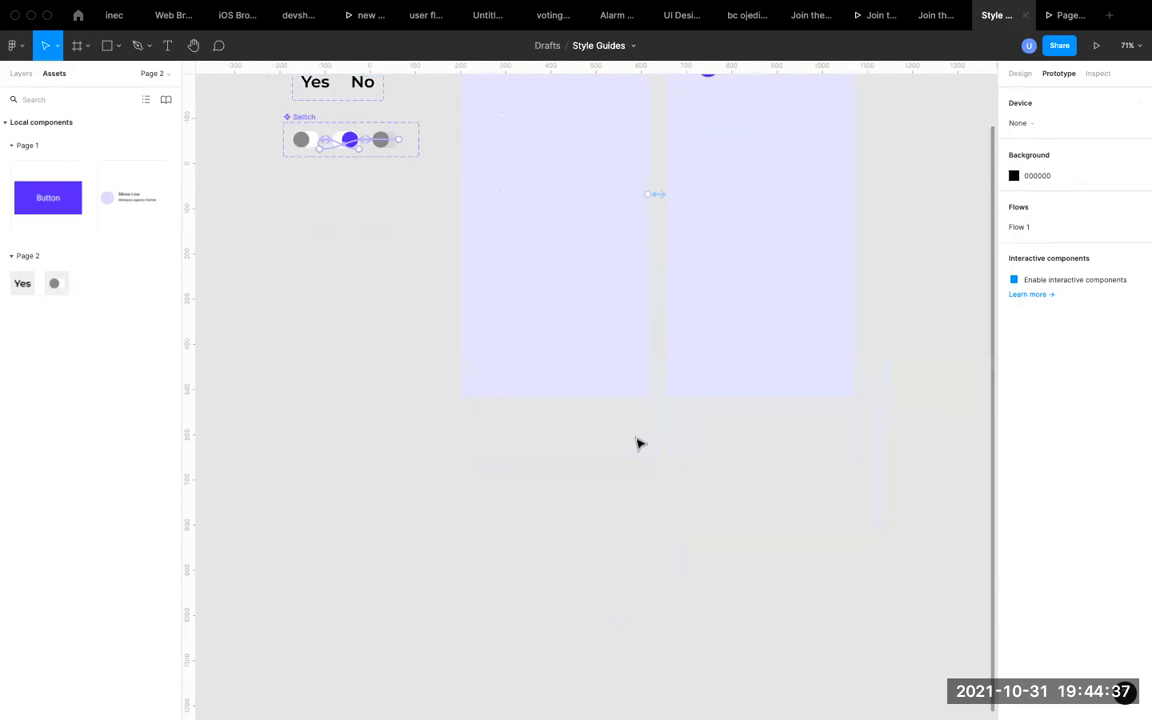
pyautogui.scroll(-1, 640, 443)
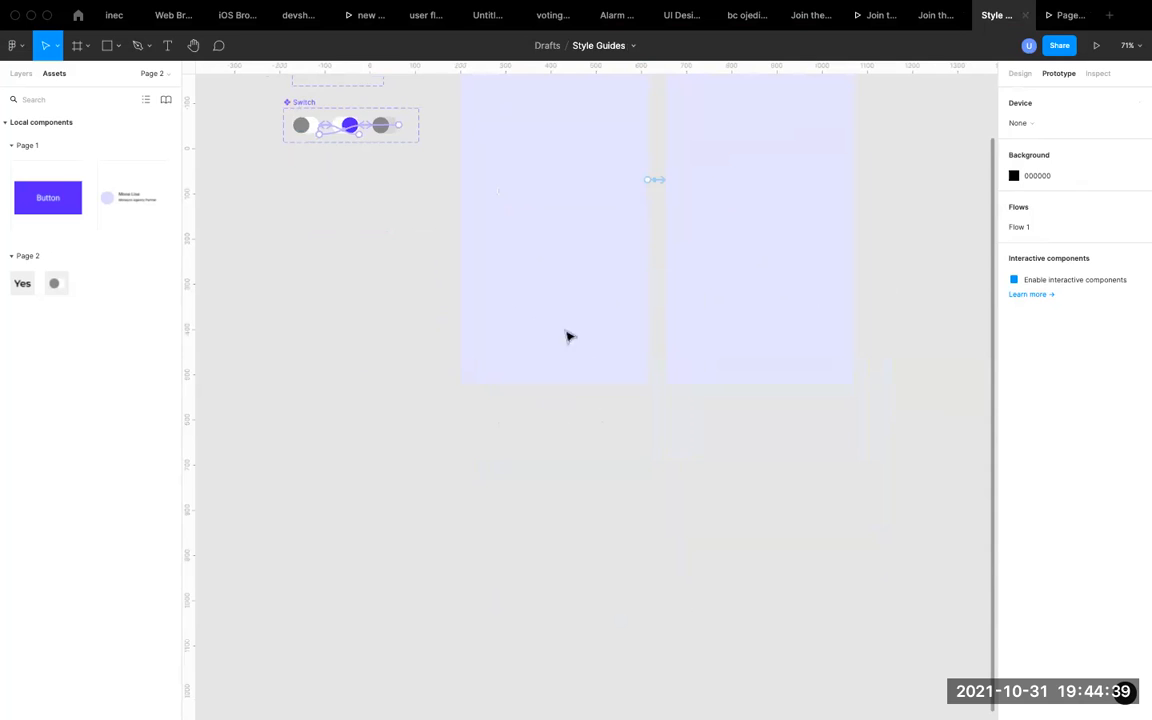
pyautogui.scroll(3, 568, 287)
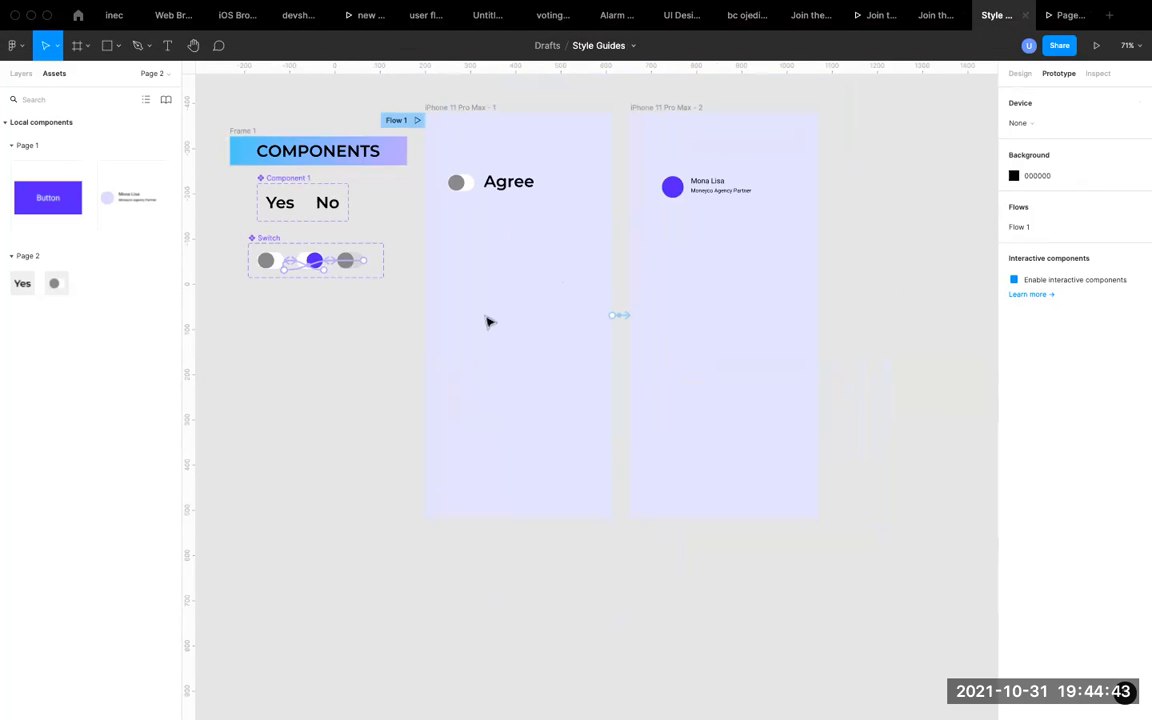
pyautogui.scroll(1, 561, 246)
pyautogui.scroll(1, 561, 246)
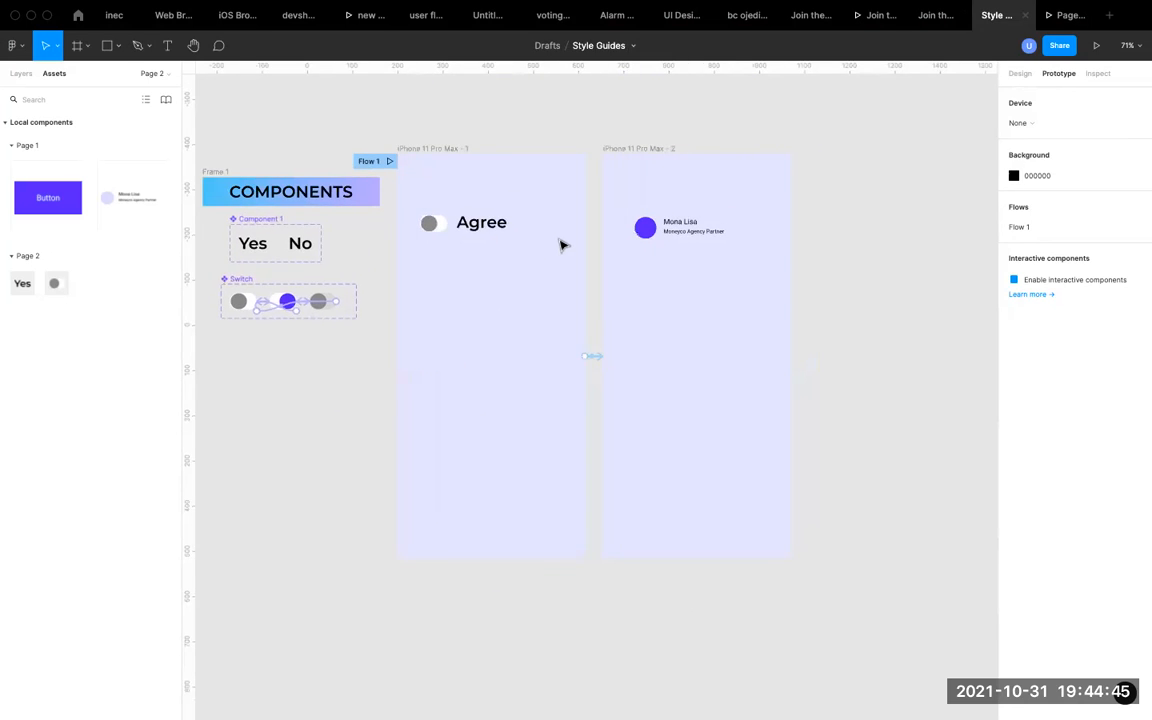
pyautogui.scroll(2, 561, 246)
pyautogui.scroll(-2, 561, 246)
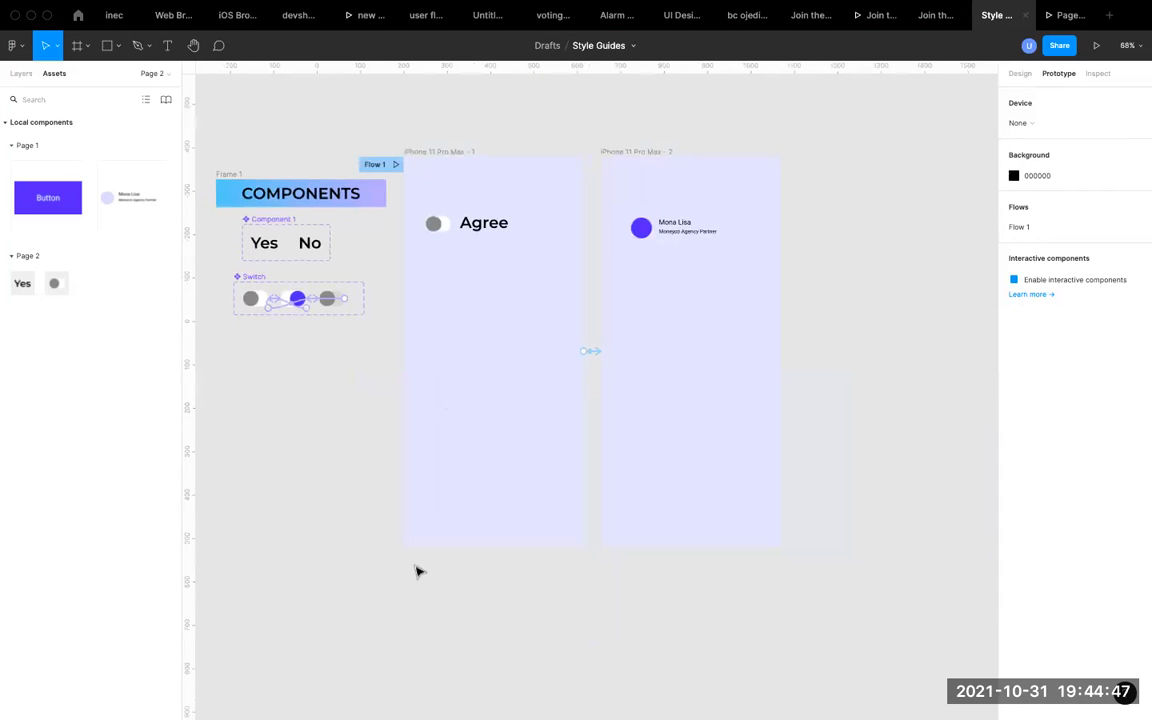
pyautogui.scroll(-3, 417, 571)
pyautogui.scroll(2, 417, 571)
pyautogui.hscroll(2, 417, 571)
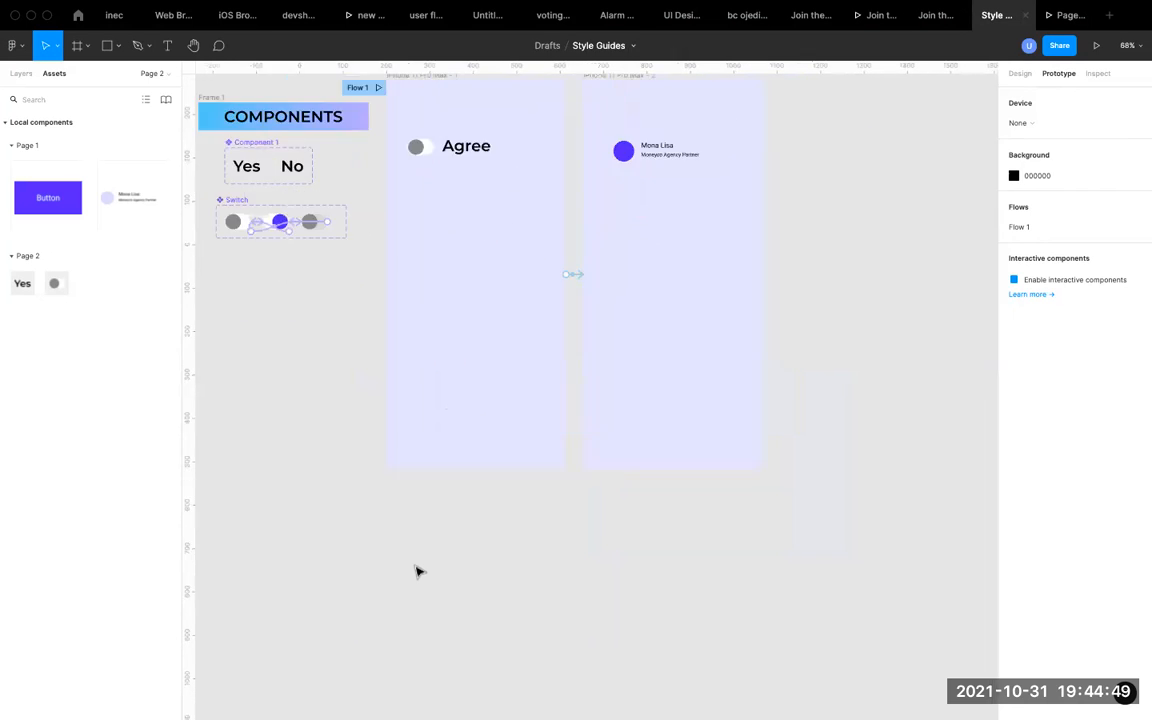
# Add a text layer reading 3, 2, 1, 0 on separate lines below the iPhone 11 Pro Max - 1 frame.
pyautogui.click(166, 50)
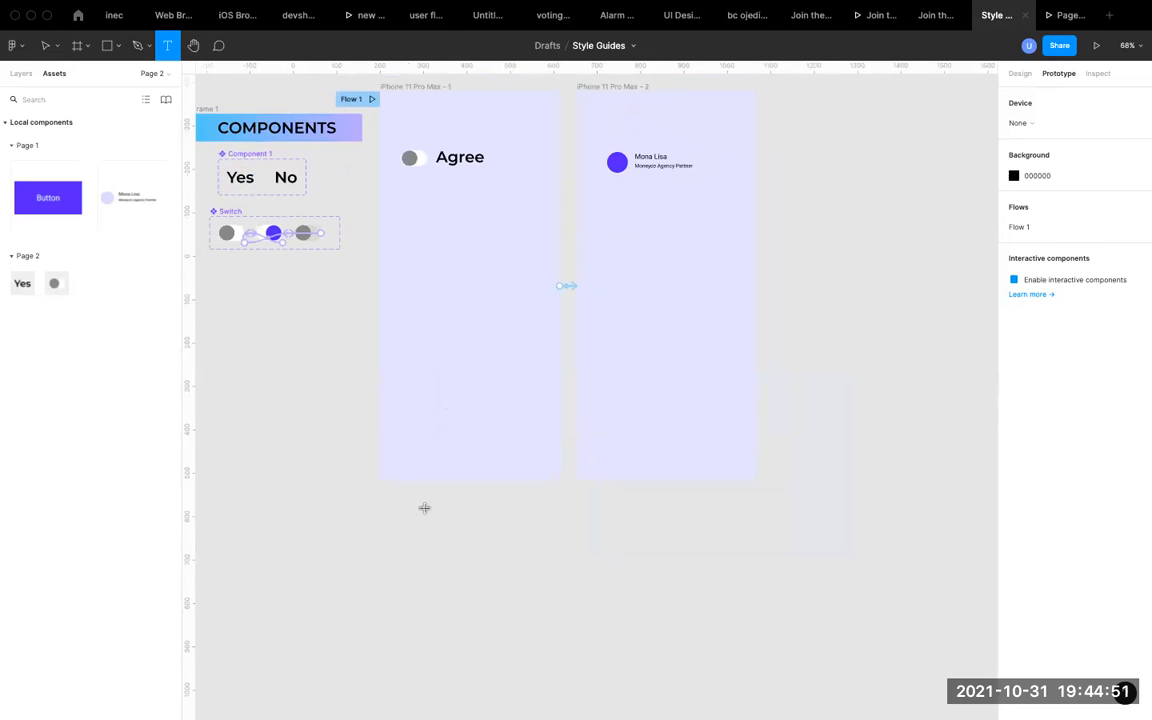
pyautogui.click(475, 540)
pyautogui.write('3')
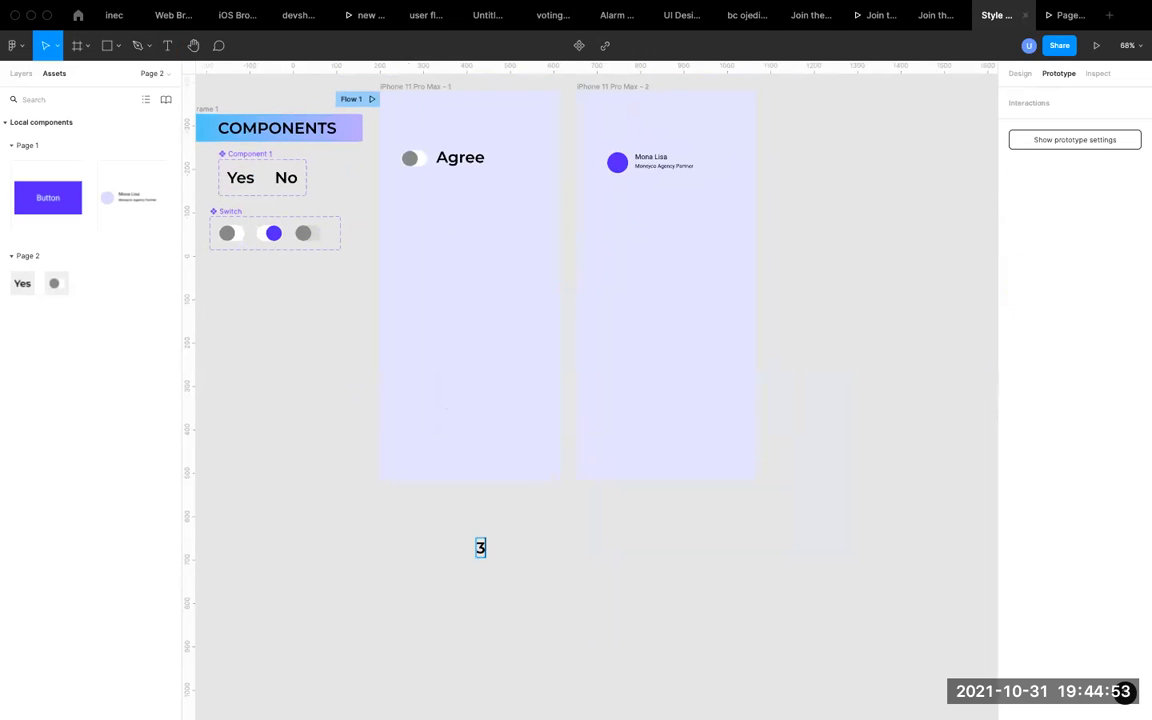
pyautogui.write('2')
pyautogui.press('Return')
pyautogui.write('1')
pyautogui.press('Return')
pyautogui.write('0')
pyautogui.press('Escape')
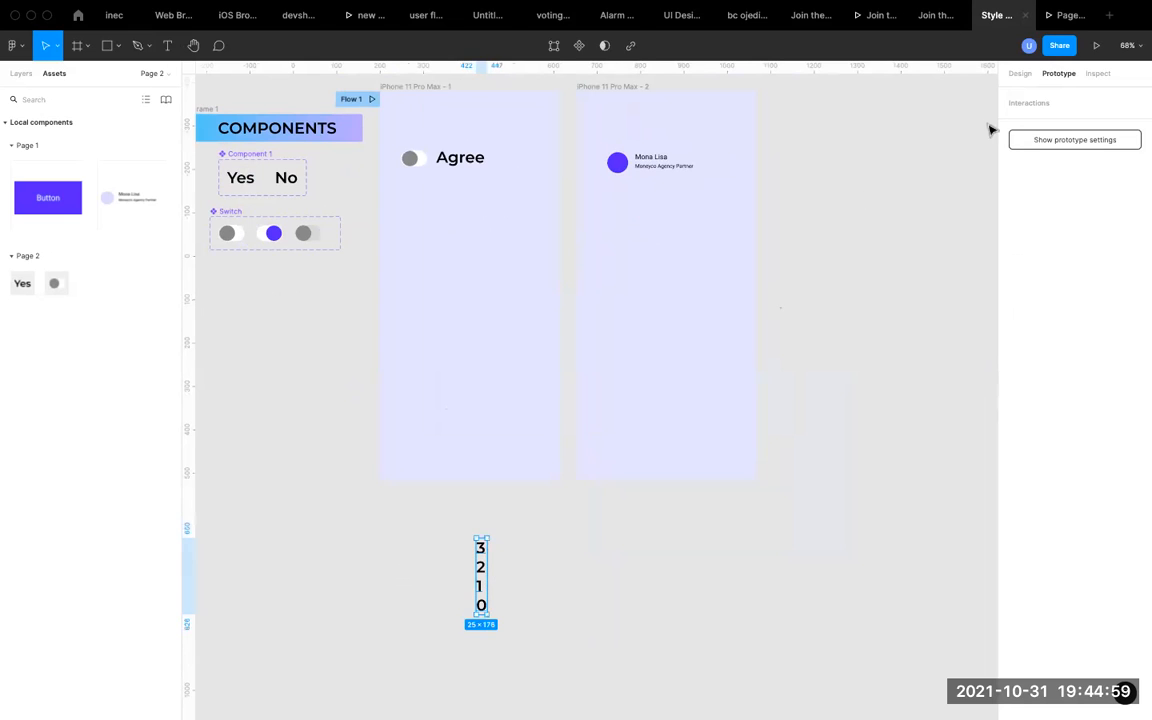
# Set the countdown text's paragraph spacing to 23 and move it into the iPhone 11 Pro Max - 1 frame below Agree.
pyautogui.click(1020, 74)
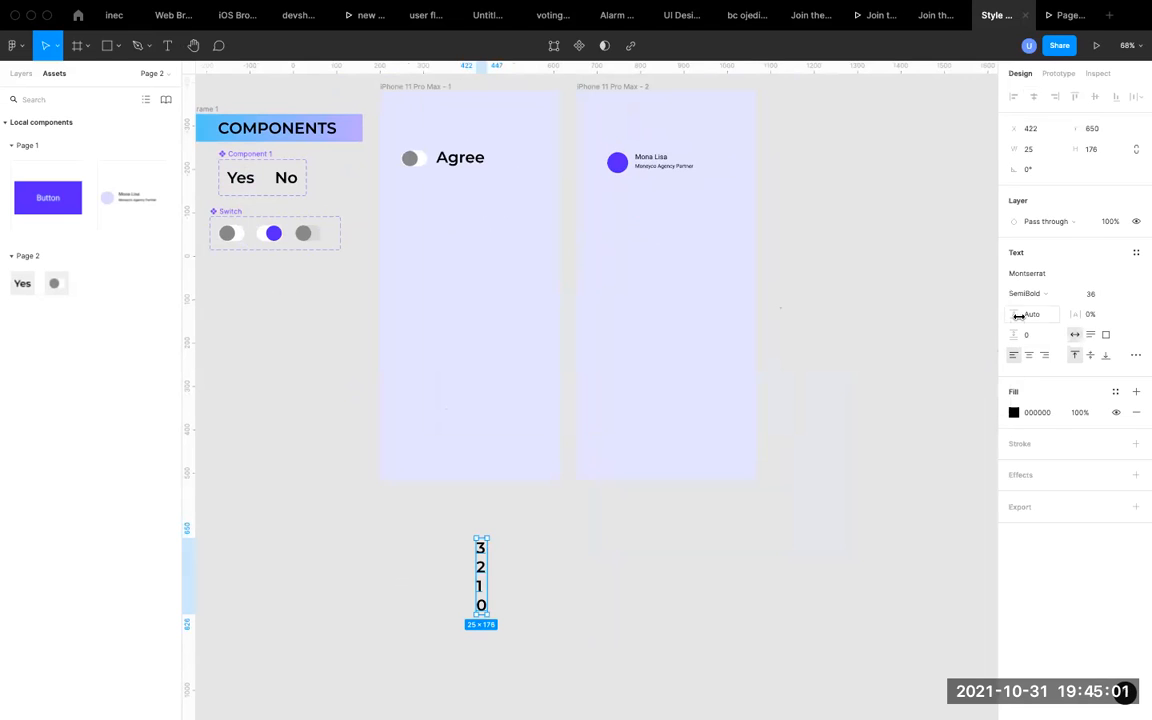
pyautogui.moveTo(1015, 334)
pyautogui.mouseDown()
pyautogui.moveTo(1027, 334)
pyautogui.moveTo(1005, 334)
pyautogui.mouseUp()
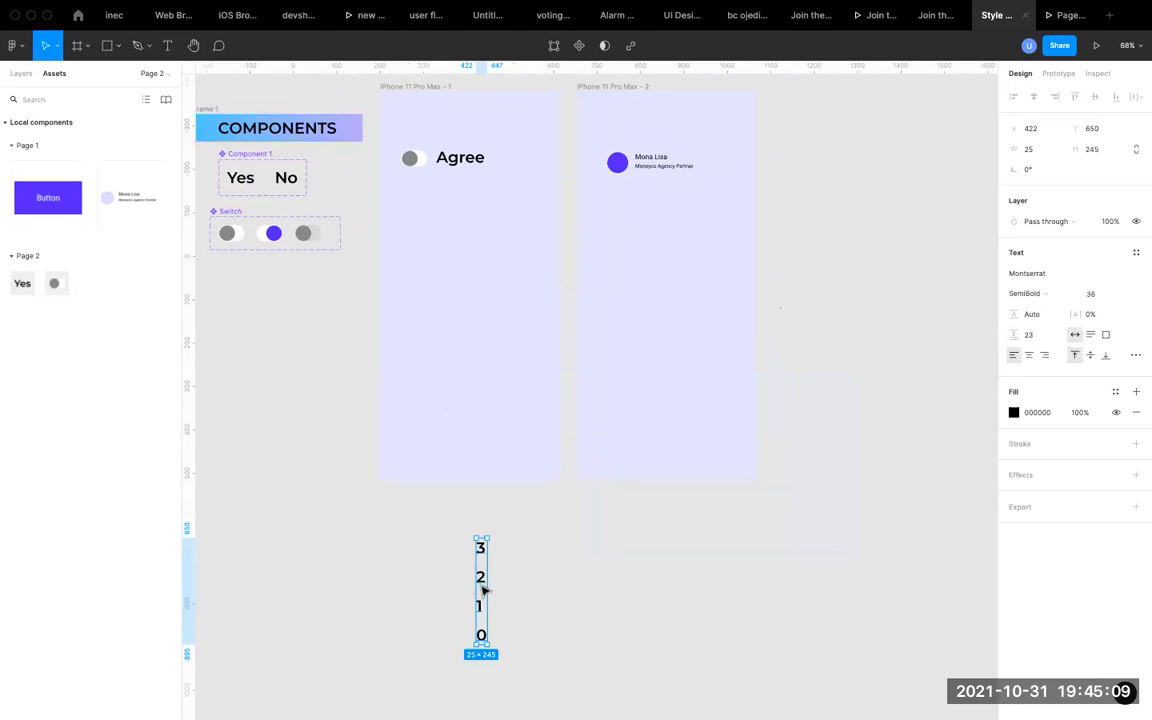
pyautogui.moveTo(481, 582); pyautogui.dragTo(505, 270)
pyautogui.click(441, 273)
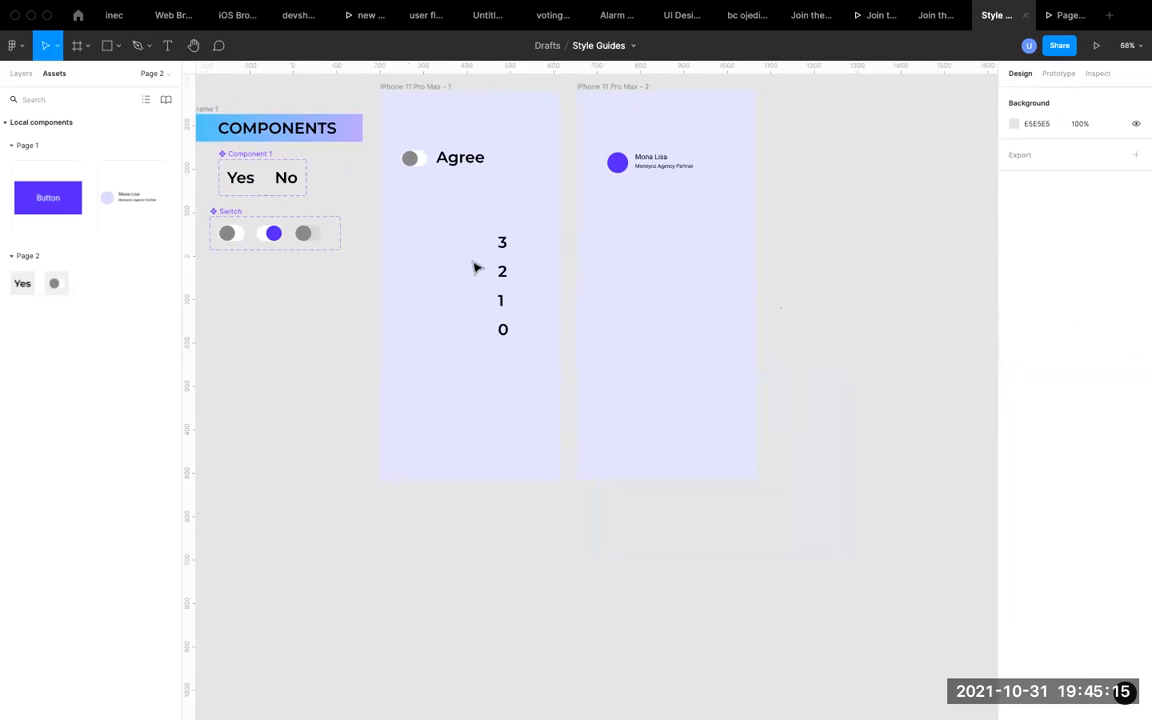
# Place a 100 × 100 ellipse in the iPhone 11 Pro Max - 1 frame beside the countdown numbers, at about X 80, Y 310.
pyautogui.scroll(-2, 476, 266)
pyautogui.scroll(3, 476, 266)
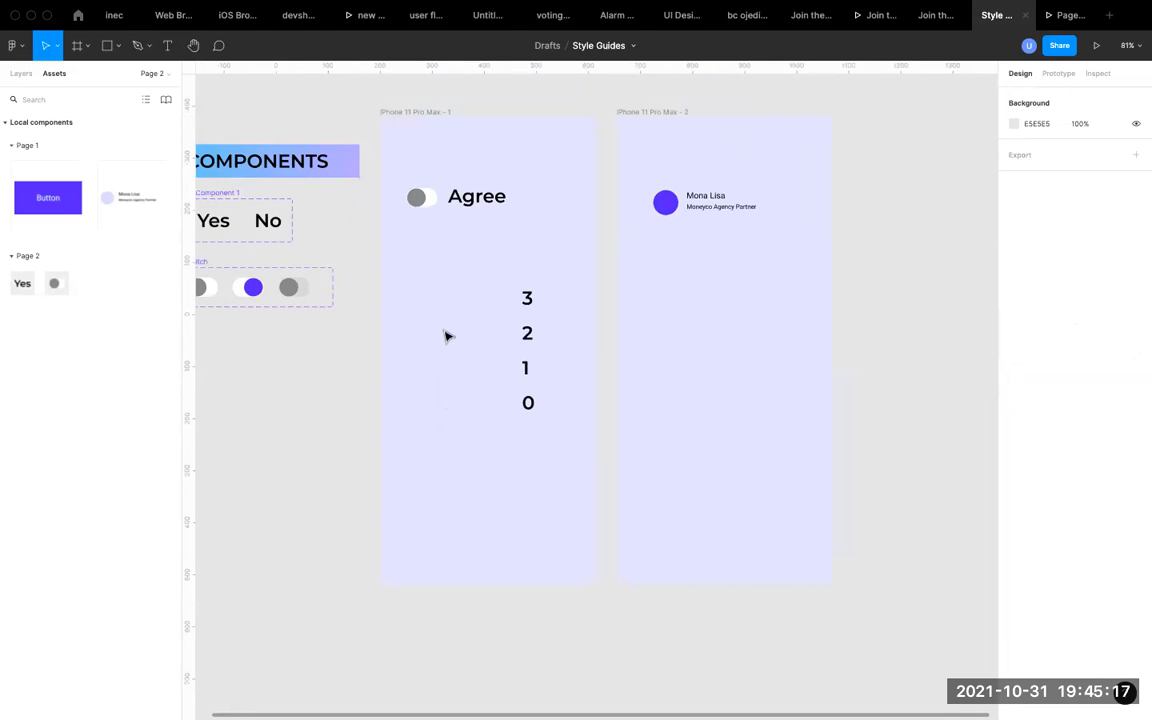
pyautogui.click(15, 84)
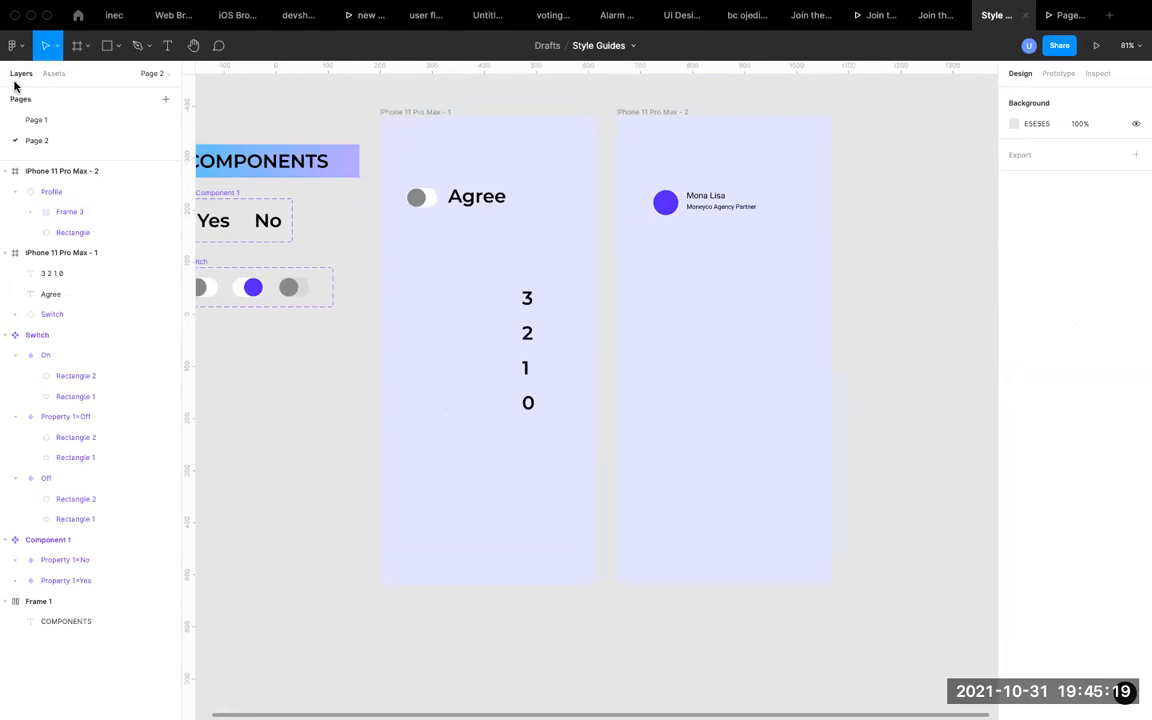
pyautogui.click(118, 47)
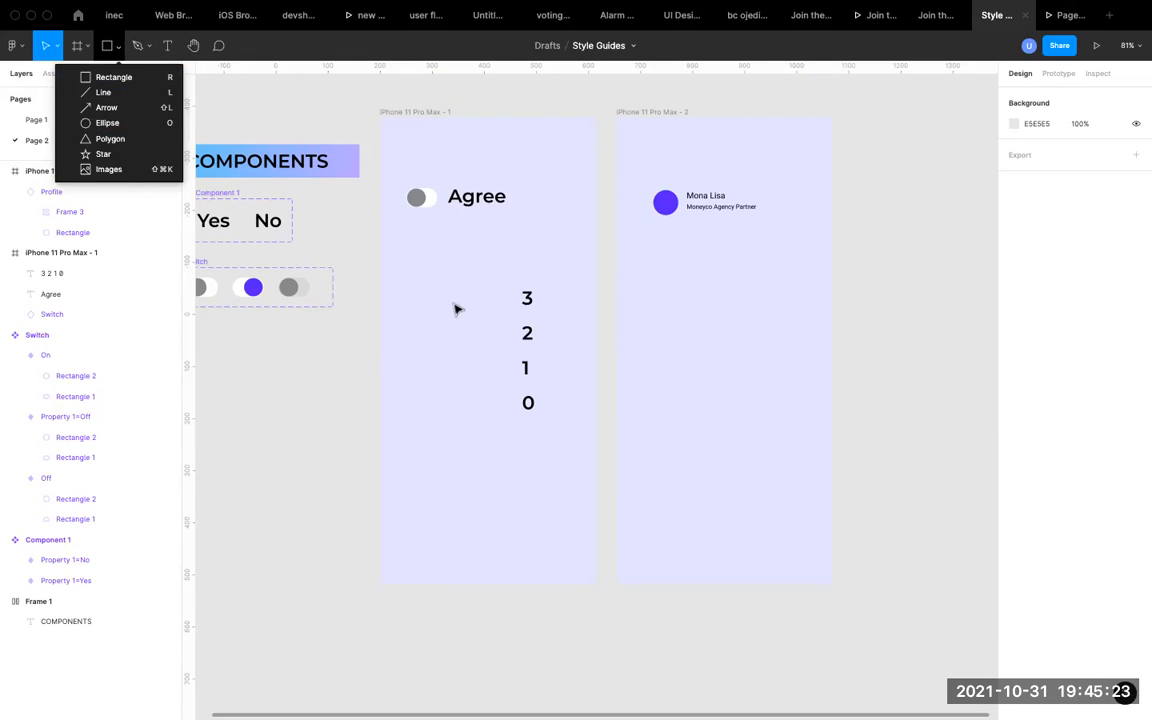
pyautogui.click(38, 85)
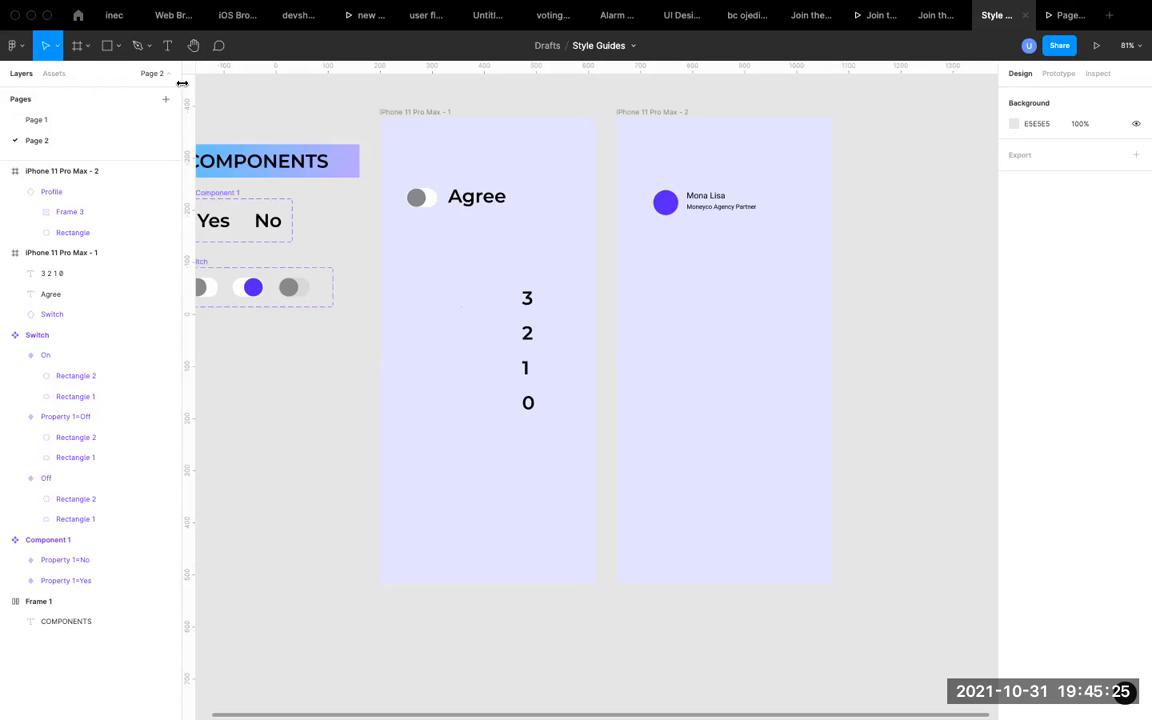
pyautogui.press('o')
pyautogui.click(440, 318)
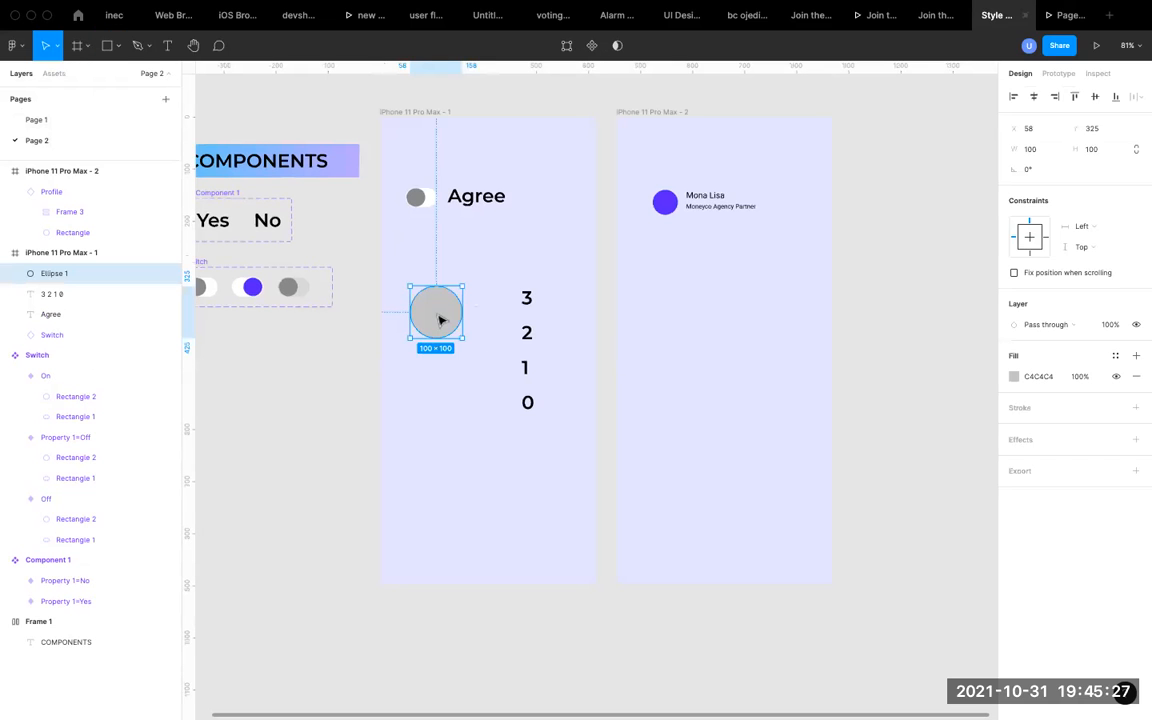
pyautogui.moveTo(442, 314); pyautogui.dragTo(449, 304)
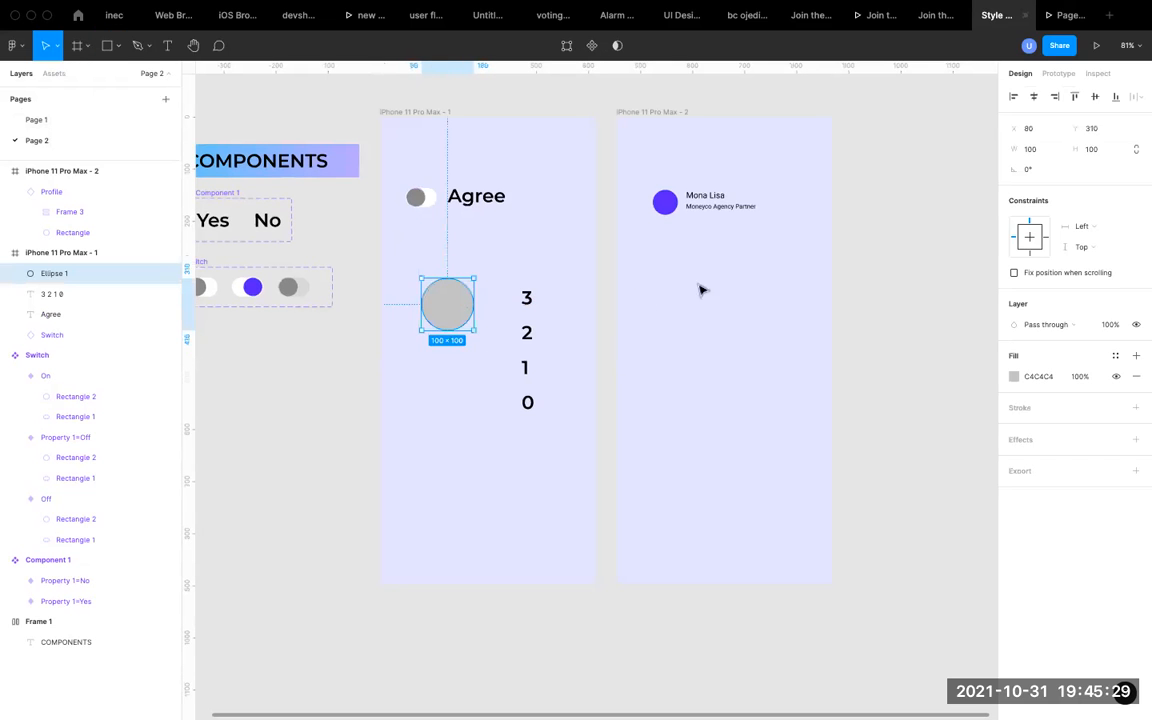
# Resize the circle to 64 × 64 with constrained proportions and move it close to the number 3, at about X 175, Y 309.
pyautogui.click(1135, 150)
pyautogui.click(1034, 150)
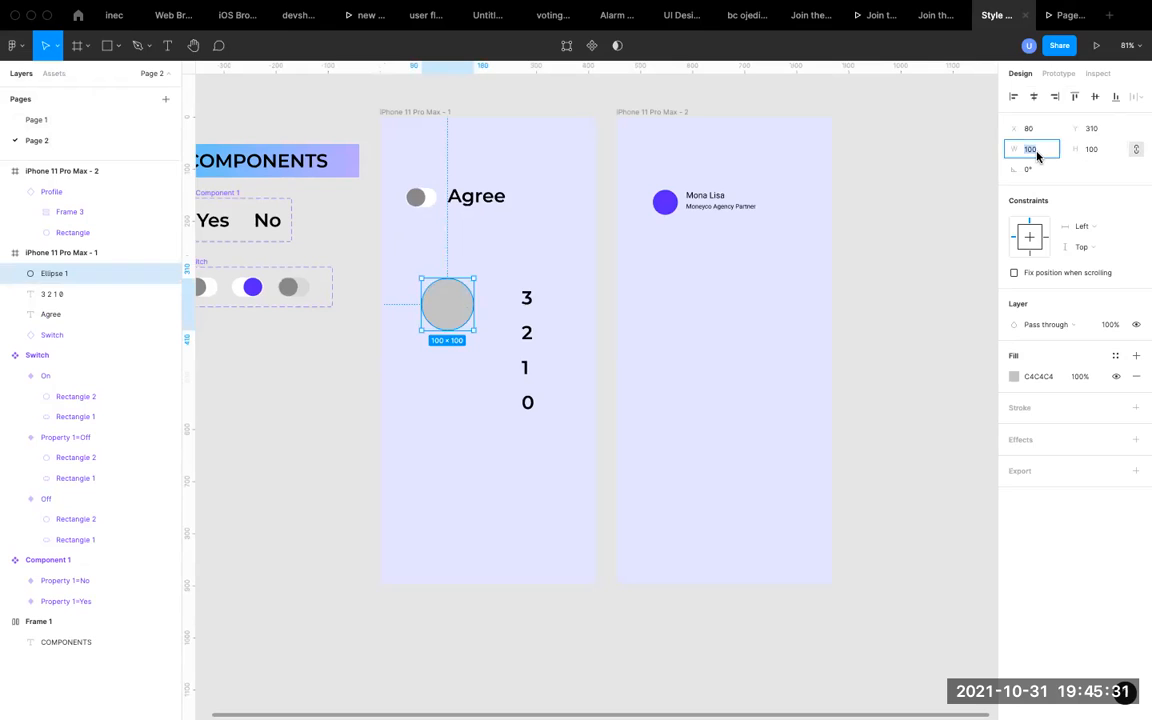
pyautogui.write('64')
pyautogui.press('Return')
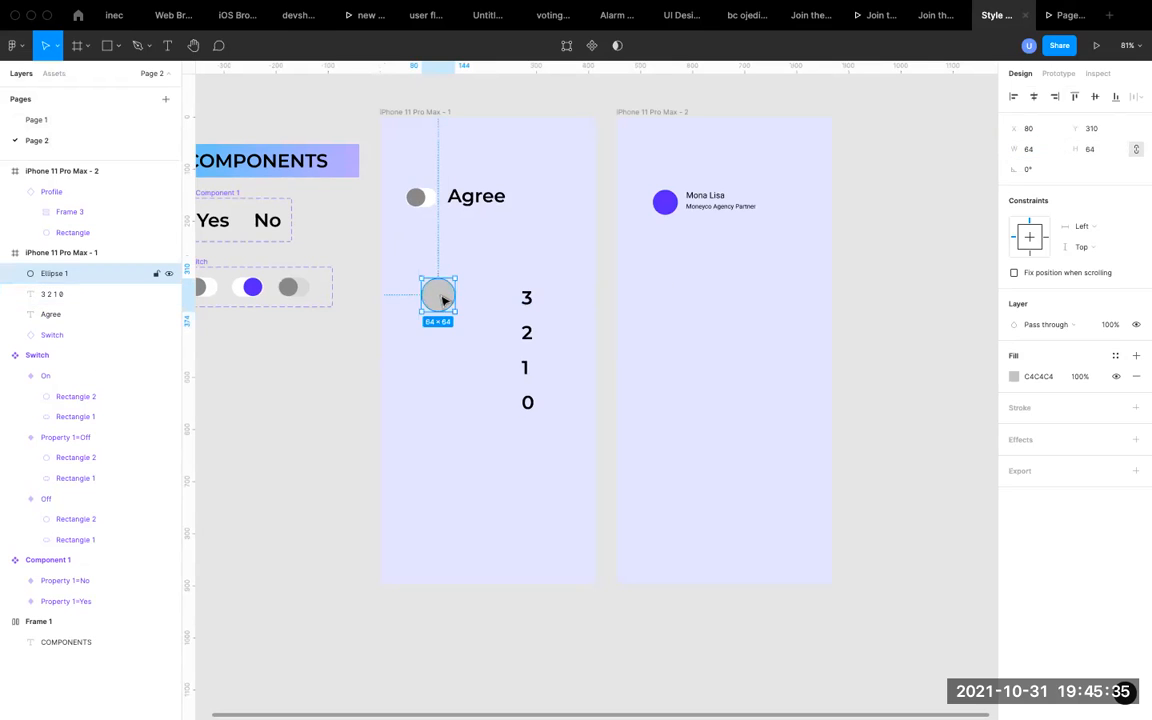
pyautogui.moveTo(442, 299); pyautogui.dragTo(492, 300)
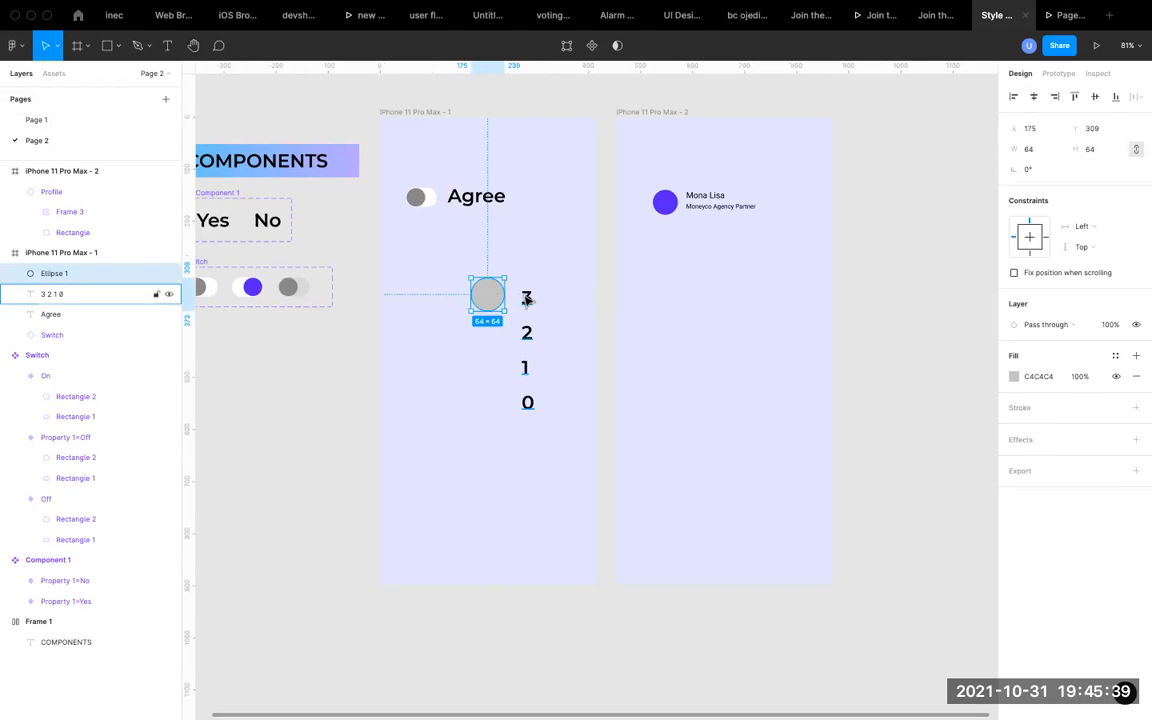
# Move the countdown text so its 3 overlaps the grey circle, and send the circle to the back.
pyautogui.click(527, 300)
pyautogui.moveTo(527, 299); pyautogui.dragTo(490, 298)
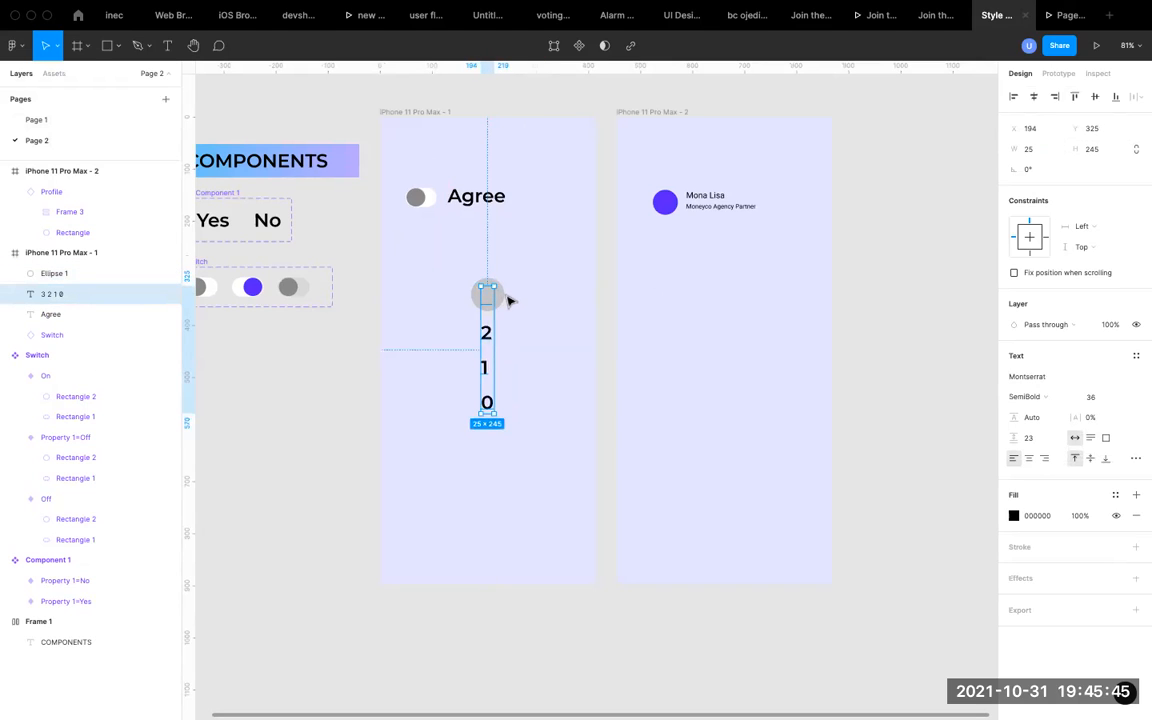
pyautogui.click(498, 298)
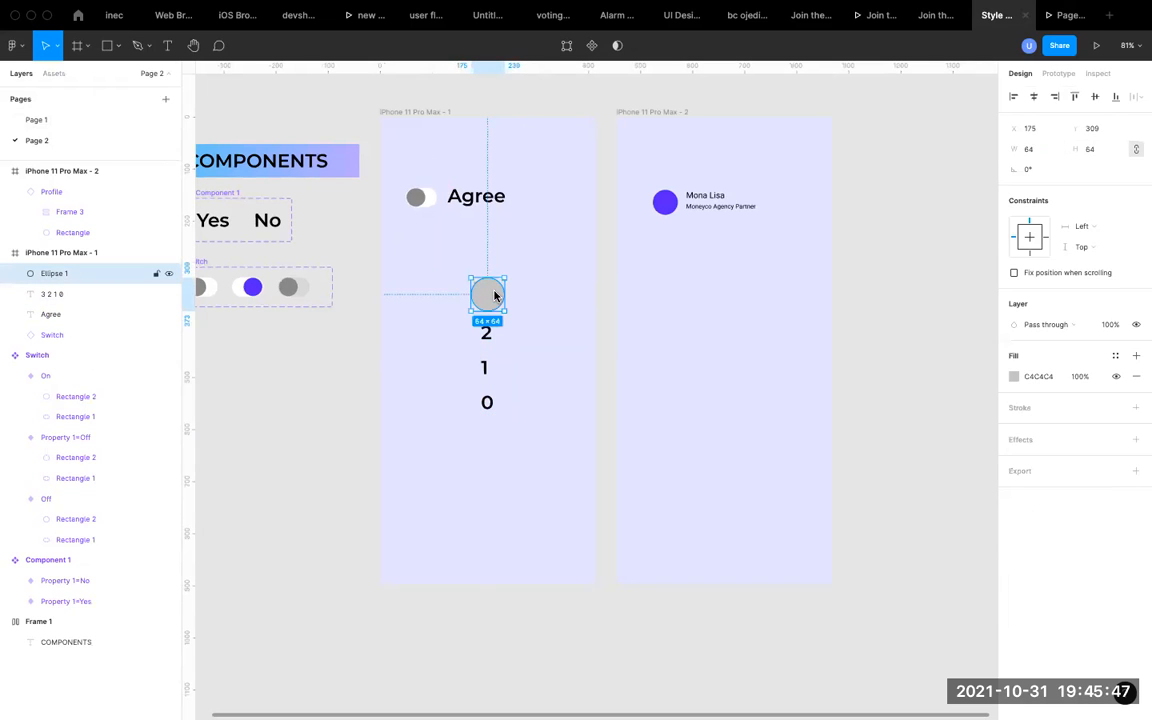
pyautogui.rightClick(494, 293)
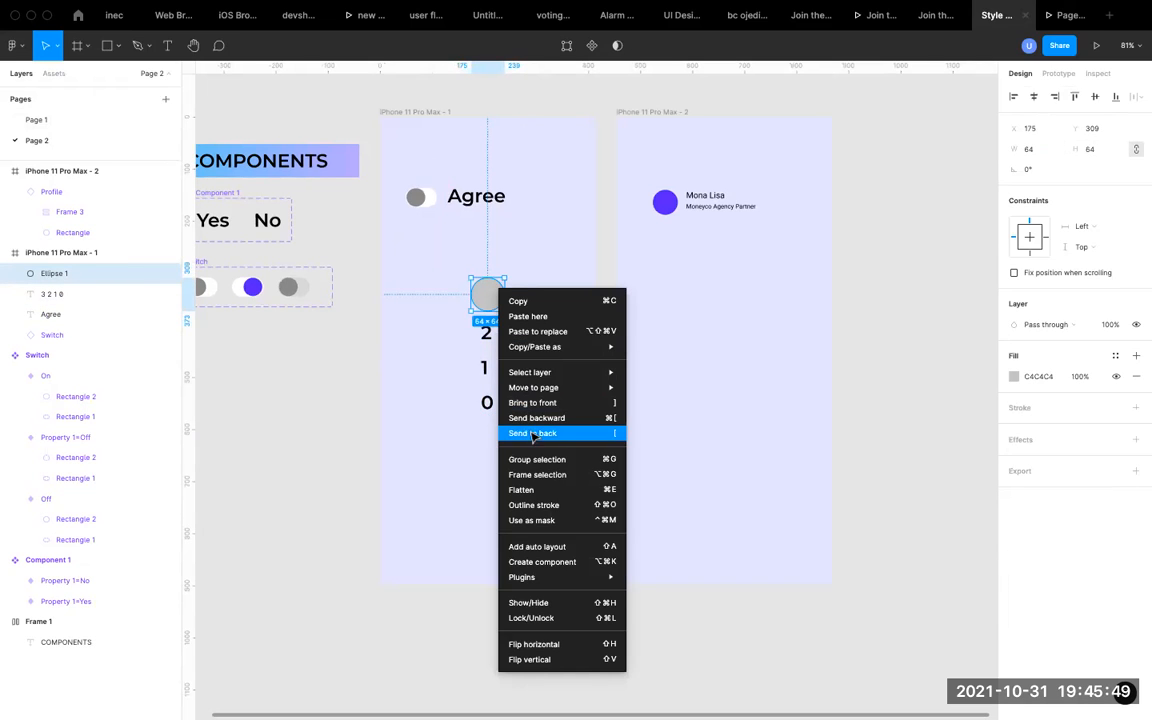
pyautogui.click(533, 433)
# Nudge the countdown text to X 196, Y 323 so the 3 sits centred in the circle.
pyautogui.click(512, 336)
pyautogui.moveTo(489, 346); pyautogui.dragTo(491, 345)
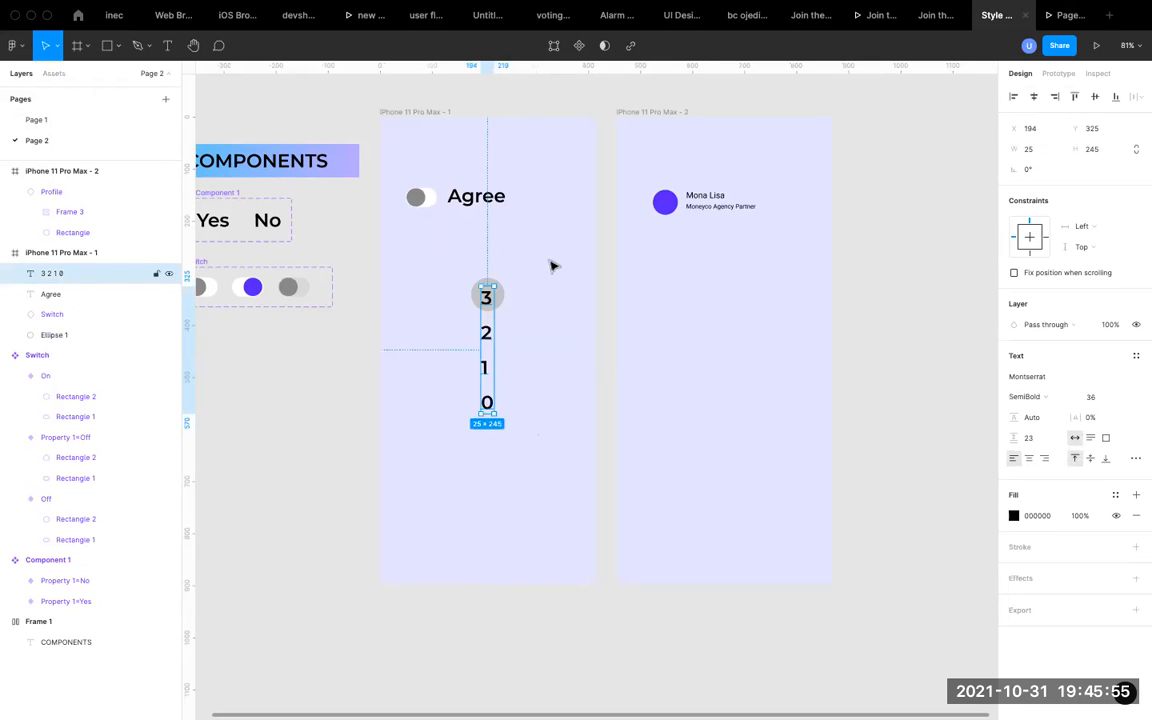
pyautogui.press('Right')
pyautogui.press('Up')
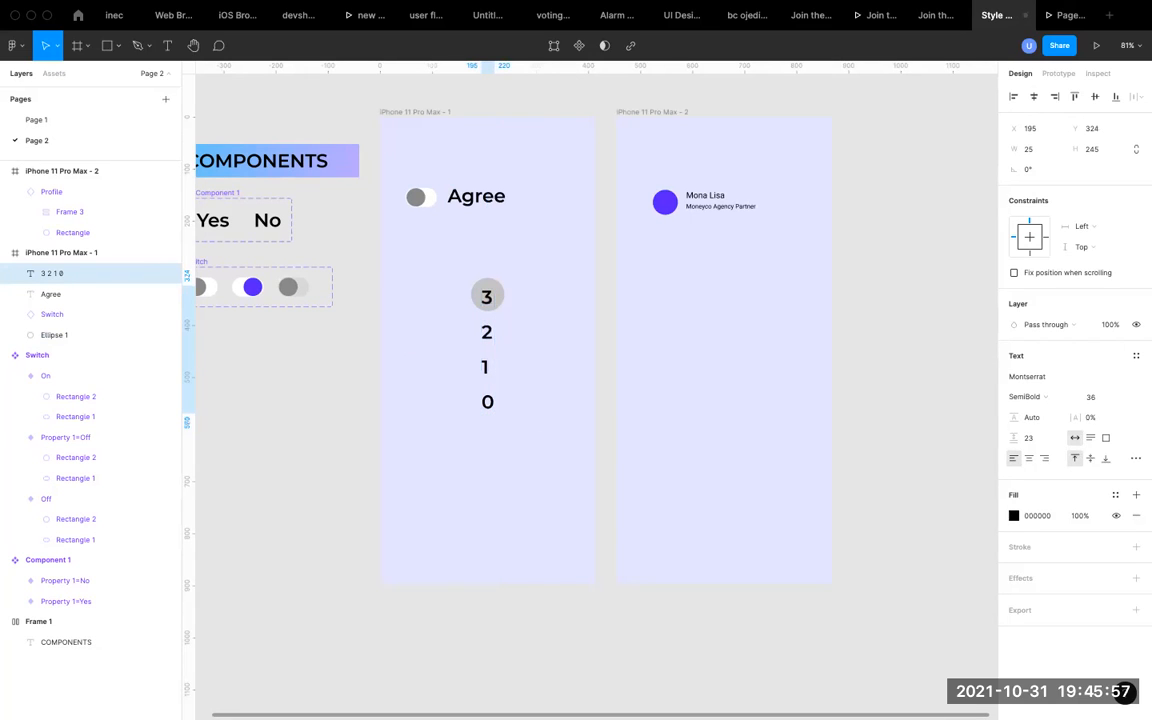
pyautogui.press('Up')
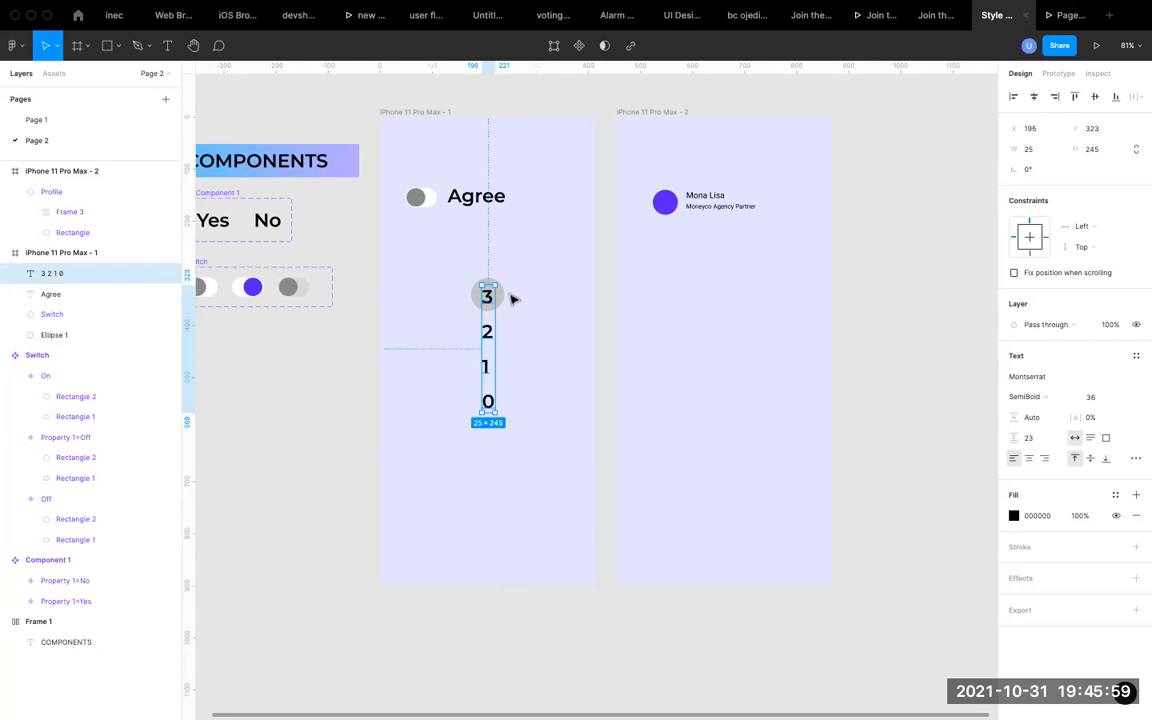
pyautogui.click(514, 297)
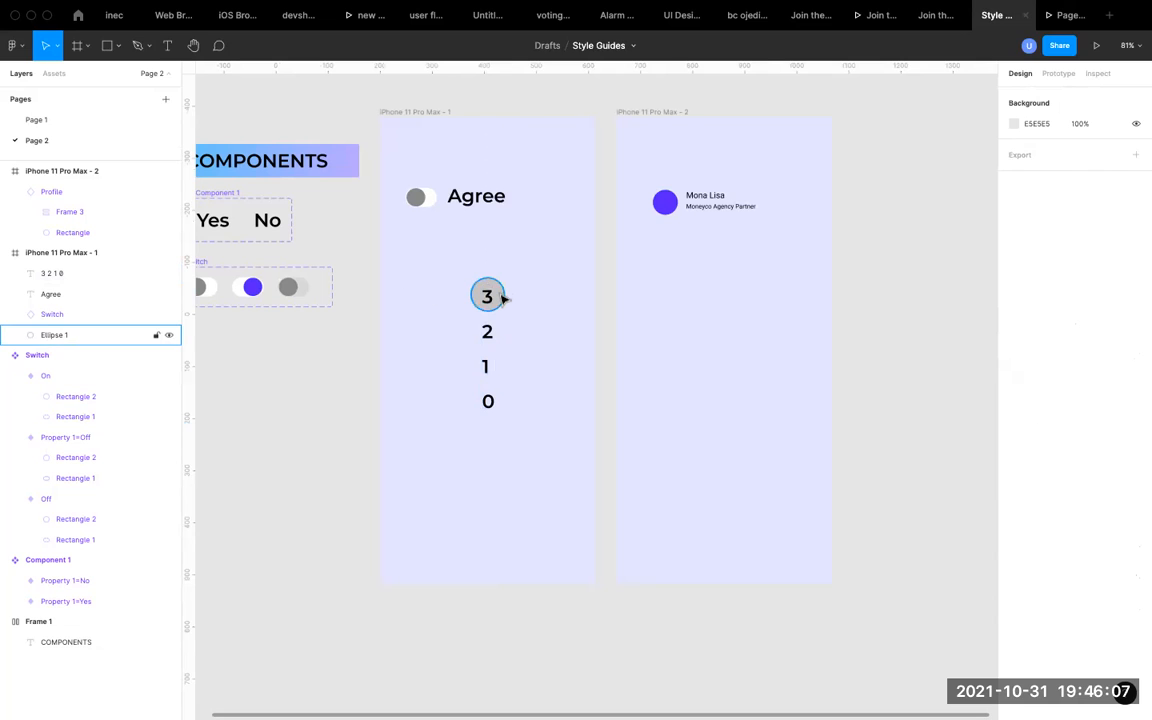
# Duplicate the 64 × 64 circle and place the copy beside the original at about X 259, Y 309.
pyautogui.click(503, 299)
pyautogui.hotkey('ctrl', 'd')
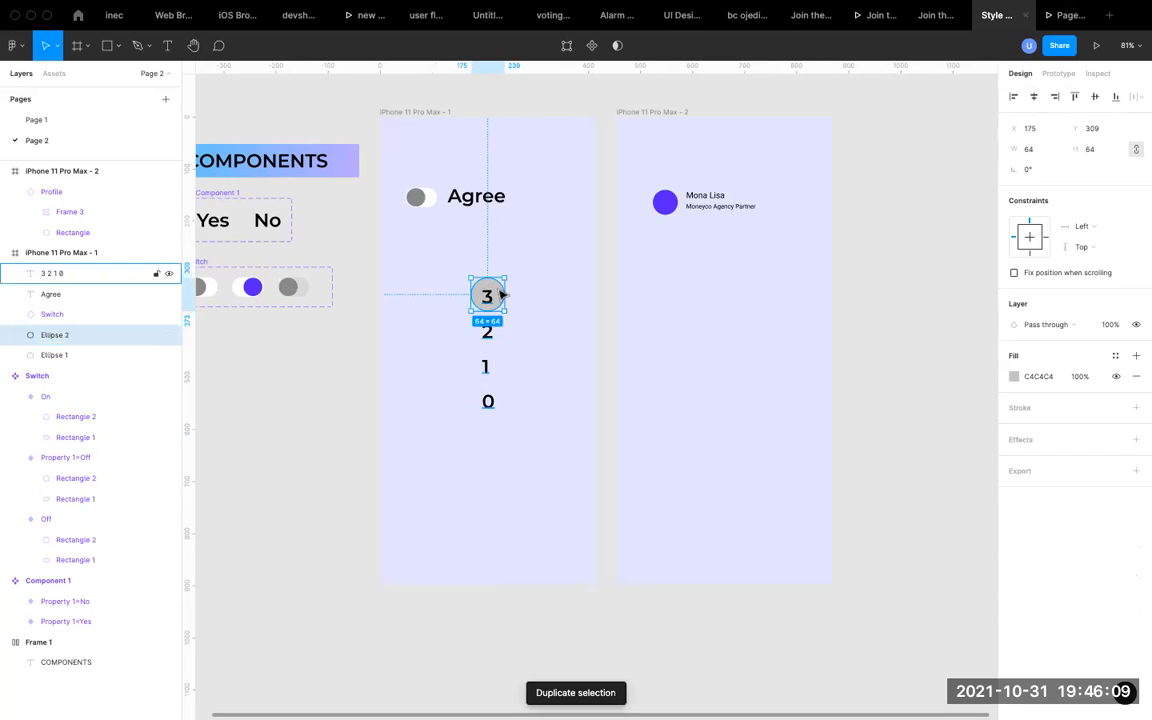
pyautogui.moveTo(503, 298); pyautogui.dragTo(542, 296)
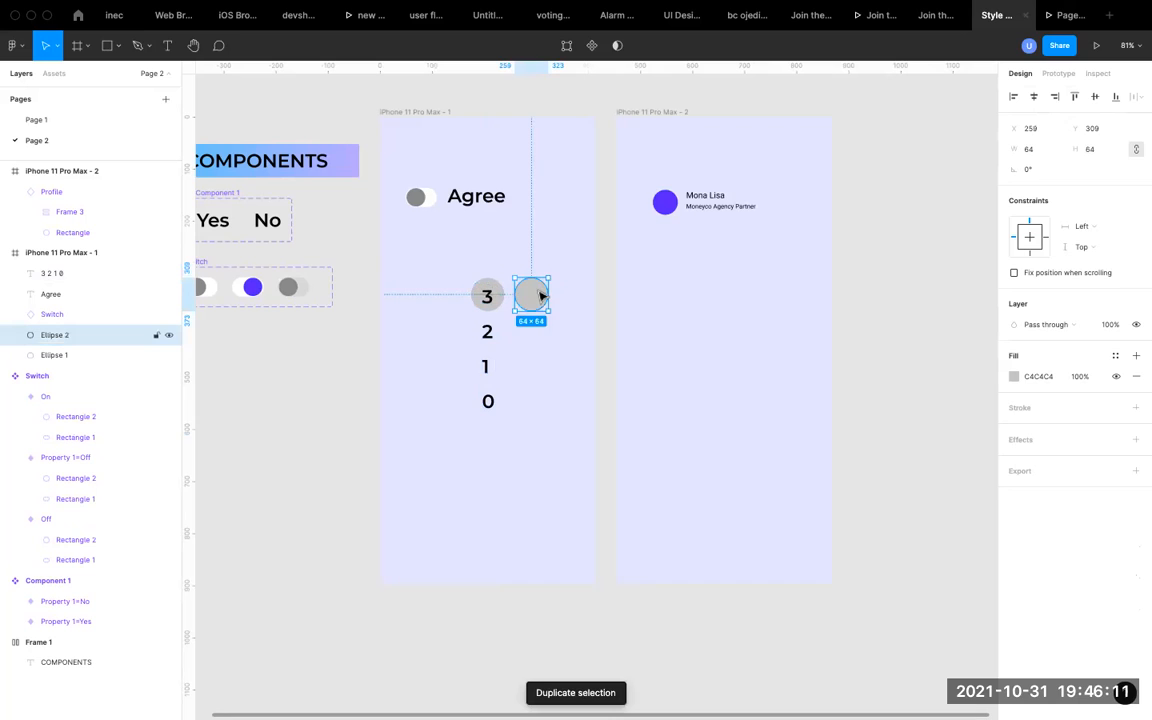
# Bring the copied circle to the front and move it over the number 3 at X 175, Y 309.
pyautogui.rightClick(541, 295)
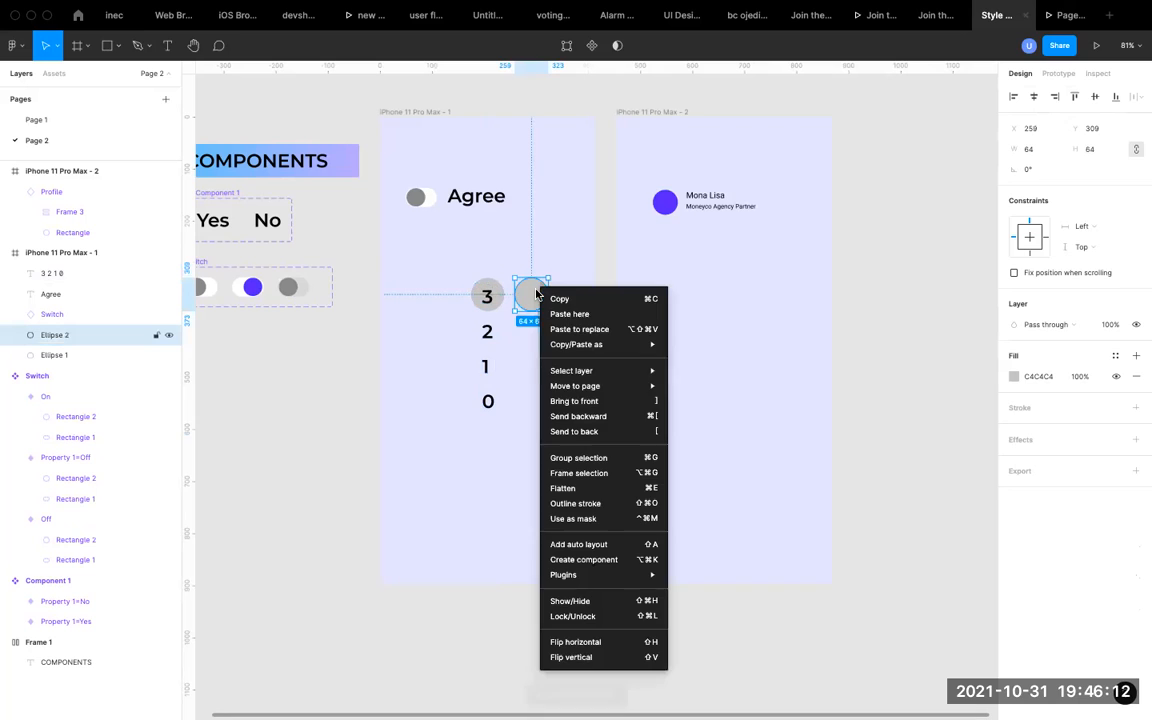
pyautogui.click(587, 405)
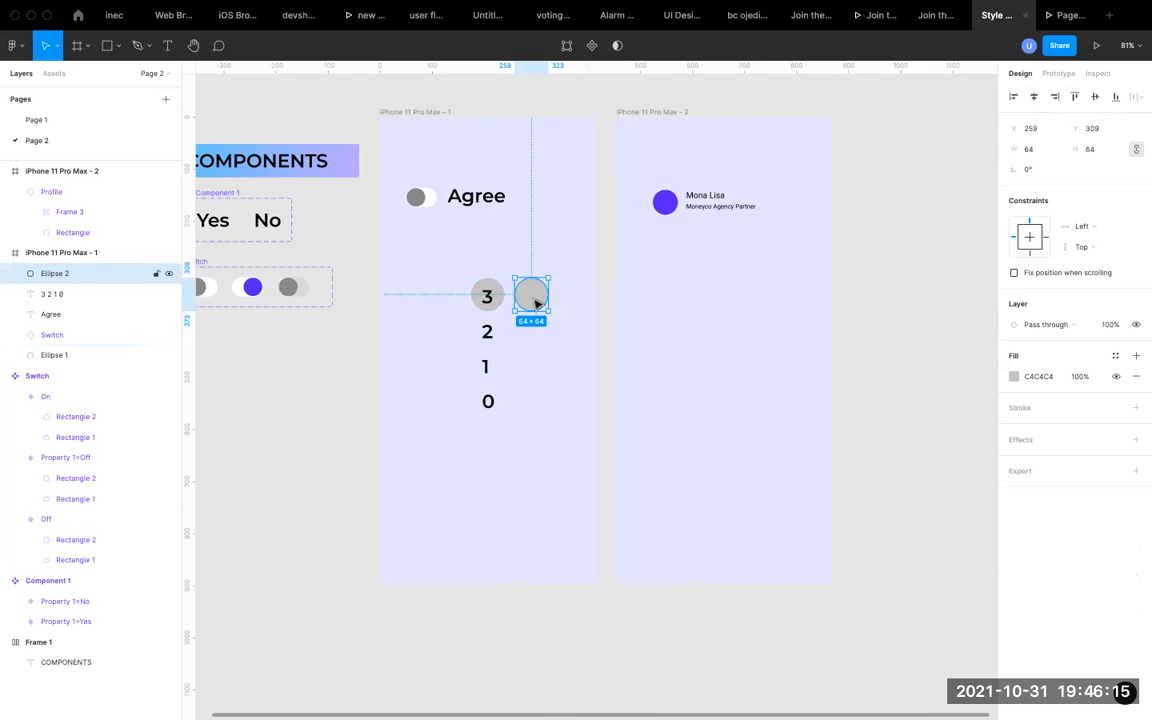
pyautogui.moveTo(536, 303); pyautogui.dragTo(493, 305)
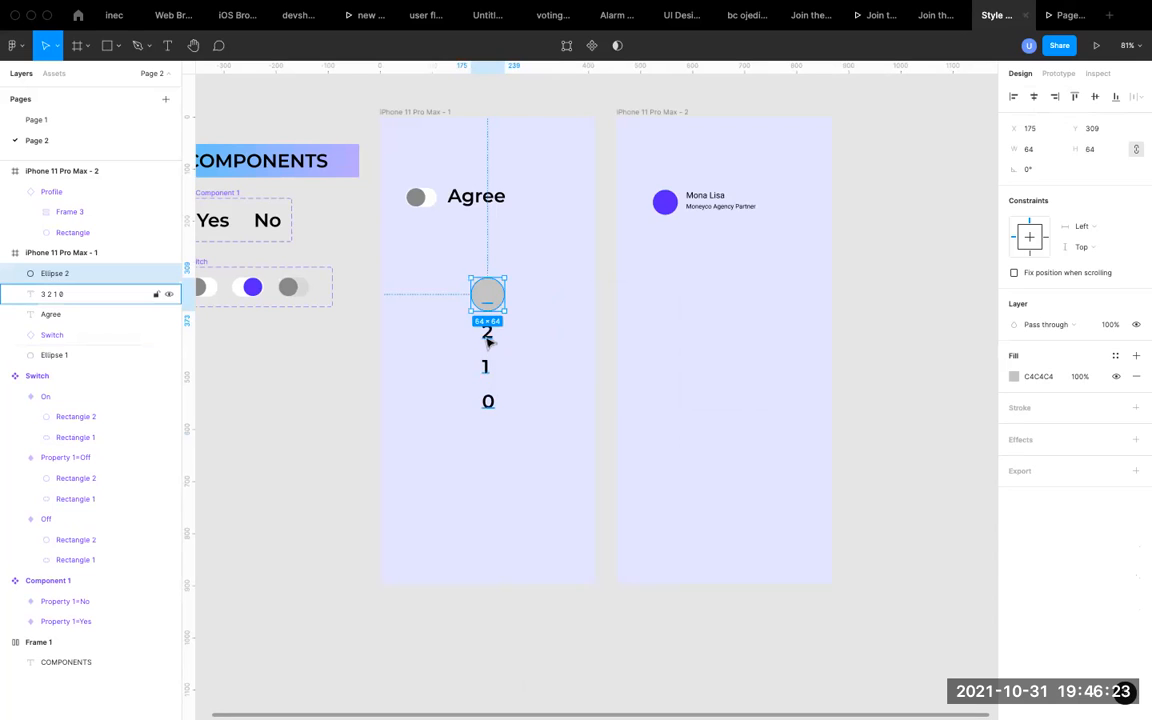
# Try to mask the copied circle together with the countdown text while the circle is above it, and undo the mask.
pyautogui.keyDown('shift'); pyautogui.click(488, 338); pyautogui.keyUp('shift')
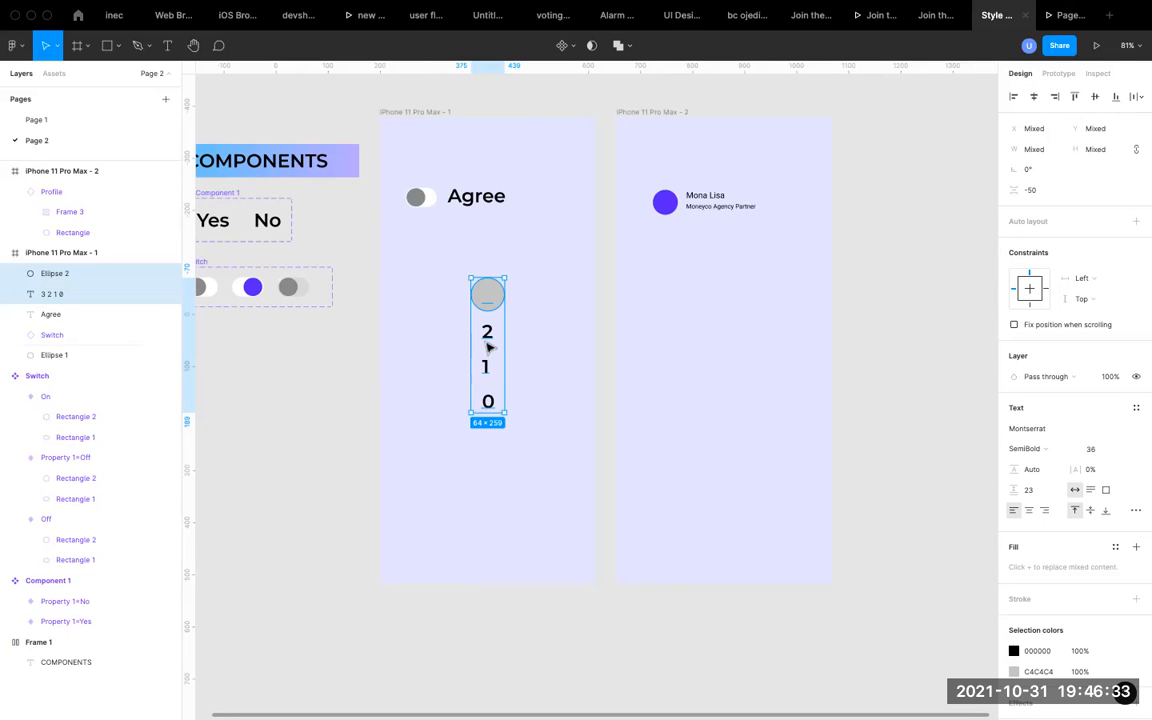
pyautogui.click(591, 47)
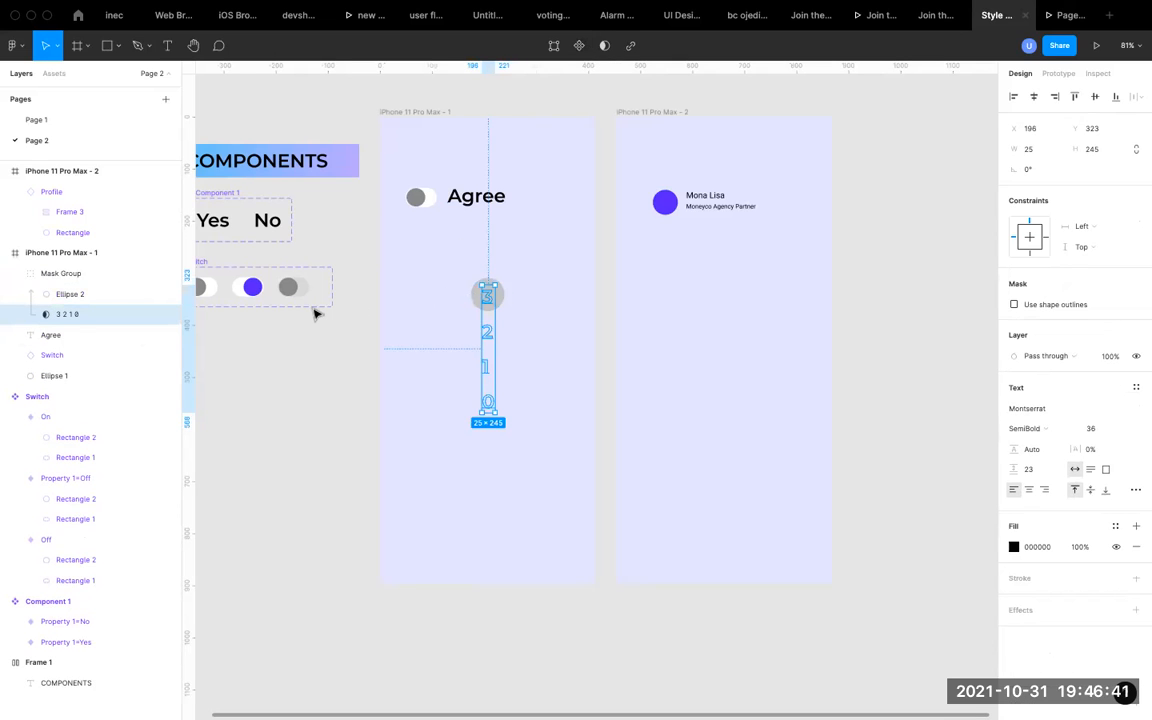
pyautogui.press('super+z')
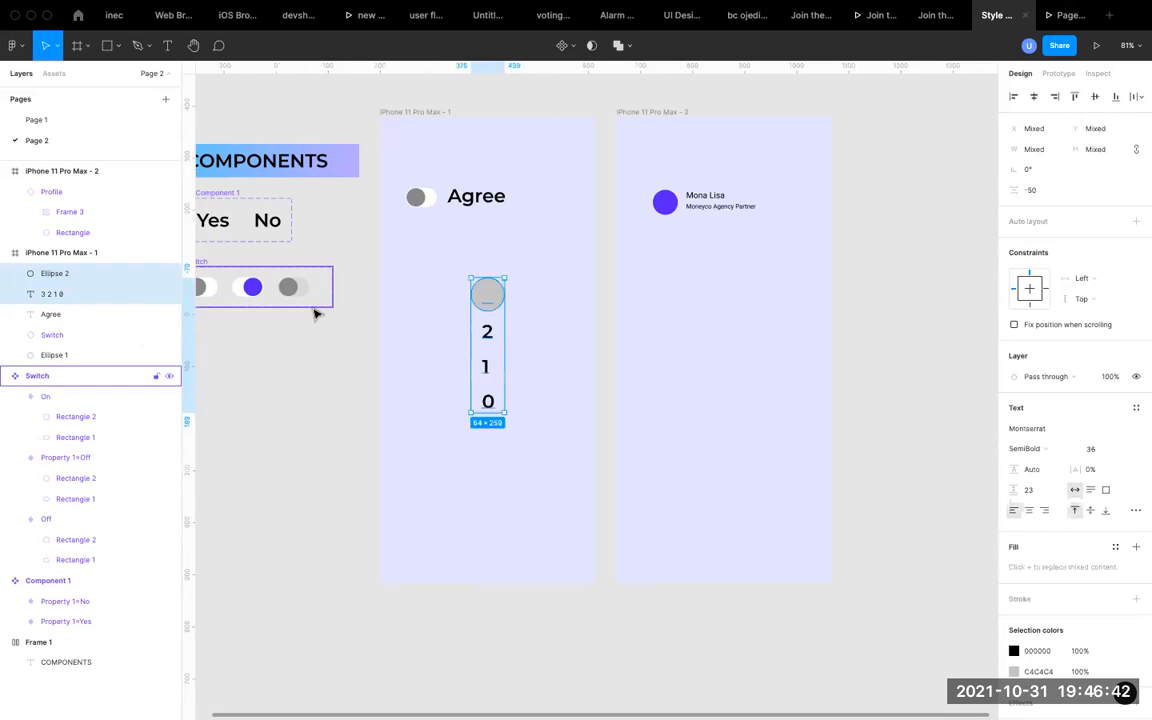
# Place the copied circle's layer below the countdown text and use the circle as a mask so only the 3 shows.
pyautogui.click(494, 345)
pyautogui.click(82, 274)
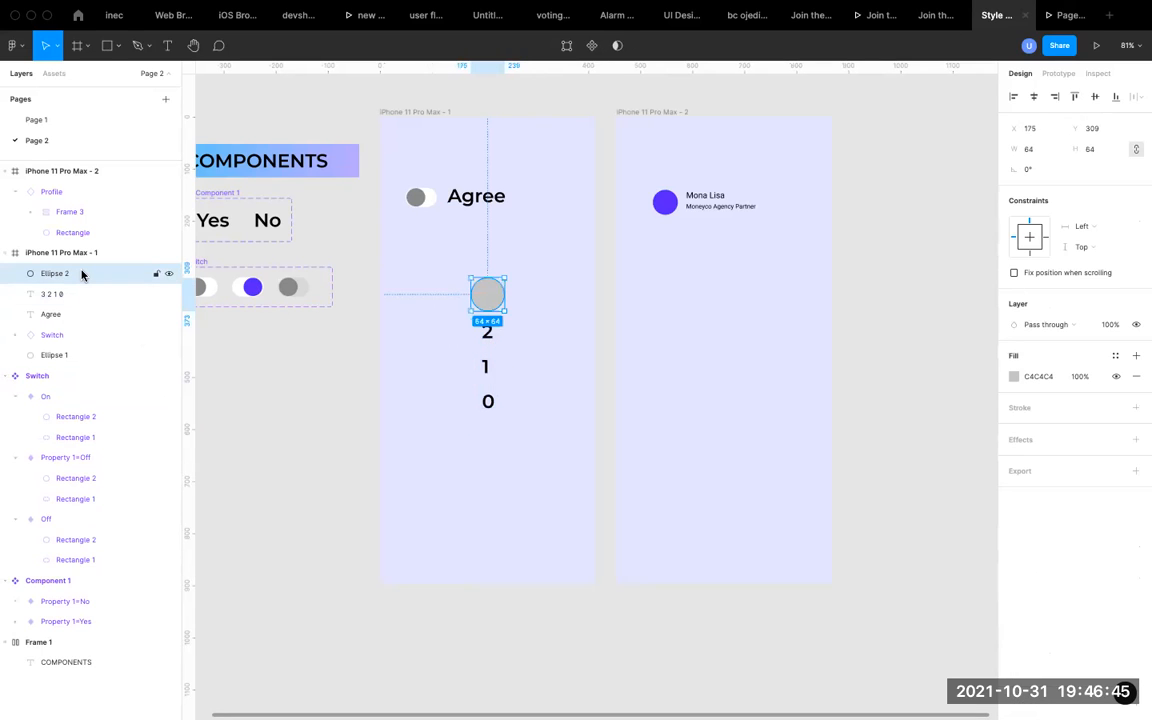
pyautogui.moveTo(82, 274); pyautogui.dragTo(76, 300)
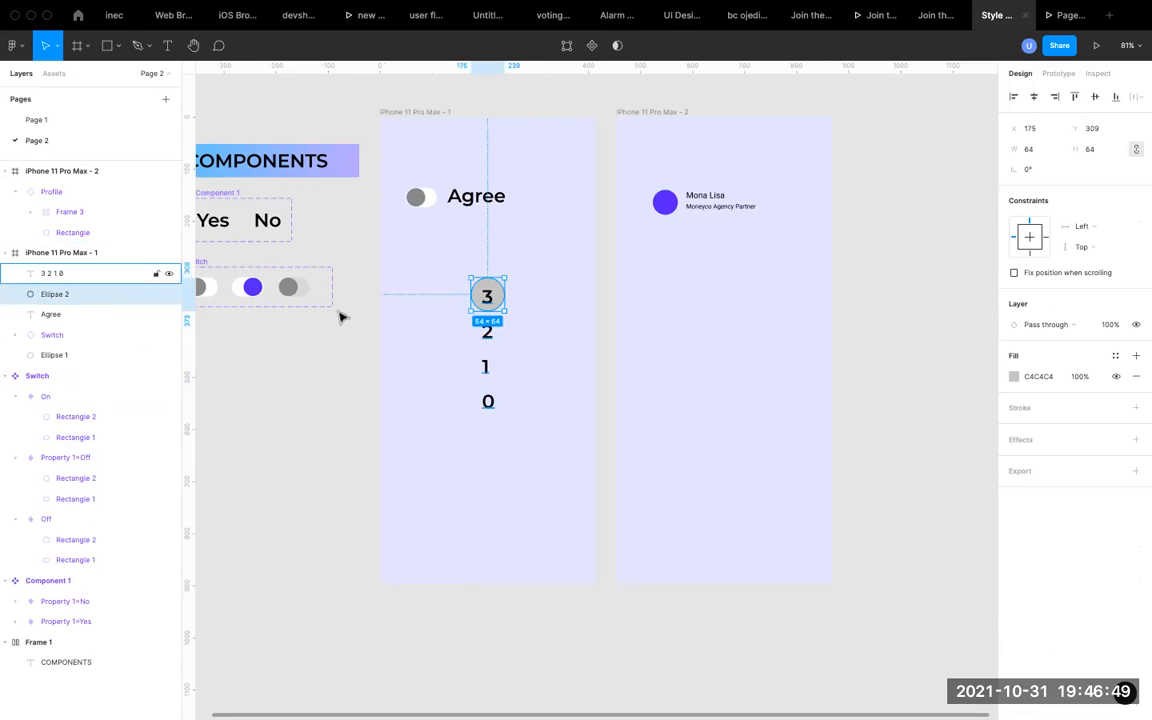
pyautogui.keyDown('shift'); pyautogui.click(100, 274); pyautogui.keyUp('shift')
pyautogui.press('ctrl+super+m')
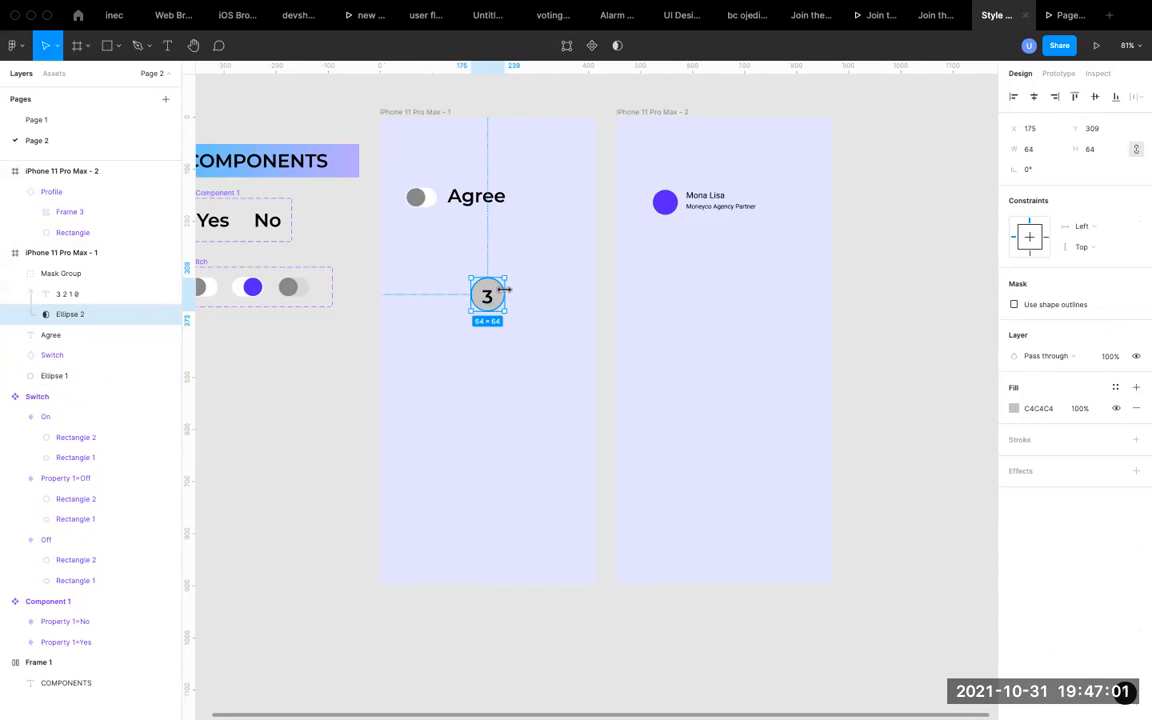
# Move the iPhone 11 Pro Max - 2 frame away to X 1351 and duplicate the first phone frame into the gap at X 654.
pyautogui.scroll(-2, 493, 303)
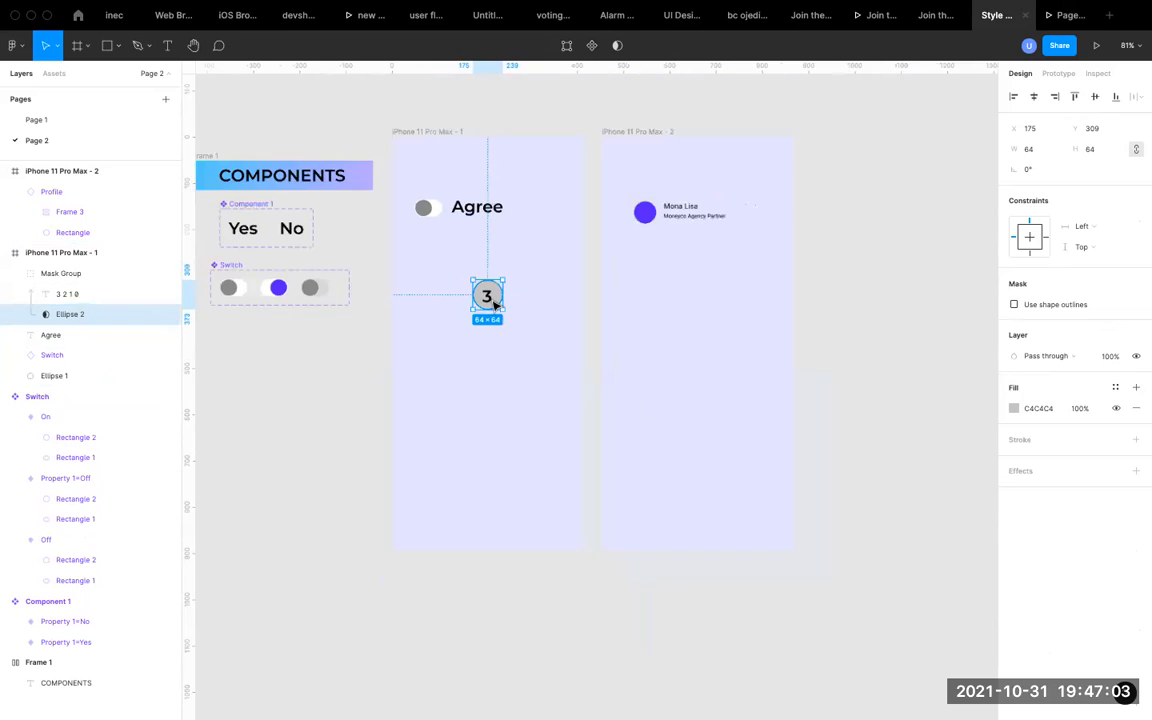
pyautogui.click(634, 132)
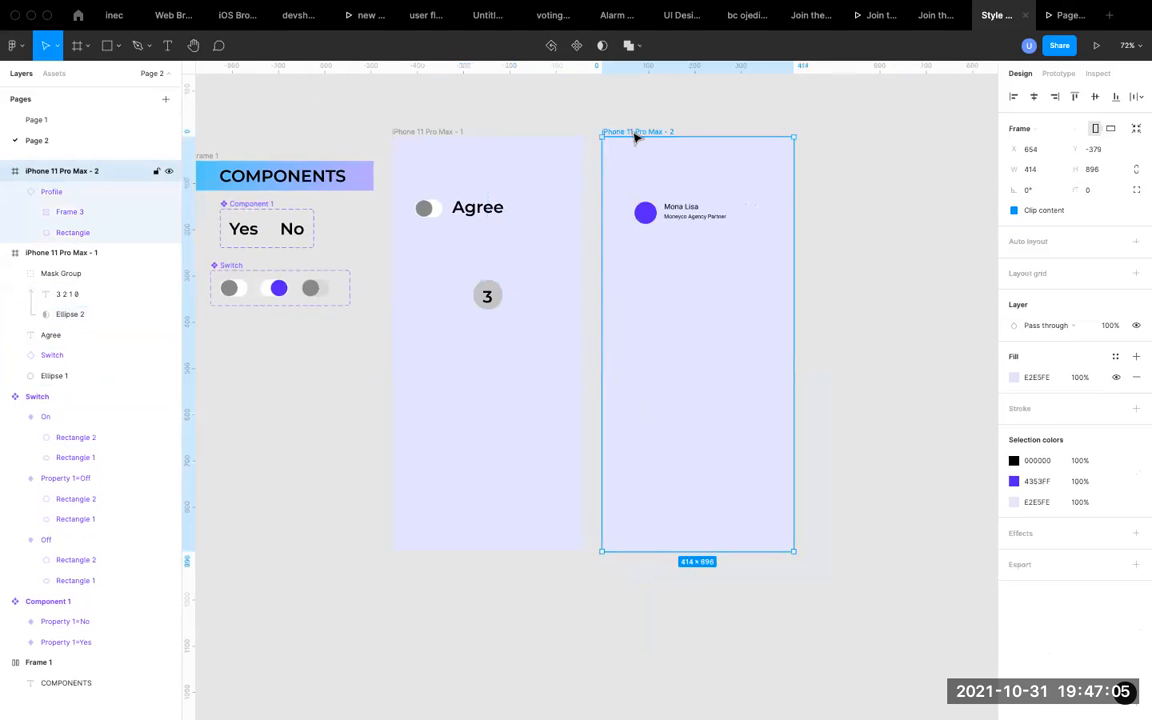
pyautogui.click(828, 120)
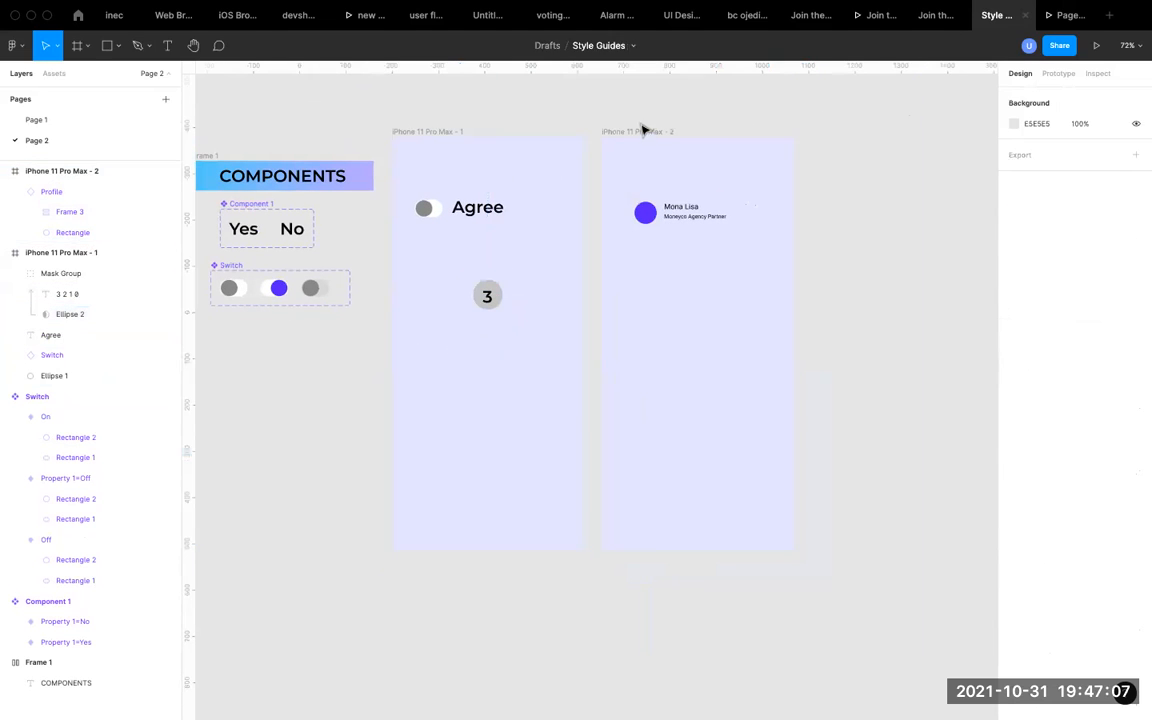
pyautogui.moveTo(640, 133); pyautogui.dragTo(959, 134)
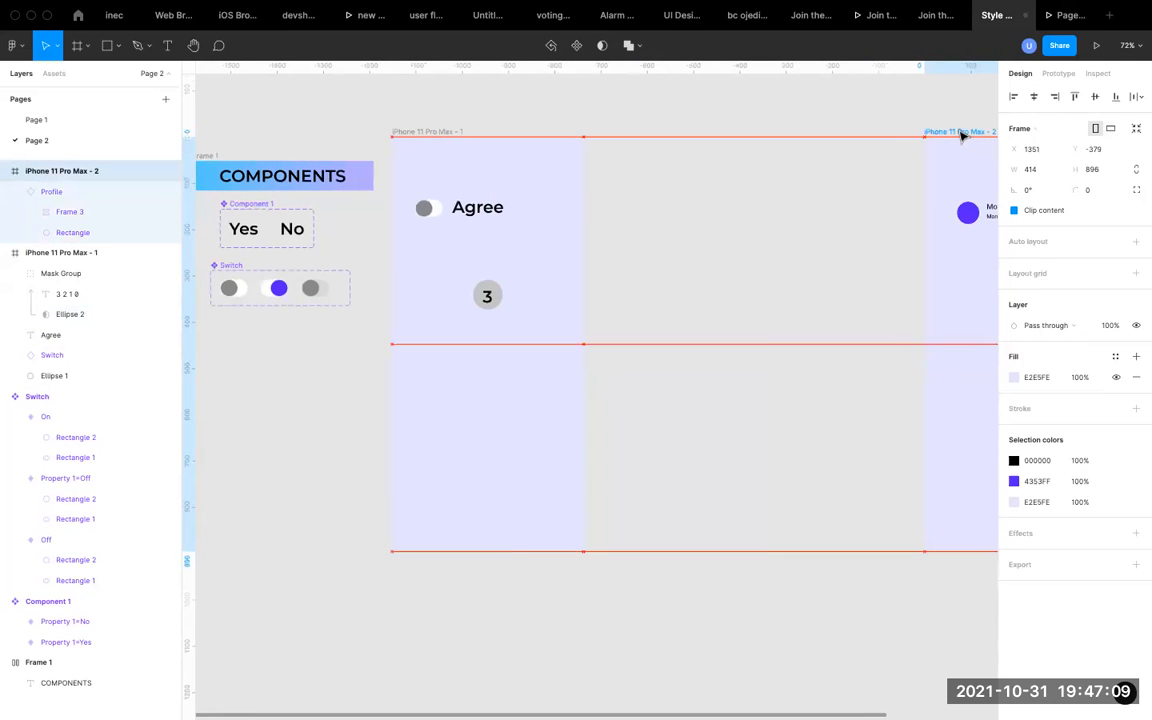
pyautogui.click(438, 135)
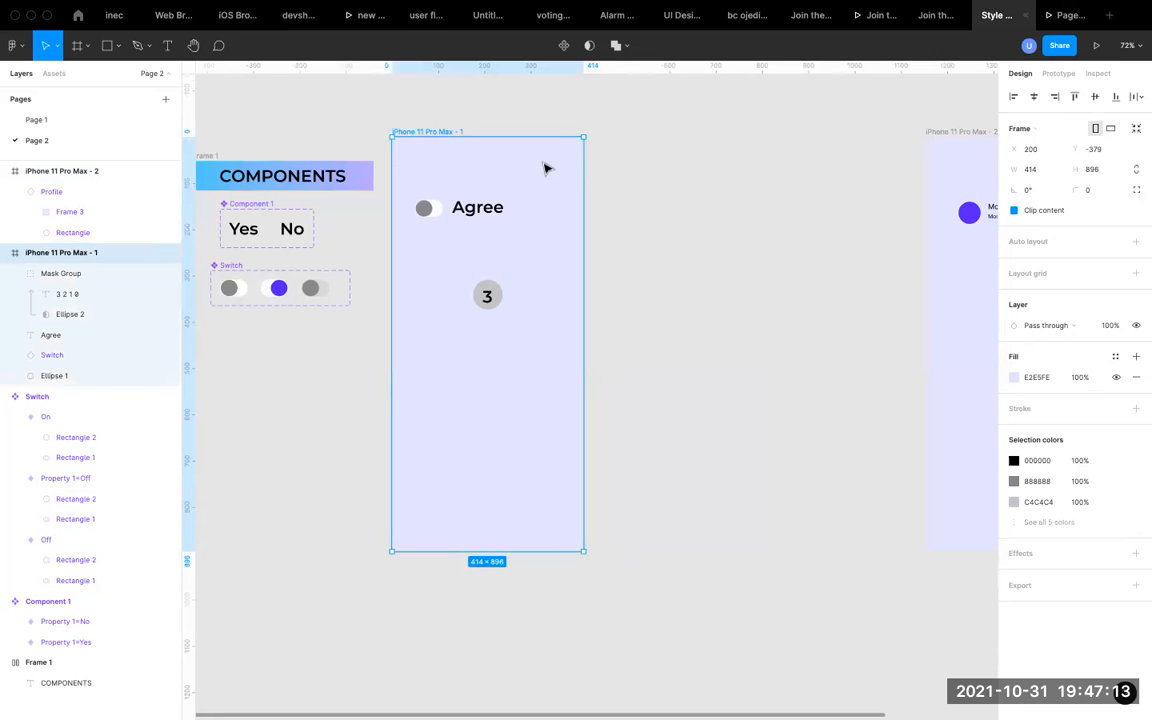
pyautogui.press('super+d')
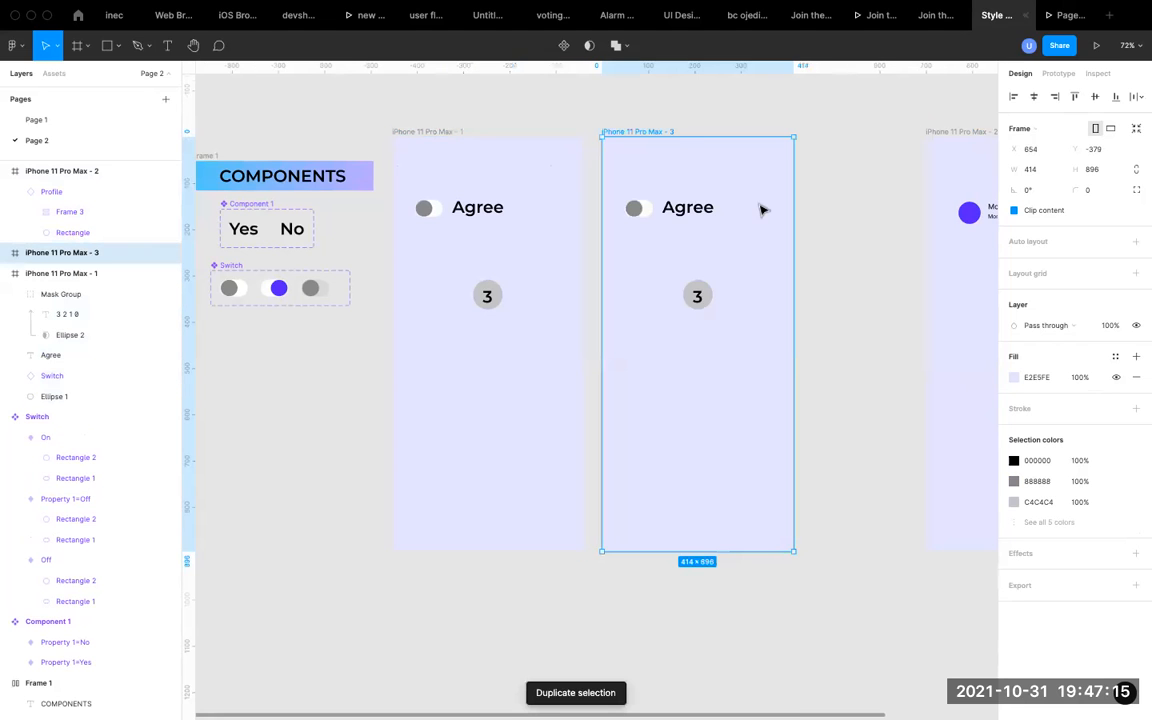
# Delete the iPhone 11 Pro Max - 2 frame that holds the profile.
pyautogui.hscroll(3, 763, 208)
pyautogui.moveTo(815, 132); pyautogui.dragTo(818, 127)
pyautogui.hotkey('shift', 'Right')
pyautogui.hotkey('shift', 'Right')
pyautogui.hotkey('shift', 'Right')
pyautogui.hotkey('shift', 'Right')
pyautogui.hotkey('shift', 'Right')
pyautogui.hotkey('shift', 'Right')
pyautogui.hotkey('shift', 'Right')
pyautogui.hotkey('shift', 'Right')
pyautogui.hotkey('shift', 'Right')
pyautogui.hotkey('shift', 'Right')
pyautogui.hotkey('shift', 'Right')
pyautogui.hotkey('shift', 'Right')
pyautogui.hotkey('shift', 'Right')
pyautogui.hotkey('shift', 'Right')
pyautogui.hotkey('shift', 'Right')
pyautogui.hotkey('shift', 'Right')
pyautogui.hotkey('shift', 'Right')
pyautogui.hotkey('shift', 'Right')
pyautogui.hotkey('shift', 'Right')
pyautogui.hotkey('shift', 'Right')
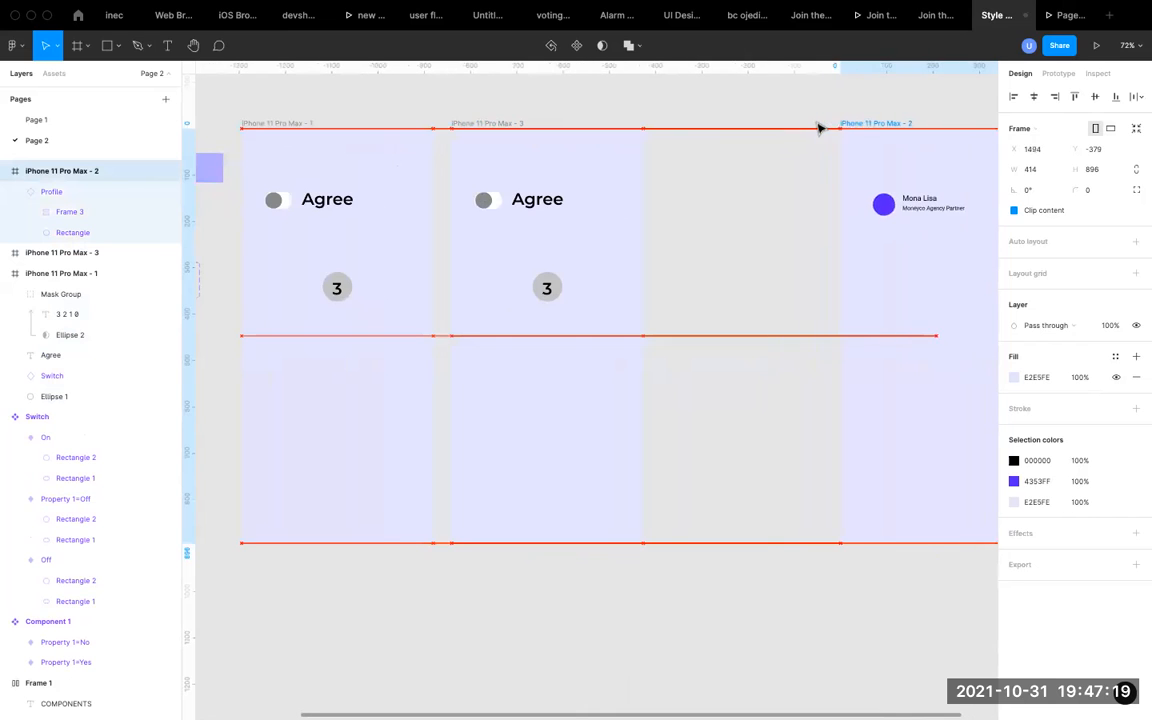
pyautogui.hotkey('shift', 'Right')
pyautogui.hotkey('shift', 'Right')
pyautogui.hotkey('shift', 'Right')
pyautogui.hotkey('shift', 'Right')
pyautogui.hotkey('shift', 'Right')
pyautogui.hotkey('shift', 'Right')
pyautogui.hotkey('shift', 'Right')
pyautogui.hotkey('shift', 'Right')
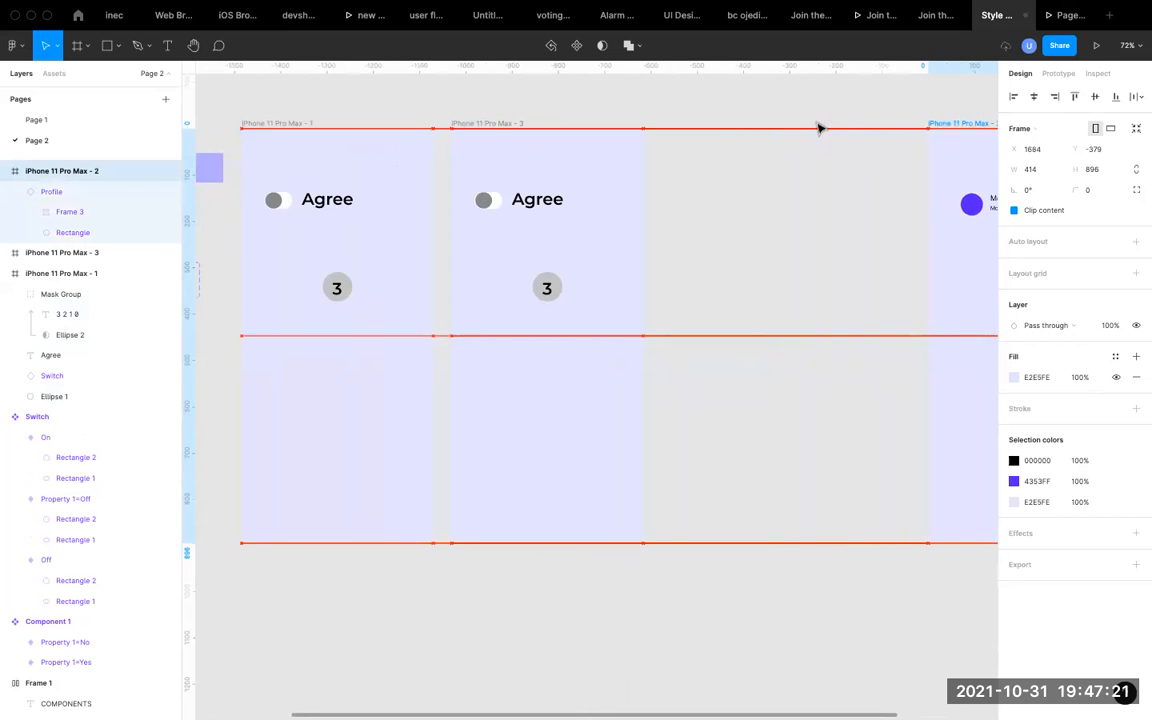
pyautogui.press('Delete')
# Duplicate the iPhone 11 Pro Max - 3 frame twice, placing the copies in the same row at X 1108 and X 1562.
pyautogui.click(488, 123)
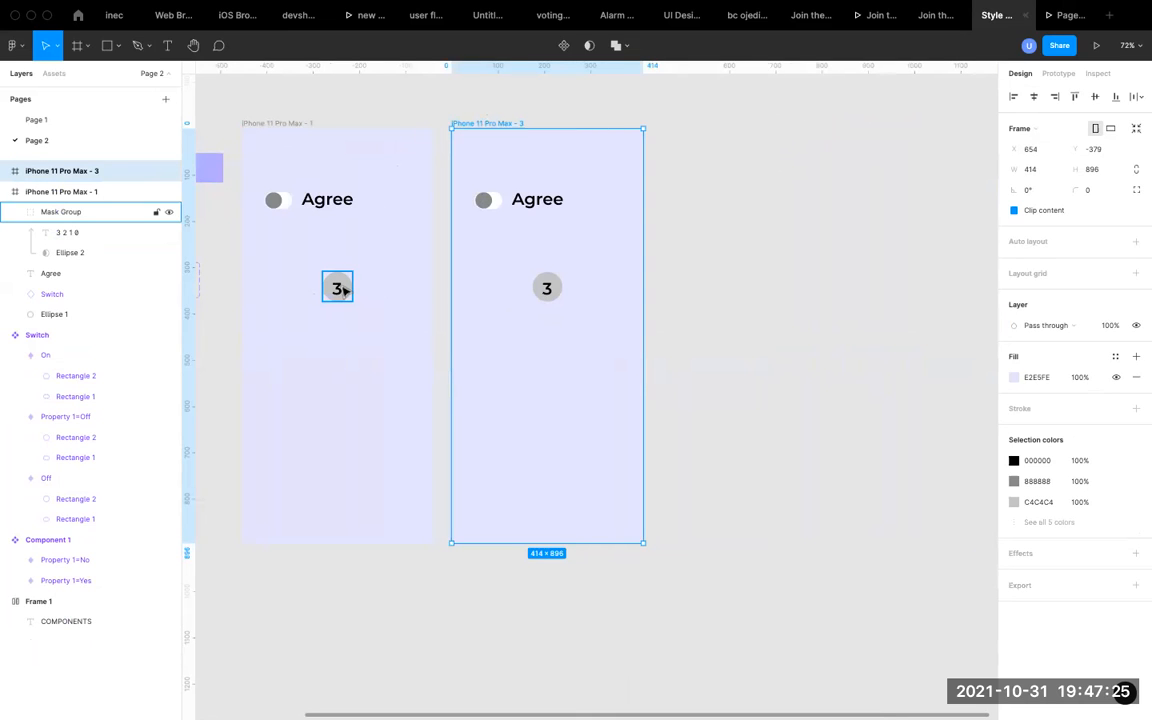
pyautogui.press('super+d')
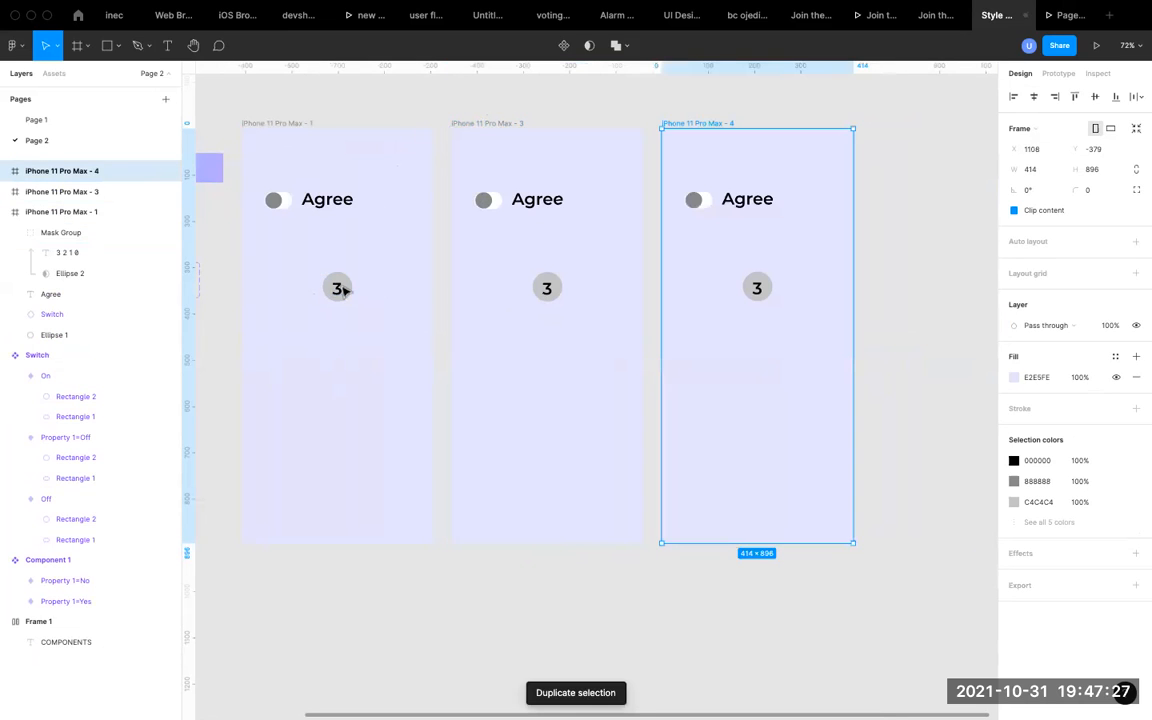
pyautogui.press('super+d')
# Shift the masked countdown text in the iPhone 11 Pro Max - 3 frame upward until the 2 sits in the circle.
pyautogui.hscroll(3, 343, 289)
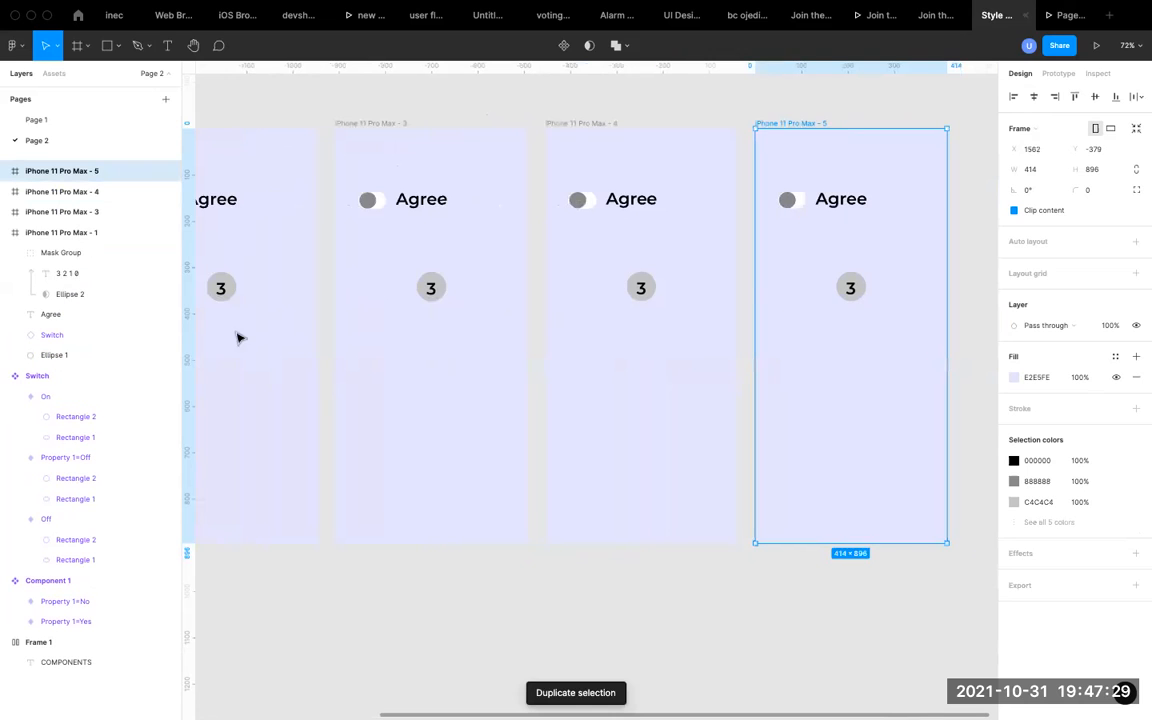
pyautogui.hscroll(-2, 391, 309)
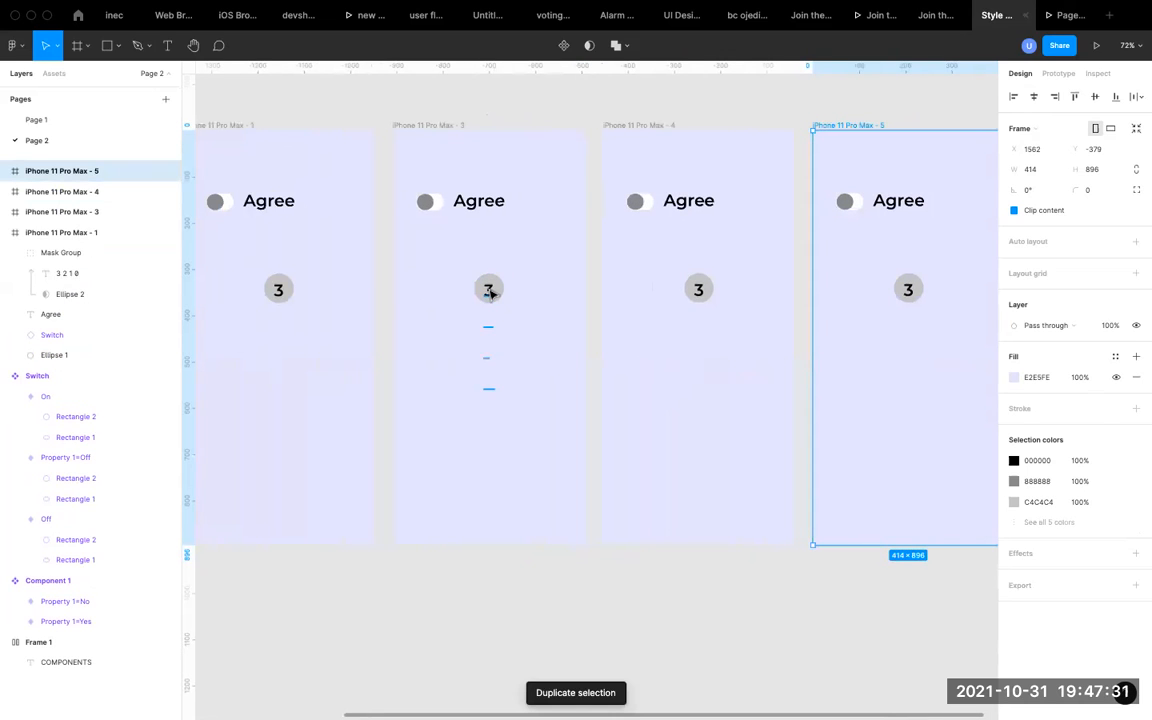
pyautogui.keyDown('super'); pyautogui.click(491, 293); pyautogui.keyUp('super')
pyautogui.hotkey('shift', 'Up')
pyautogui.hotkey('shift', 'Up')
pyautogui.hotkey('shift', 'Up')
pyautogui.hotkey('shift', 'Up')
pyautogui.hotkey('shift', 'Up')
pyautogui.hotkey('shift', 'Up')
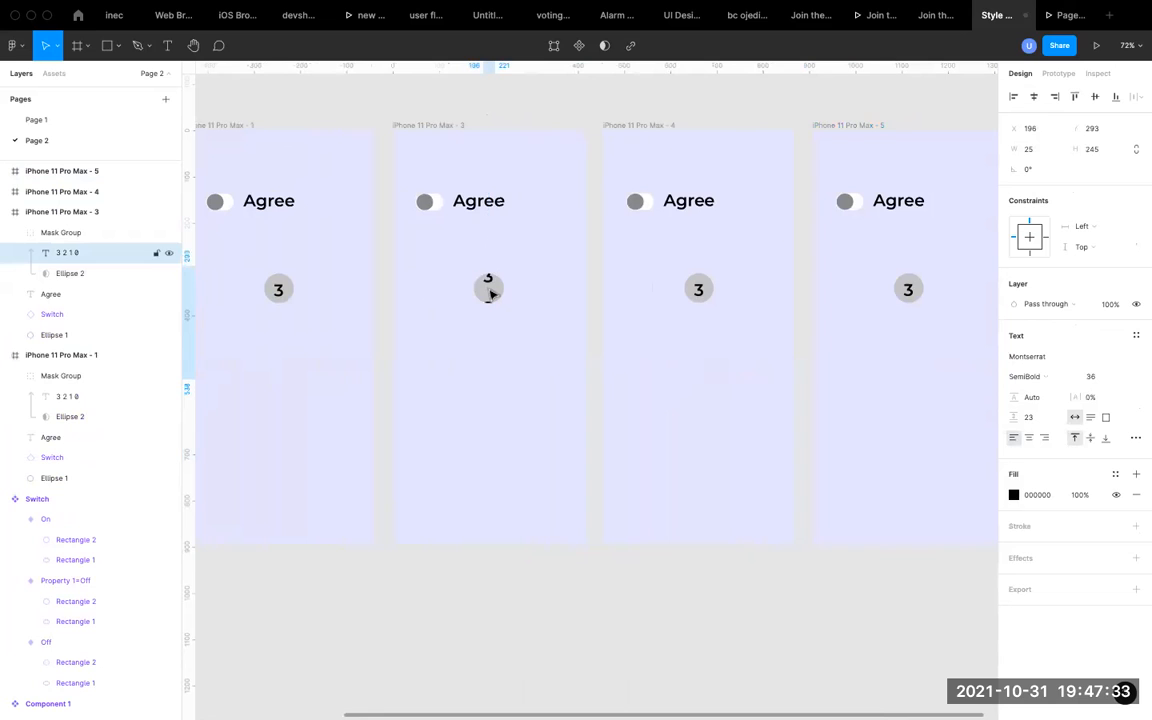
pyautogui.hotkey('shift', 'Up')
# Shift the masked countdown text in the iPhone 11 Pro Max - 4 frame up to Y 183 so the circle shows 1.
pyautogui.click(636, 125)
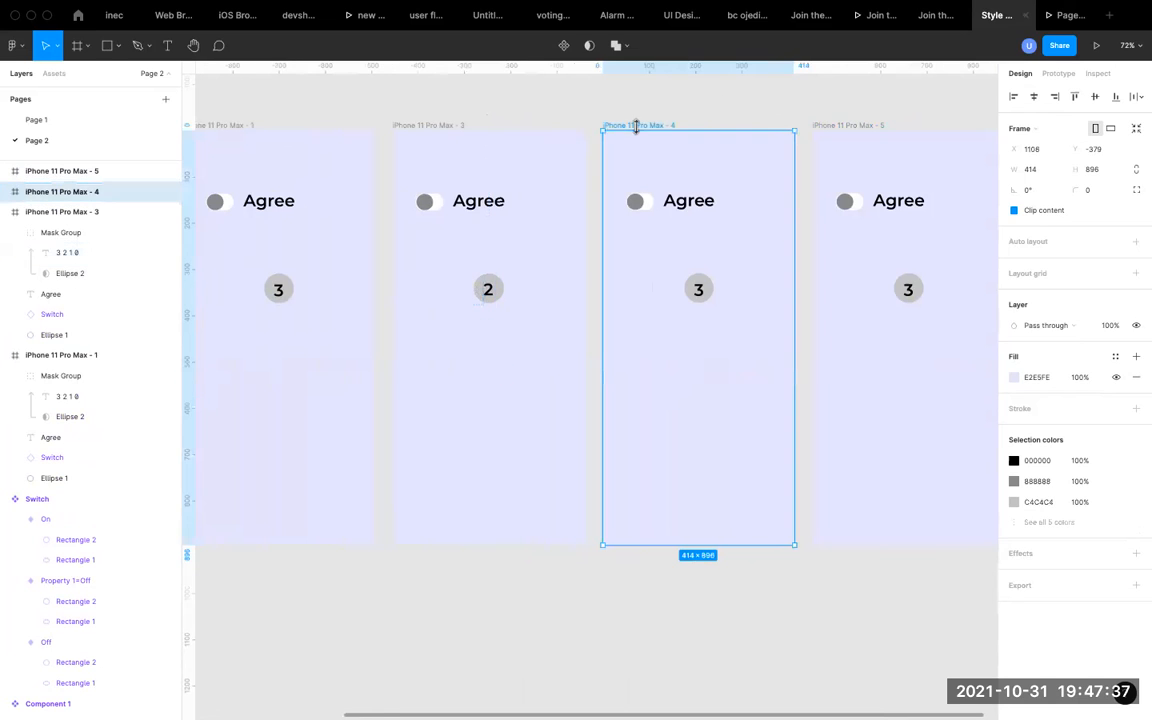
pyautogui.keyDown('super'); pyautogui.click(697, 290); pyautogui.keyUp('super')
pyautogui.hotkey('shift', 'Up')
pyautogui.hotkey('shift', 'Up')
pyautogui.hotkey('shift', 'Up')
pyautogui.hotkey('shift', 'Up')
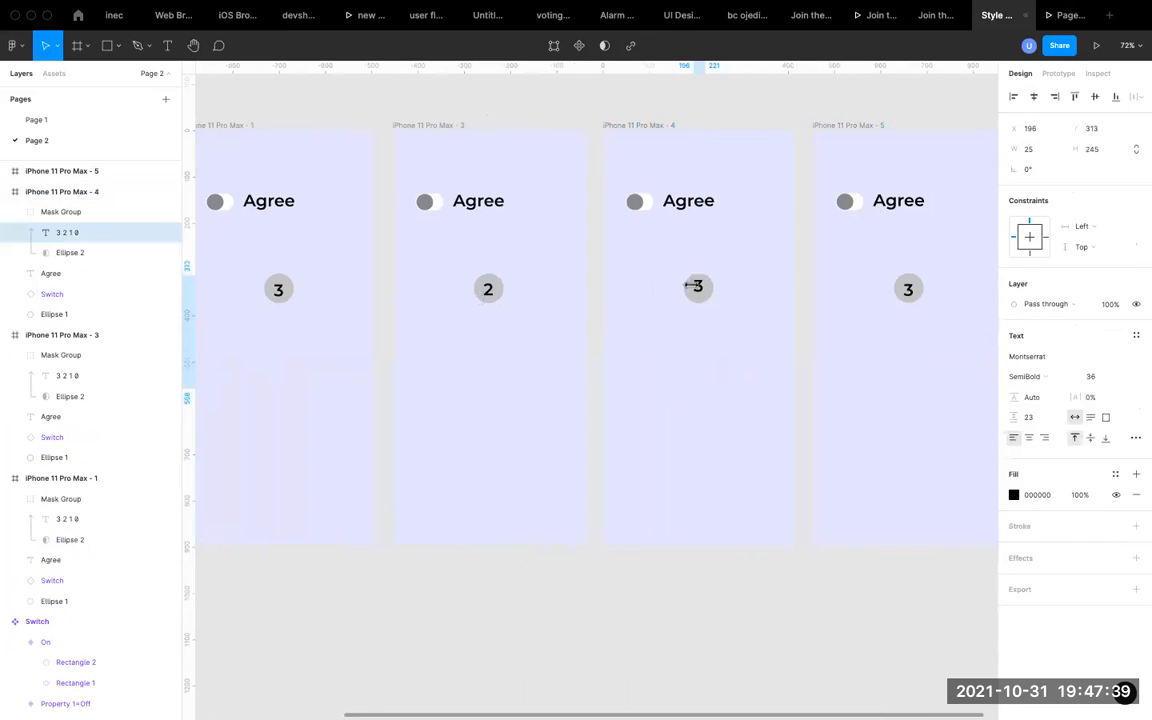
pyautogui.hotkey('shift', 'Up')
pyautogui.hotkey('shift', 'Up')
pyautogui.hotkey('shift', 'Up')
pyautogui.hotkey('shift', 'Up')
pyautogui.hotkey('shift', 'Up')
pyautogui.hotkey('shift', 'Up')
pyautogui.hotkey('shift', 'Up')
pyautogui.hotkey('shift', 'Up')
pyautogui.hotkey('shift', 'Up')
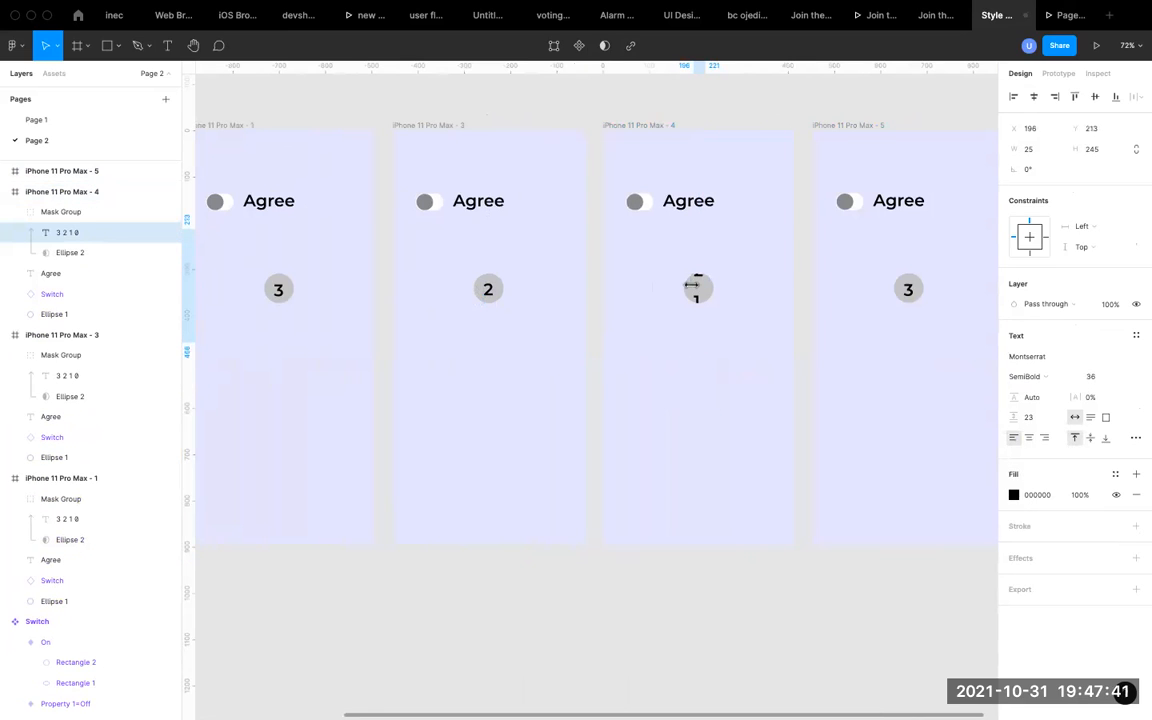
pyautogui.hotkey('shift', 'Up')
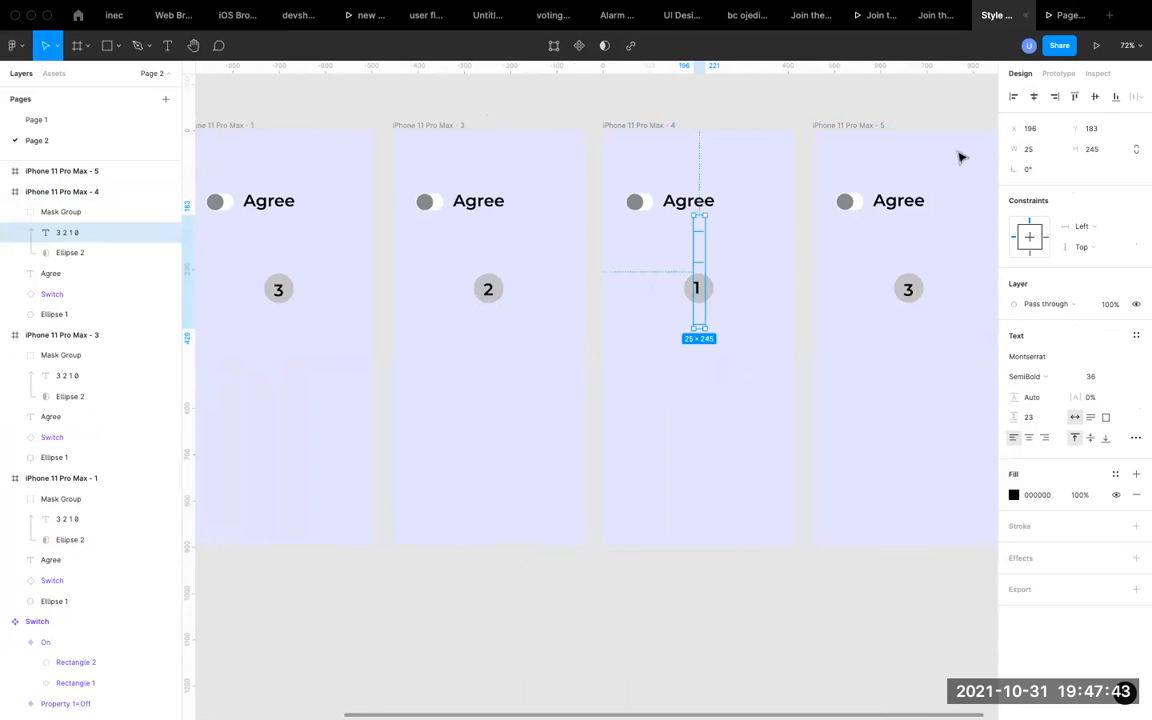
# Shift the masked countdown text in the iPhone 11 Pro Max - 5 frame up to Y 120 so the circle shows 0.
pyautogui.click(861, 125)
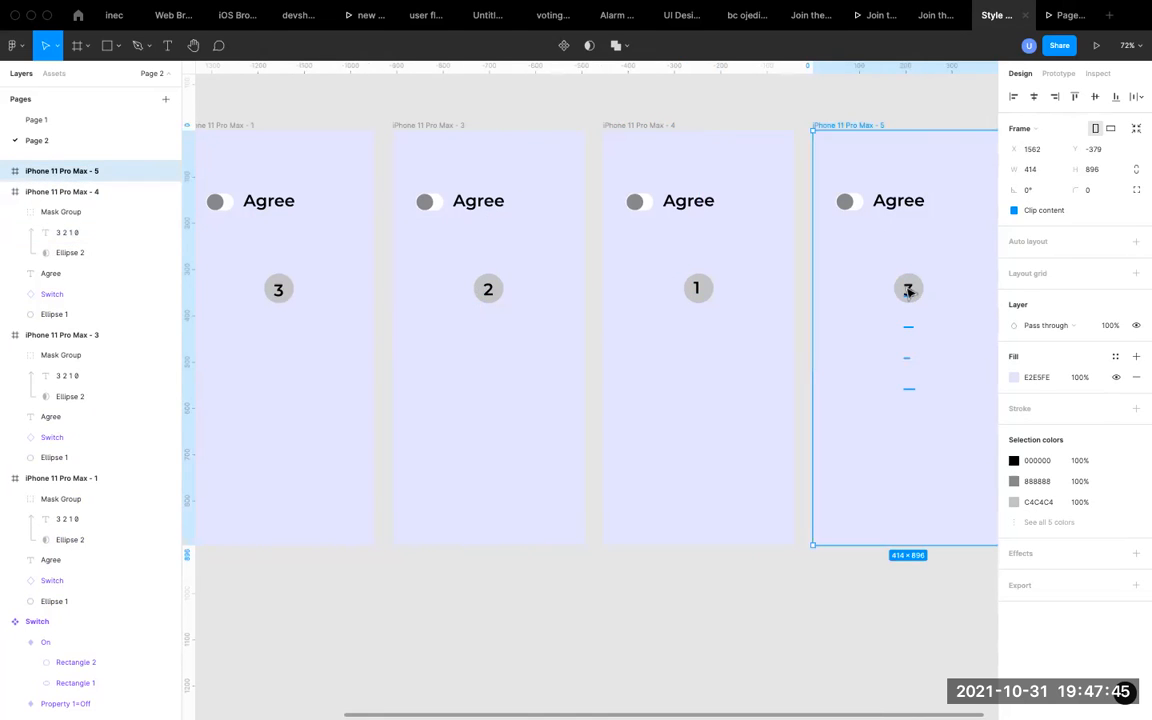
pyautogui.doubleClick(908, 291)
pyautogui.hotkey('shift', 'Up')
pyautogui.hotkey('shift', 'Up')
pyautogui.hotkey('shift', 'Up')
pyautogui.hotkey('shift', 'Up')
pyautogui.hotkey('shift', 'Up')
pyautogui.hotkey('shift', 'Up')
pyautogui.hotkey('shift', 'Up')
pyautogui.hotkey('shift', 'Up')
pyautogui.hotkey('shift', 'Up')
pyautogui.hotkey('shift', 'Up')
pyautogui.hotkey('shift', 'Up')
pyautogui.hotkey('shift', 'Up')
pyautogui.hotkey('shift', 'Up')
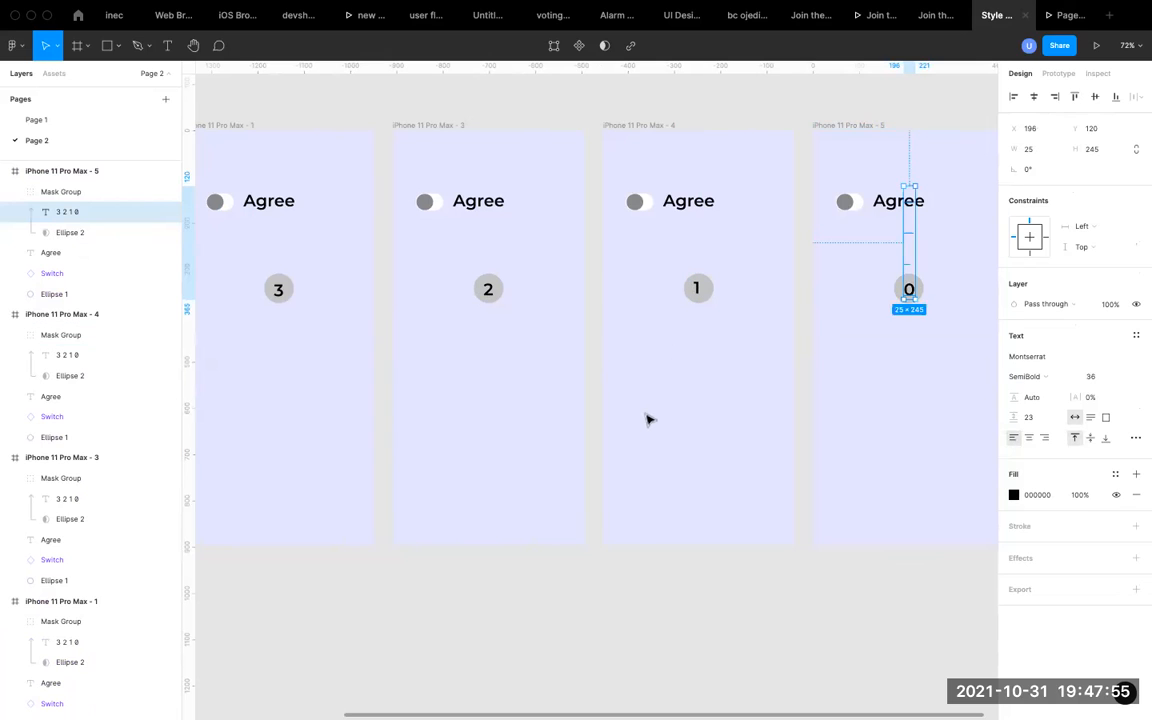
pyautogui.click(935, 267)
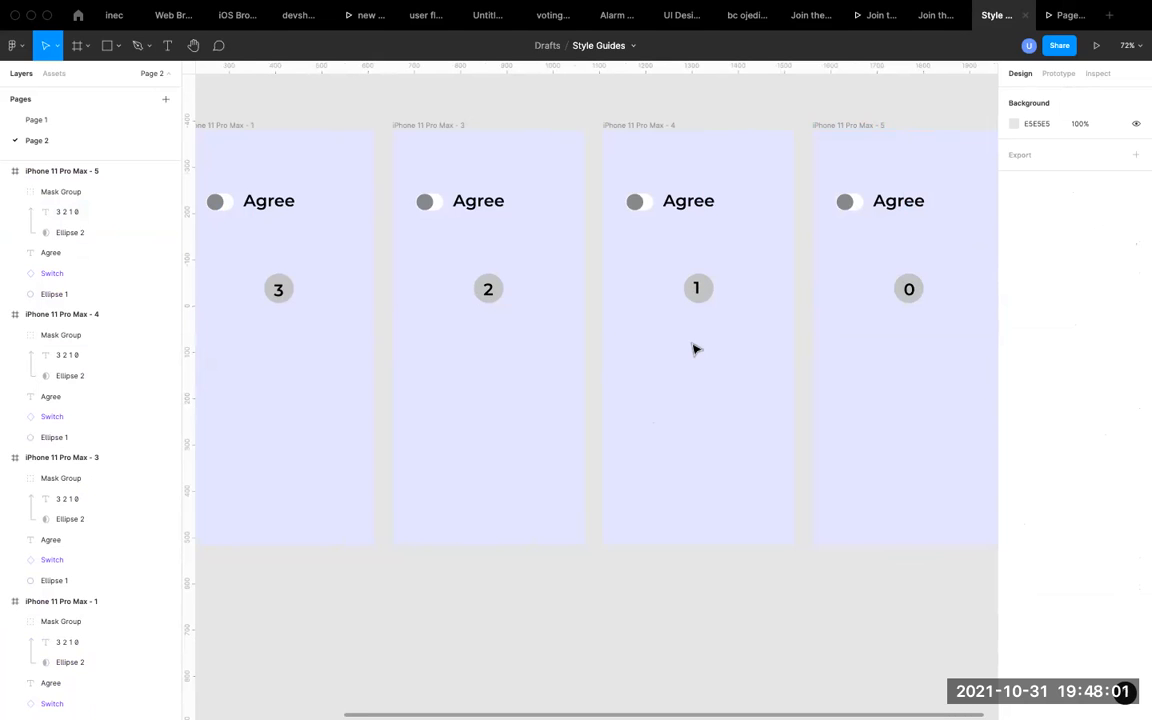
# Connect the first phone frame to the frame showing 2 with an After delay trigger, and open the delay time for editing.
pyautogui.scroll(-3, 694, 347)
pyautogui.click(388, 194)
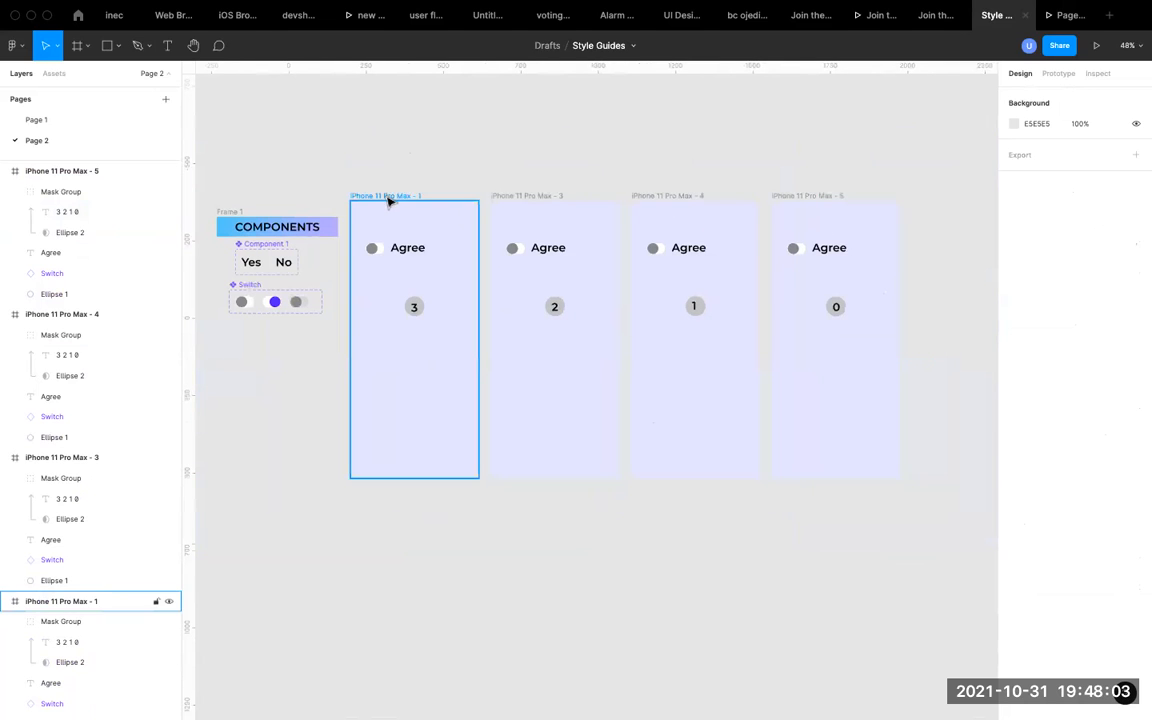
pyautogui.click(1059, 74)
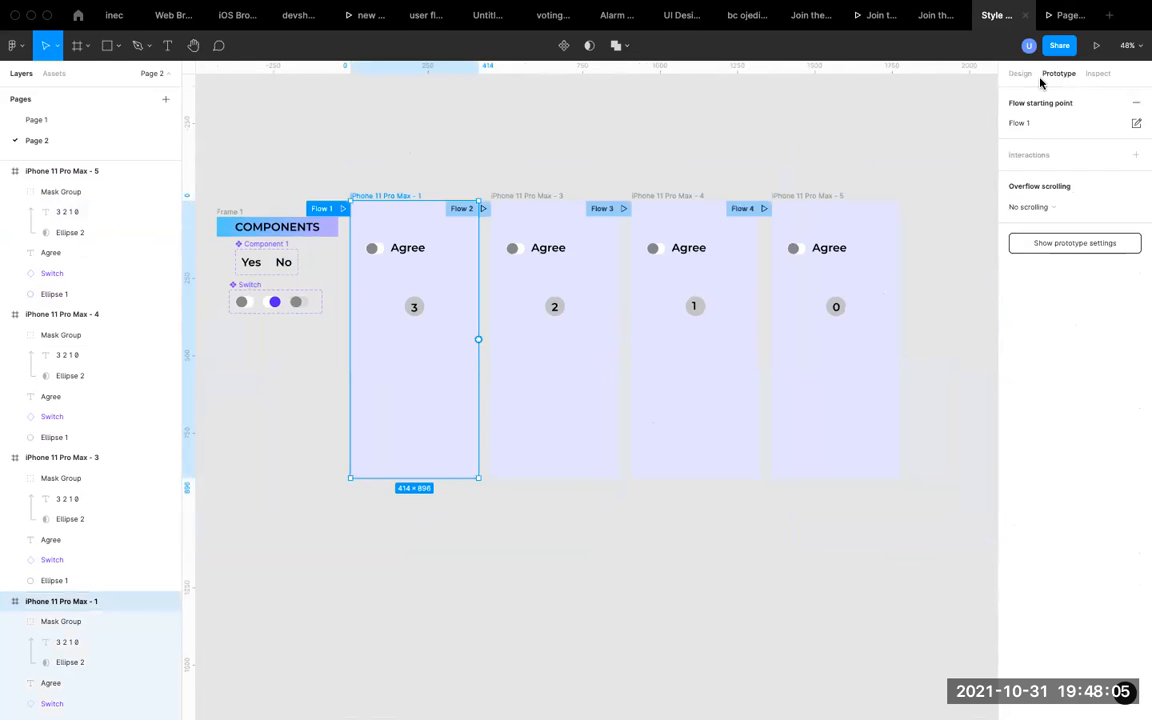
pyautogui.moveTo(478, 339); pyautogui.dragTo(516, 338)
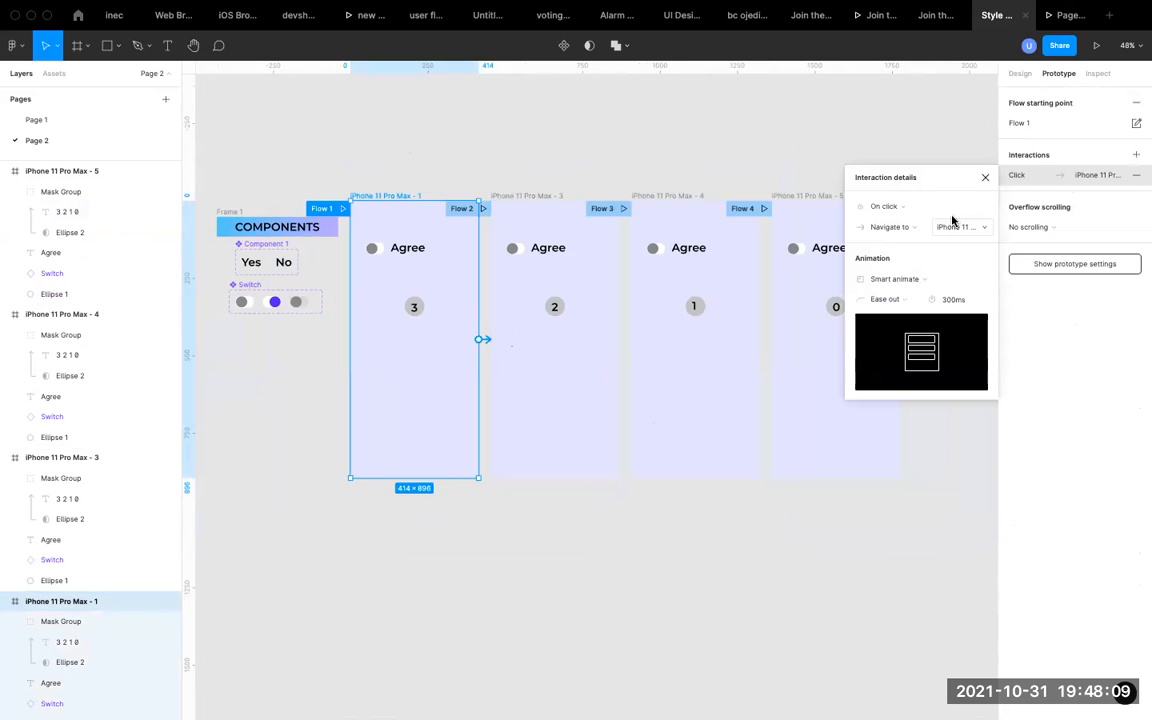
pyautogui.click(918, 208)
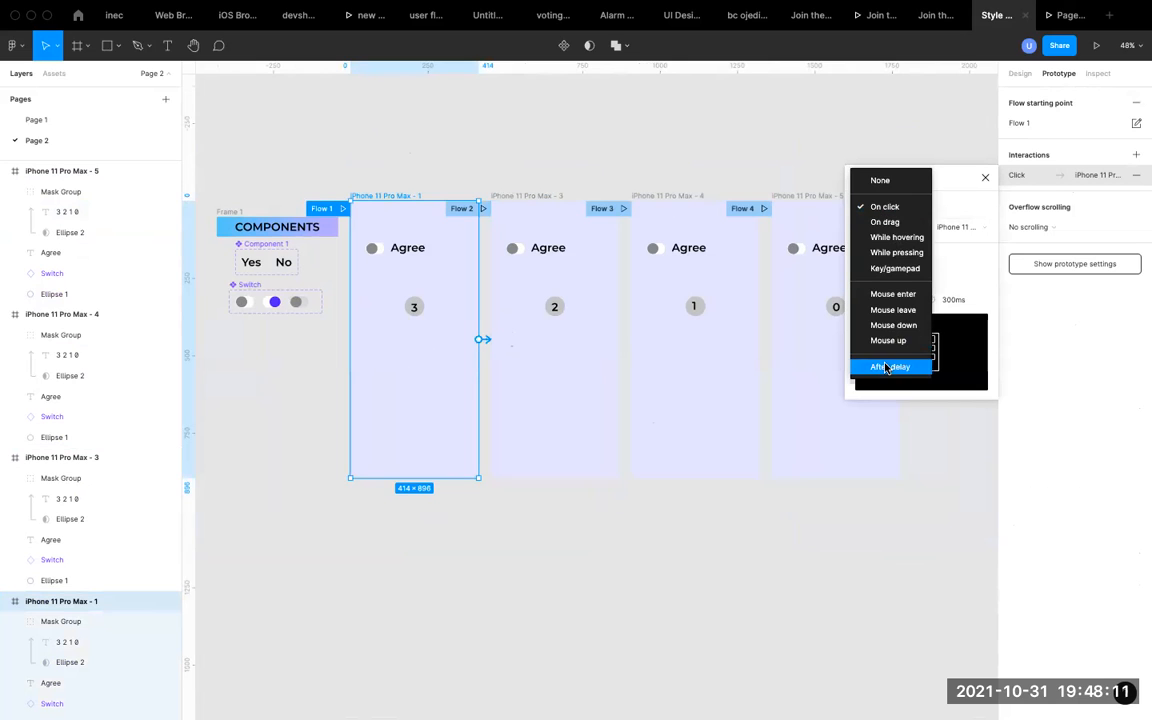
pyautogui.click(885, 365)
pyautogui.click(955, 208)
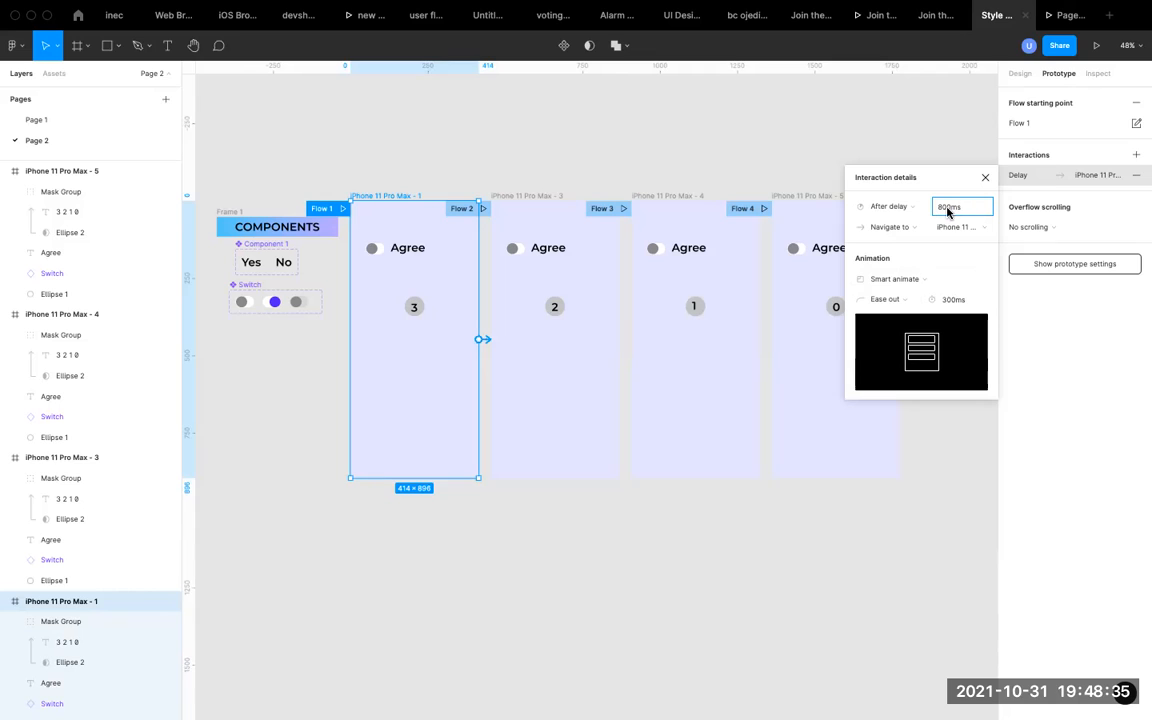
# Set the After delay time of the first phone frame's transition to 700ms and close its interaction details.
pyautogui.click(954, 301)
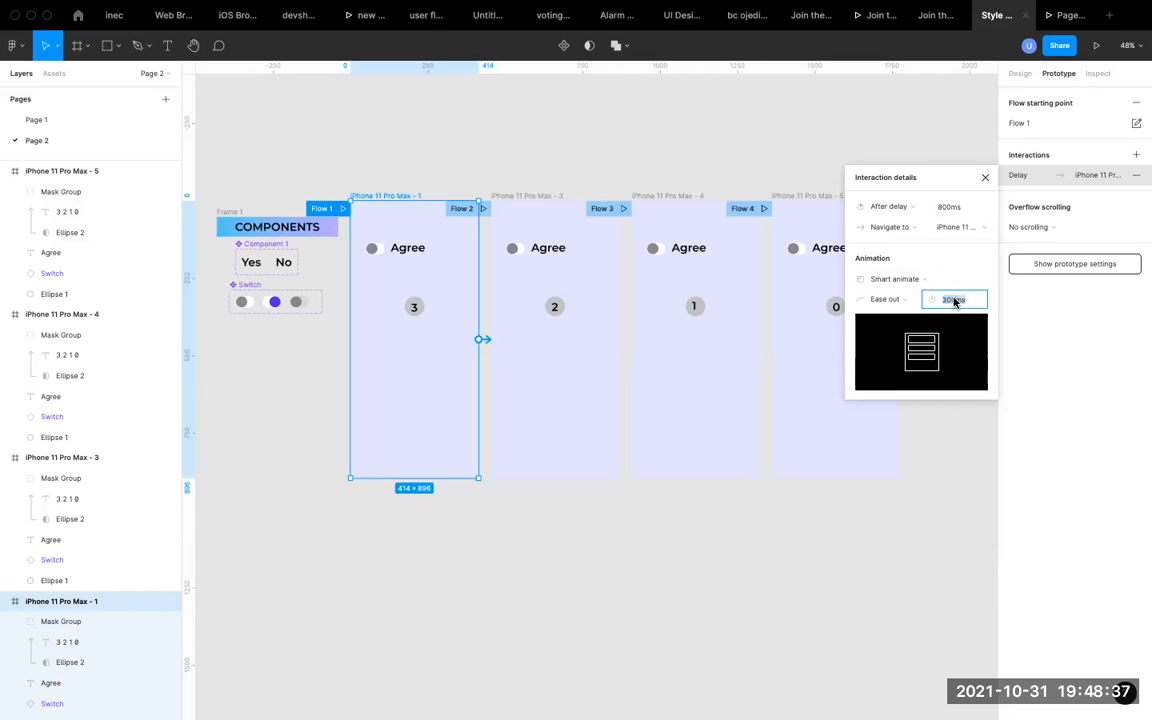
pyautogui.click(945, 208)
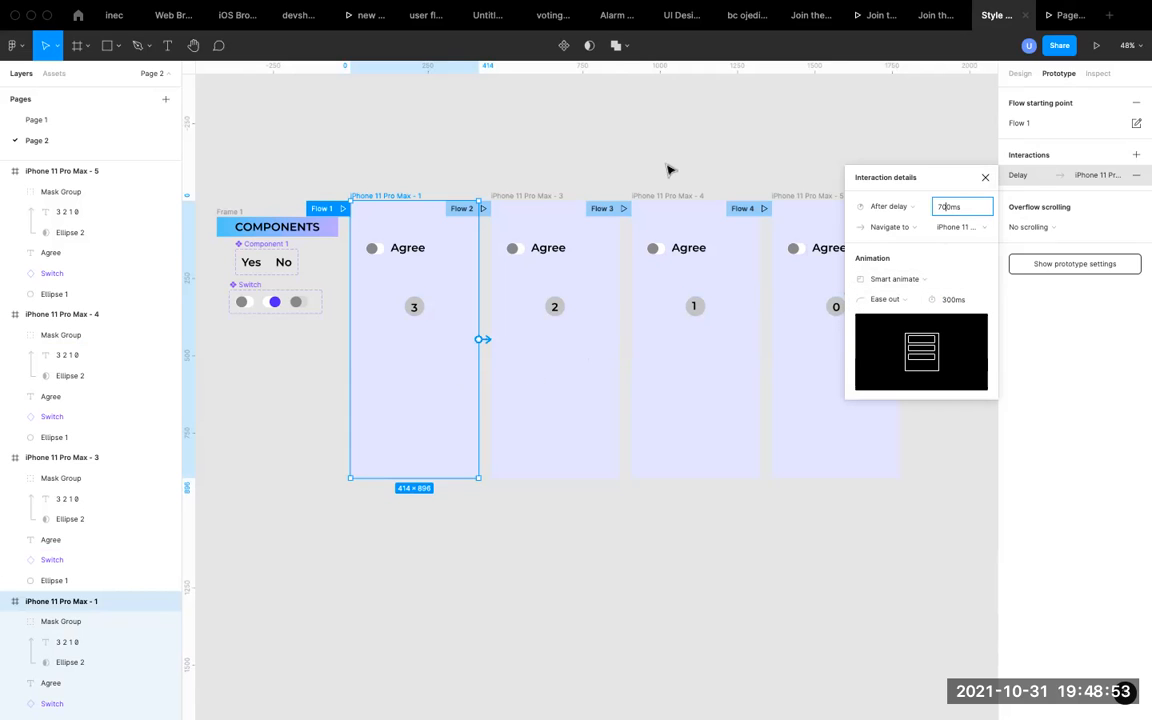
pyautogui.click(985, 177)
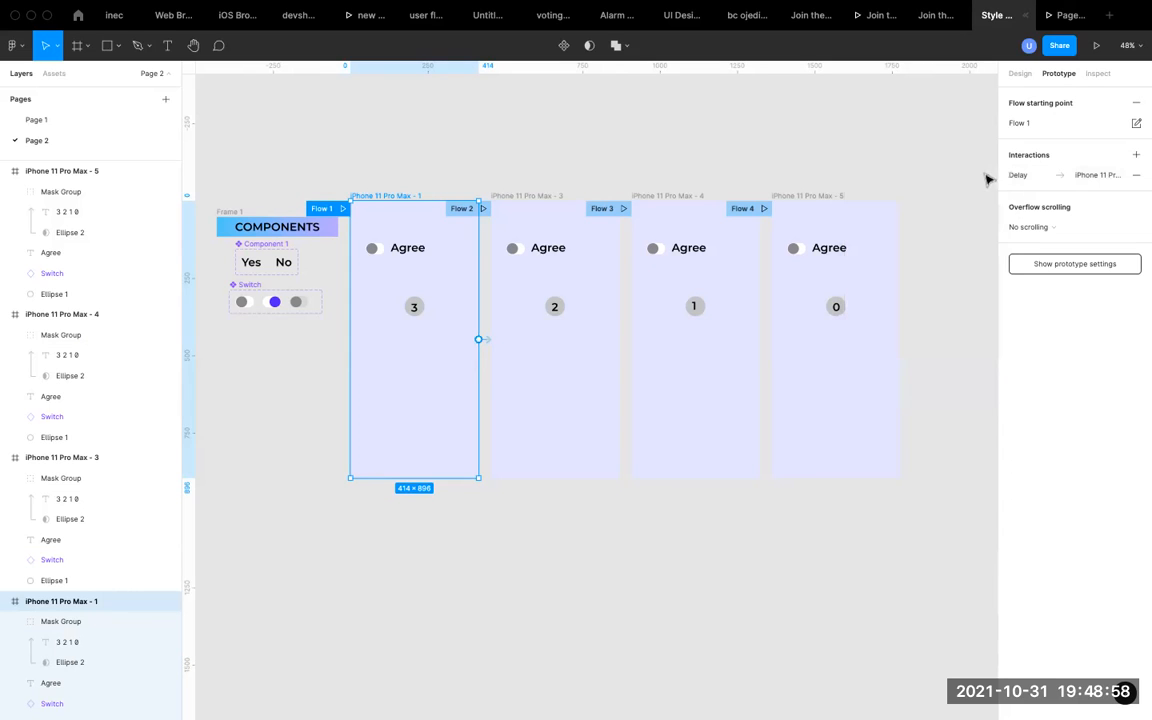
# Connect the frame showing 2 to the frame showing 1, and that frame to the one showing 0.
pyautogui.click(543, 195)
pyautogui.moveTo(620, 342); pyautogui.dragTo(681, 306)
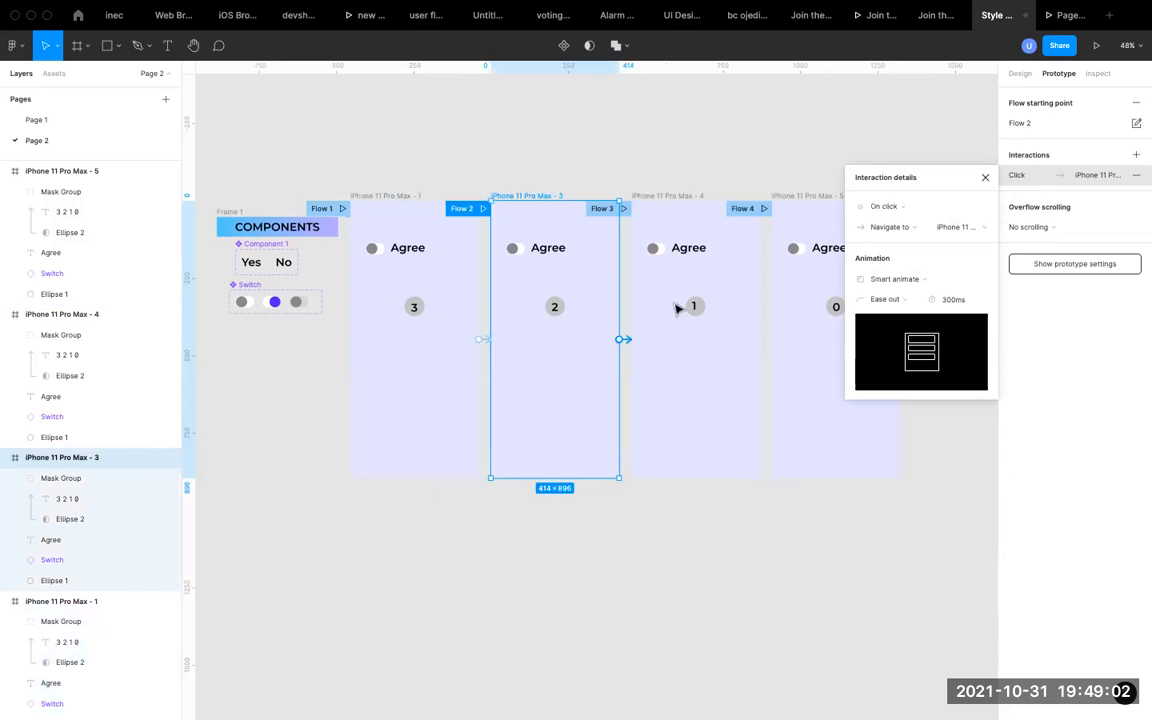
pyautogui.click(676, 195)
pyautogui.moveTo(759, 339); pyautogui.dragTo(805, 340)
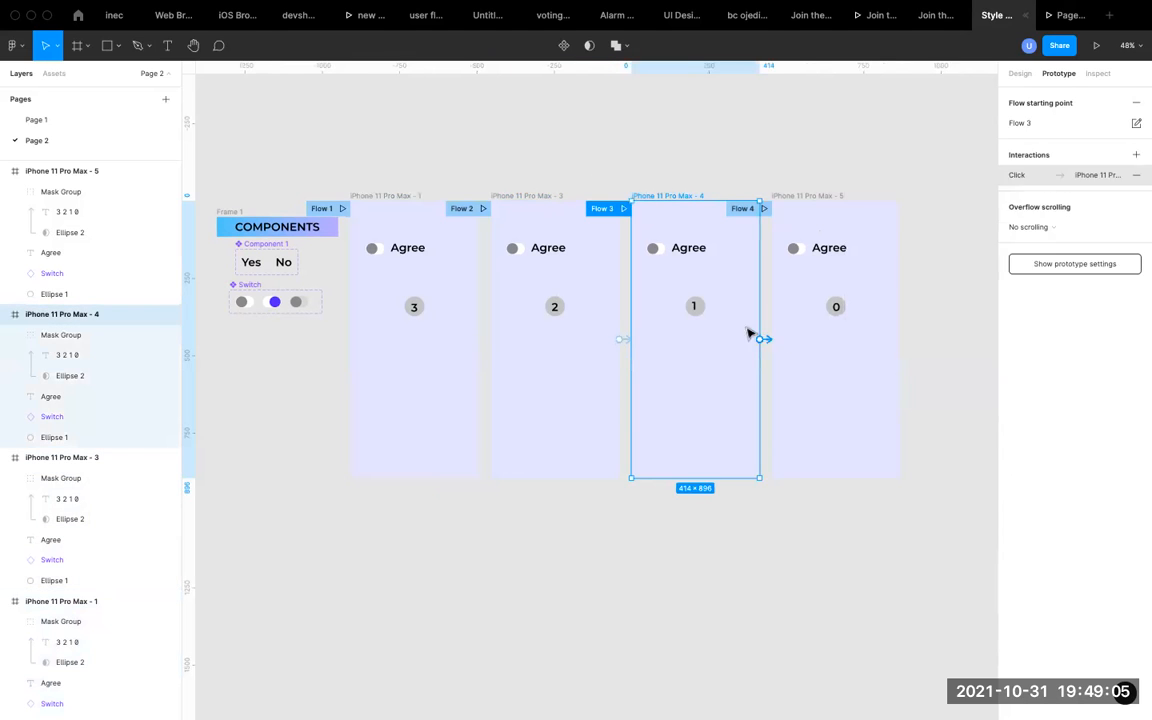
# Change the trigger of the iPhone 11 Pro Max - 3 and 4 connections together to After delay with 700ms, and check both frames.
pyautogui.moveTo(486, 179); pyautogui.dragTo(929, 526)
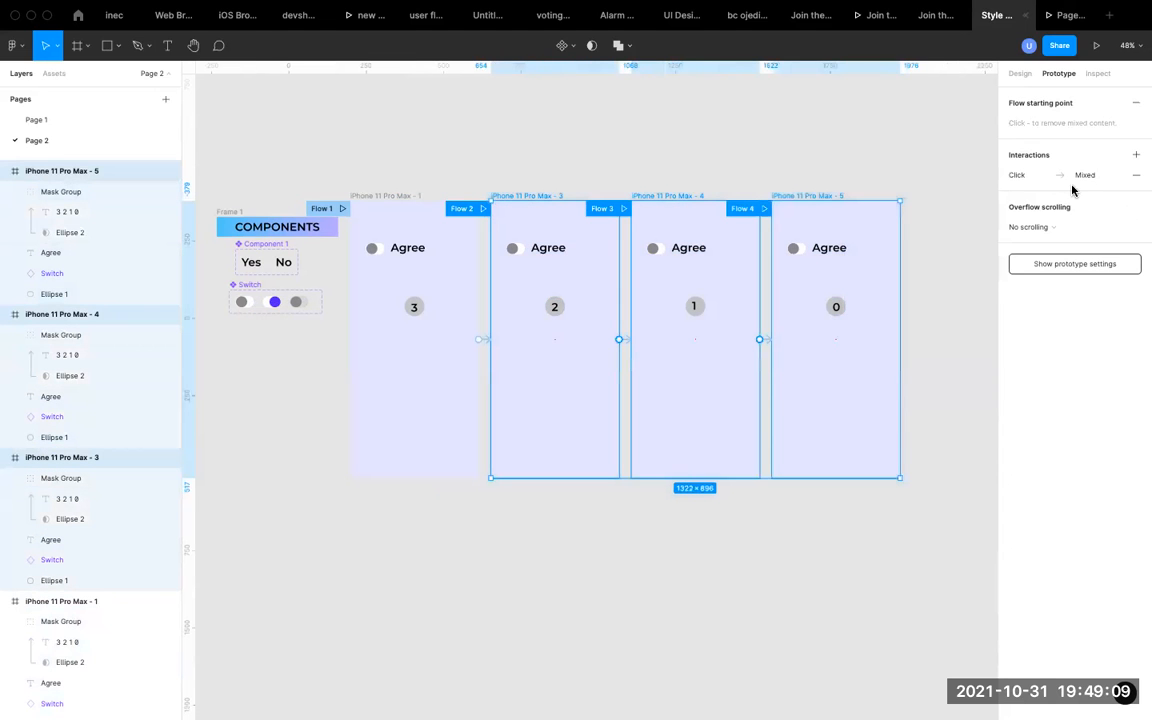
pyautogui.click(1020, 175)
pyautogui.click(905, 207)
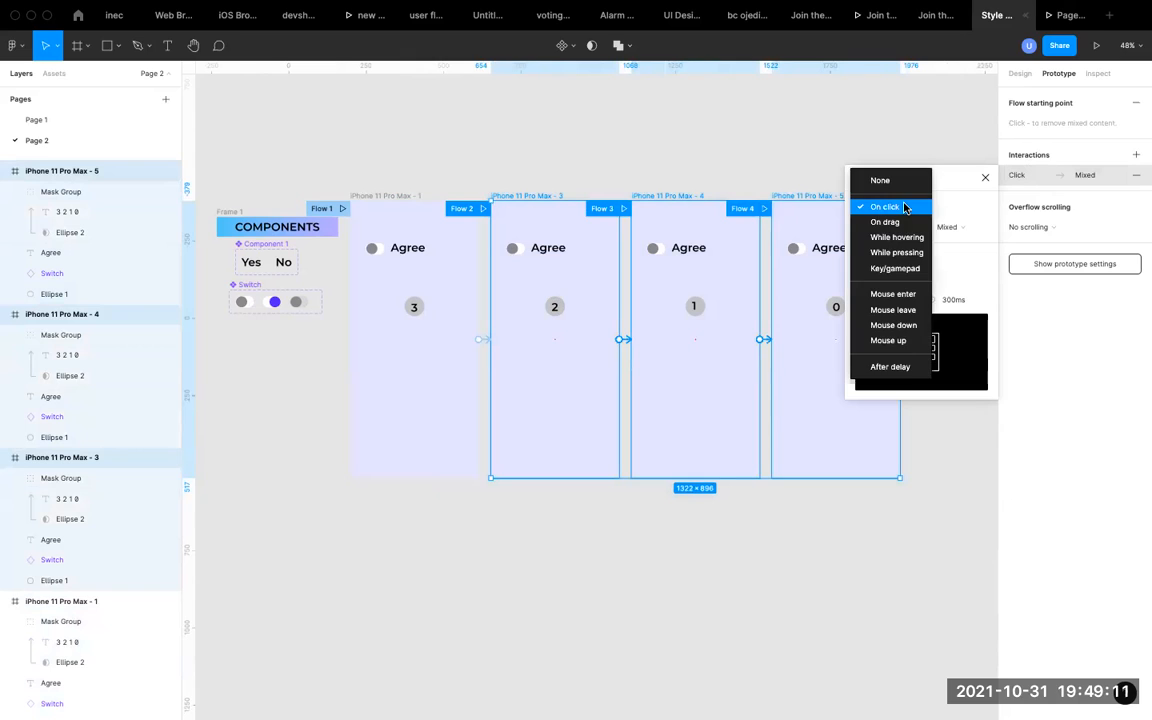
pyautogui.click(888, 366)
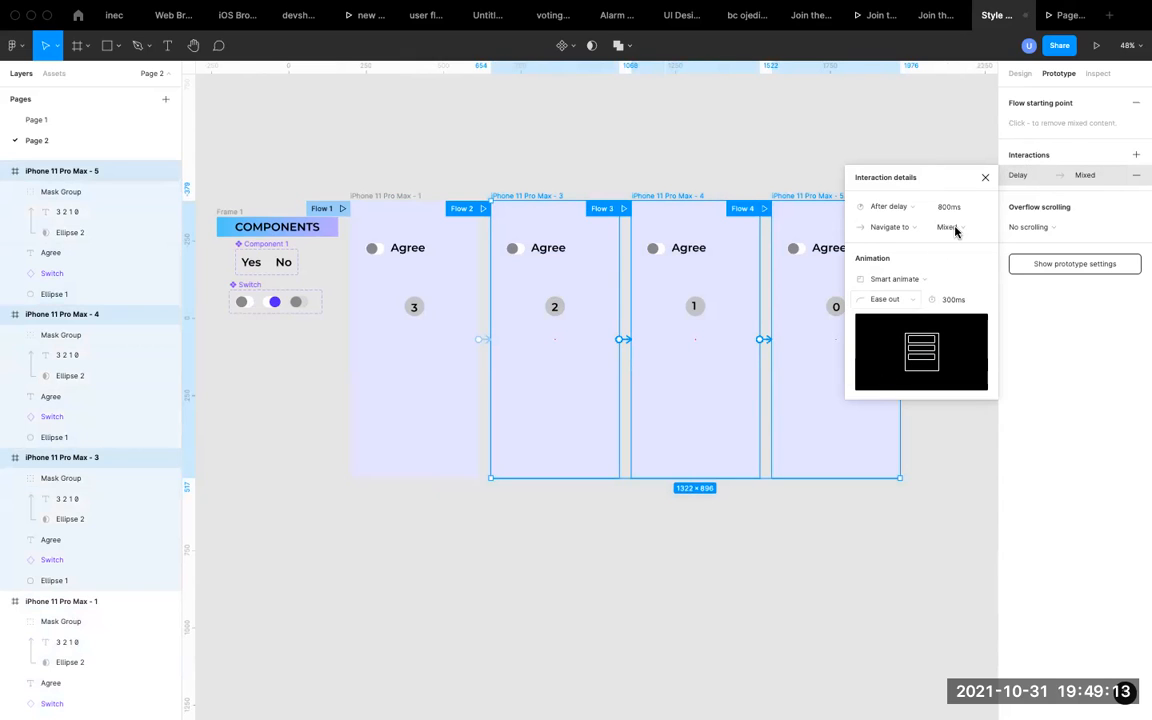
pyautogui.click(955, 212)
pyautogui.press('Return')
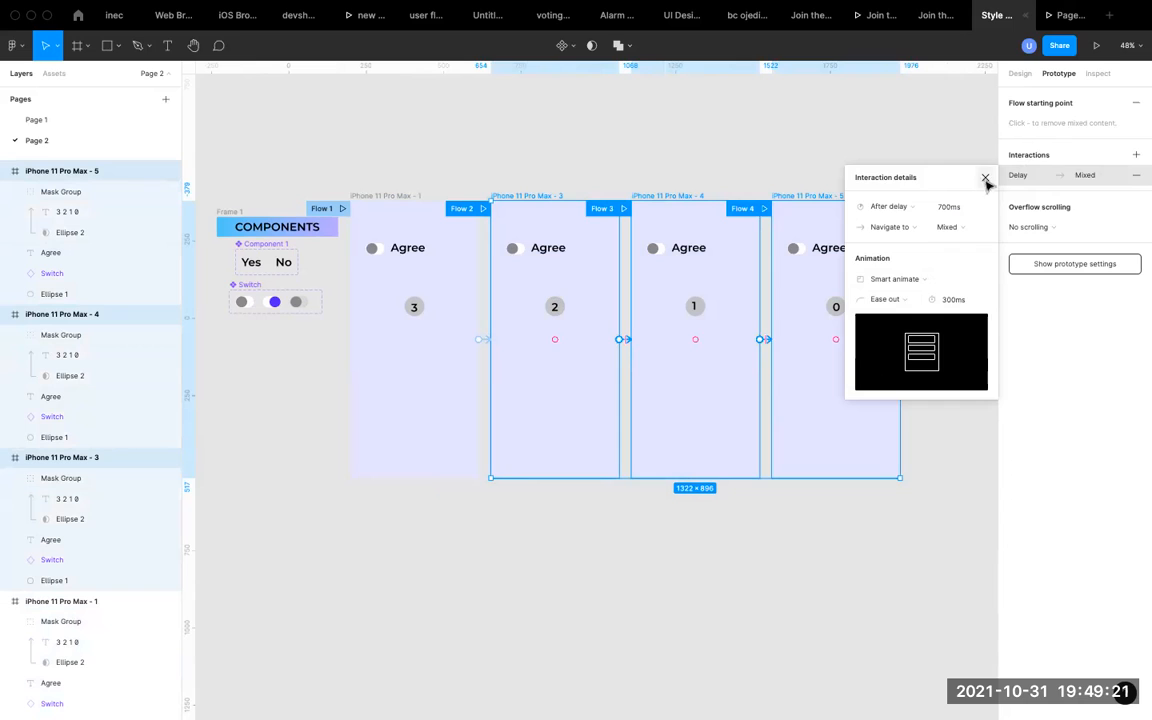
pyautogui.click(985, 177)
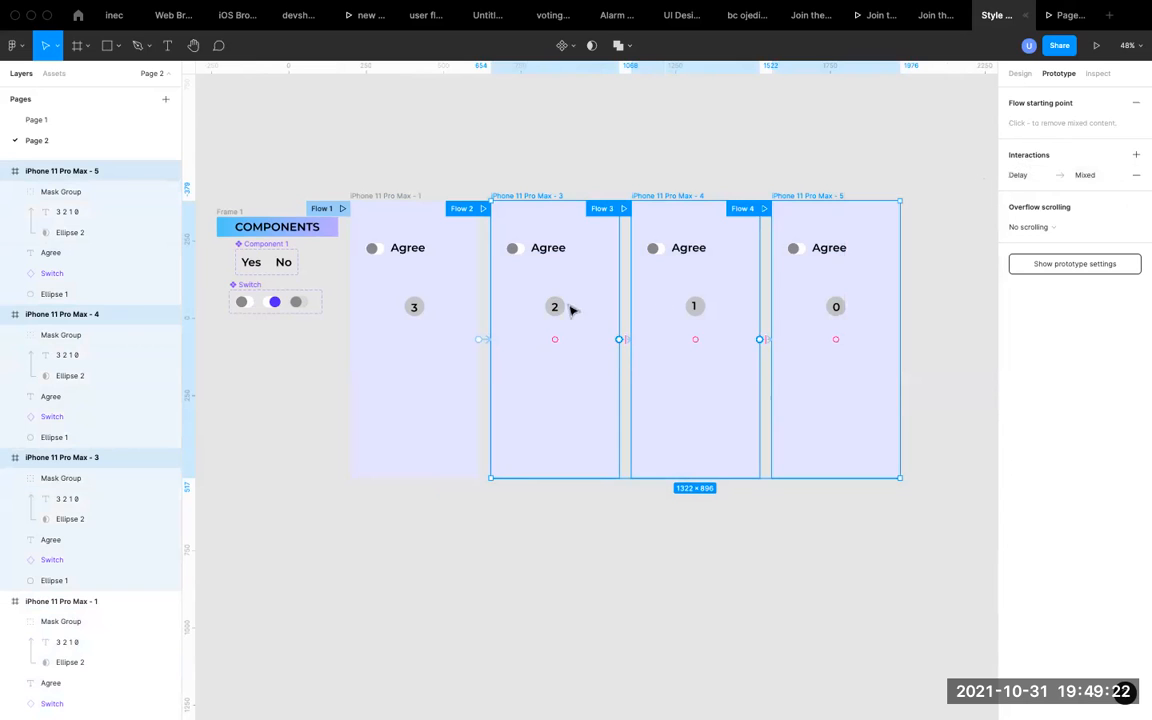
pyautogui.click(535, 197)
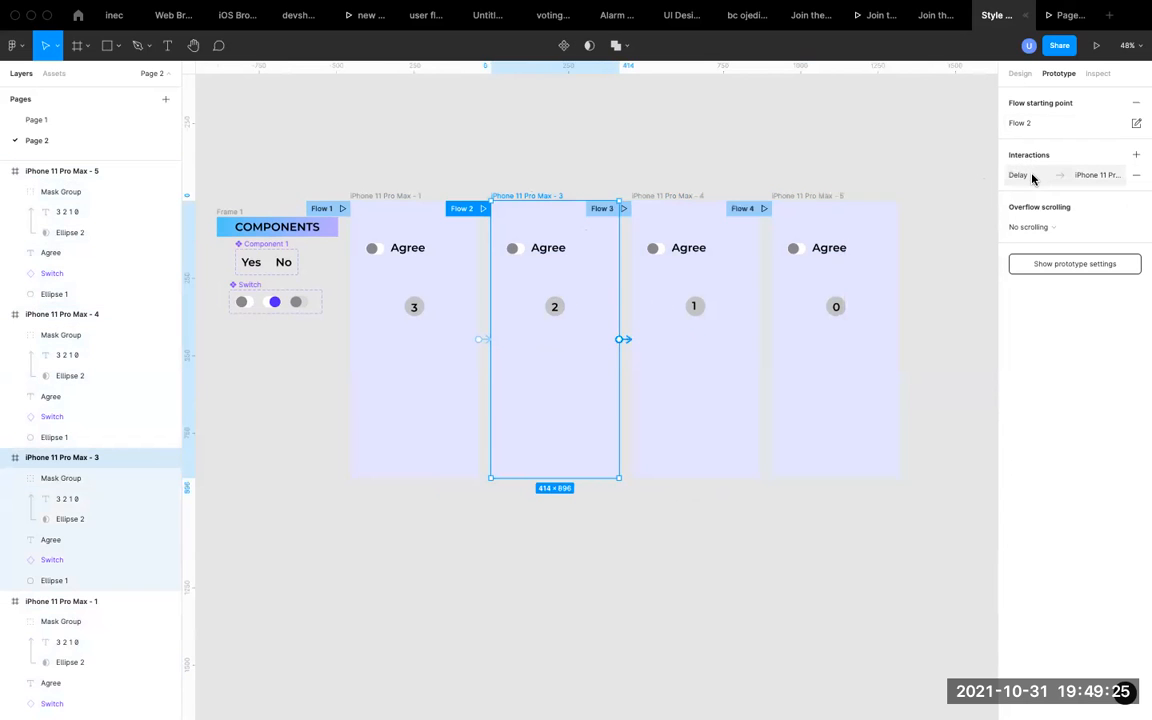
pyautogui.click(671, 196)
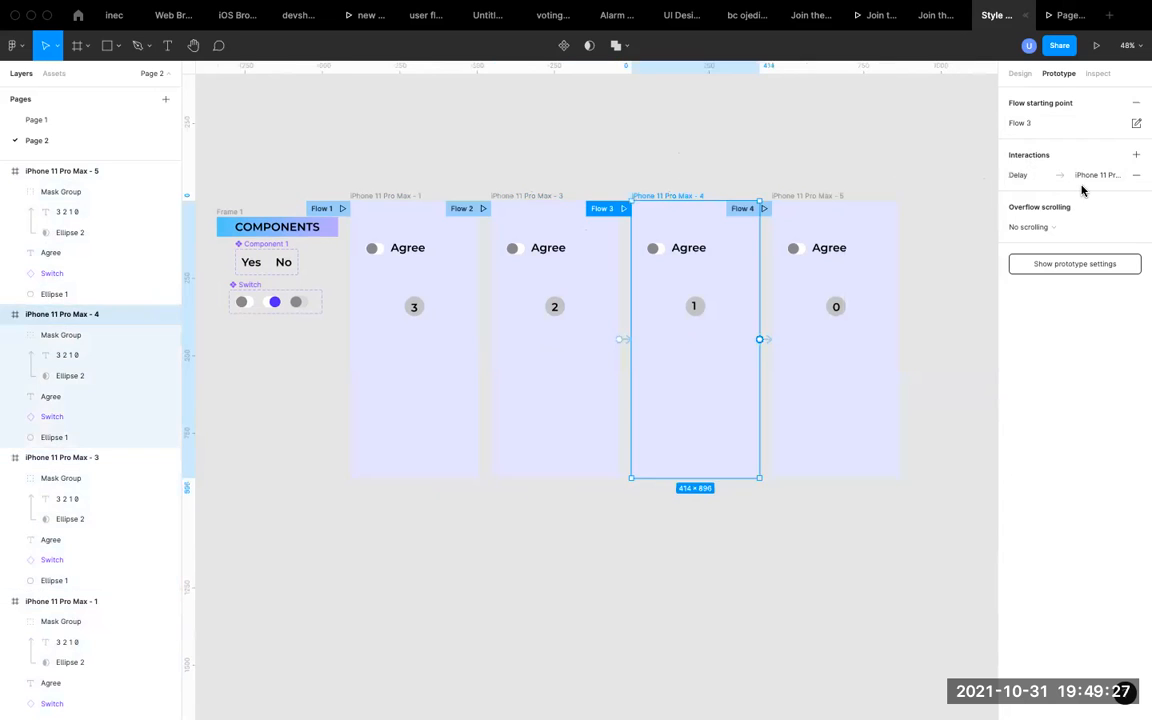
pyautogui.click(812, 141)
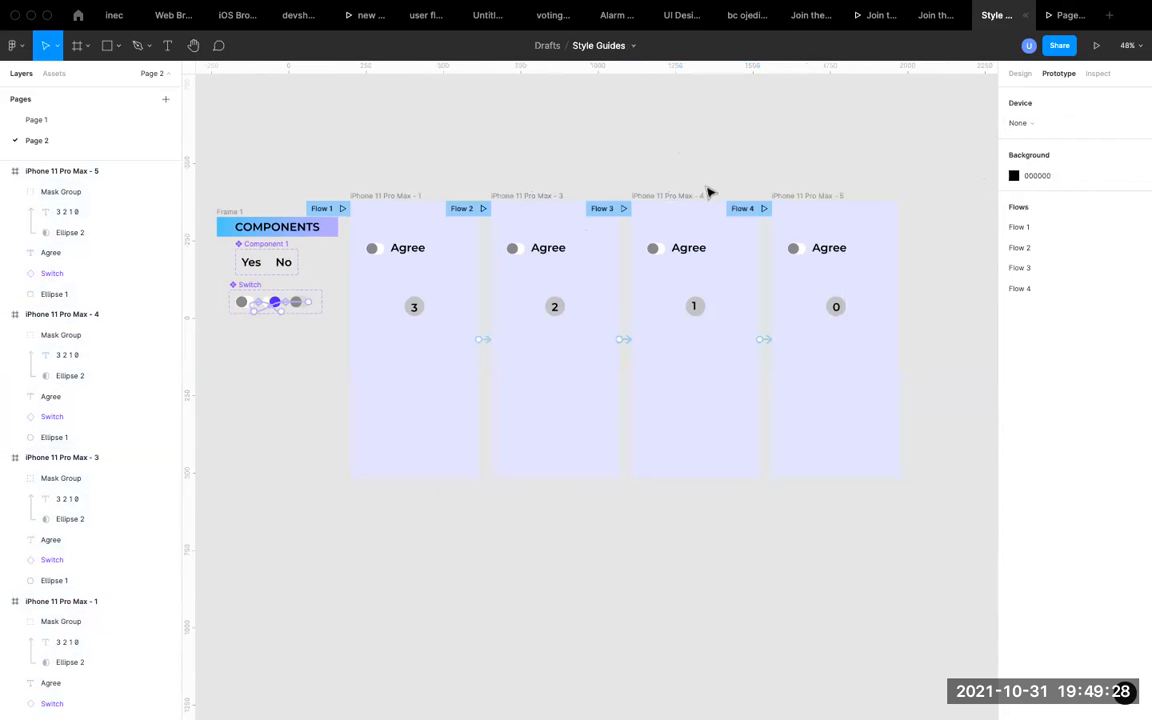
# Remove the Flow 2, Flow 3 and Flow 4 starting points from the last three phone frames.
pyautogui.click(474, 209)
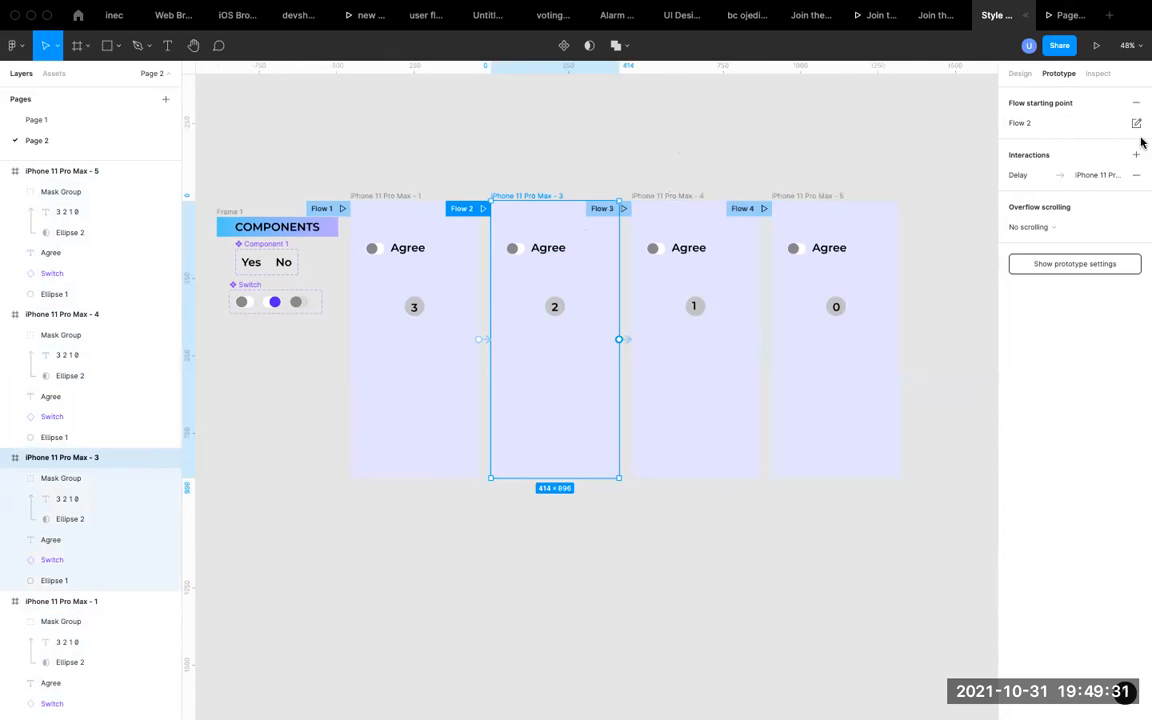
pyautogui.click(1136, 102)
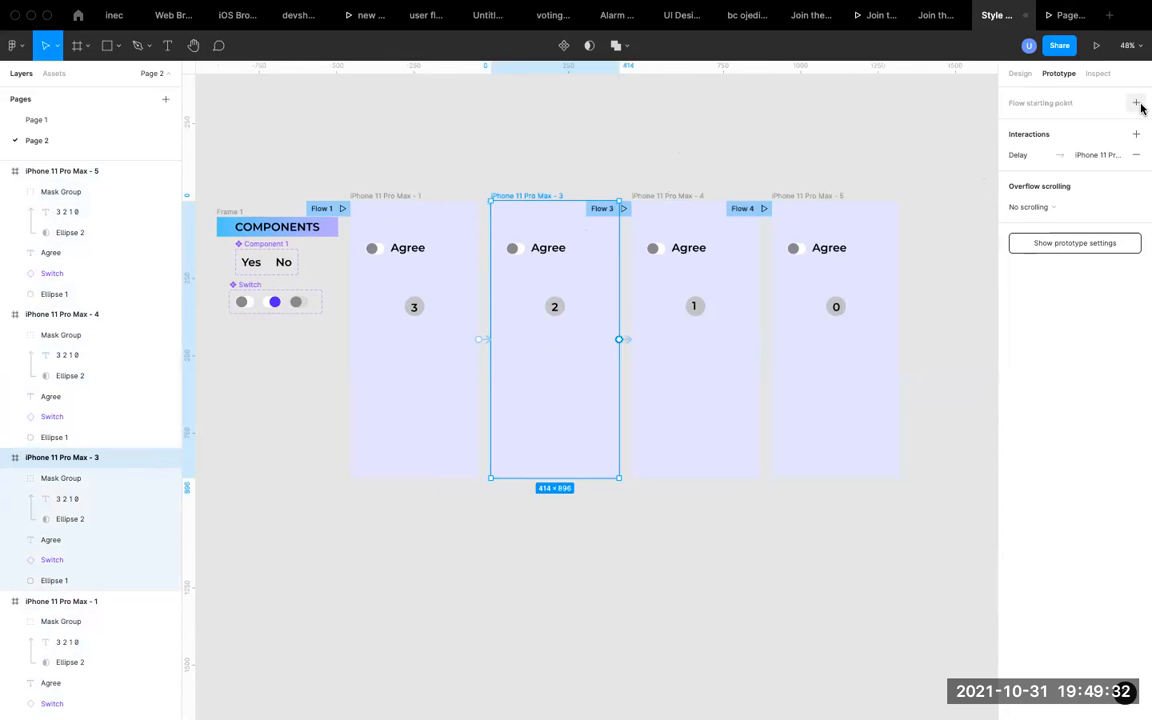
pyautogui.click(602, 208)
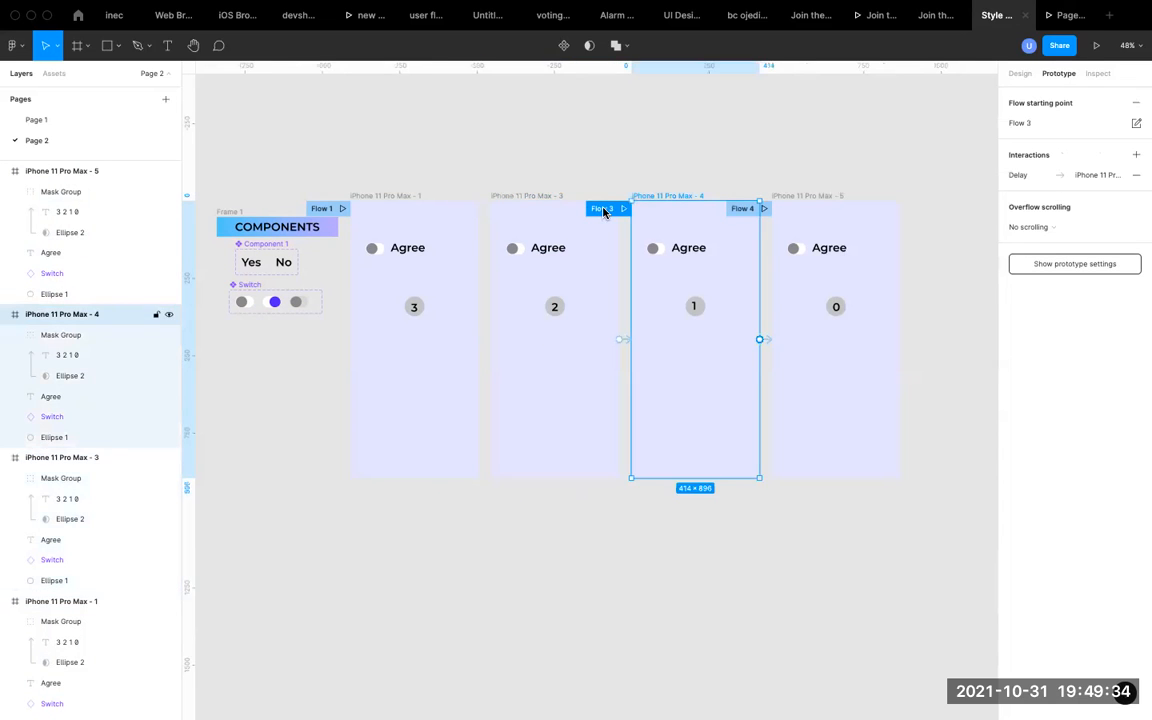
pyautogui.click(1136, 102)
pyautogui.click(742, 209)
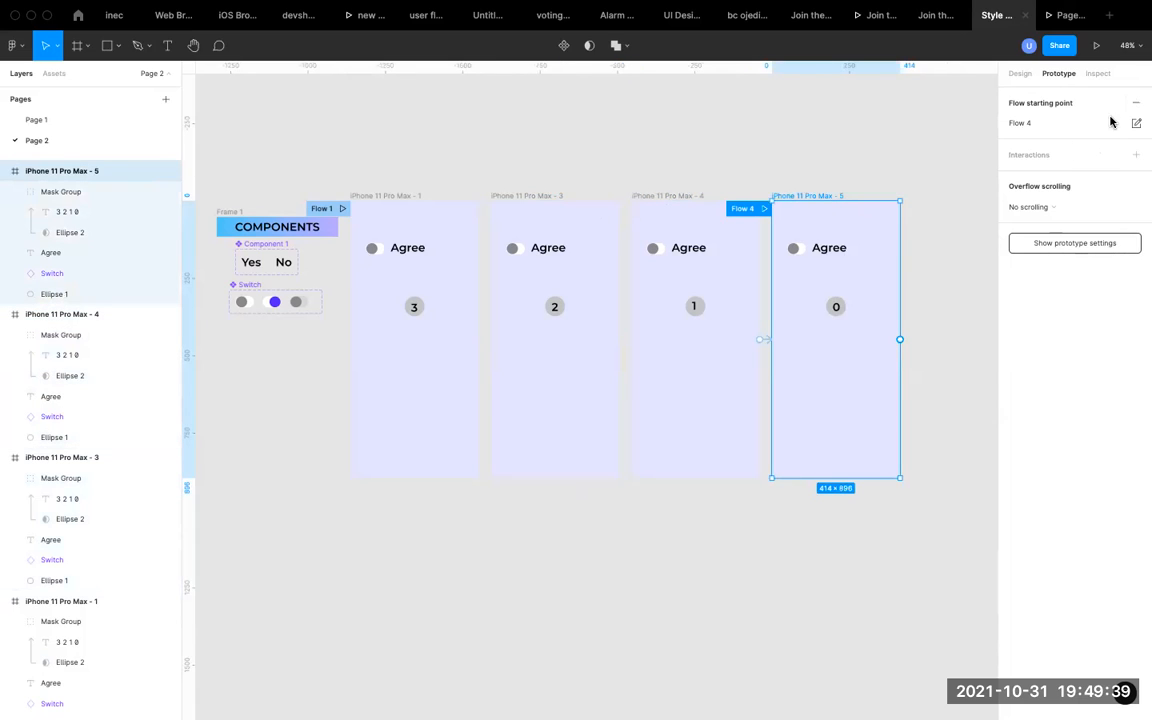
pyautogui.click(1139, 103)
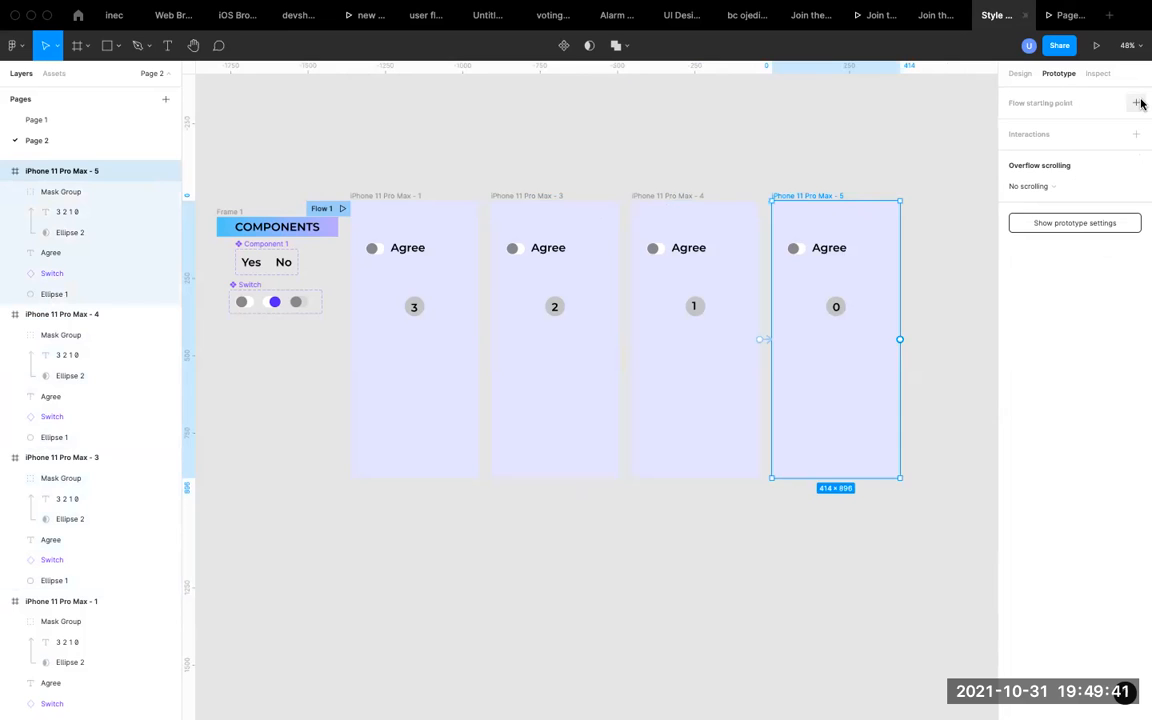
pyautogui.click(573, 165)
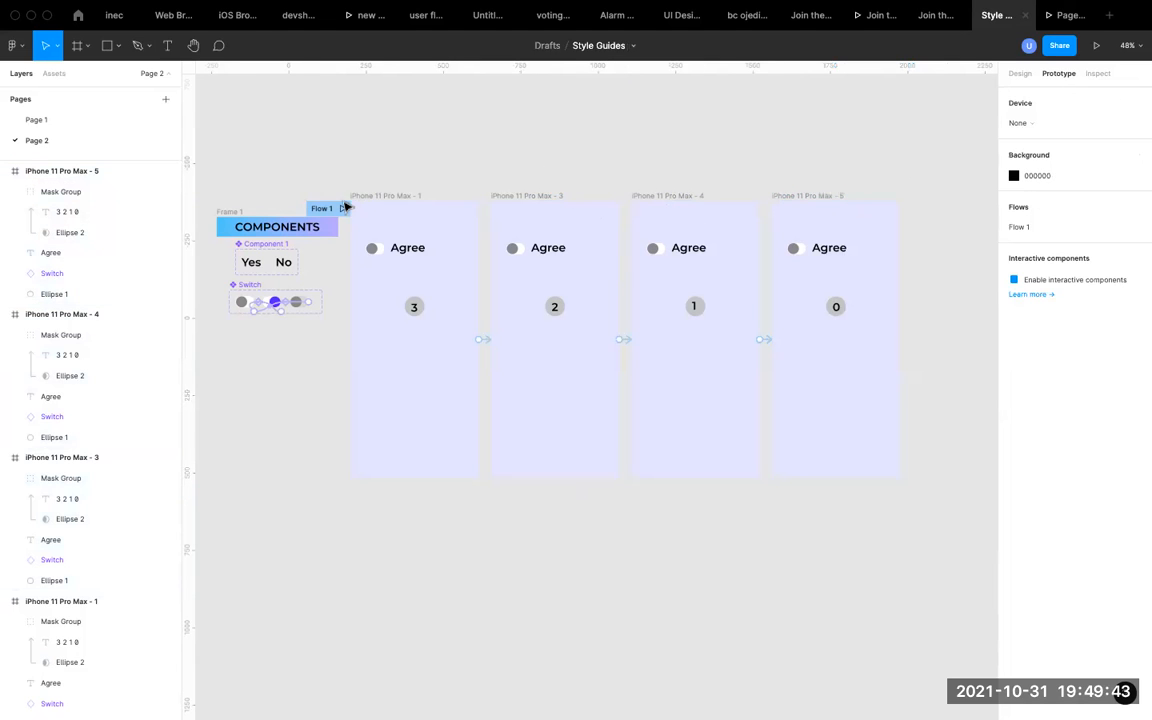
# Watch the countdown play in the prototype preview and return to the Style Guides design file.
pyautogui.click(1066, 16)
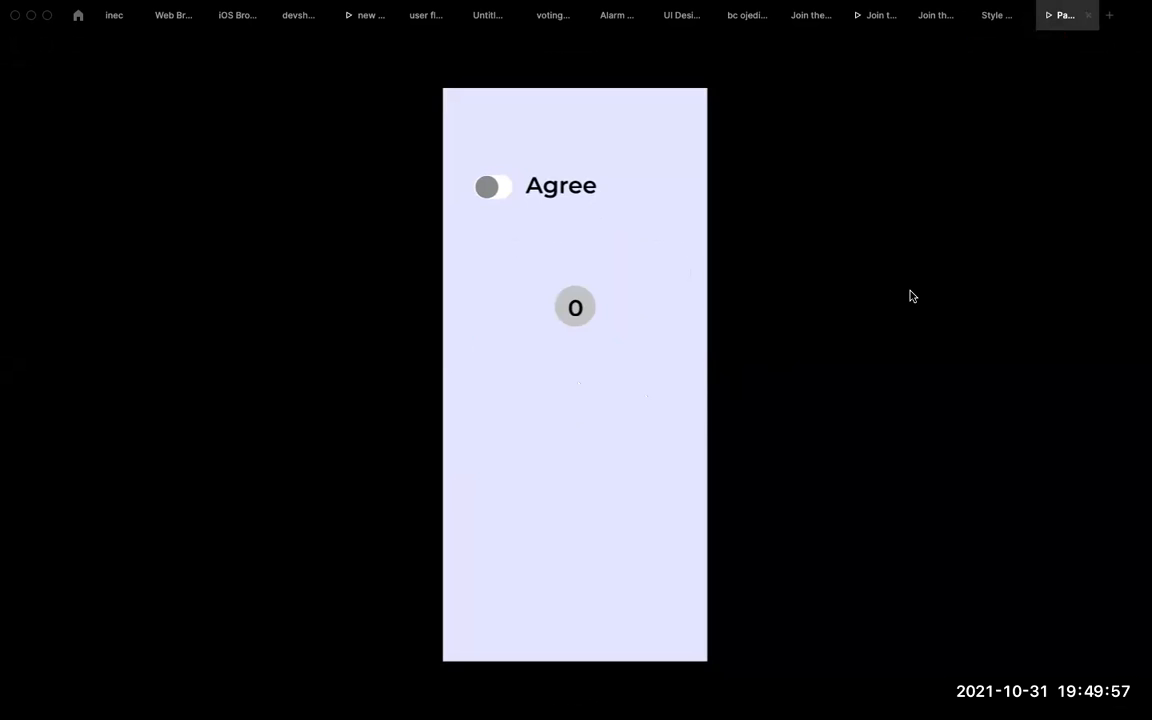
pyautogui.click(993, 20)
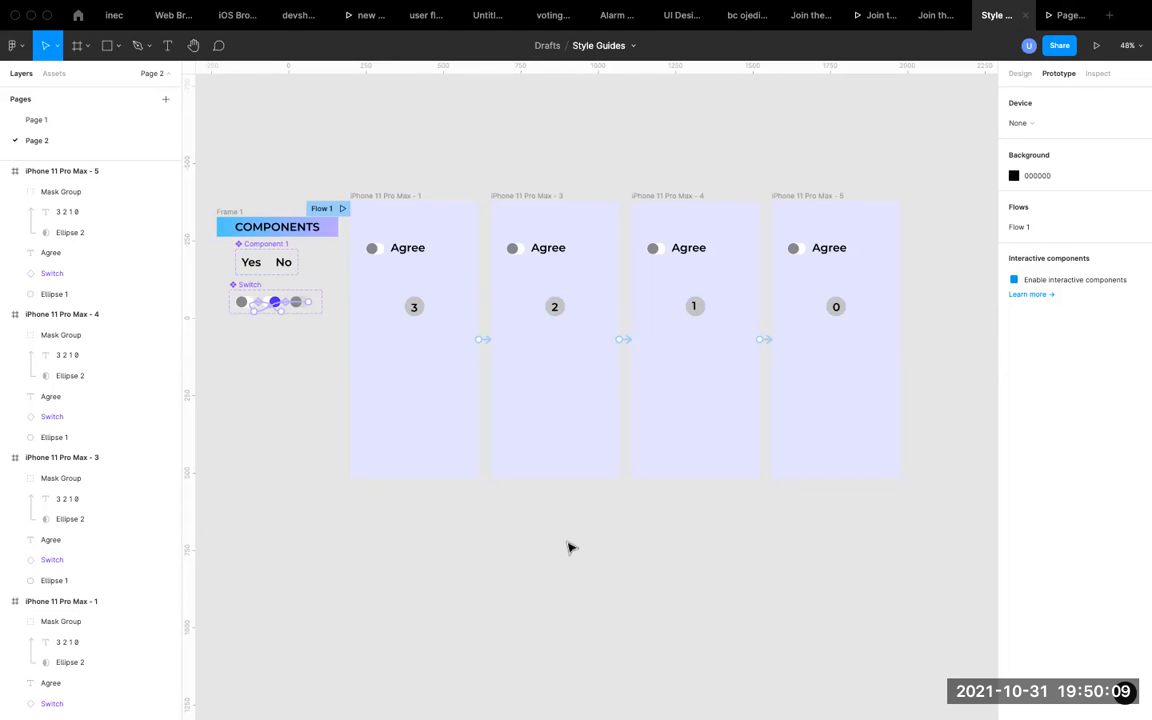
pyautogui.scroll(2, 567, 547)
pyautogui.scroll(-3, 570, 545)
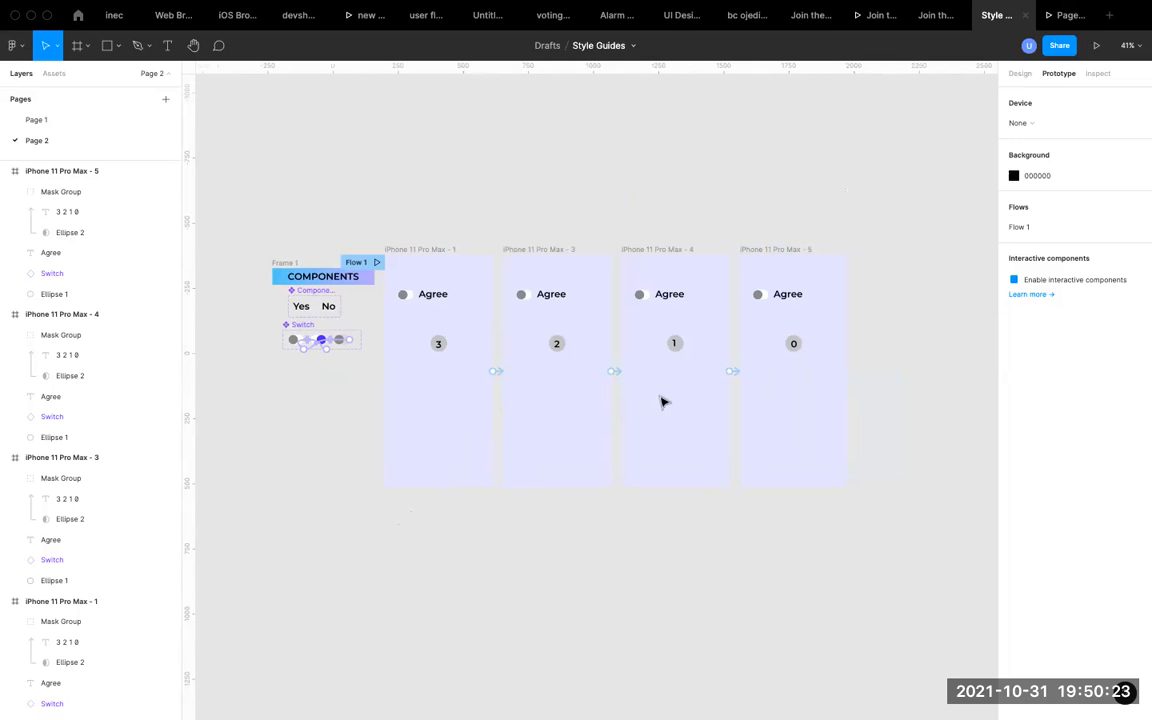
pyautogui.scroll(3, 656, 348)
pyautogui.scroll(-3, 656, 348)
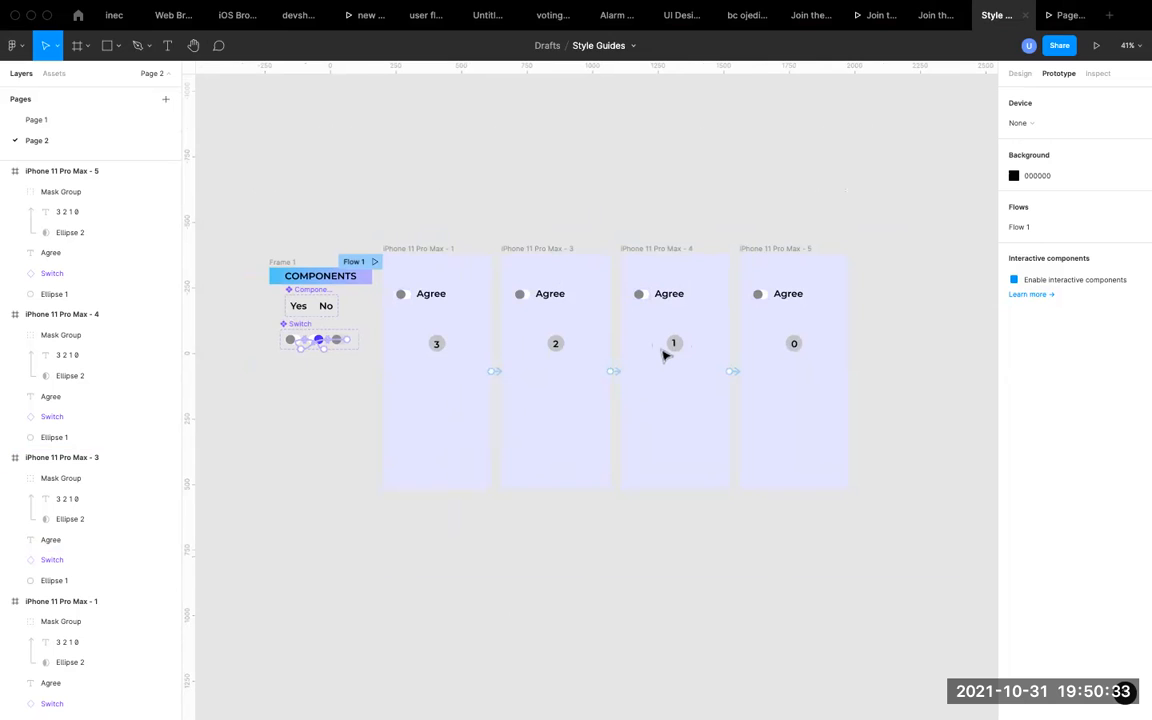
pyautogui.scroll(3, 663, 355)
pyautogui.scroll(1, 663, 355)
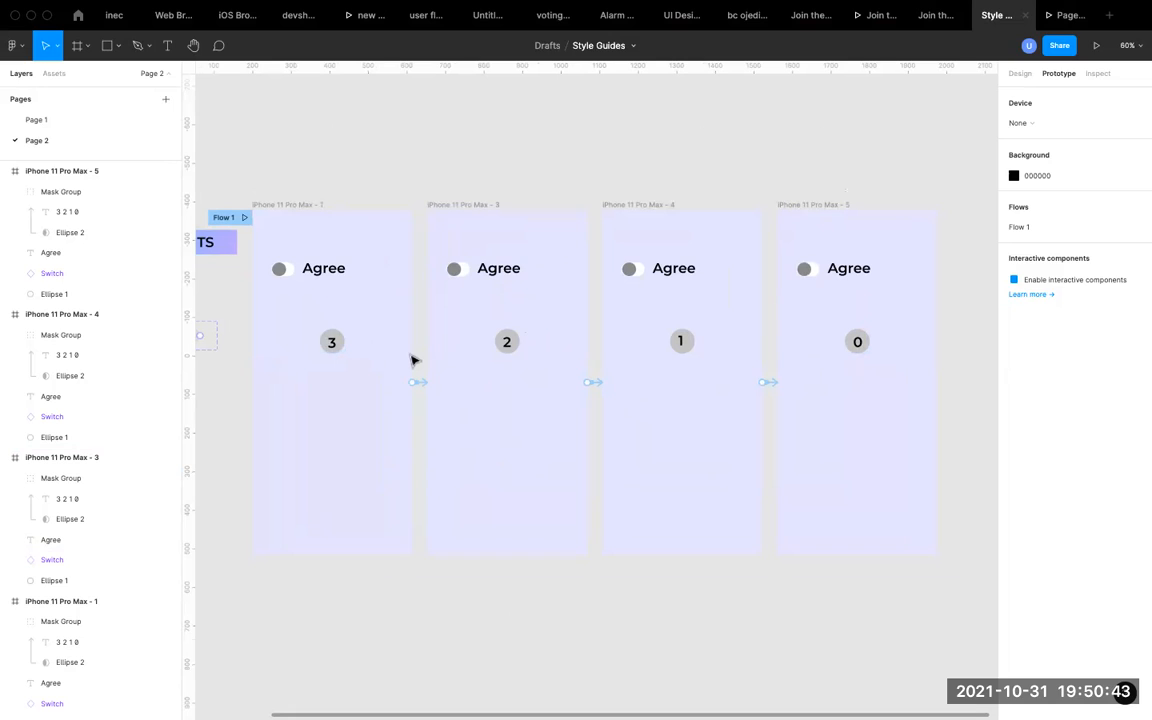
# Examine the masked countdown text inside the circle of the first phone frame.
pyautogui.click(335, 343)
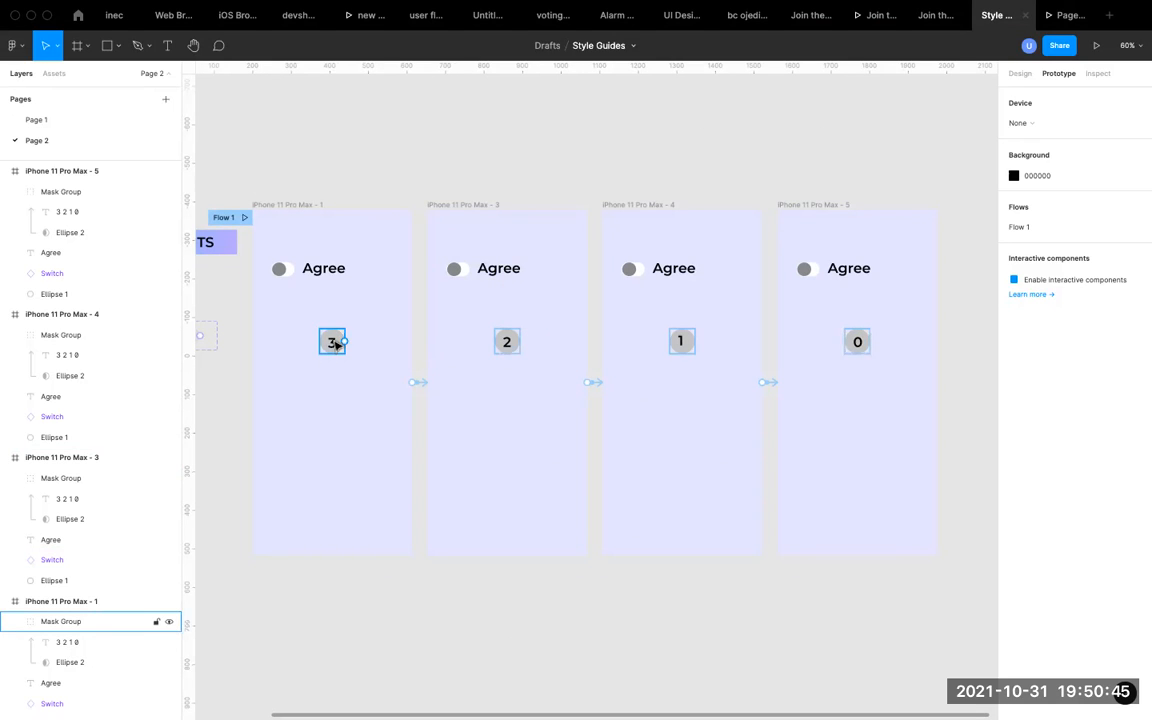
pyautogui.doubleClick(335, 343)
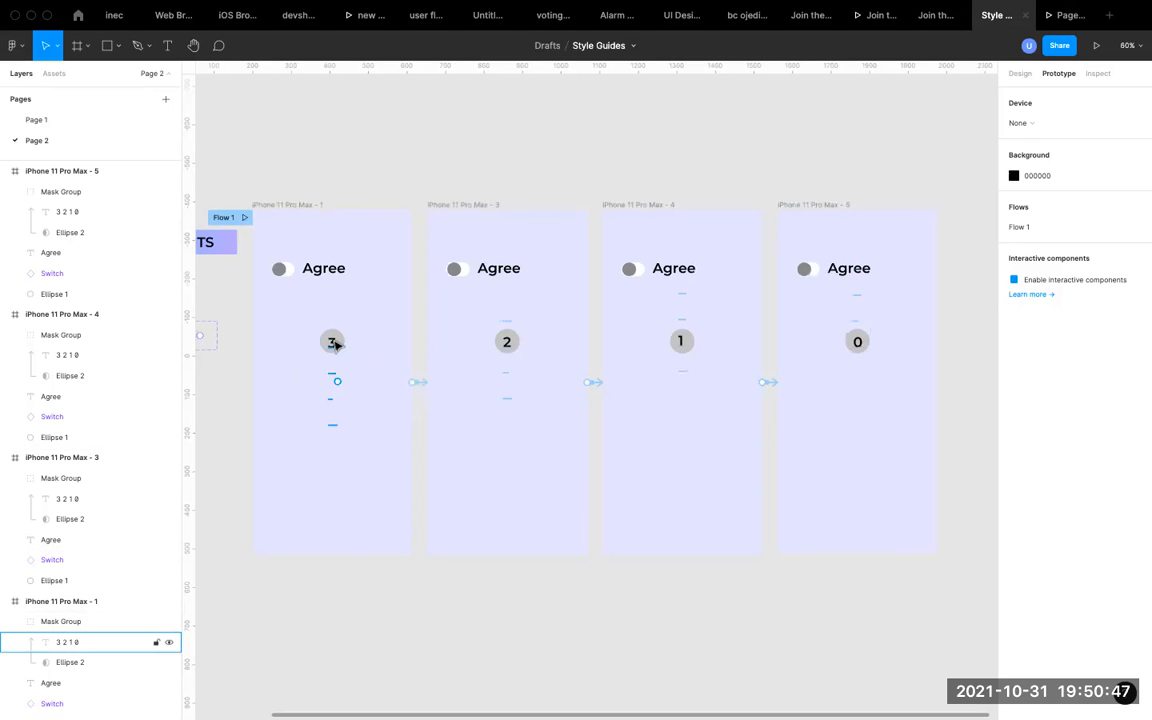
pyautogui.doubleClick(335, 343)
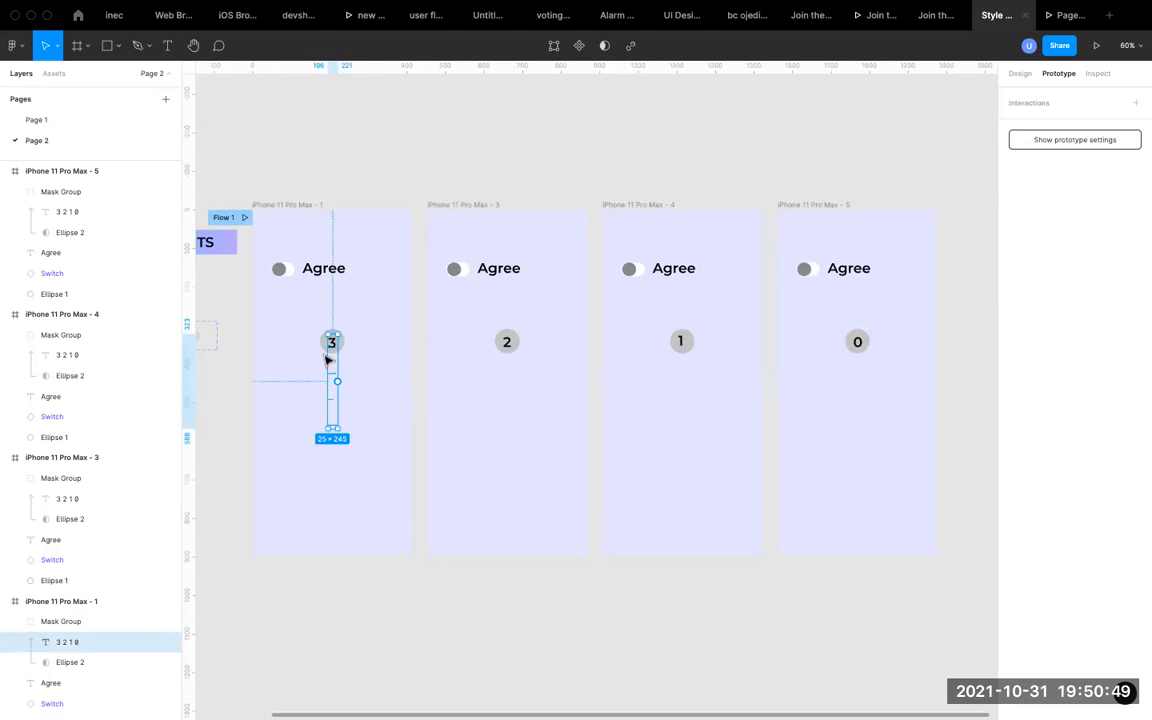
pyautogui.scroll(5, 328, 360)
pyautogui.click(385, 328)
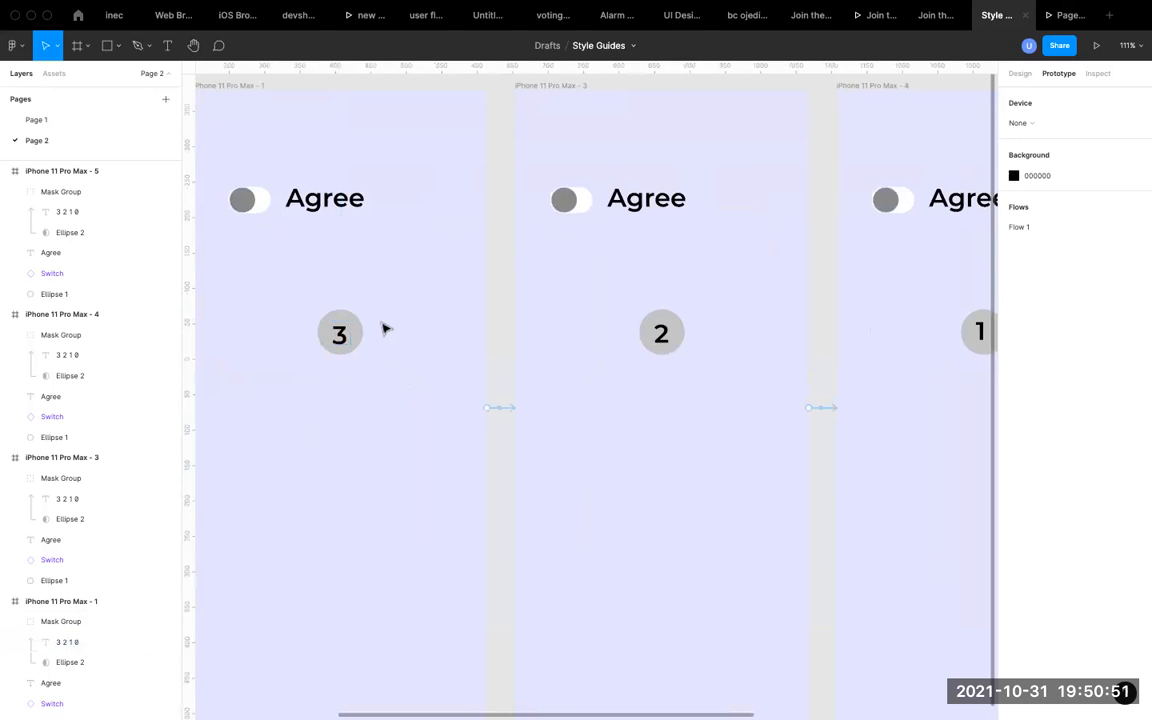
pyautogui.scroll(-5, 385, 328)
pyautogui.doubleClick(360, 327)
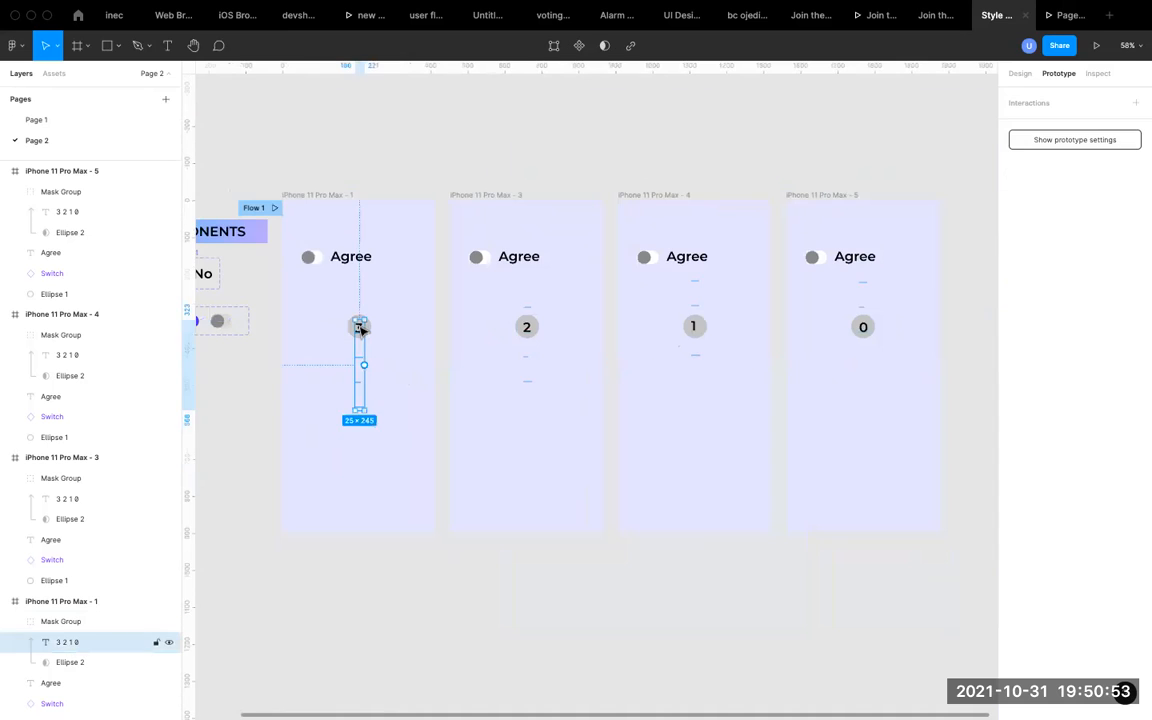
pyautogui.scroll(4, 360, 327)
pyautogui.scroll(-5, 360, 327)
pyautogui.click(391, 635)
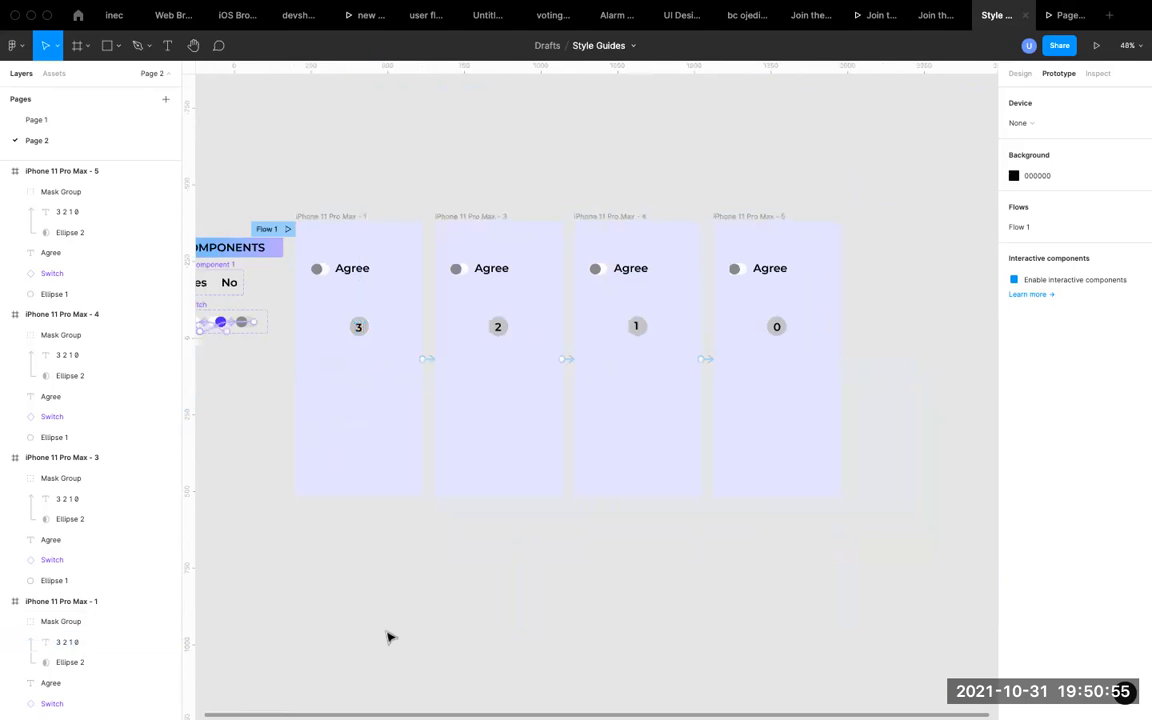
# Add a 100 × 100 circle on the empty canvas below the phone frames and move it up to about Y 572.
pyautogui.scroll(-3, 429, 514)
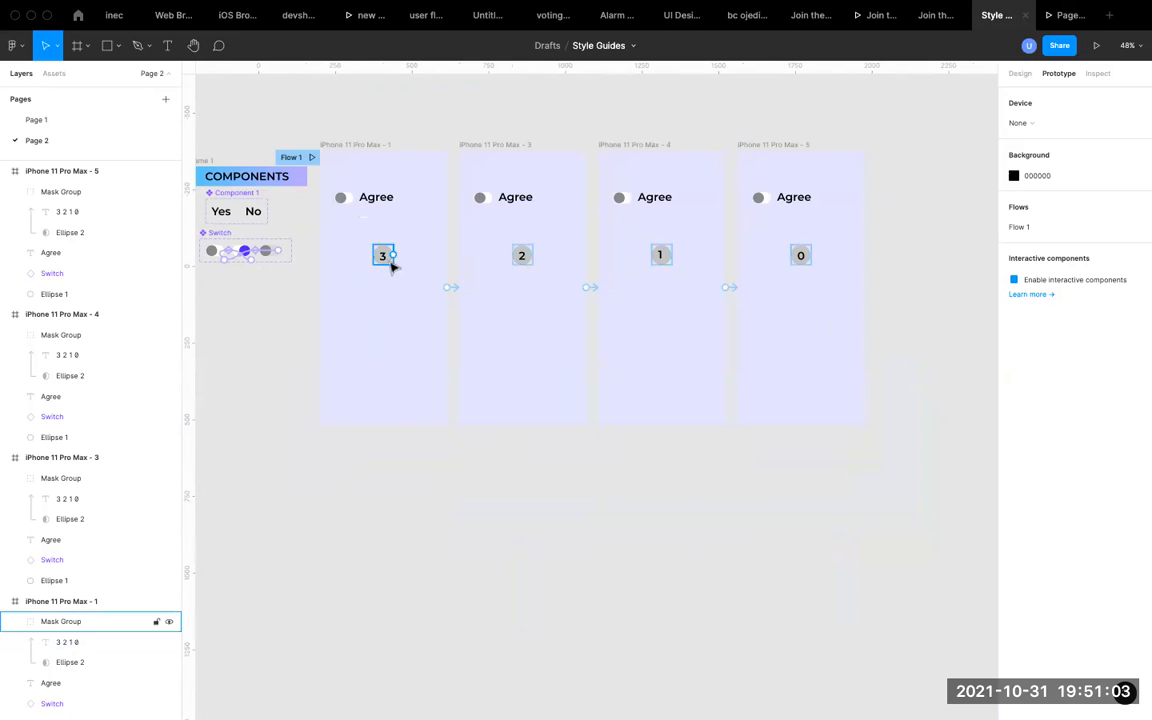
pyautogui.press('o')
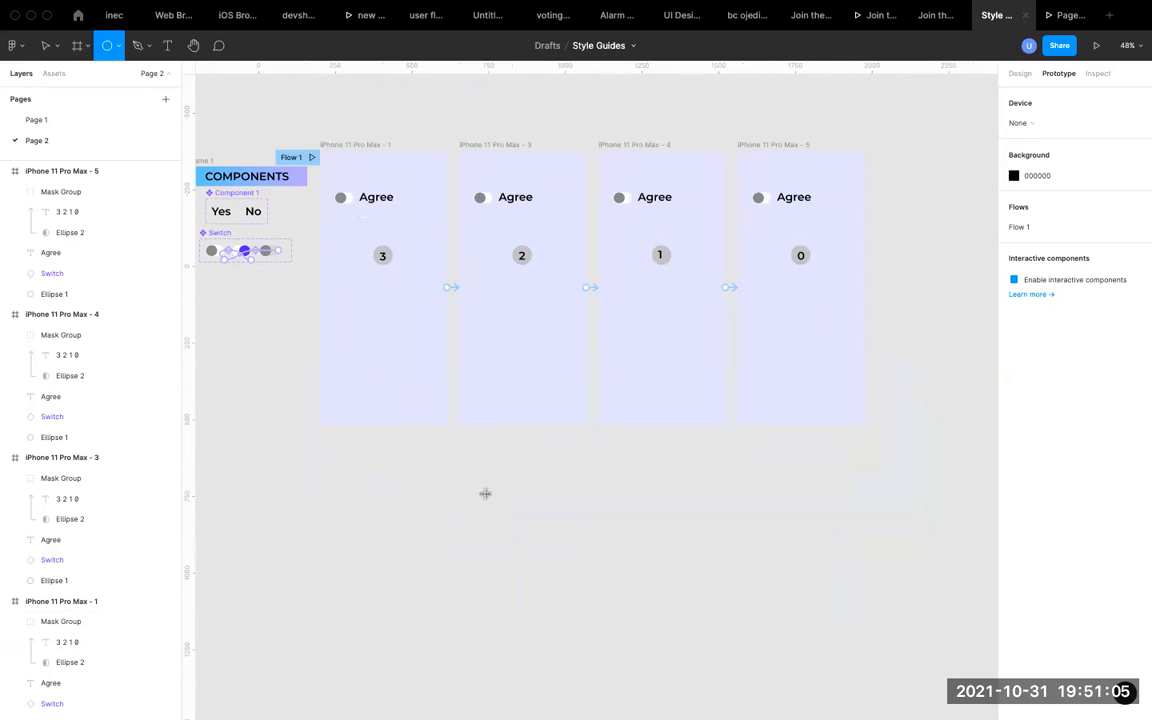
pyautogui.click(528, 490)
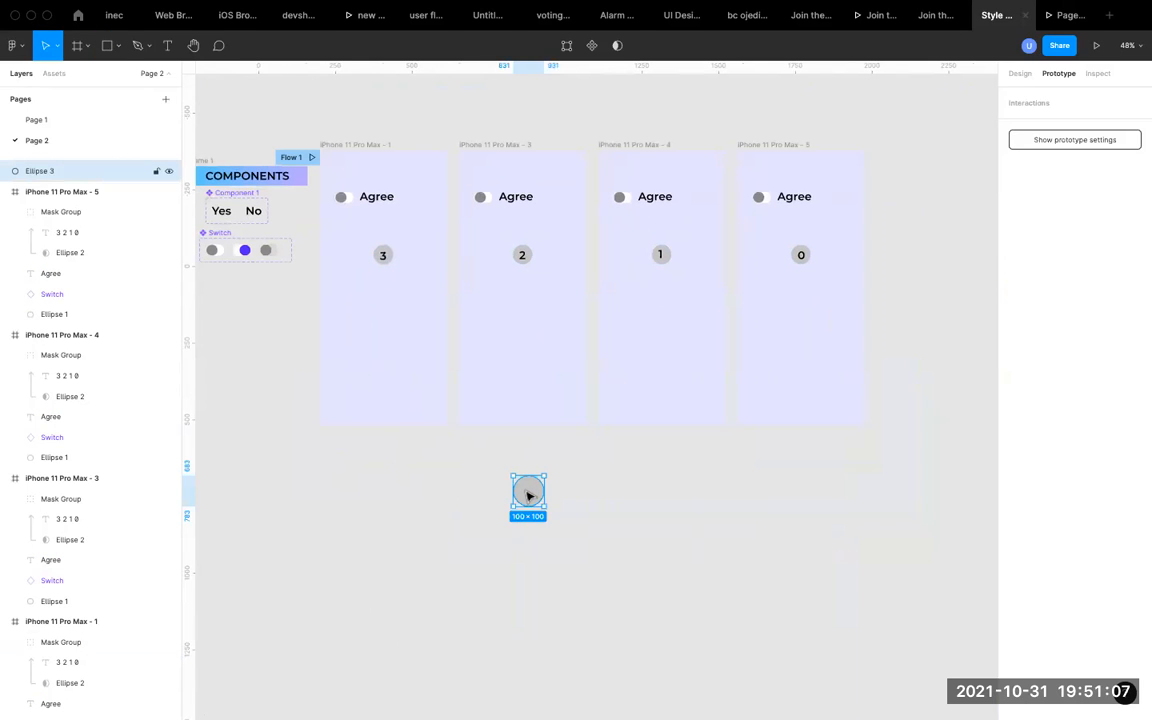
pyautogui.scroll(5, 529, 495)
pyautogui.moveTo(545, 494); pyautogui.dragTo(568, 390)
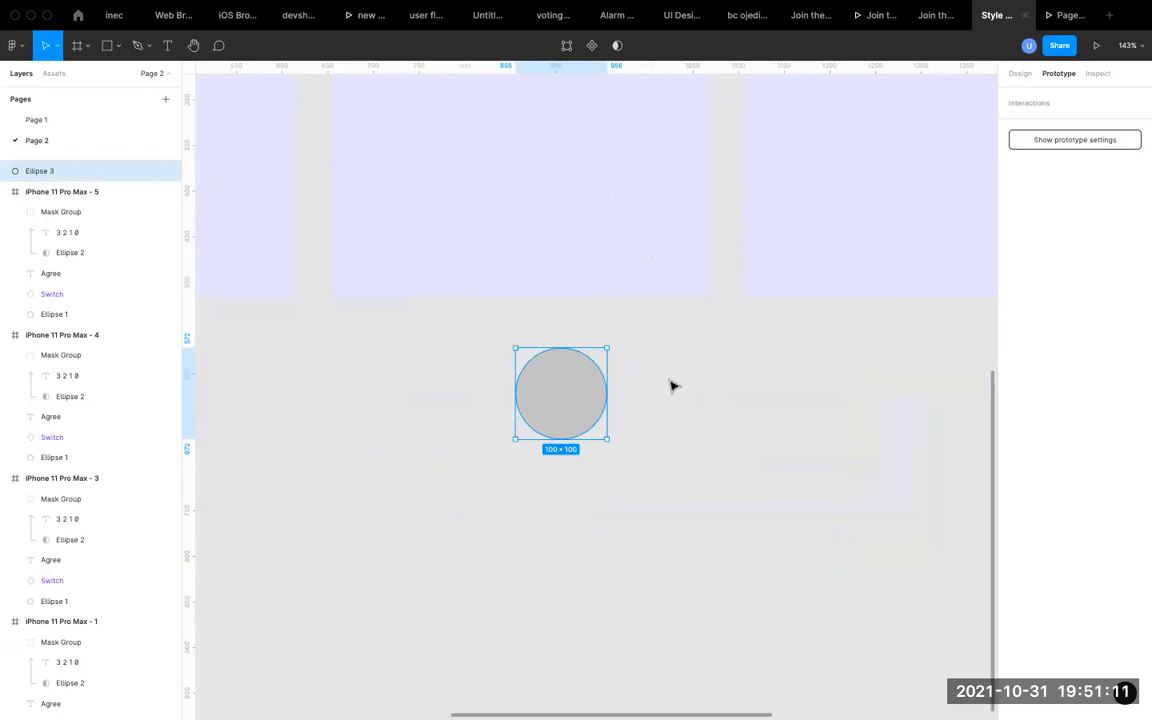
# Add a text layer reading 3, 2, 1 and 0 on separate lines beside the new circle and move it slightly closer.
pyautogui.press('t')
pyautogui.click(643, 376)
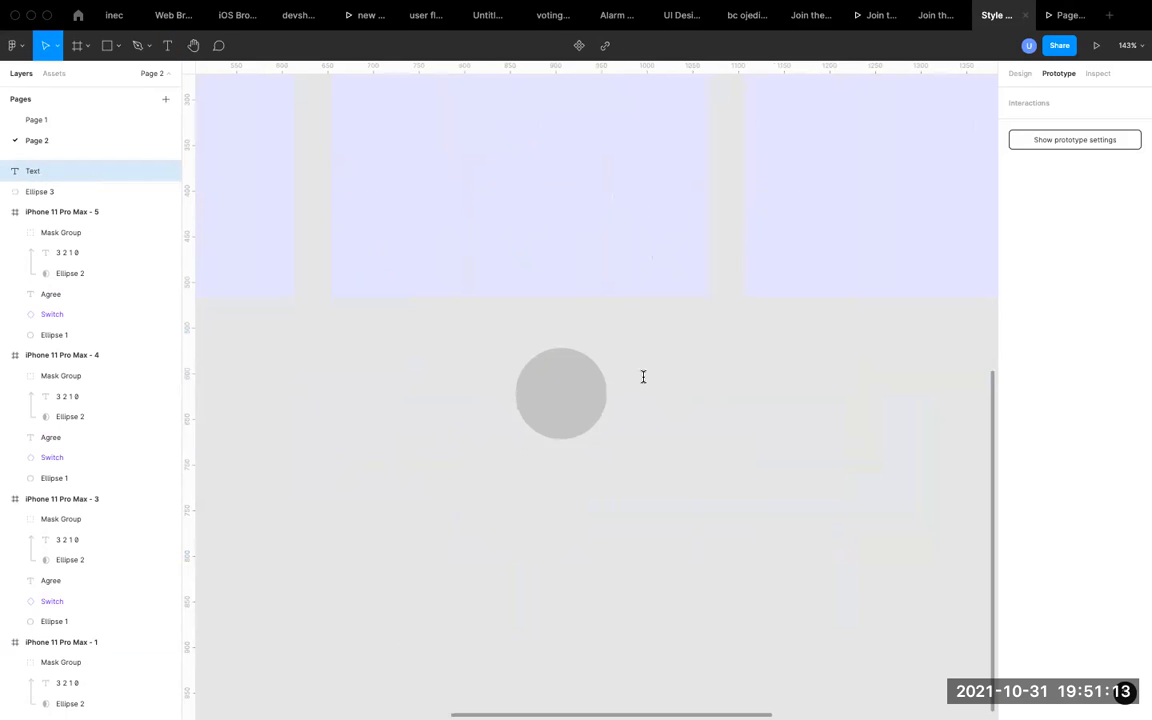
pyautogui.write('3210')
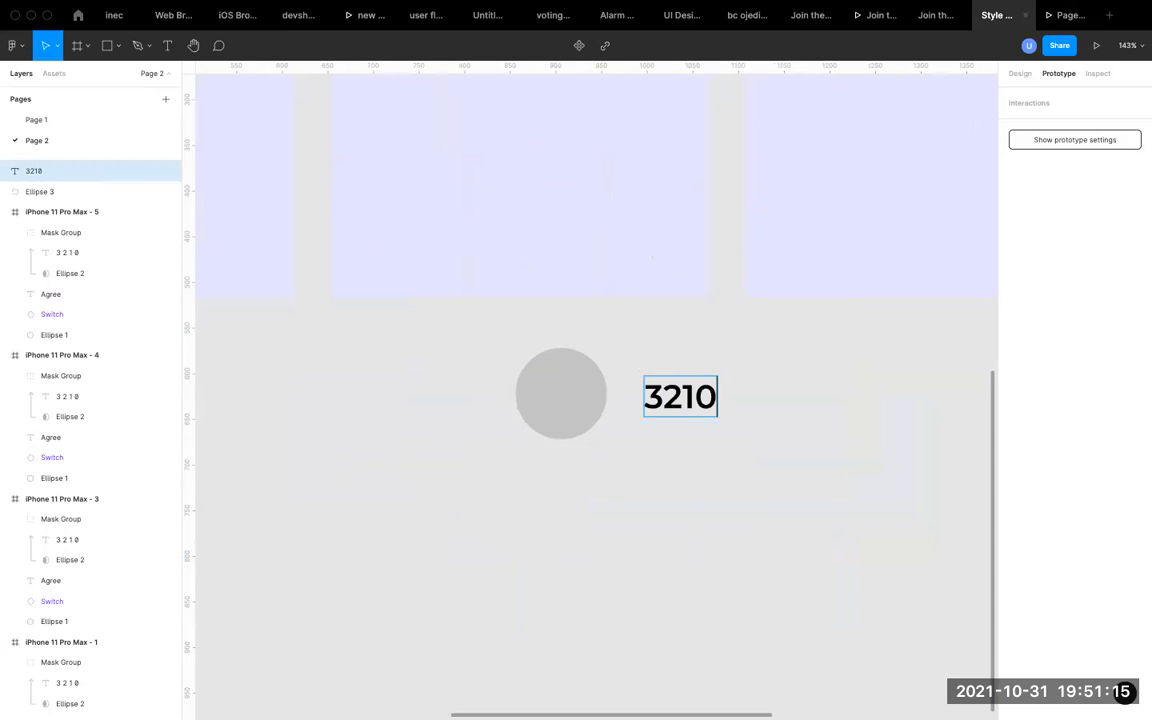
pyautogui.press('Return')
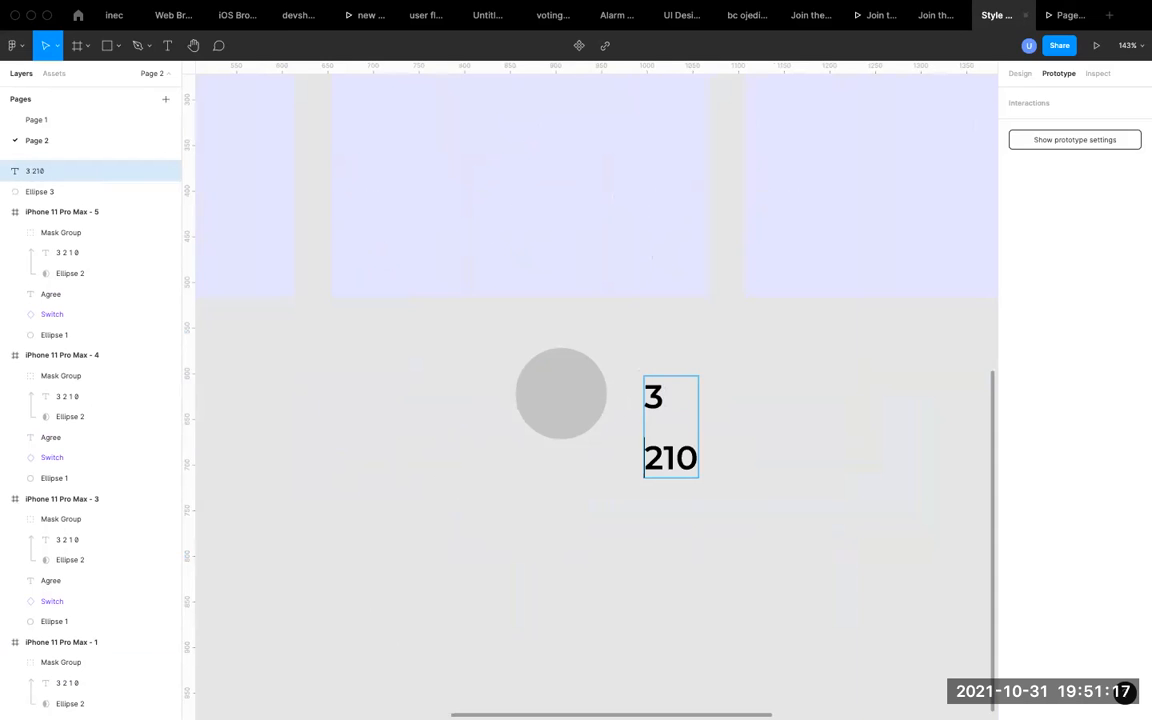
pyautogui.press('Return')
pyautogui.press('Right')
pyautogui.press('Return')
pyautogui.click(746, 478)
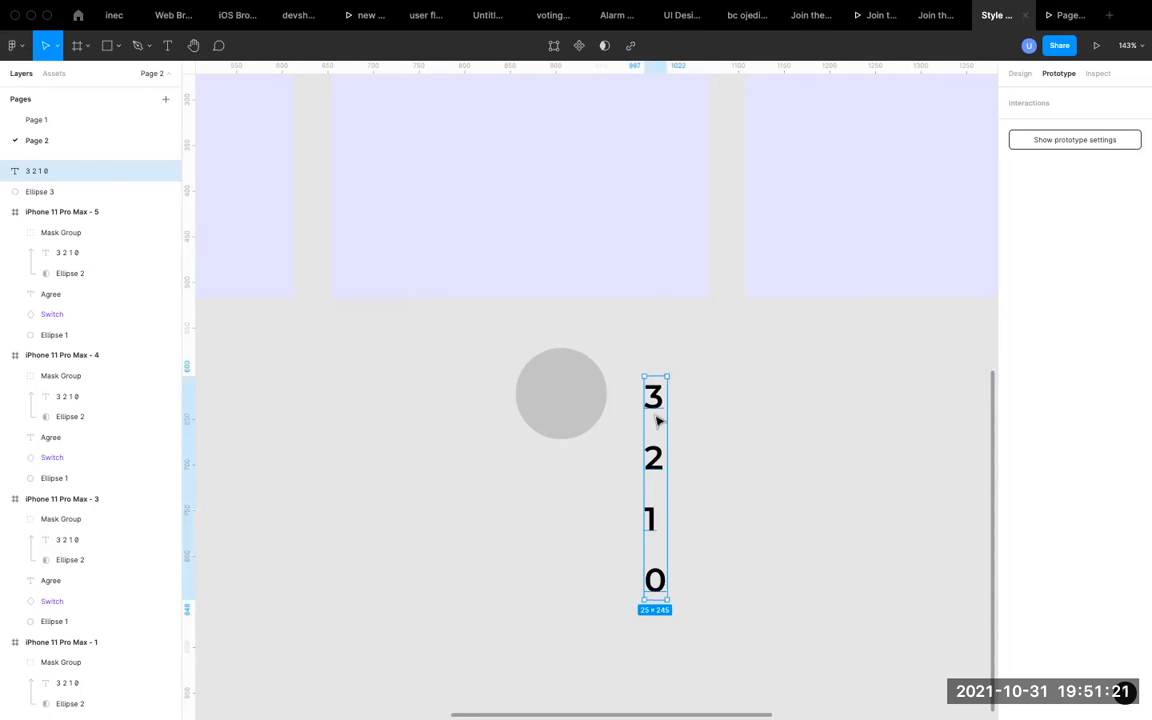
pyautogui.moveTo(656, 399); pyautogui.dragTo(639, 386)
# Select the new circle together with the 3 2 1 0 text and use the circle as a mask.
pyautogui.click(561, 392)
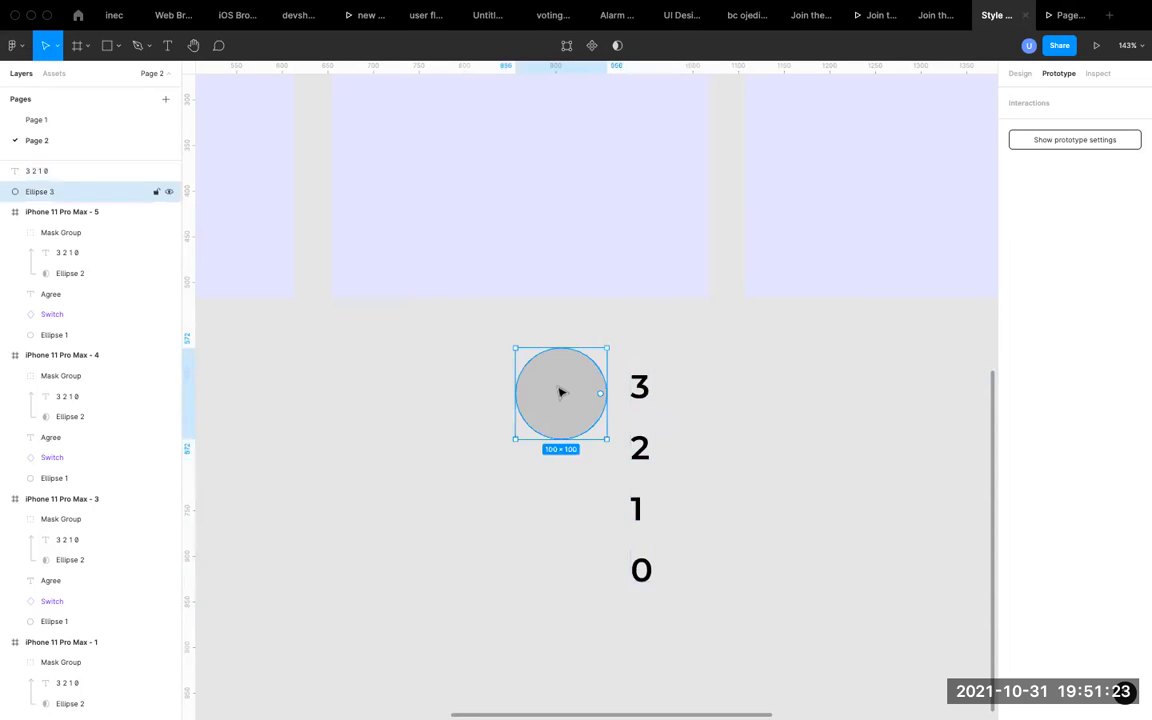
pyautogui.click(646, 393)
pyautogui.click(530, 398)
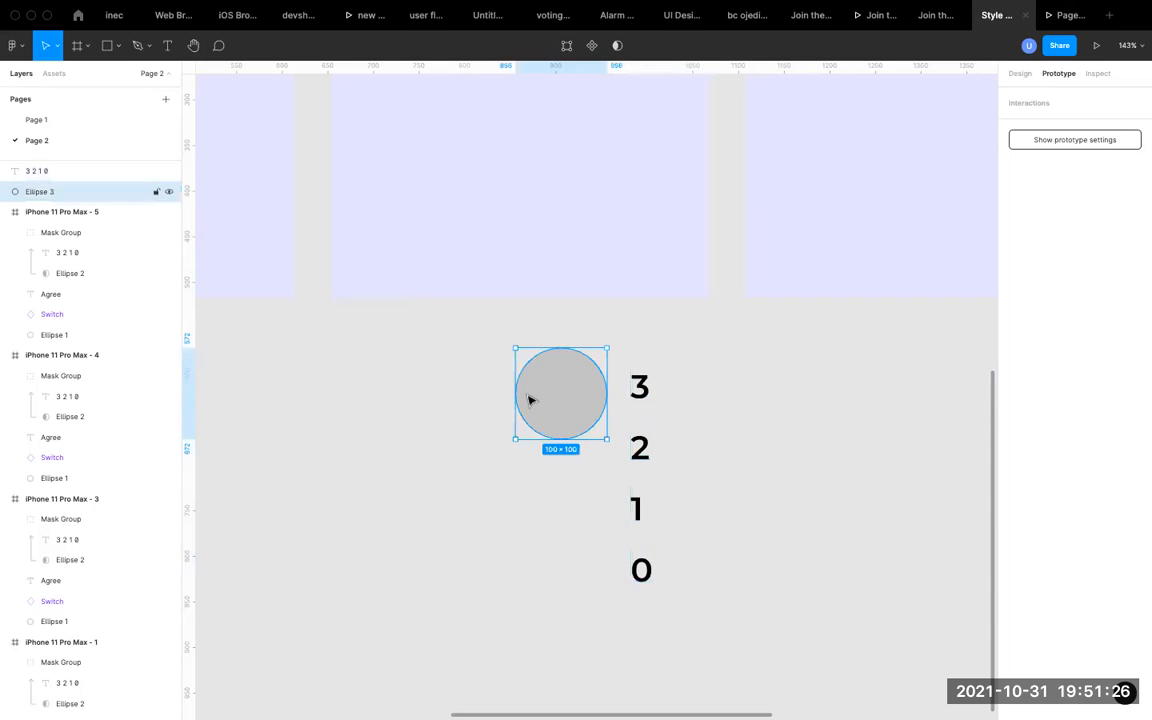
pyautogui.click(639, 390)
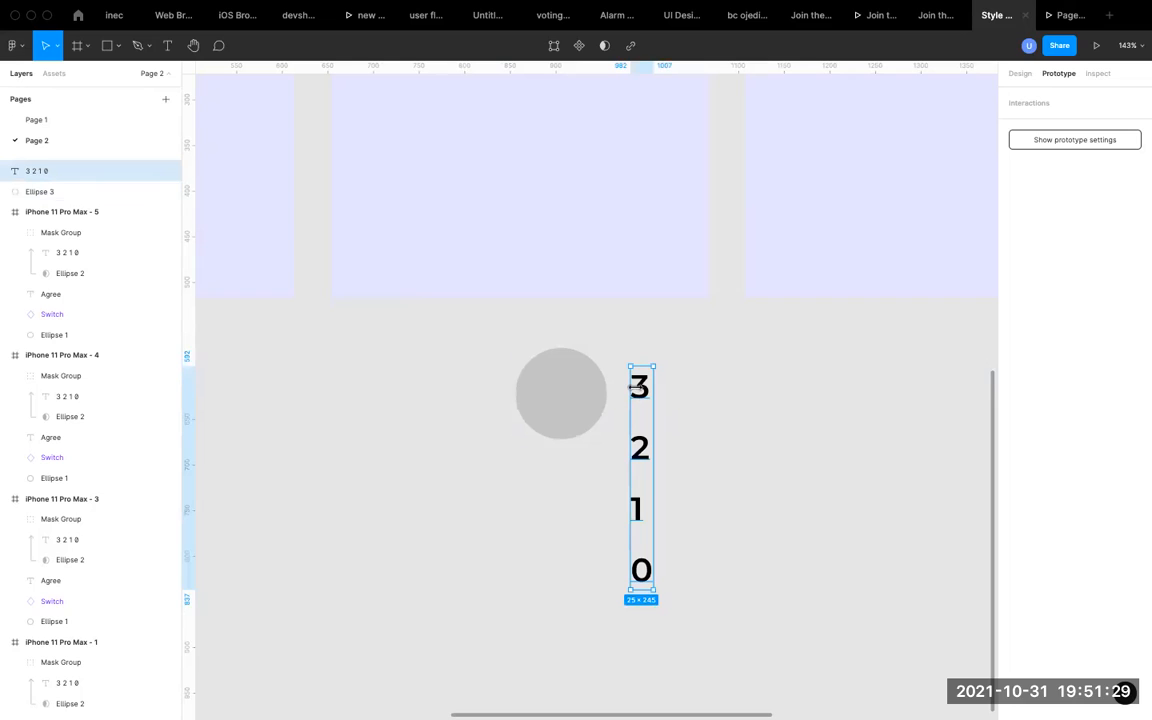
pyautogui.click(602, 394)
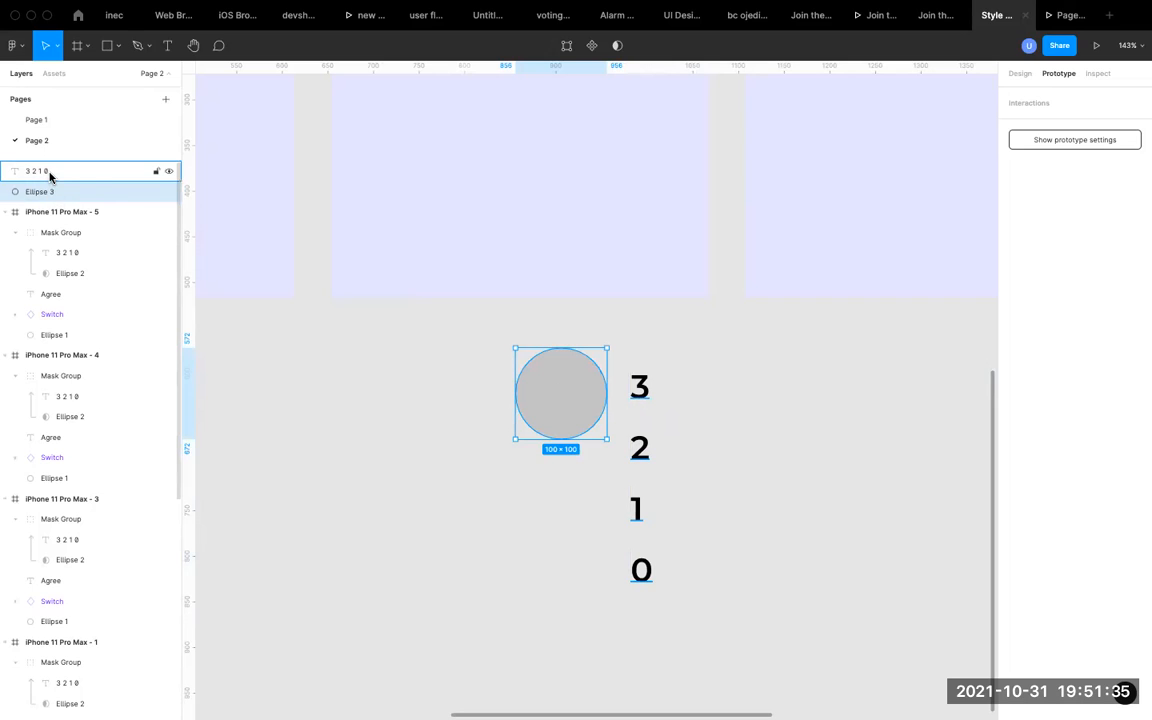
pyautogui.keyDown('shift'); pyautogui.click(639, 392); pyautogui.keyUp('shift')
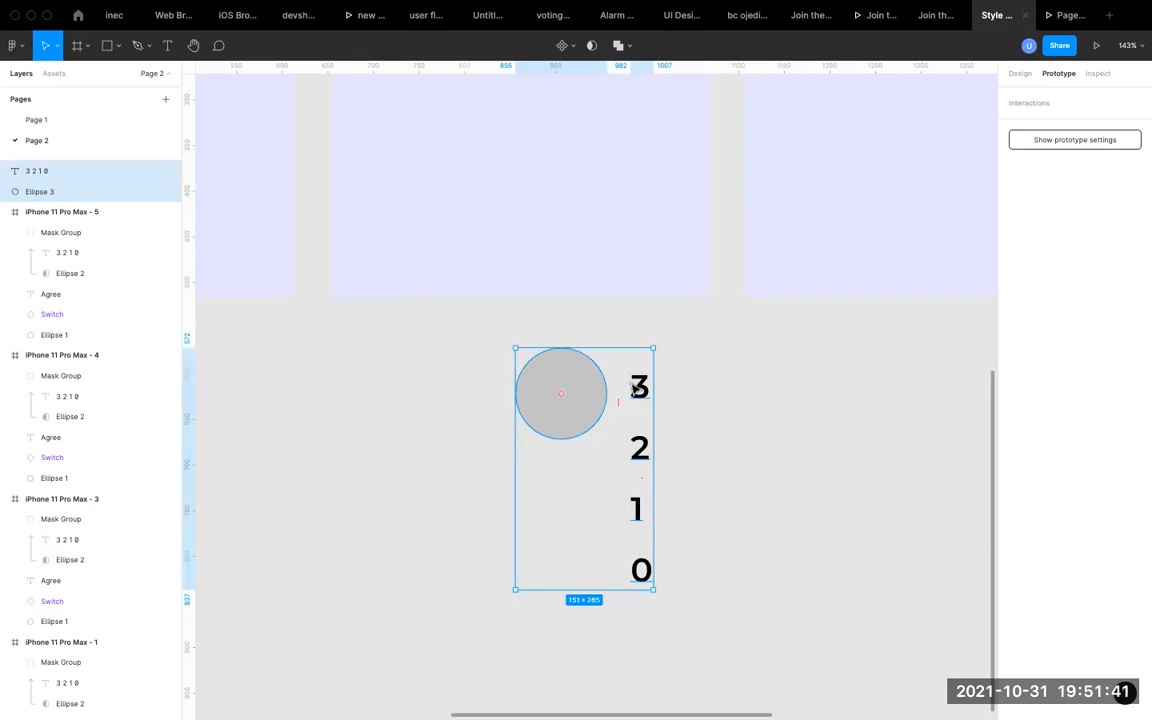
pyautogui.click(591, 47)
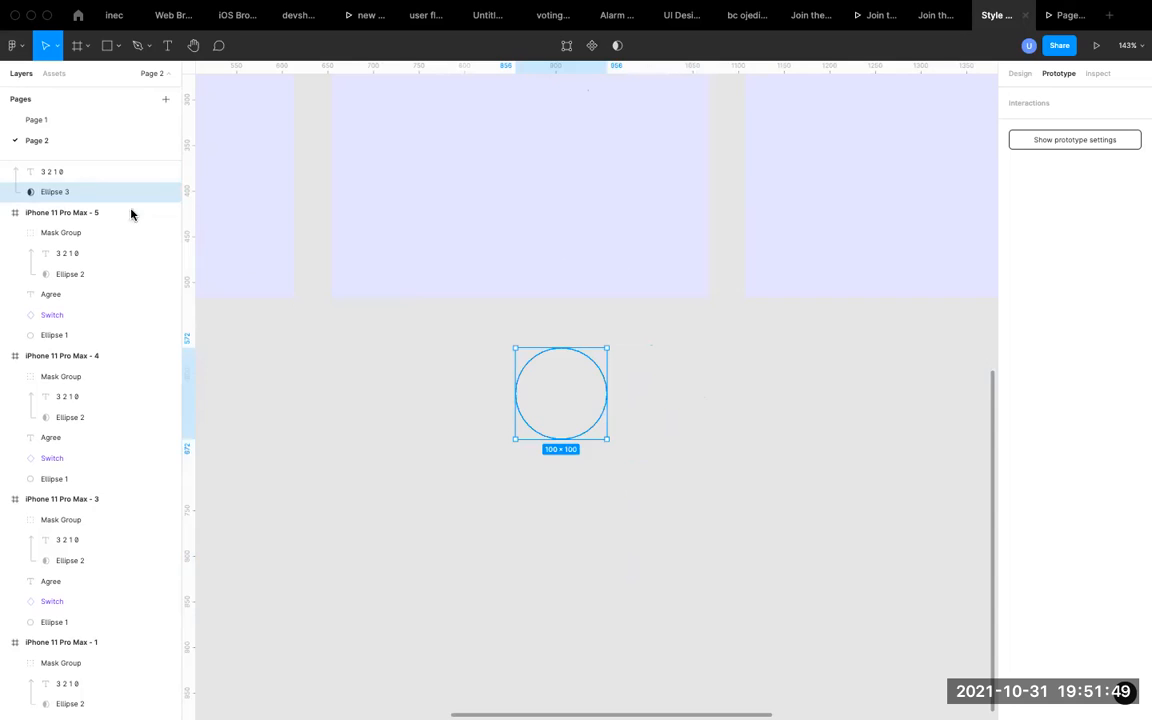
# Move the masked 3 2 1 0 text so that only the digit 3 lies inside the circle mask.
pyautogui.click(72, 173)
pyautogui.moveTo(643, 393); pyautogui.dragTo(576, 396)
pyautogui.click(543, 393)
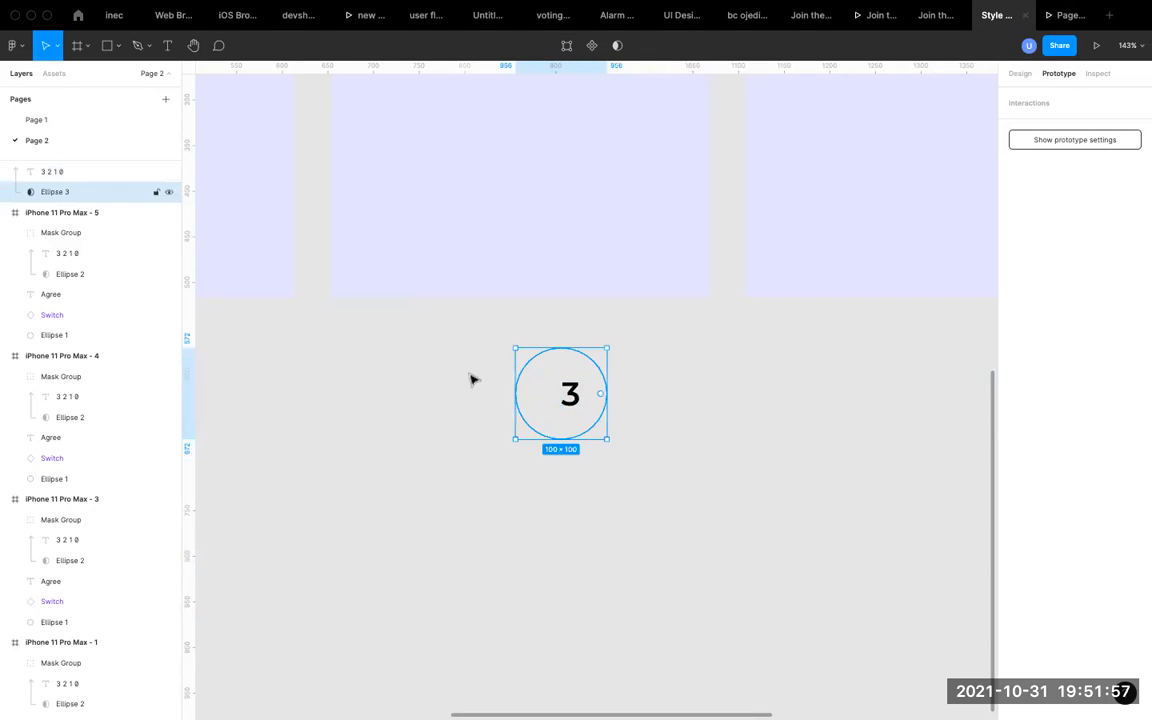
# Move the new mask group into the lower part of the second phone frame and delete it.
pyautogui.scroll(1, 75, 249)
pyautogui.click(51, 171)
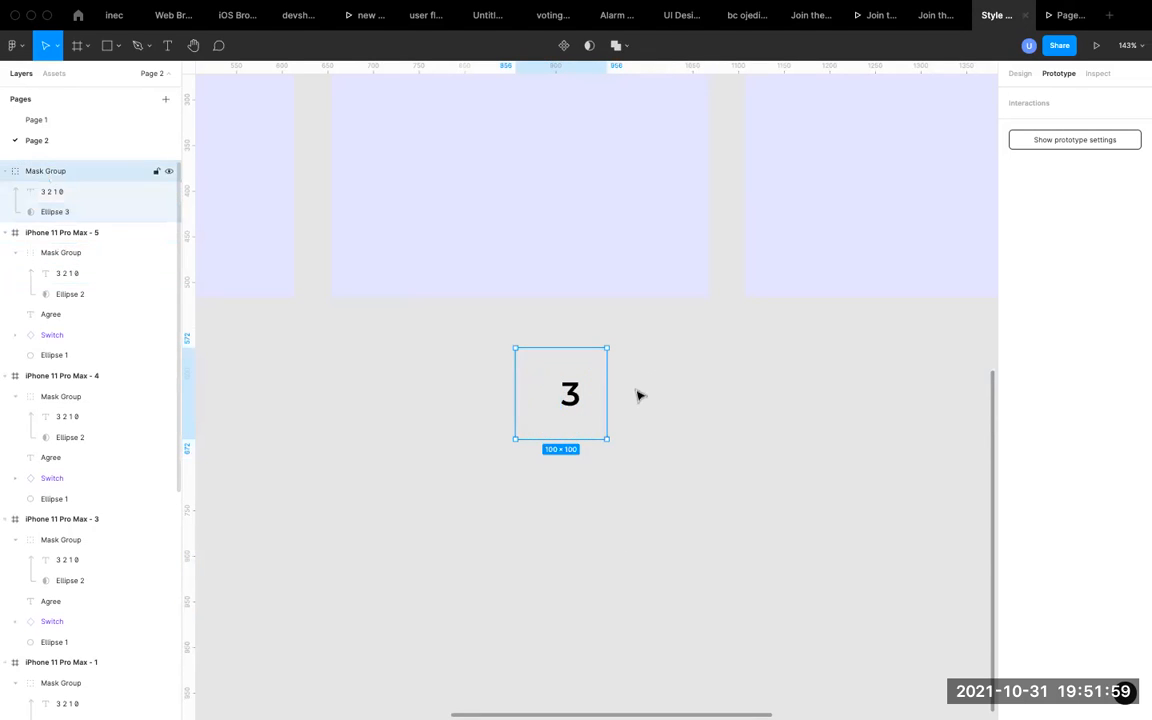
pyautogui.moveTo(561, 389); pyautogui.dragTo(539, 149)
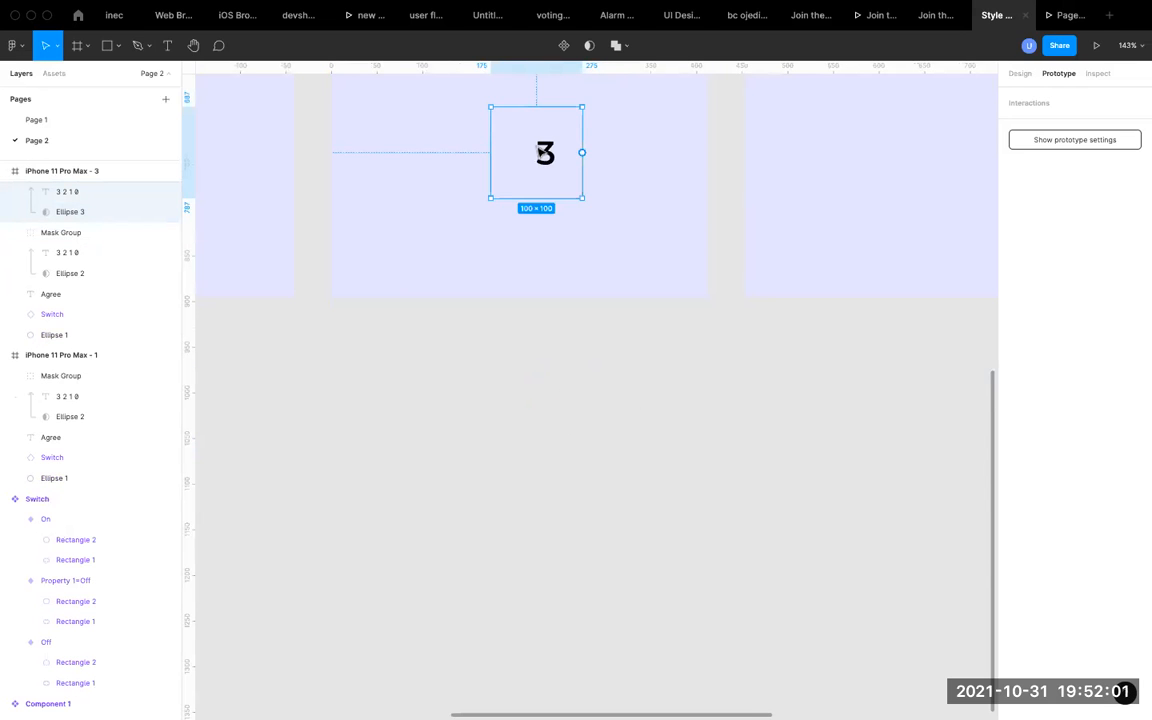
pyautogui.scroll(3, 540, 151)
pyautogui.scroll(-6, 533, 364)
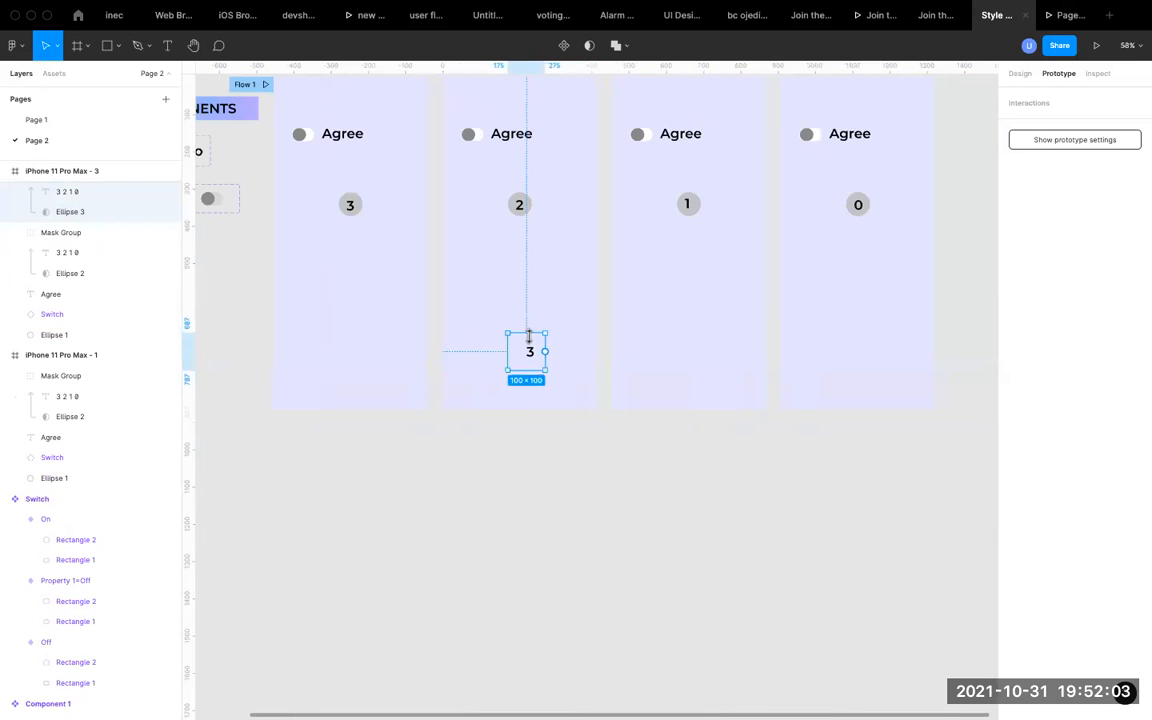
pyautogui.press('Delete')
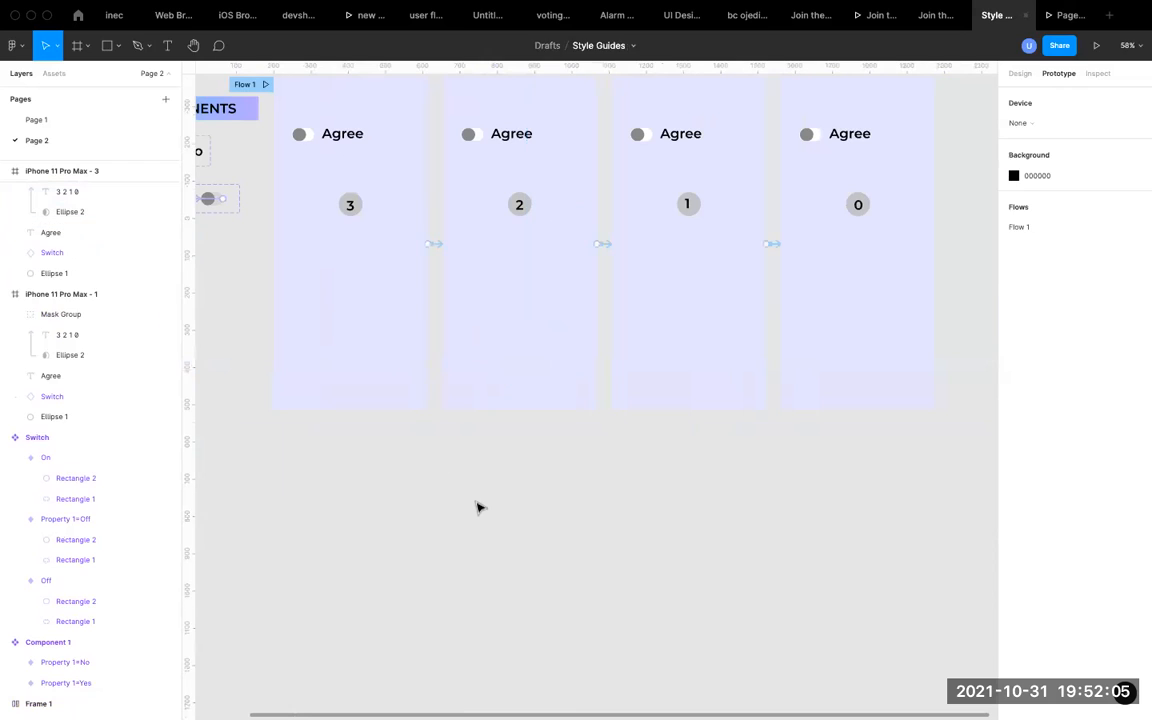
# Try moving the grey circle behind the masked 3 in the first phone frame down to Y 369, and undo the move.
pyautogui.scroll(5, 362, 208)
pyautogui.click(360, 211)
pyautogui.doubleClick(360, 213)
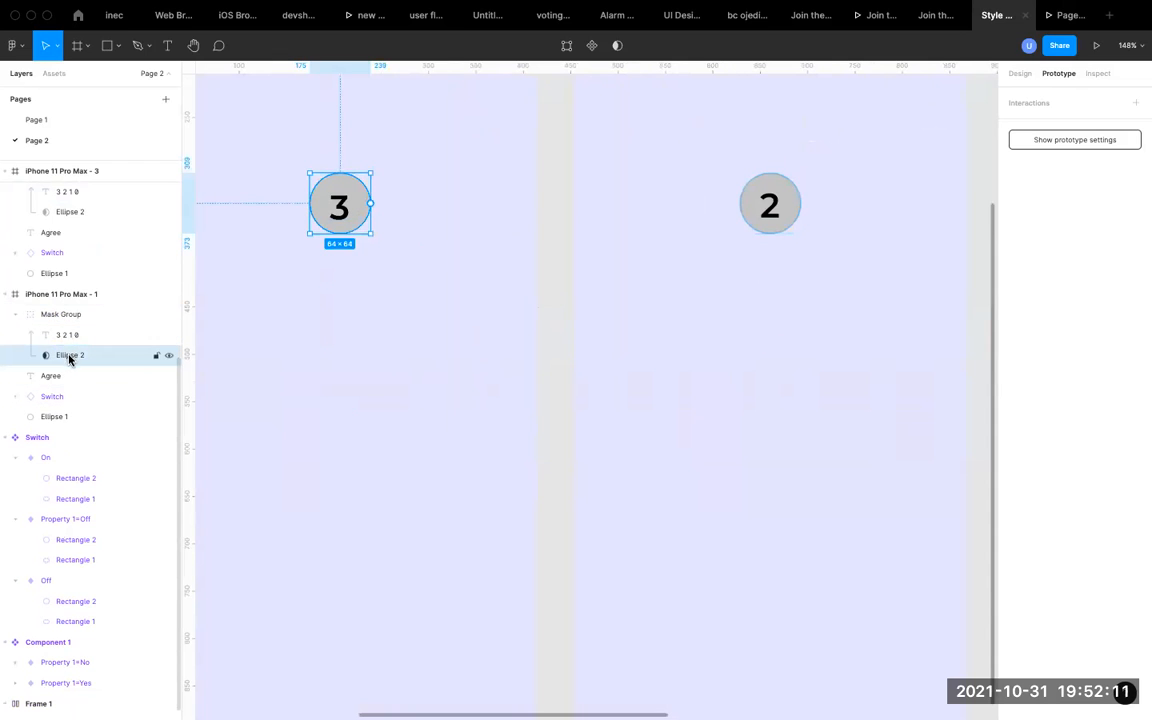
pyautogui.click(38, 316)
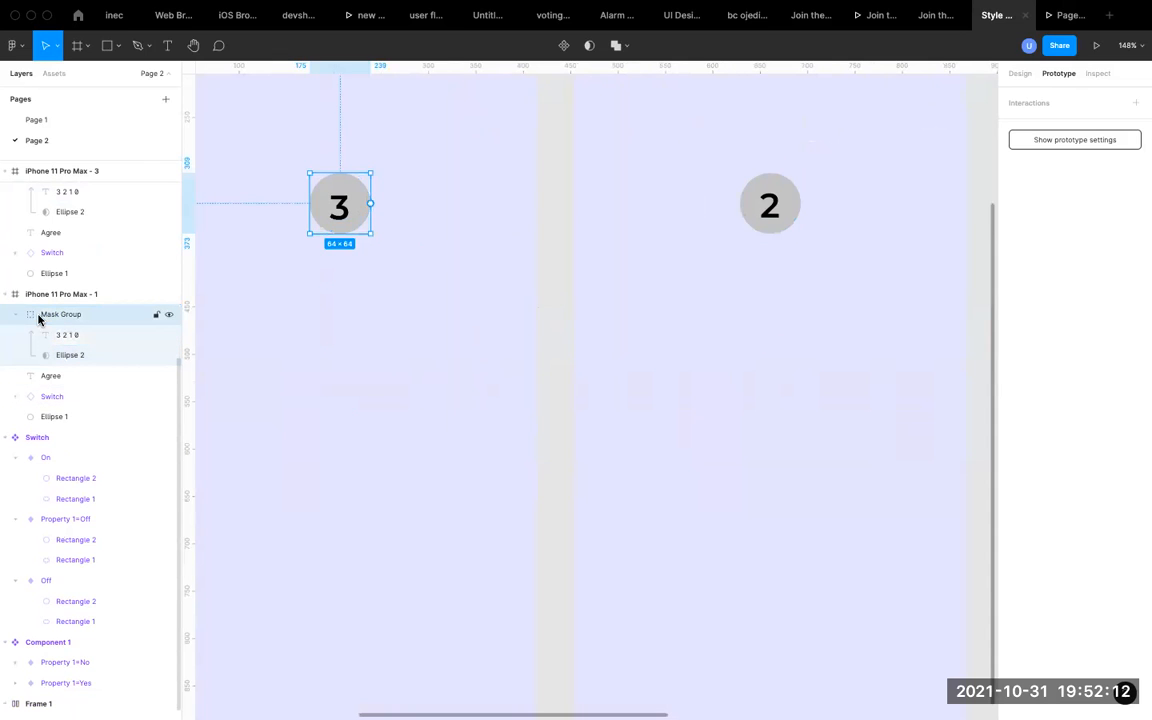
pyautogui.click(66, 416)
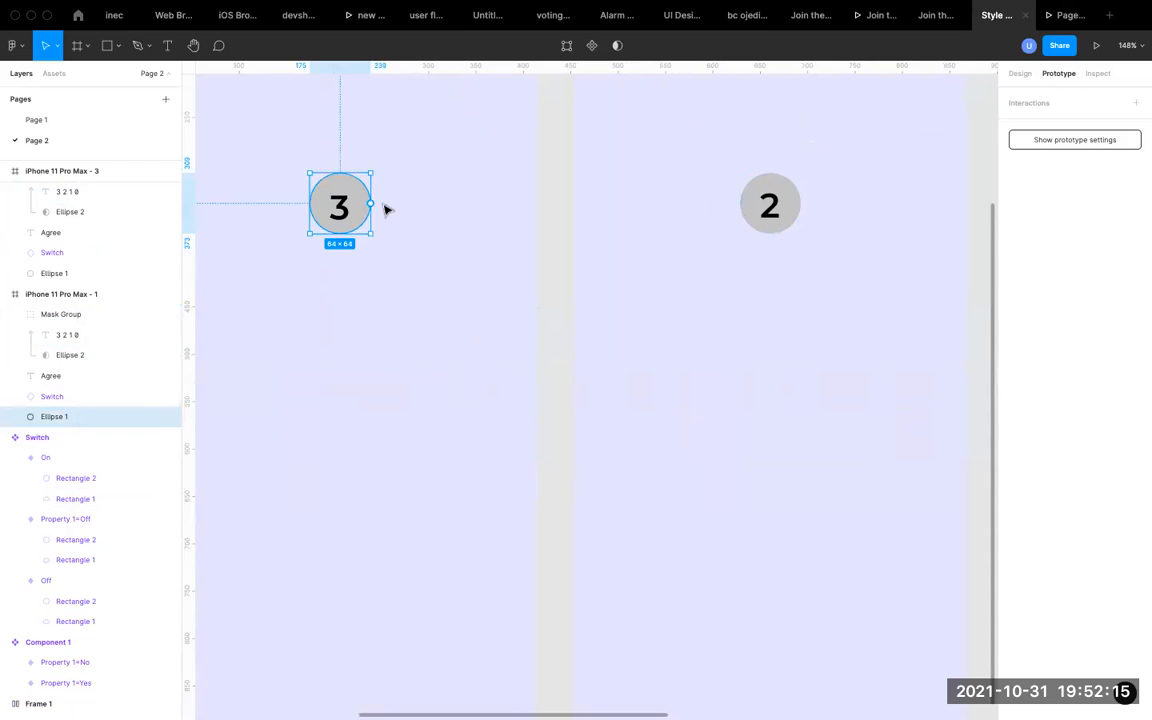
pyautogui.scroll(-3, 345, 195)
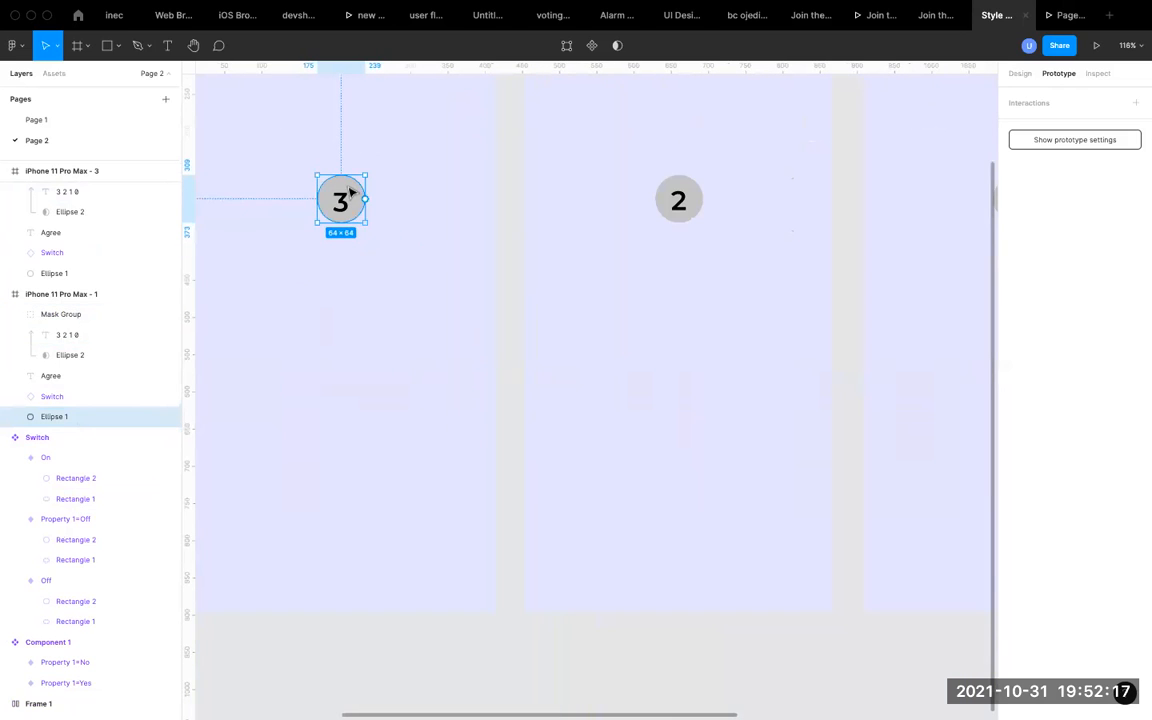
pyautogui.hotkey('shift', 'Down')
pyautogui.hotkey('shift', 'Down')
pyautogui.hotkey('shift', 'Down')
pyautogui.hotkey('shift', 'Down')
pyautogui.hotkey('shift', 'Down')
pyautogui.hotkey('shift', 'Down')
pyautogui.hotkey('shift', 'Down')
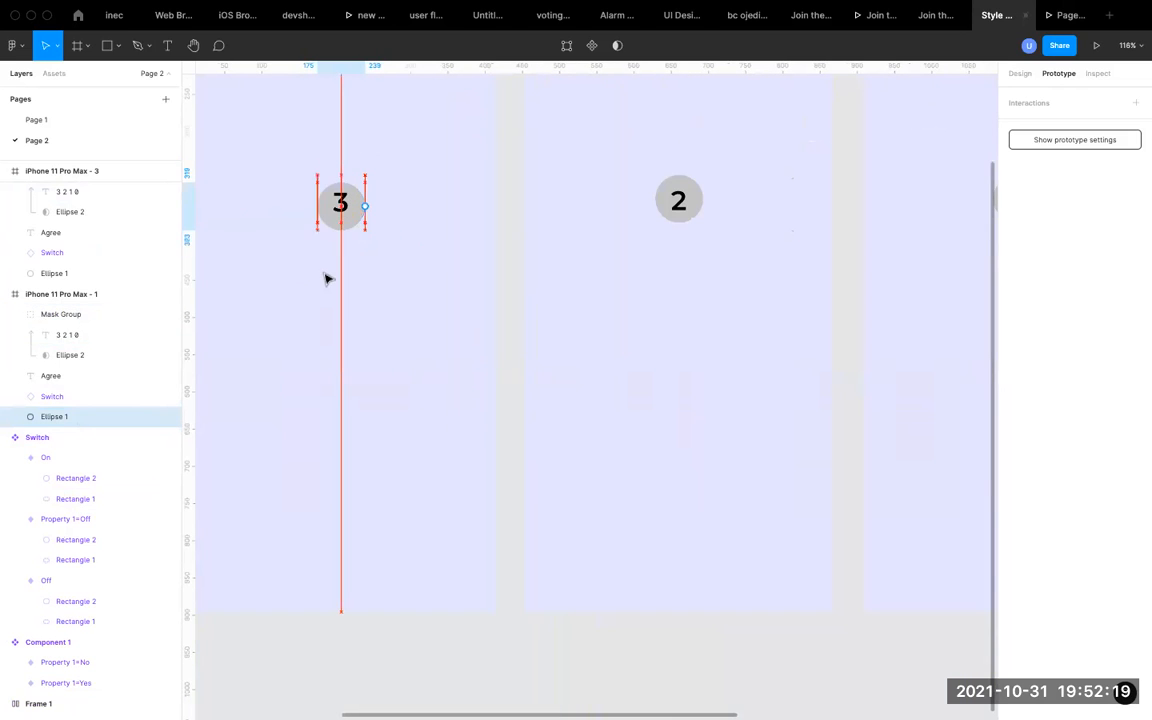
pyautogui.hotkey('shift', 'Up')
pyautogui.hotkey('shift', 'Up')
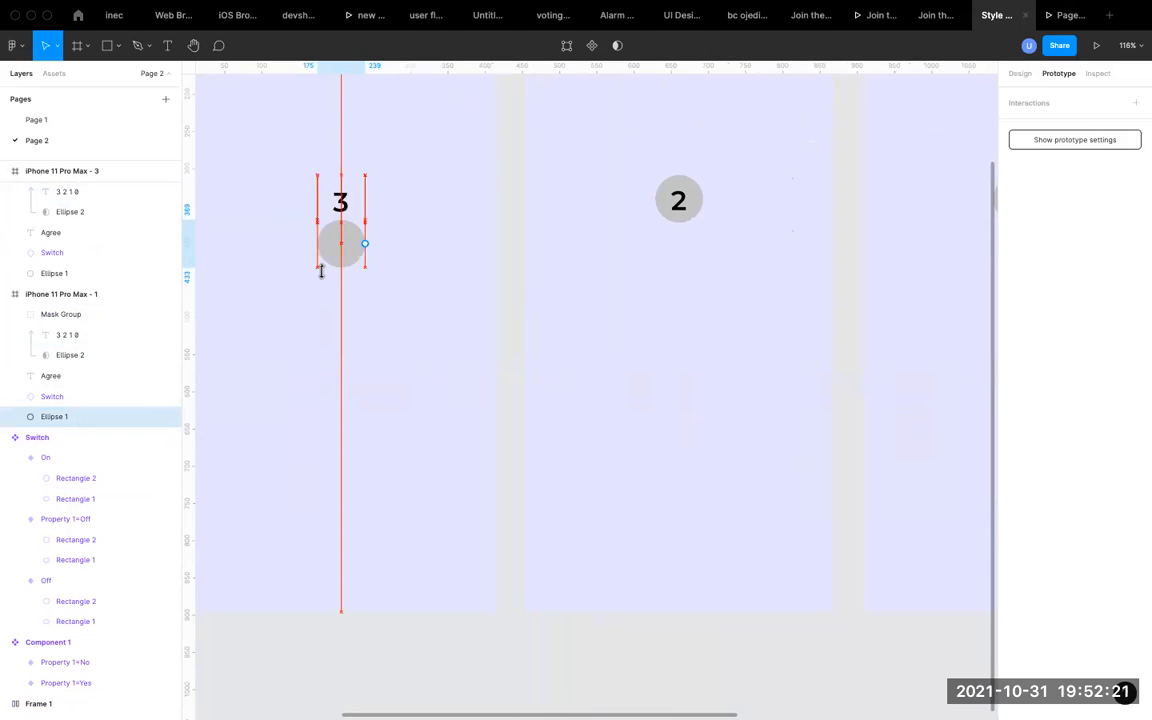
pyautogui.press('super+z')
pyautogui.press('super+z')
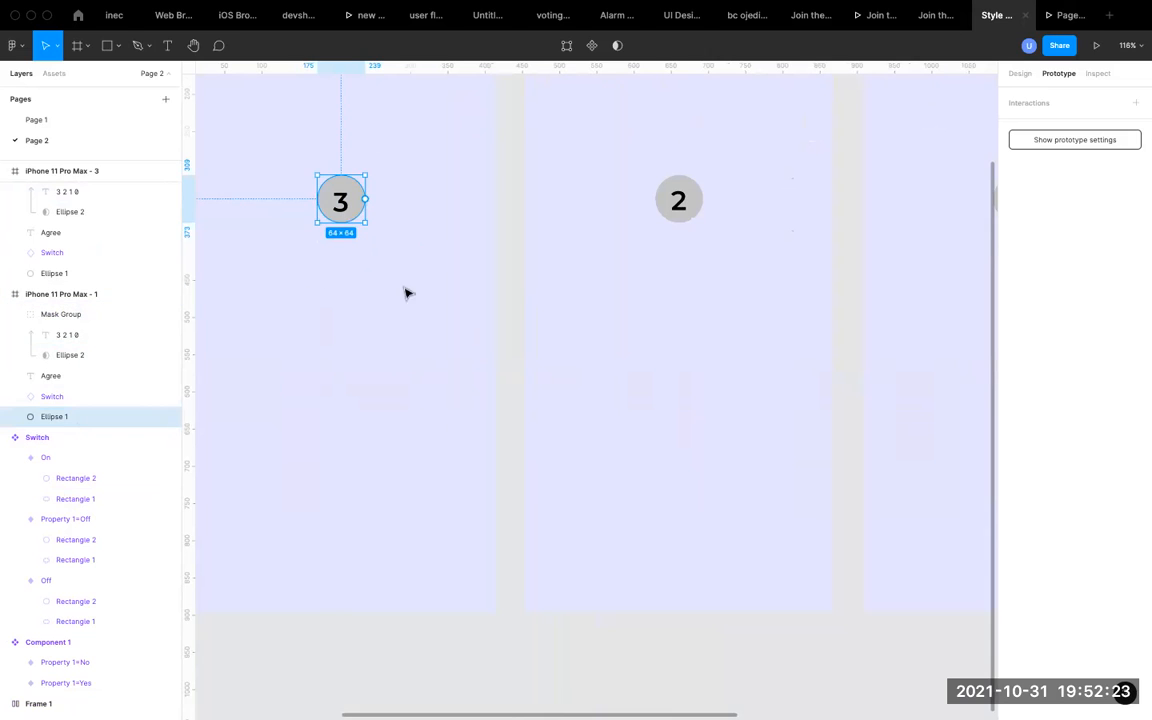
pyautogui.click(519, 329)
# Review the Components heading, the Yes/No and Switch component sets, and the countdown phone frames.
pyautogui.scroll(-10, 519, 329)
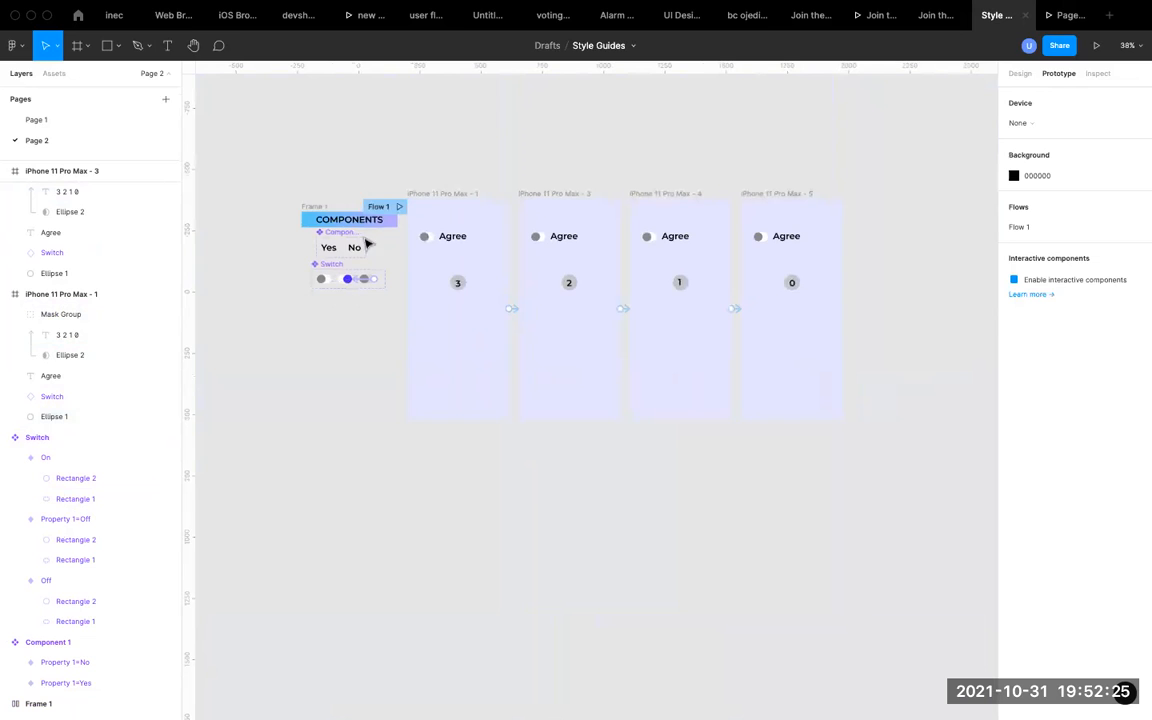
pyautogui.scroll(5, 307, 215)
pyautogui.scroll(4, 307, 215)
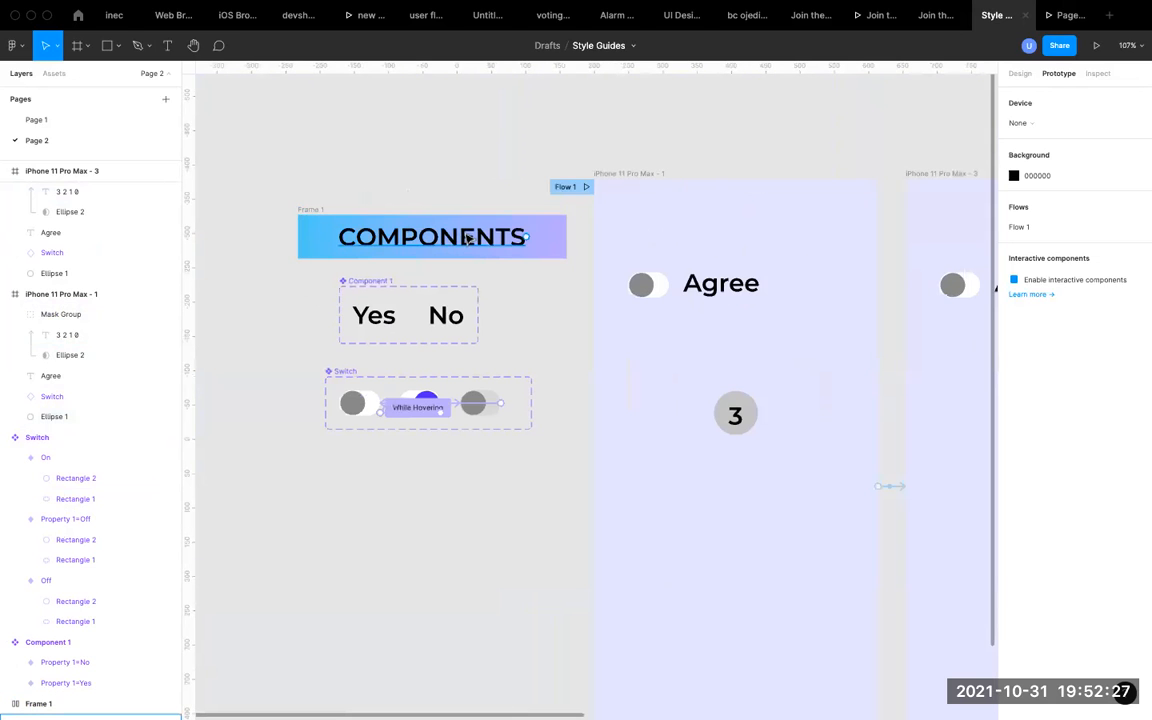
pyautogui.scroll(5, 467, 238)
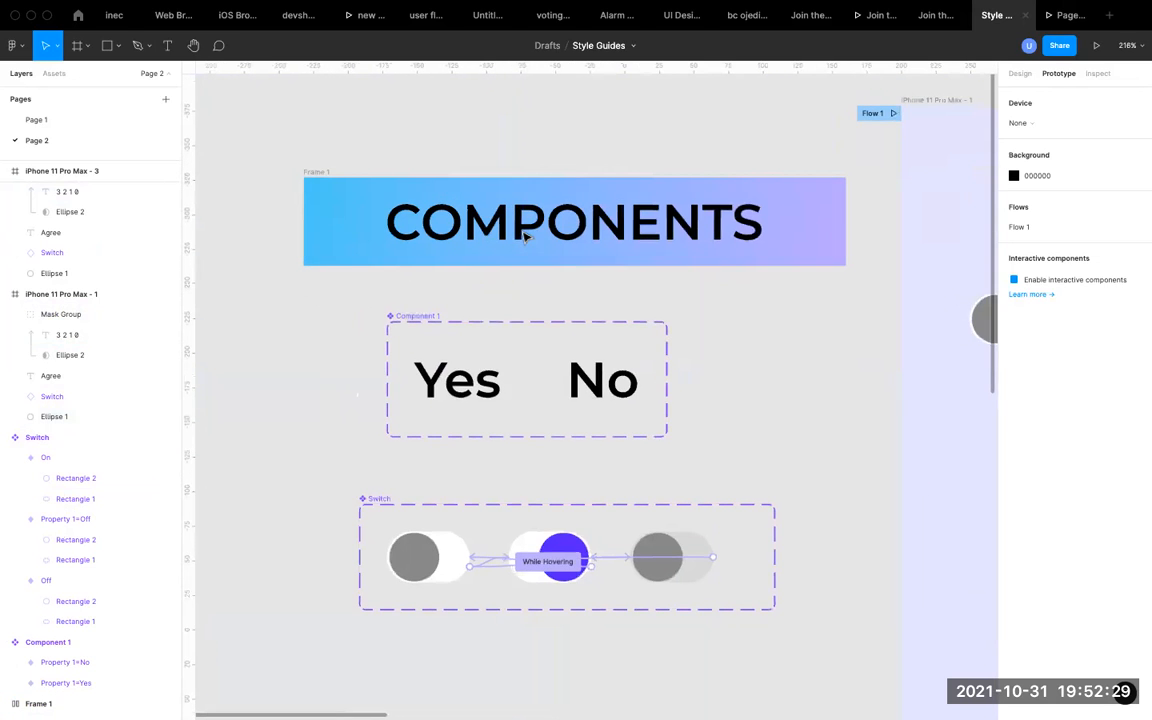
pyautogui.scroll(-2, 524, 236)
pyautogui.hscroll(-2, 524, 236)
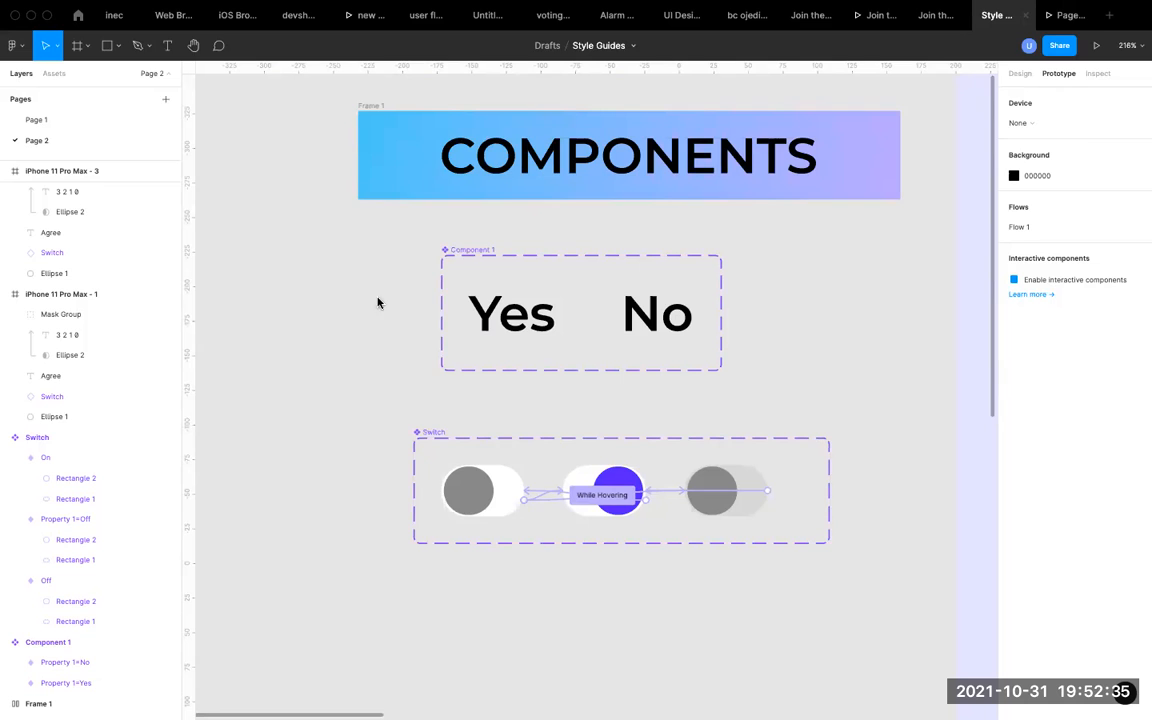
pyautogui.scroll(-6, 437, 309)
pyautogui.hscroll(6, 437, 309)
pyautogui.scroll(-2, 437, 309)
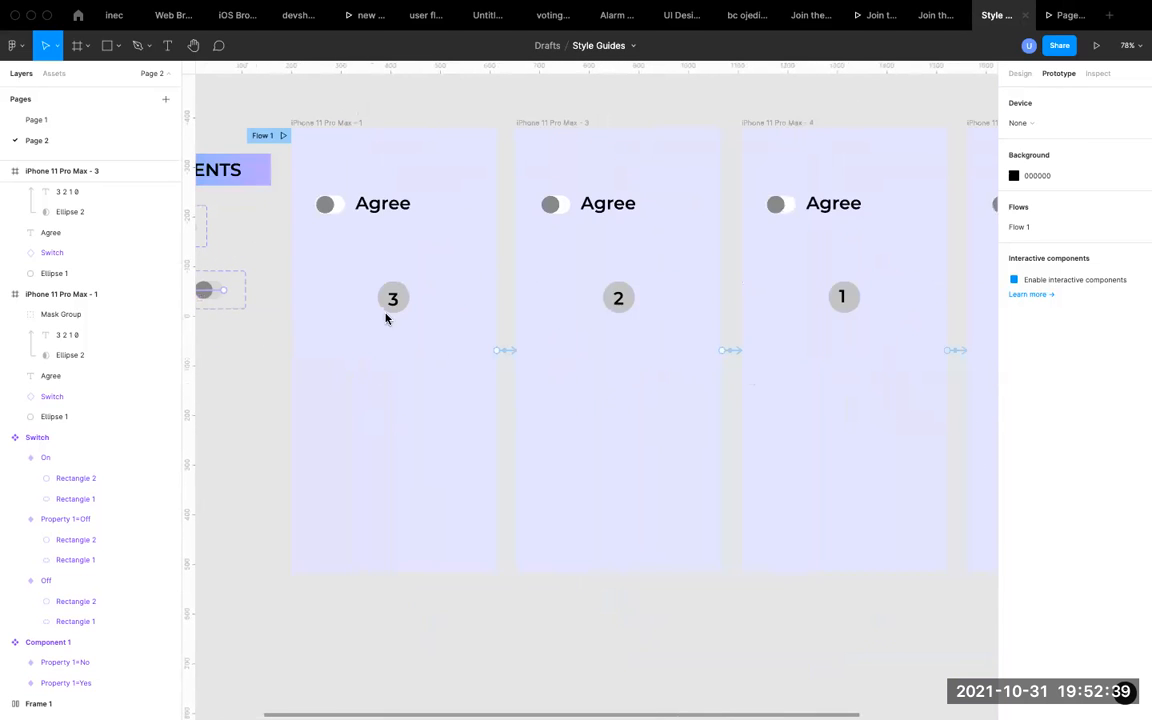
# Connect the first phone frame's Agree text to the second frame with an on-click Smart animate navigation, and review its interaction details.
pyautogui.click(386, 206)
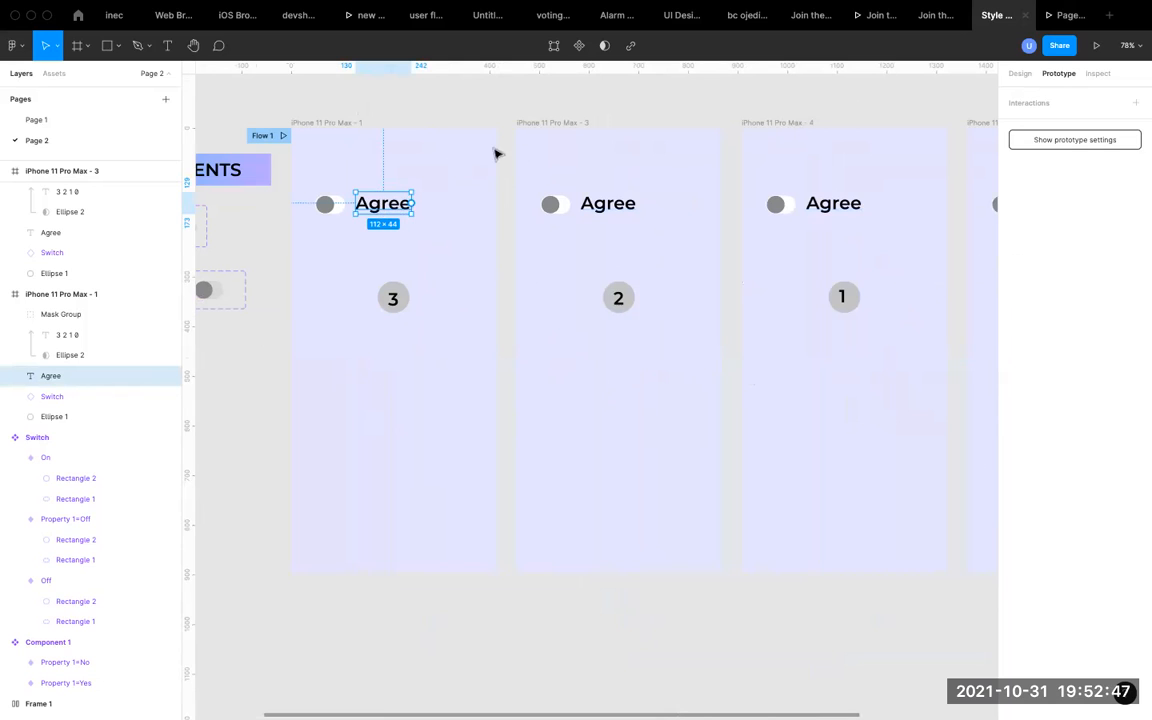
pyautogui.moveTo(413, 204); pyautogui.dragTo(556, 186)
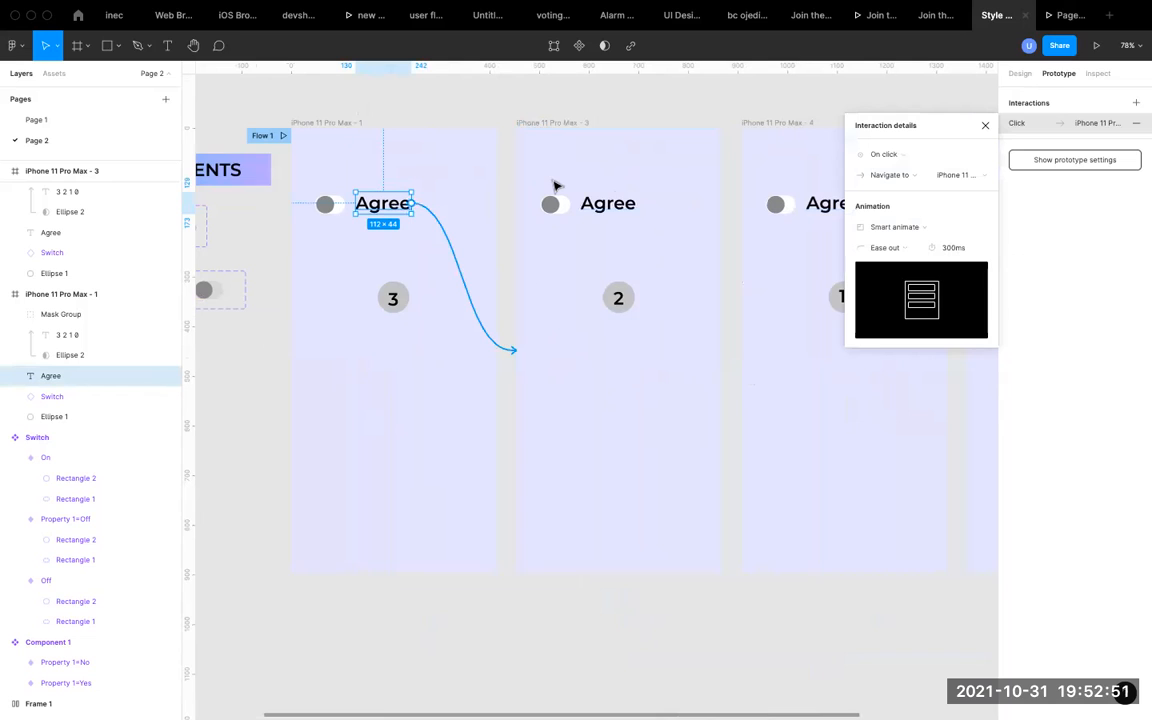
pyautogui.click(985, 125)
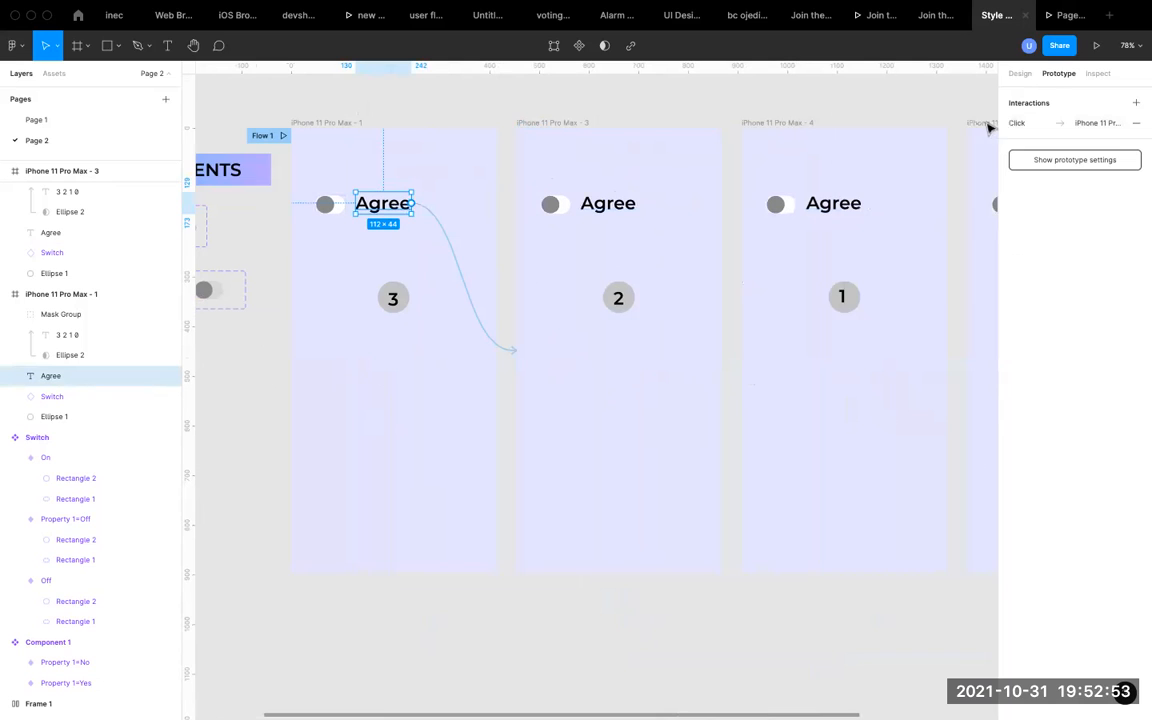
pyautogui.click(453, 249)
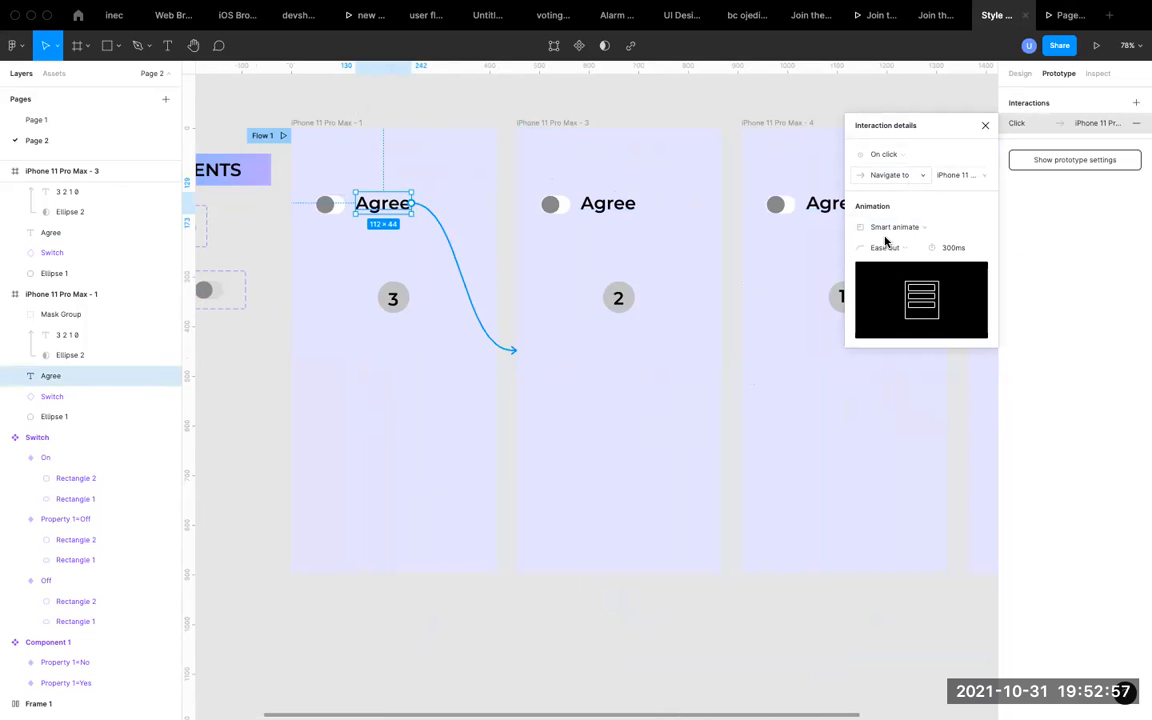
pyautogui.click(985, 125)
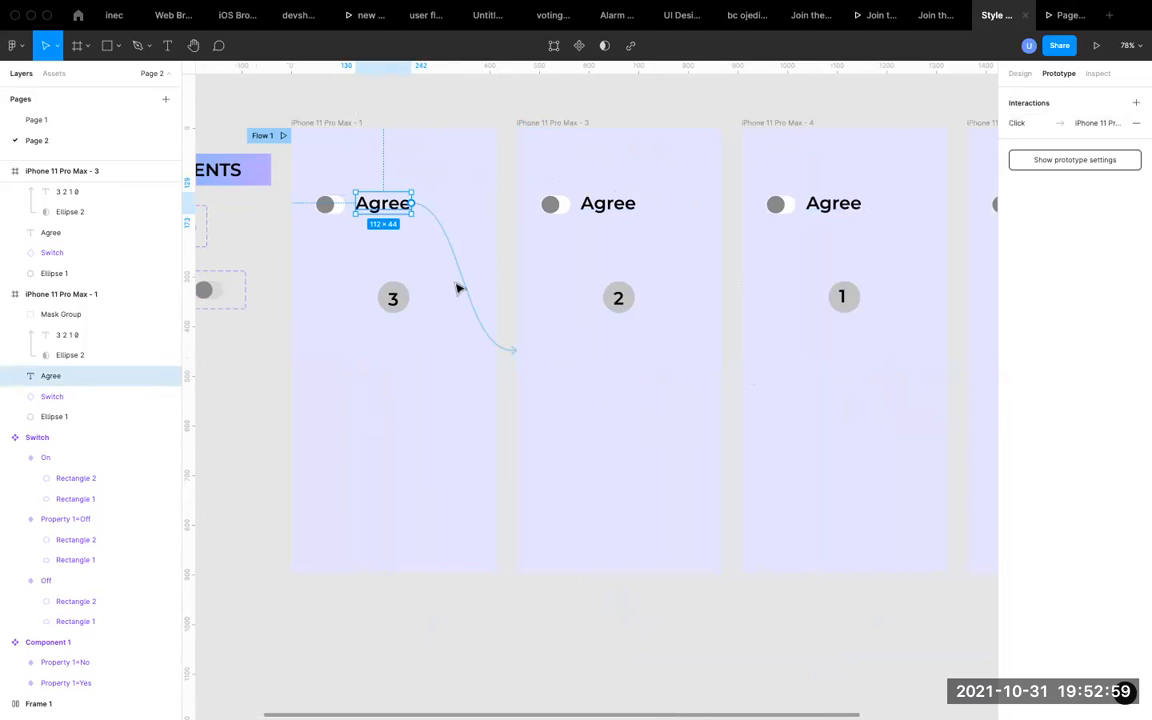
pyautogui.click(467, 296)
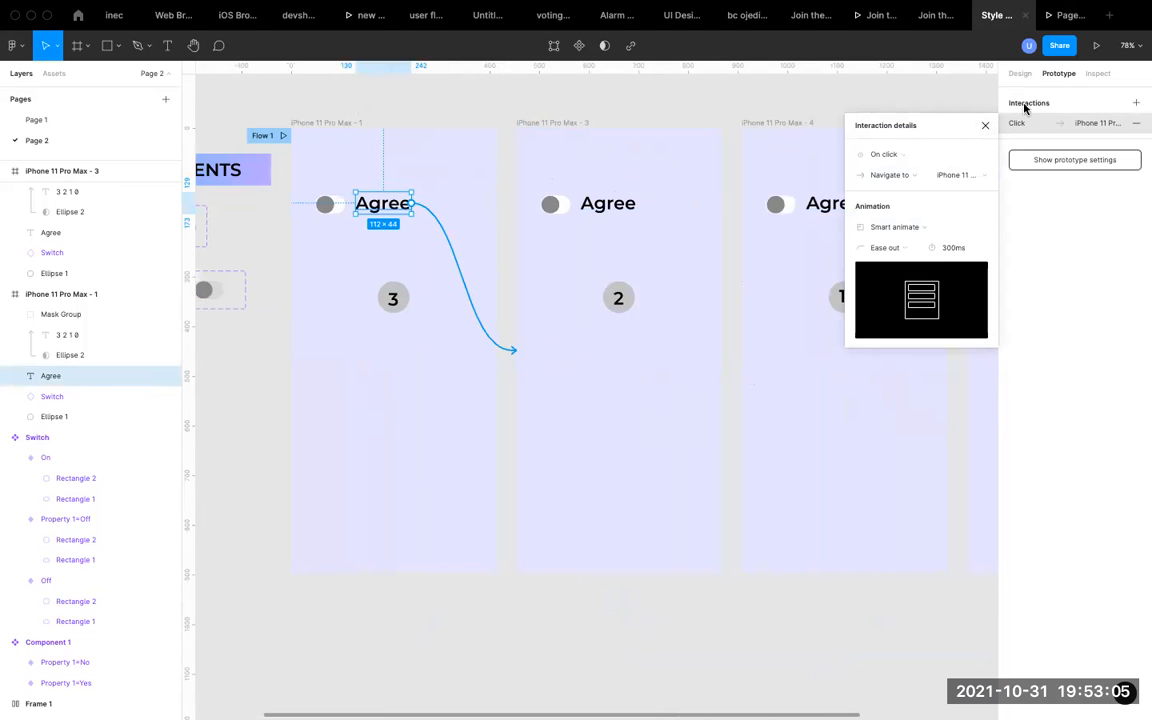
pyautogui.click(985, 125)
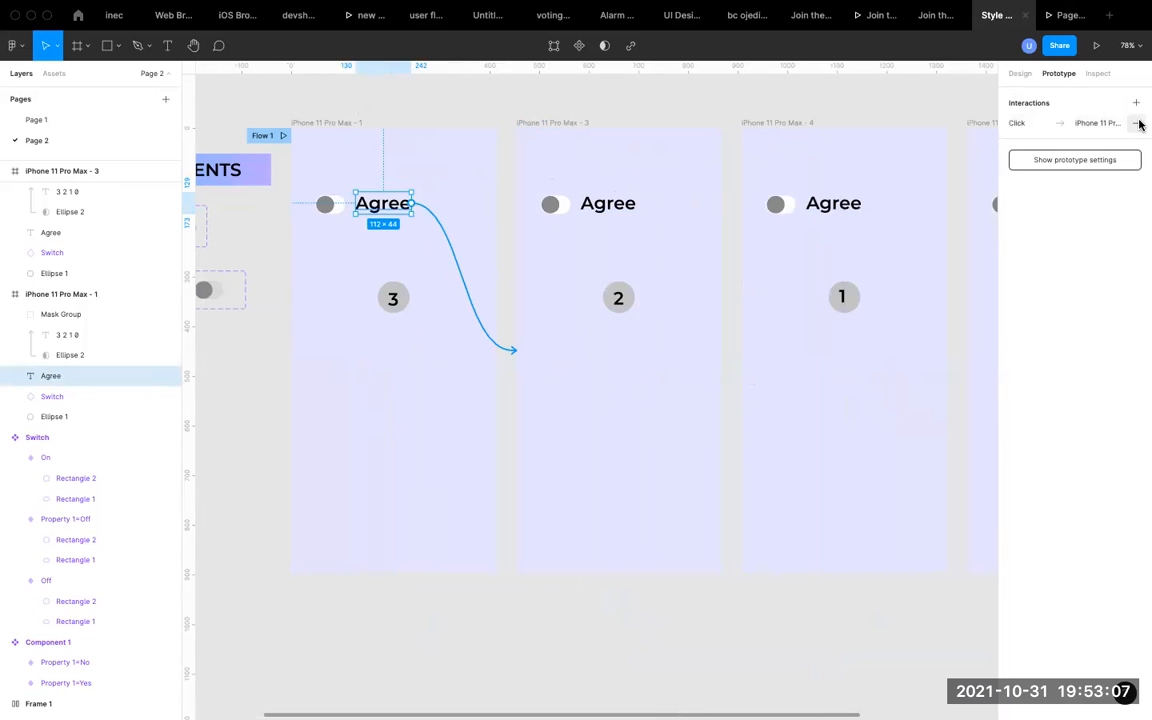